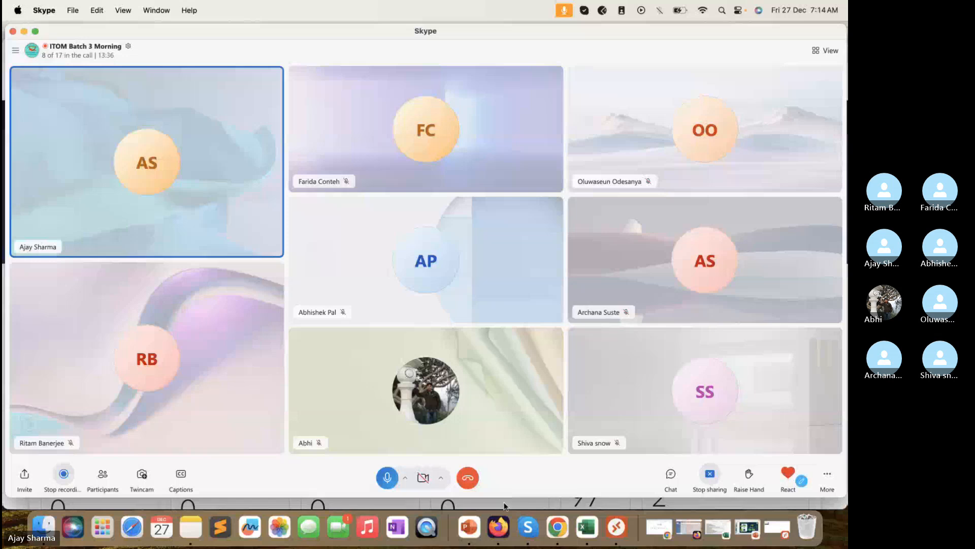
# Step: Bring the Firefox window with the ServiceNow Shared admin dashboard in front of the video call
pyautogui.click(505, 506)
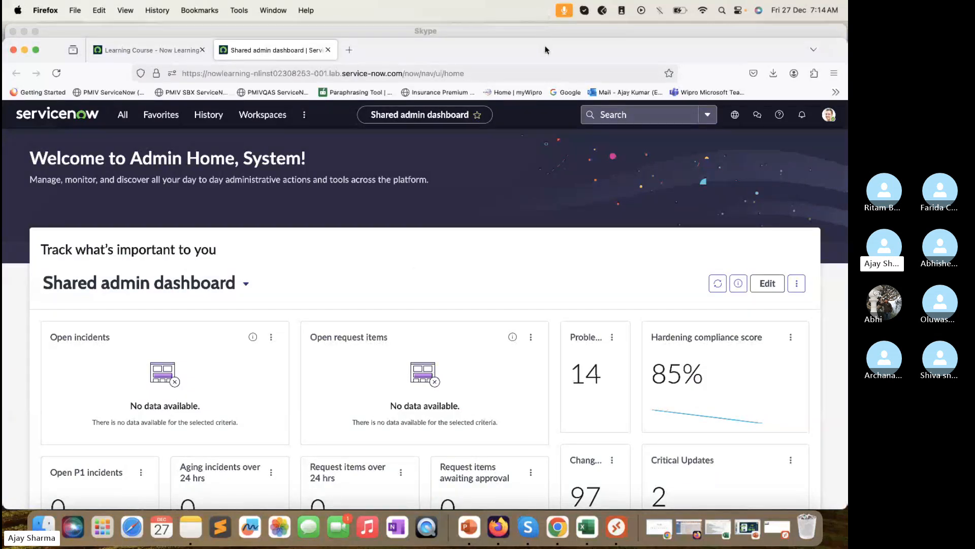
pyautogui.moveTo(547, 38)
pyautogui.mouseDown()
pyautogui.moveTo(540, 32)
pyautogui.moveTo(540, 43)
pyautogui.mouseUp()
pyautogui.click(731, 144)
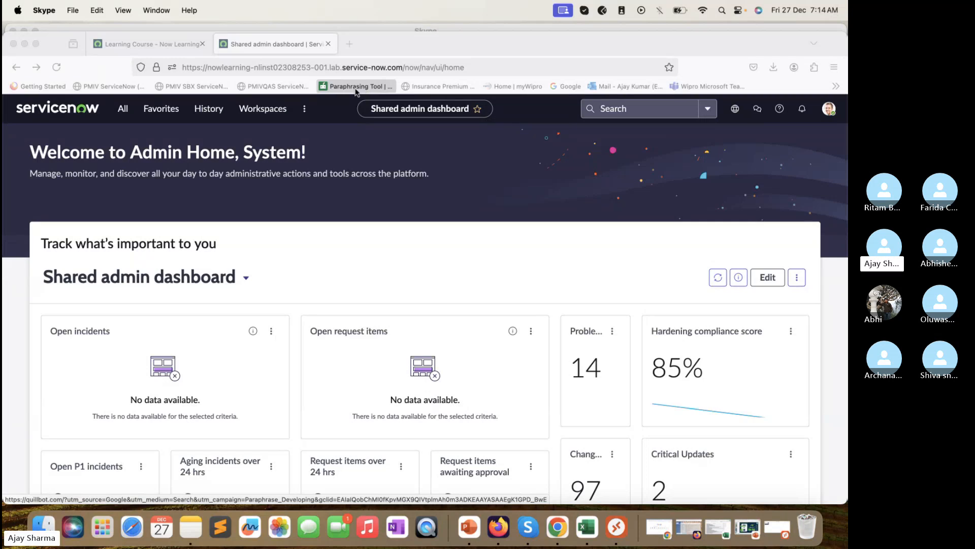
# Step: Inspect the lab instance's web address, highlighting the instance name in the address bar
pyautogui.click(253, 67)
pyautogui.click(253, 67)
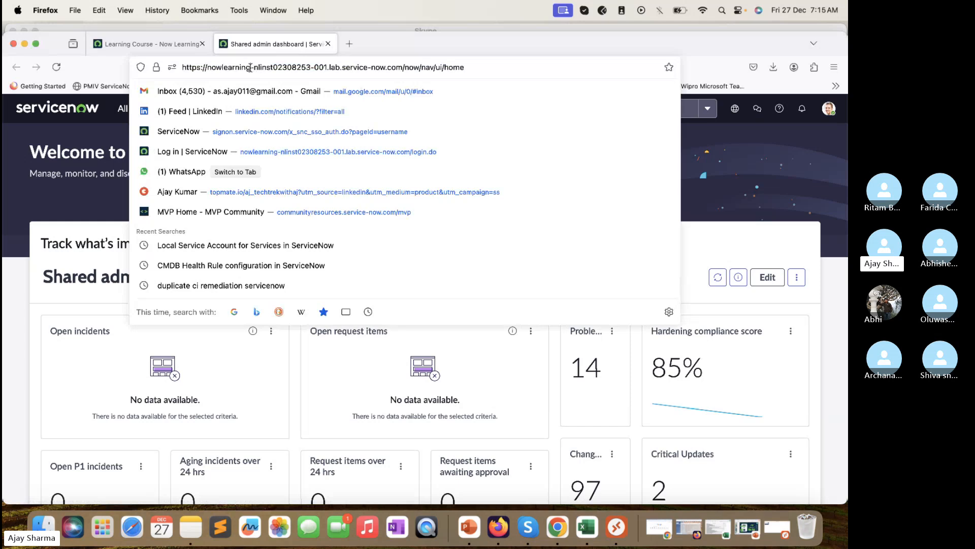
pyautogui.moveTo(253, 67); pyautogui.dragTo(212, 70)
pyautogui.click(224, 69)
pyautogui.click(551, 64)
# Step: Filter the All menu for Discovery, then Plugin, and open Plugins (System Definition) in a new tab
pyautogui.click(116, 113)
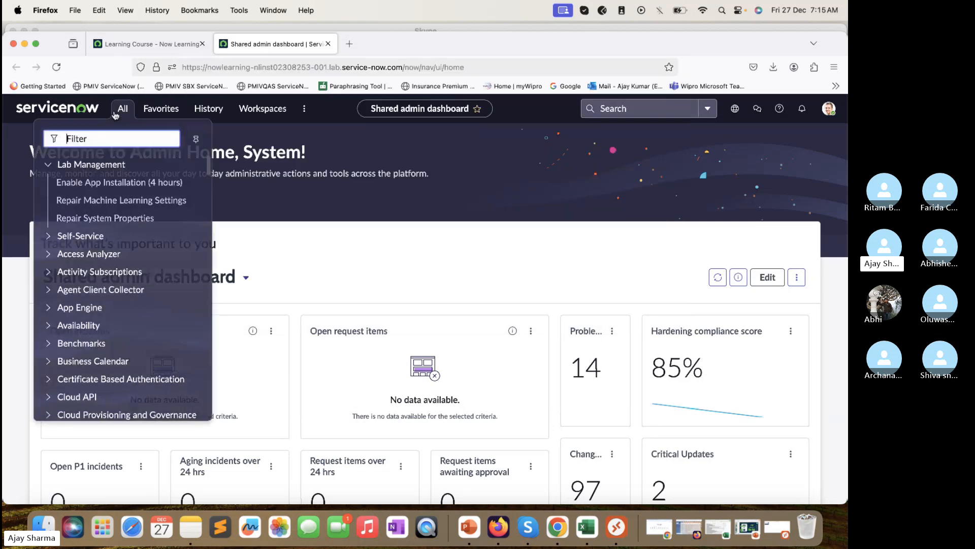
pyautogui.write('Discovery')
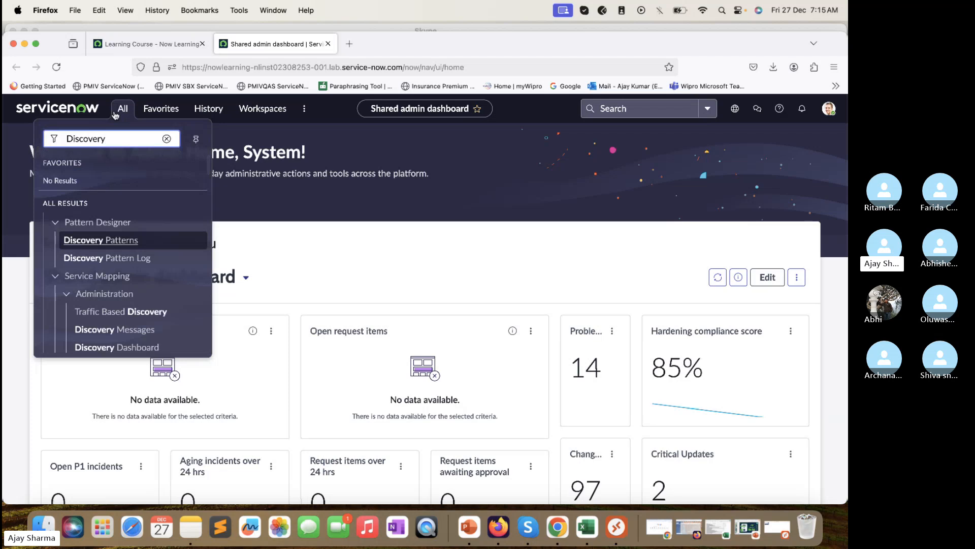
pyautogui.scroll(-3, 107, 256)
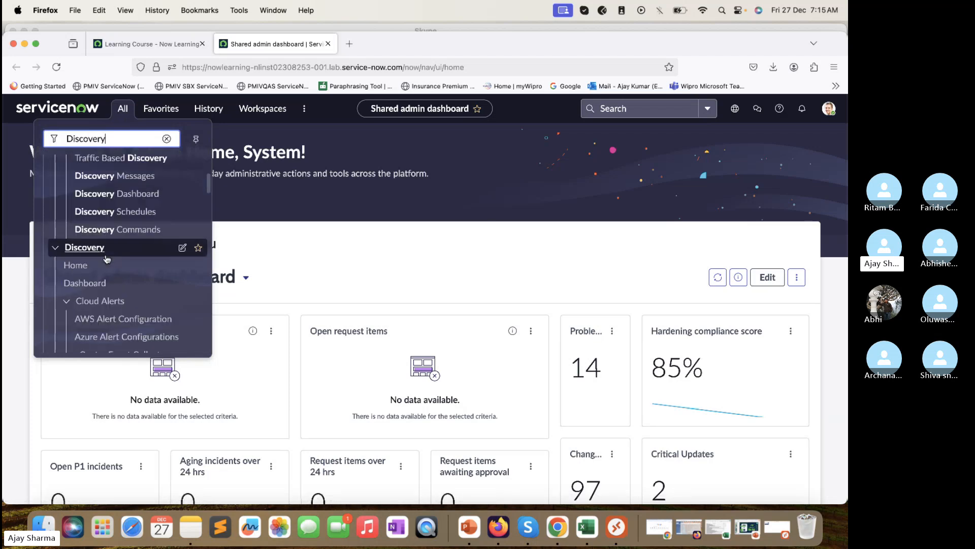
pyautogui.scroll(-5, 107, 259)
pyautogui.scroll(2, 107, 260)
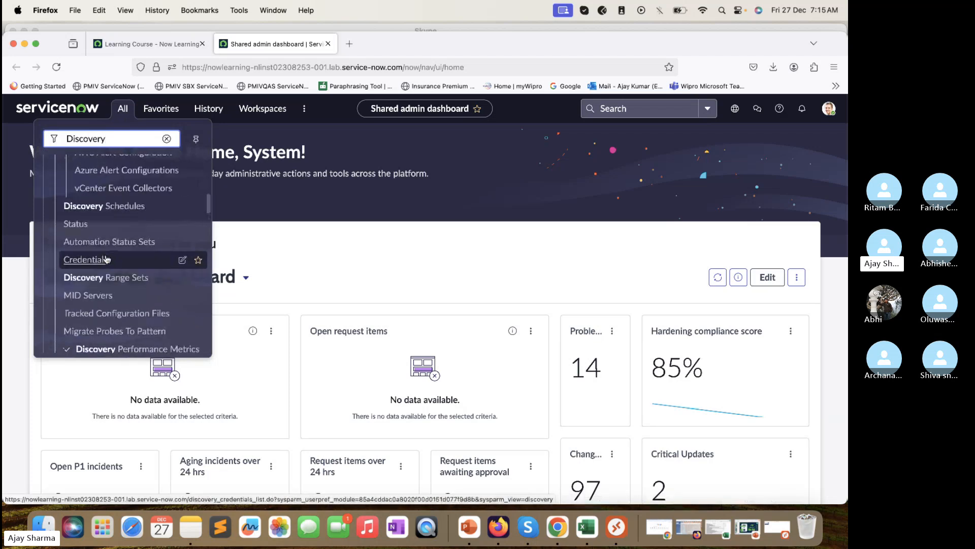
pyautogui.scroll(2, 107, 256)
pyautogui.doubleClick(113, 134)
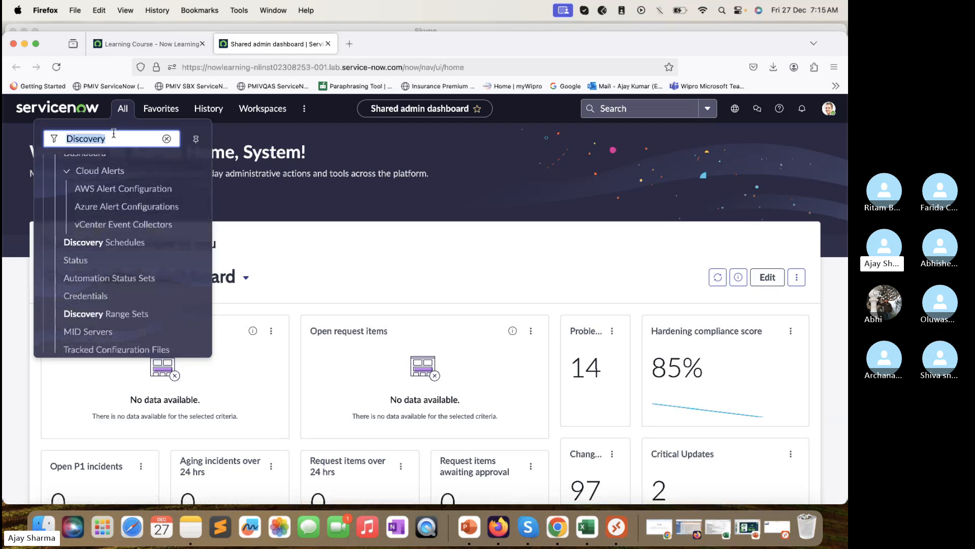
pyautogui.write('Plugin')
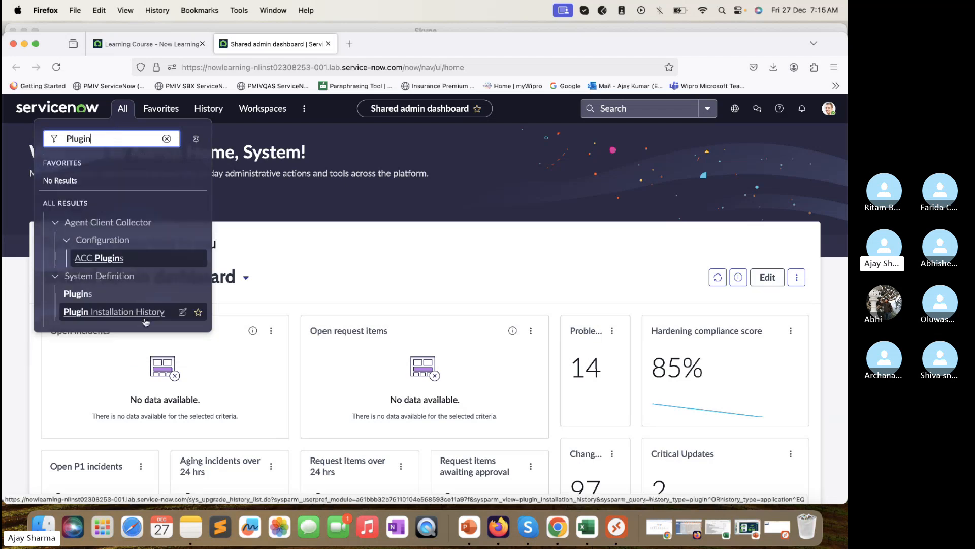
pyautogui.keyDown('super'); pyautogui.click(71, 297); pyautogui.keyUp('super')
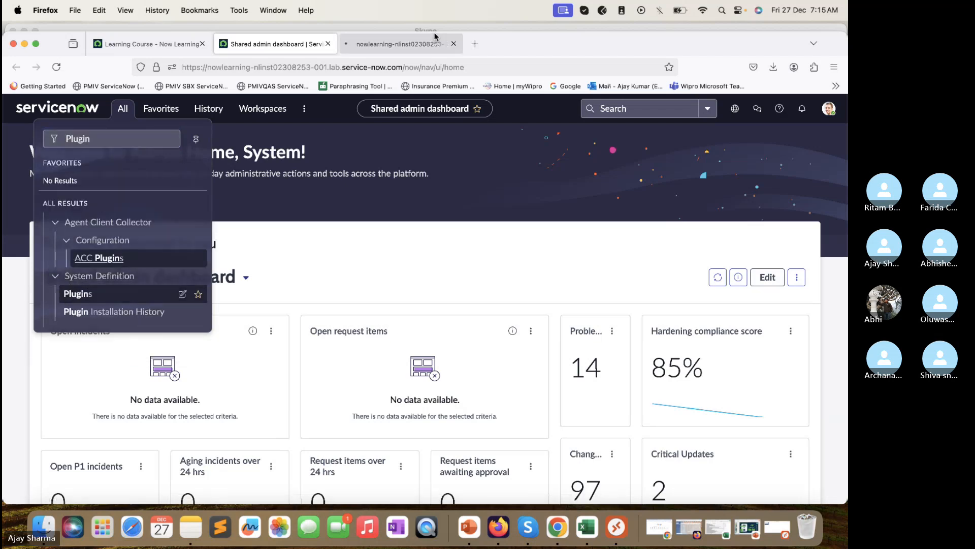
pyautogui.click(421, 44)
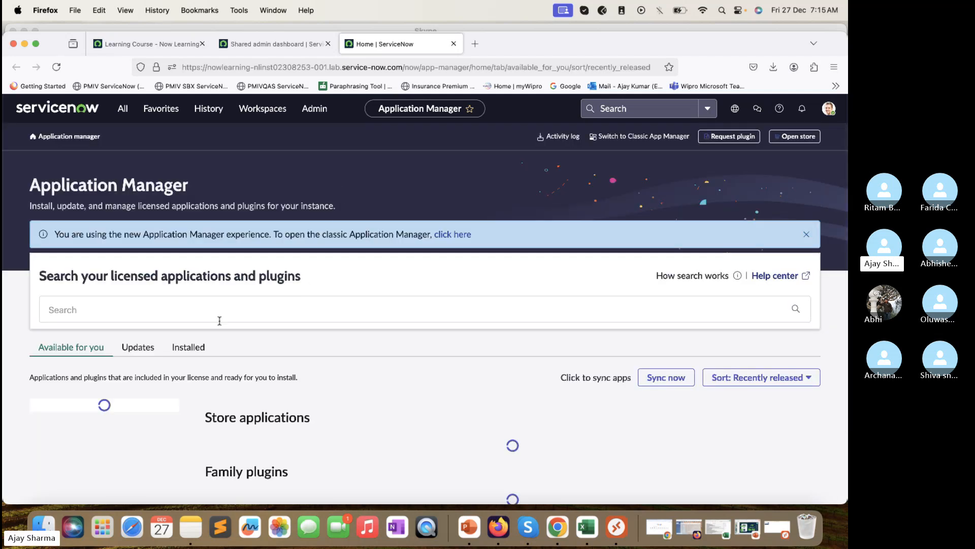
# Step: Search the Application Manager's licensed applications and plugins for 'Discovery'
pyautogui.click(222, 307)
pyautogui.write('Discovery')
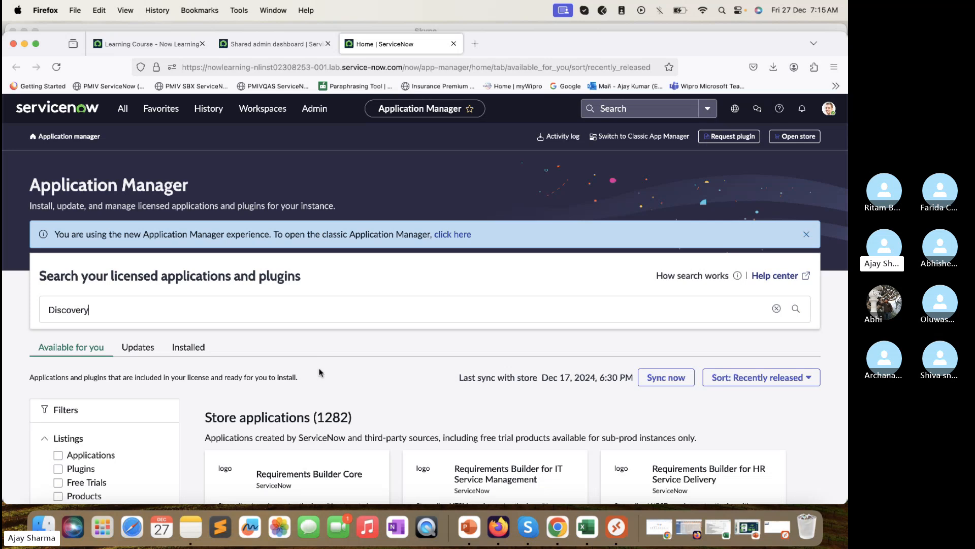
pyautogui.press('Return')
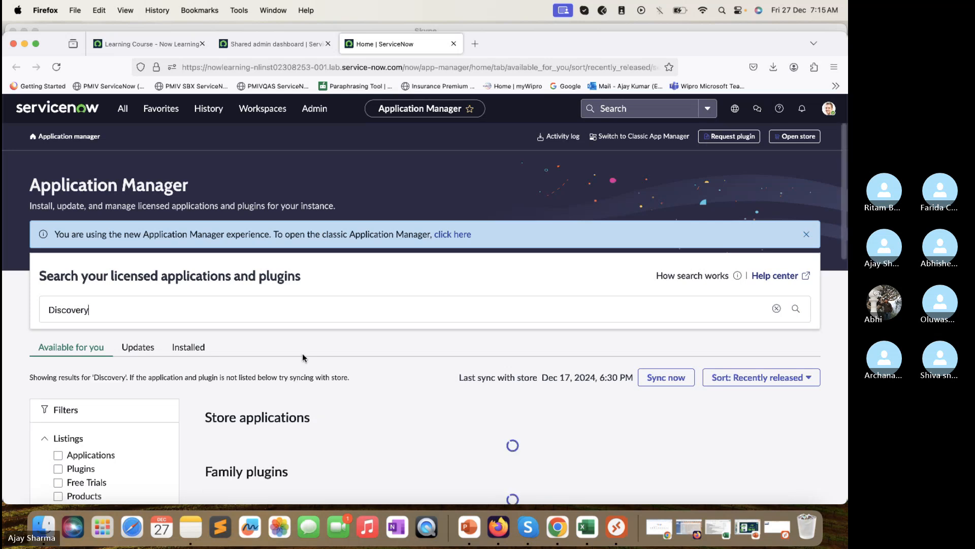
pyautogui.scroll(-4, 303, 356)
# Step: Browse the installed Discovery applications and plugins to confirm the MID Server plugin is present
pyautogui.click(242, 191)
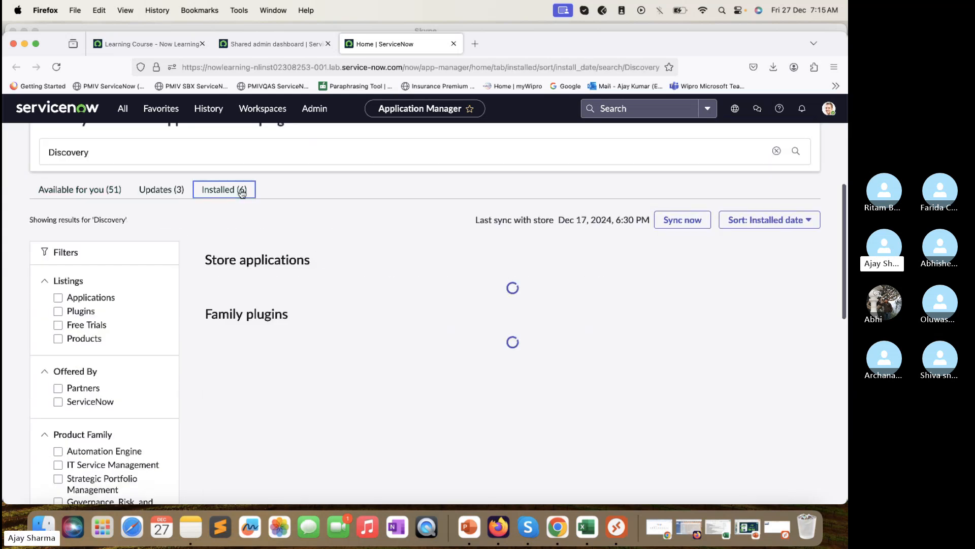
pyautogui.scroll(-3, 387, 342)
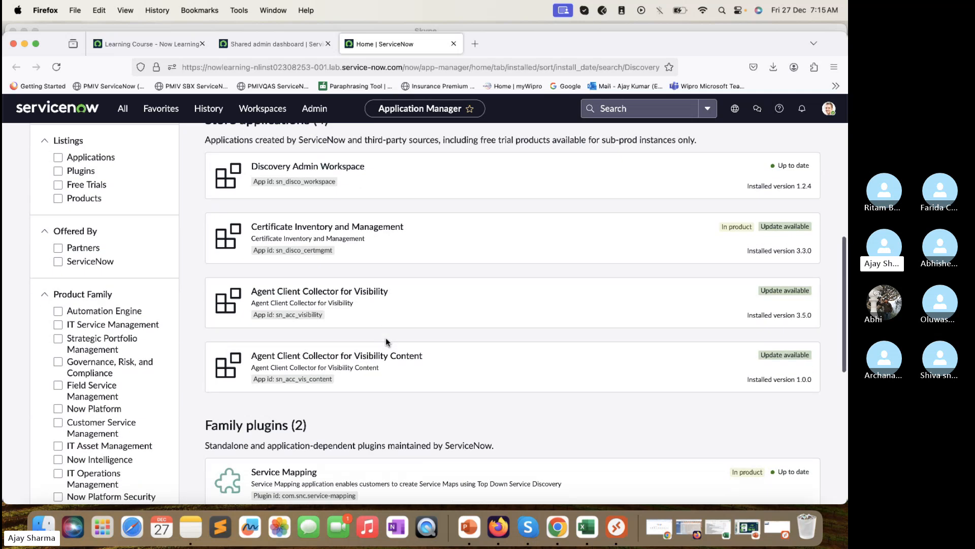
pyautogui.scroll(-5, 386, 342)
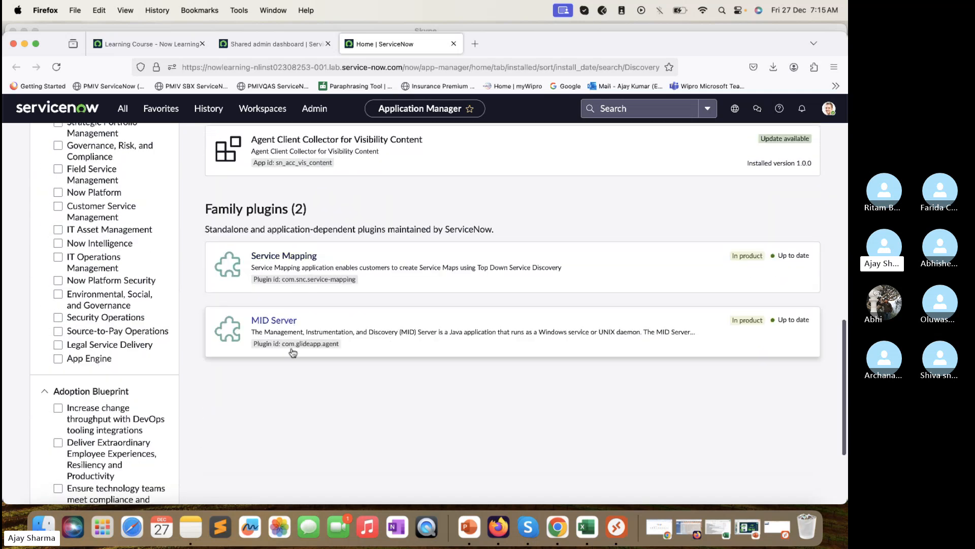
pyautogui.scroll(5, 323, 272)
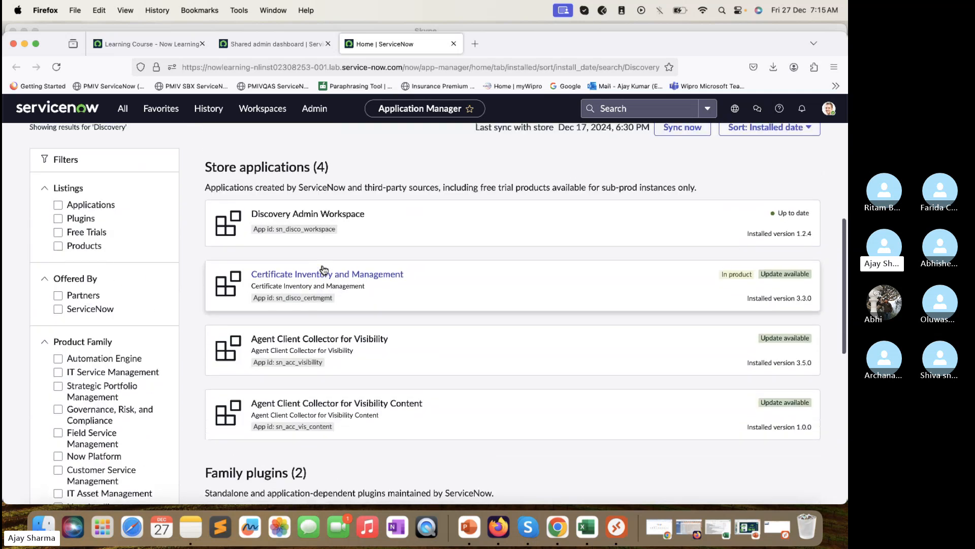
pyautogui.scroll(-2, 323, 271)
pyautogui.scroll(1, 322, 272)
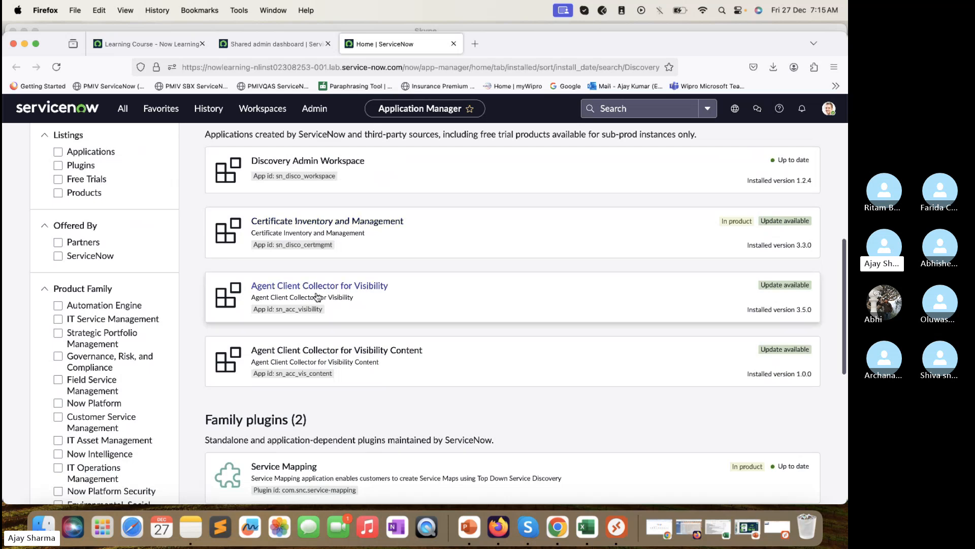
pyautogui.scroll(2, 323, 300)
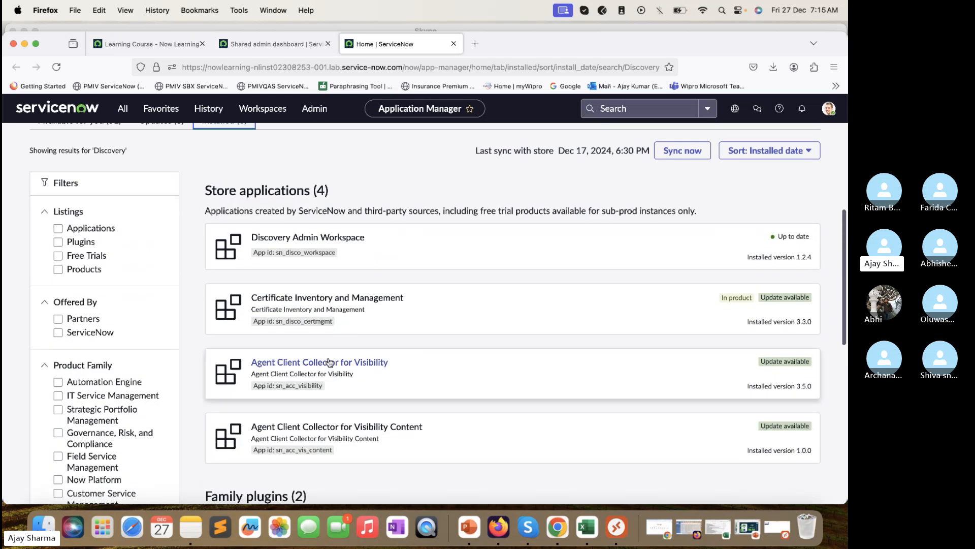
pyautogui.scroll(2, 331, 360)
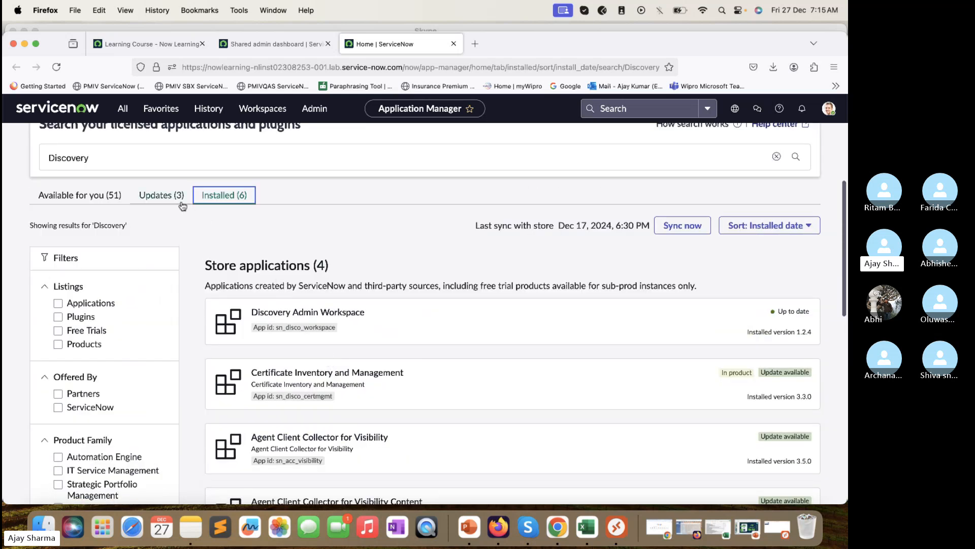
# Step: Review the Discovery items with updates available and those available to install
pyautogui.click(182, 203)
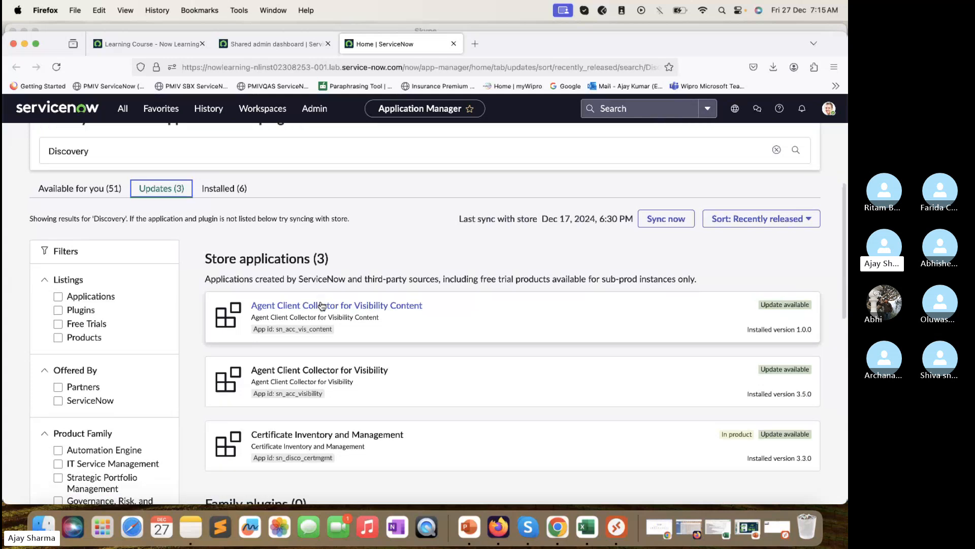
pyautogui.scroll(-3, 322, 305)
pyautogui.scroll(5, 322, 304)
pyautogui.click(99, 231)
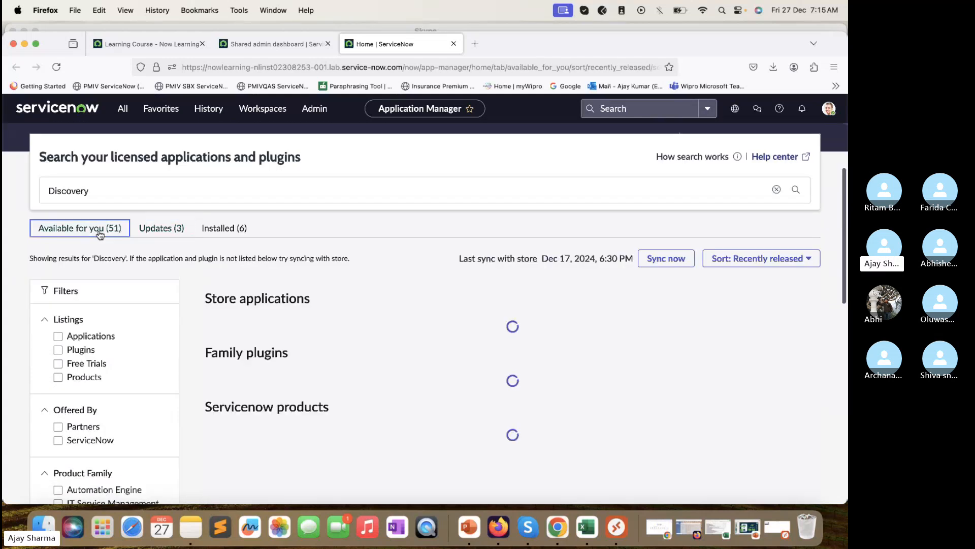
pyautogui.scroll(-3, 298, 265)
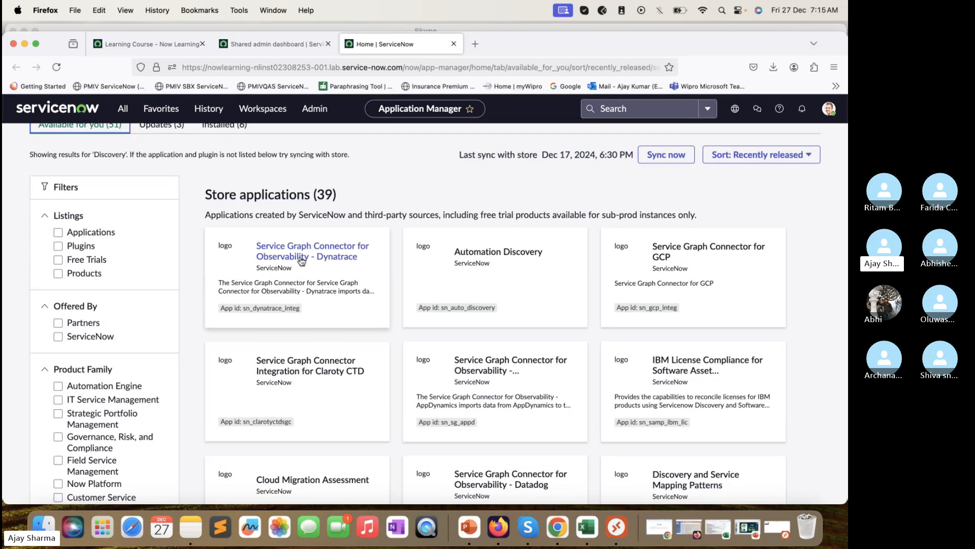
pyautogui.scroll(5, 302, 261)
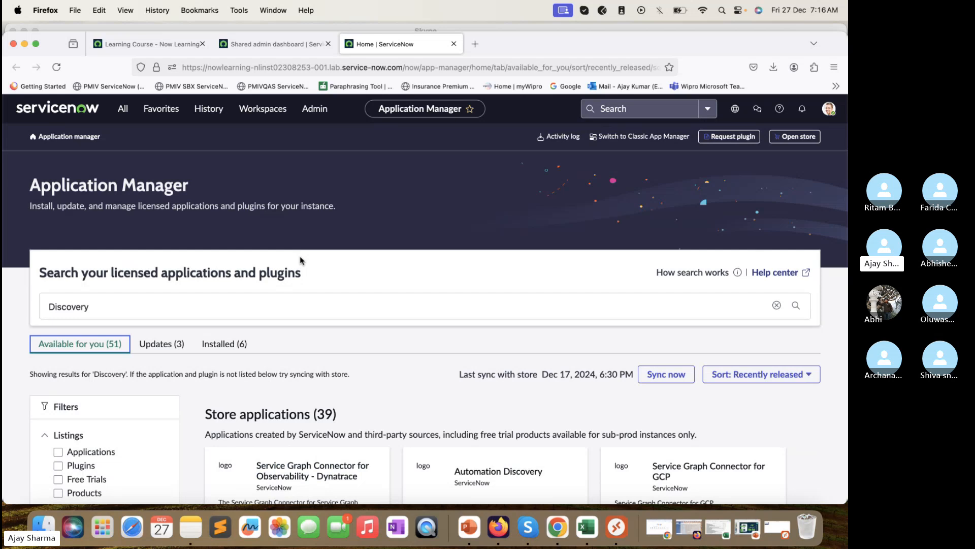
# Step: Return from Application Manager to the Admin Home dashboard, then switch to the Learning course page
pyautogui.click(123, 108)
pyautogui.click(70, 110)
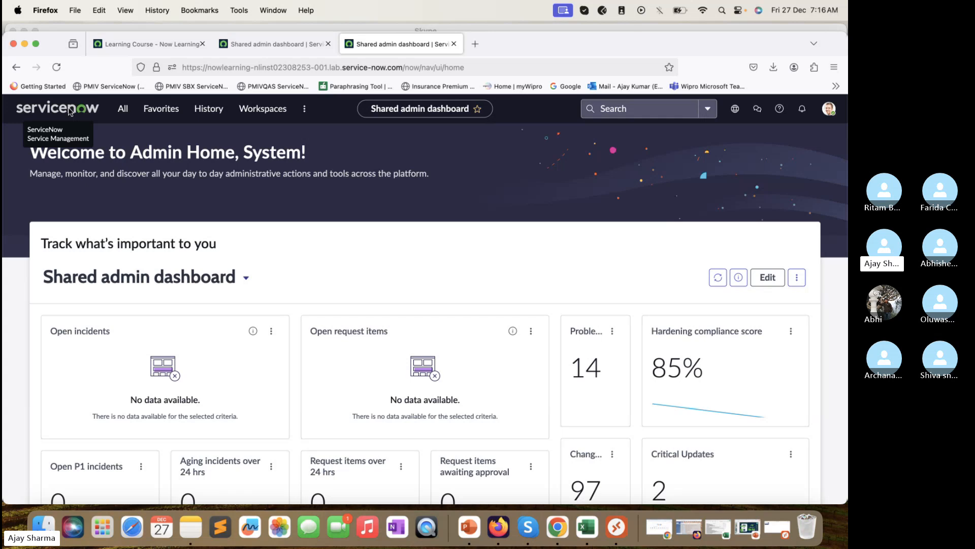
pyautogui.click(147, 43)
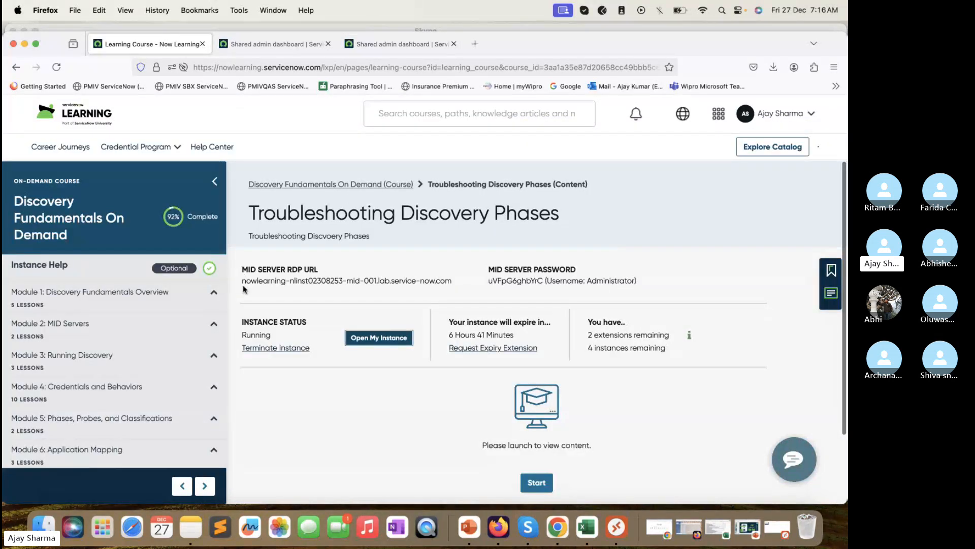
# Step: Select the MID Server RDP address and login details on the course page, then launch Microsoft Remote Desktop
pyautogui.moveTo(454, 284); pyautogui.dragTo(259, 273)
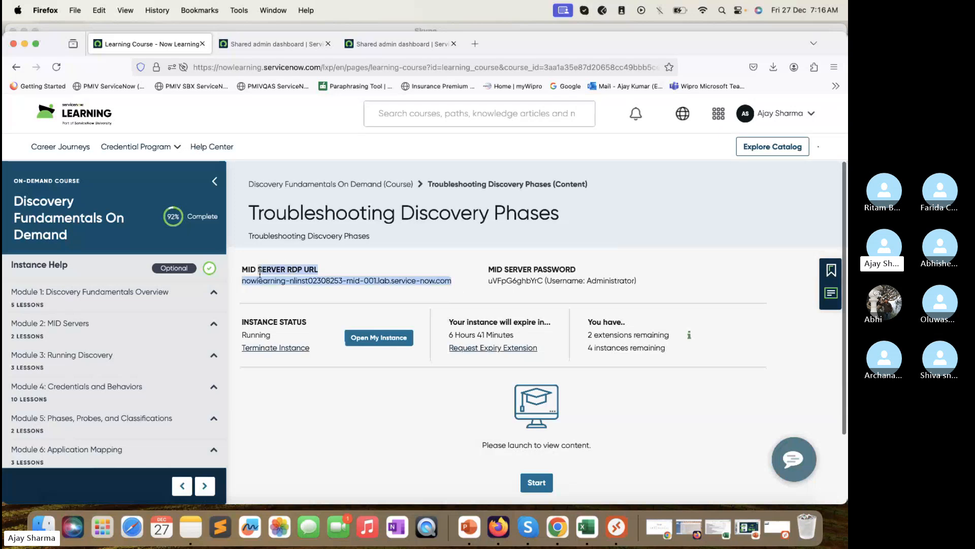
pyautogui.moveTo(661, 284); pyautogui.dragTo(493, 288)
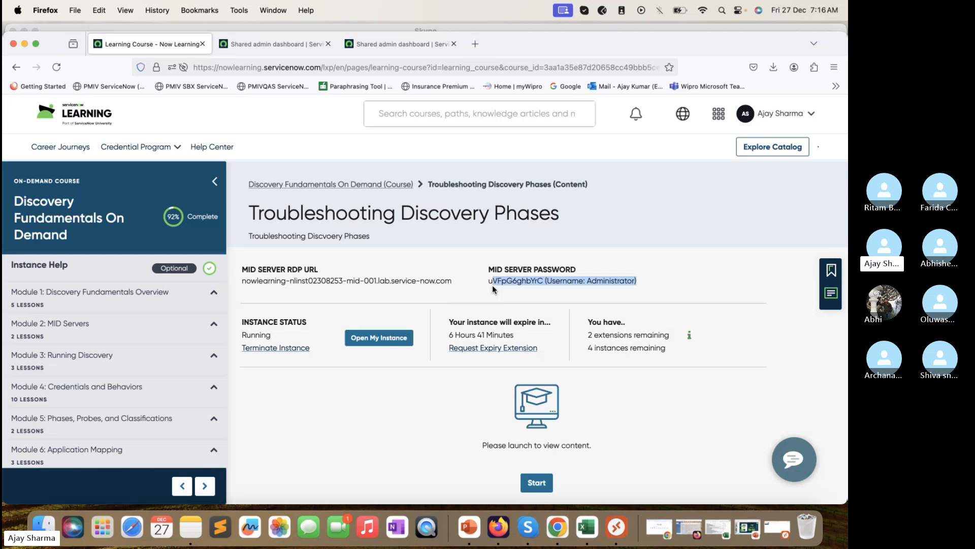
pyautogui.click(620, 529)
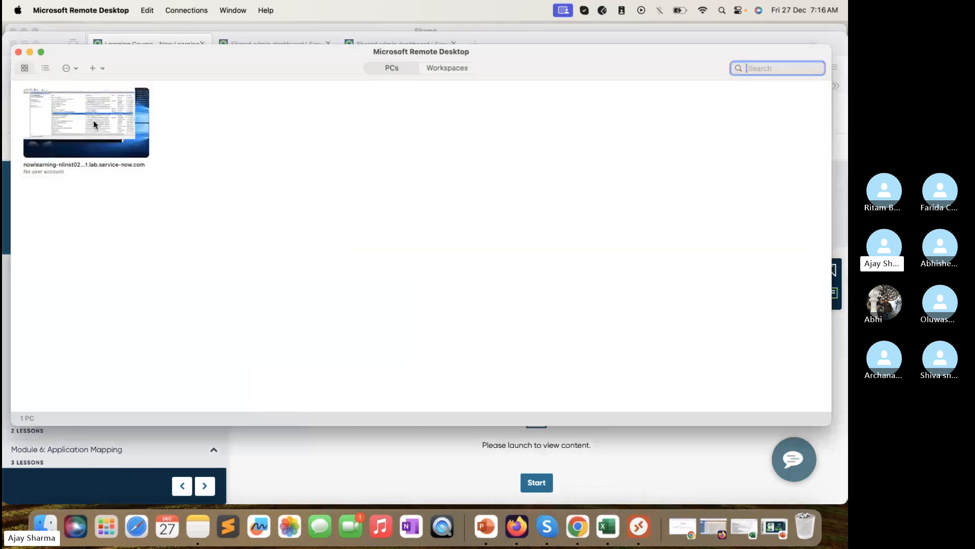
# Step: Connect to the MID server PC and paste the course's administrator username into the login prompt
pyautogui.doubleClick(94, 123)
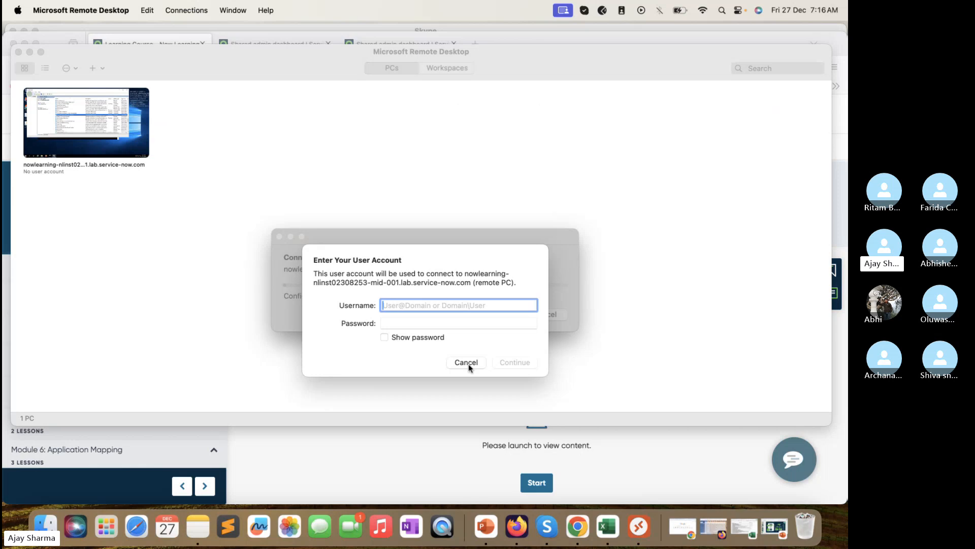
pyautogui.click(450, 442)
pyautogui.click(613, 279)
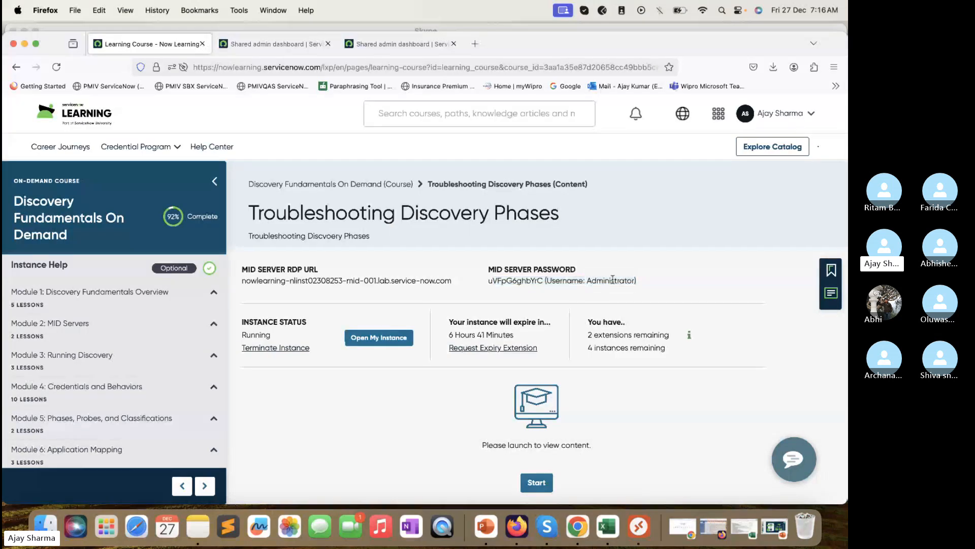
pyautogui.doubleClick(613, 279)
pyautogui.press('super+c')
pyautogui.click(646, 534)
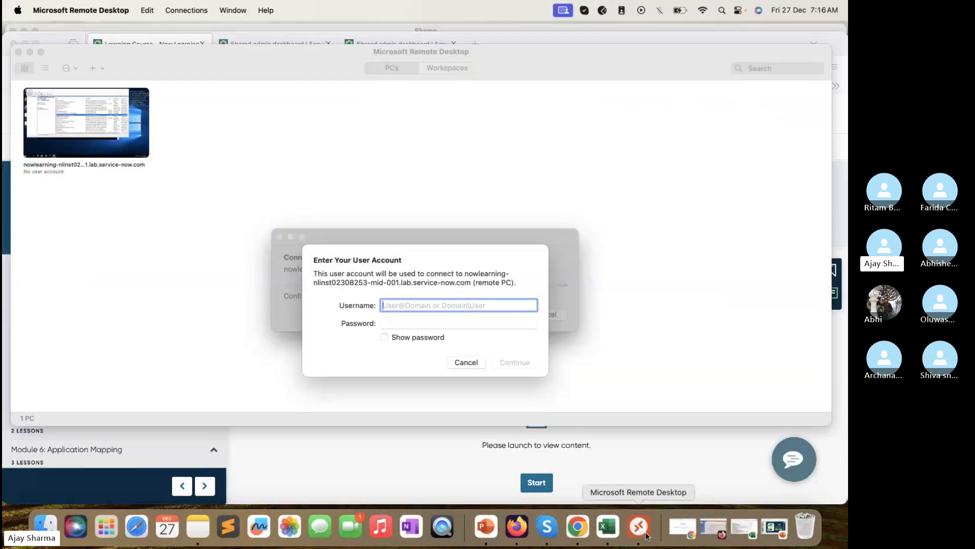
pyautogui.press('super+v')
# Step: Paste the MID server password from the course page, connect, and accept the certificate warning
pyautogui.press('super+Tab')
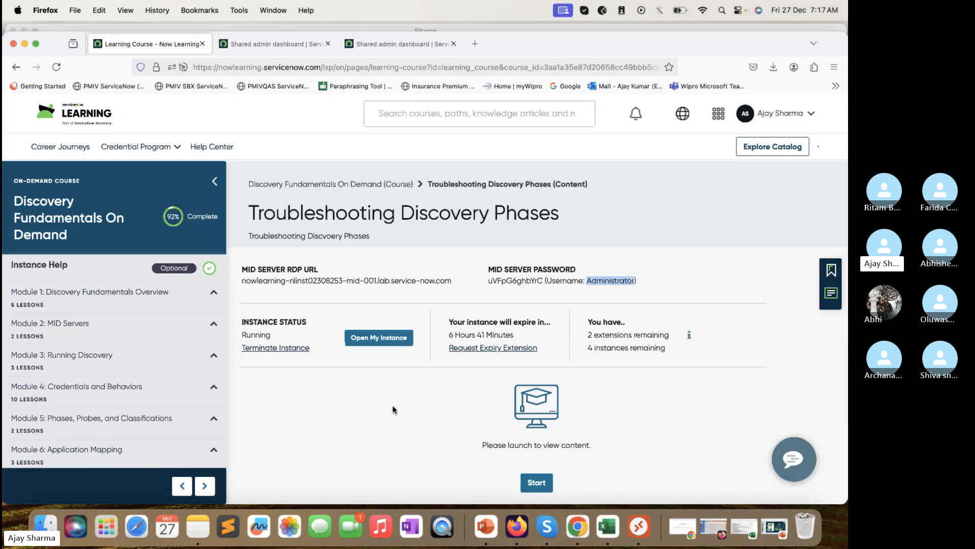
pyautogui.doubleClick(514, 280)
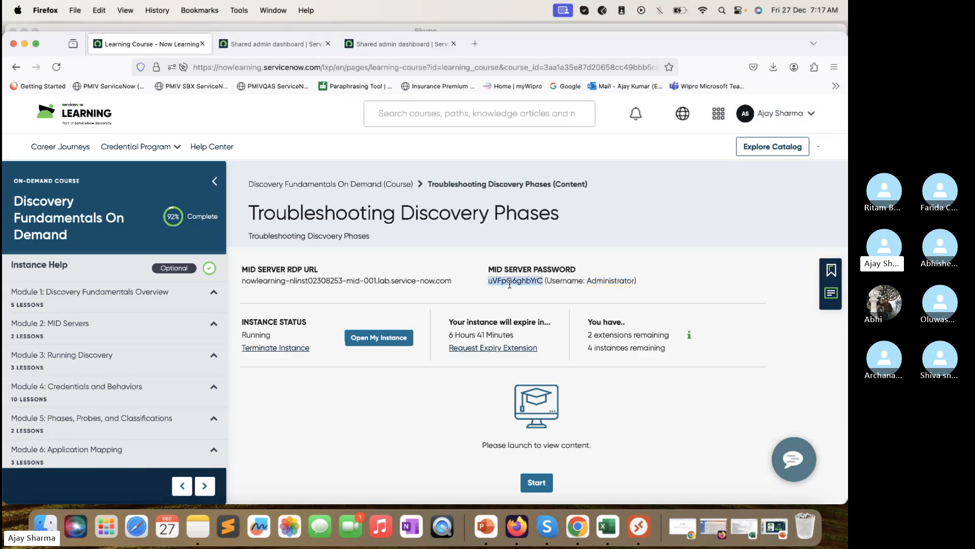
pyautogui.press('super+c')
pyautogui.click(639, 527)
pyautogui.click(509, 322)
pyautogui.press('super+v')
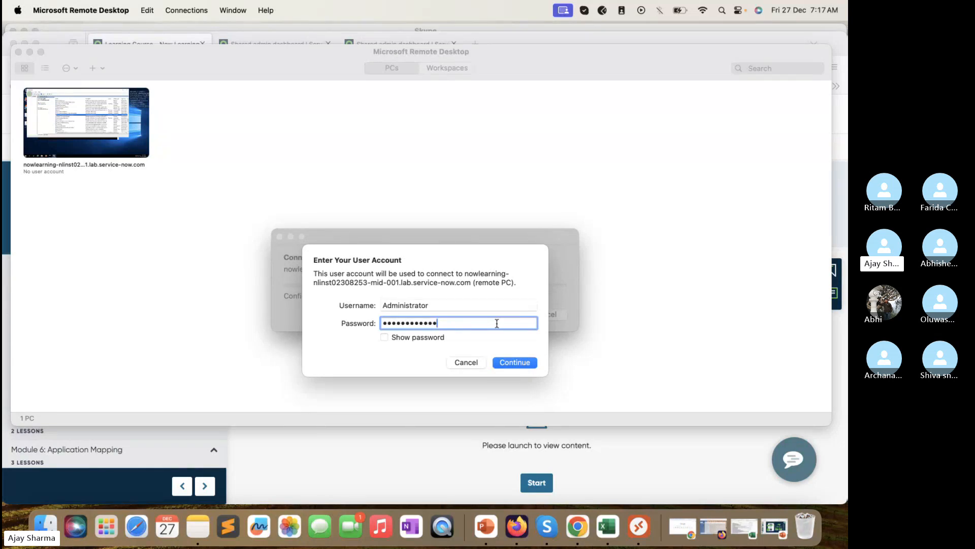
pyautogui.click(513, 363)
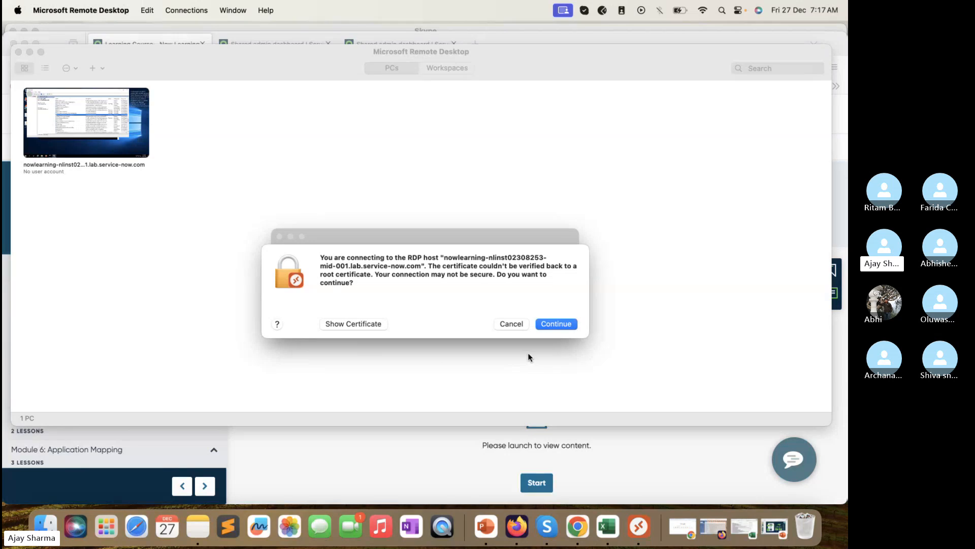
pyautogui.click(557, 323)
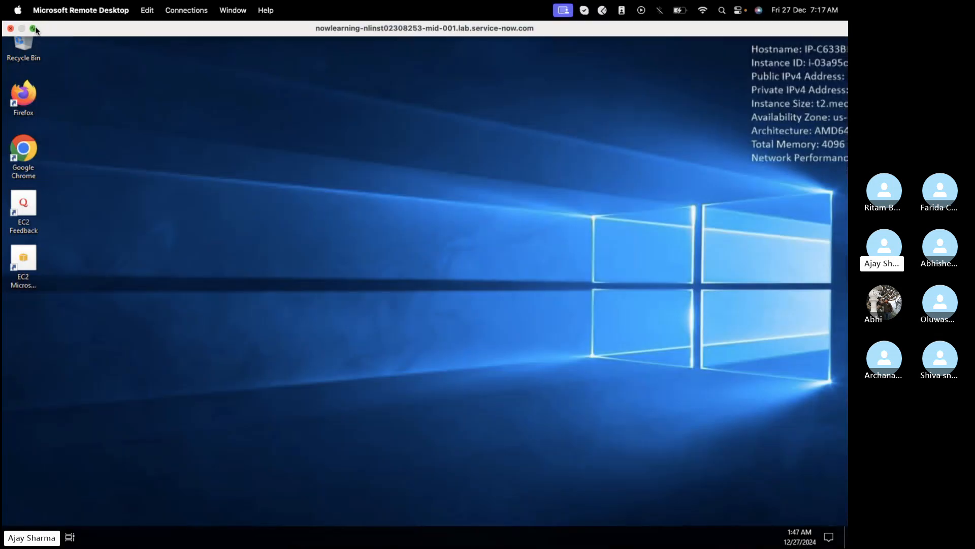
# Step: Take the remote session out of full screen and enlarge the Remote Desktop window
pyautogui.click(33, 28)
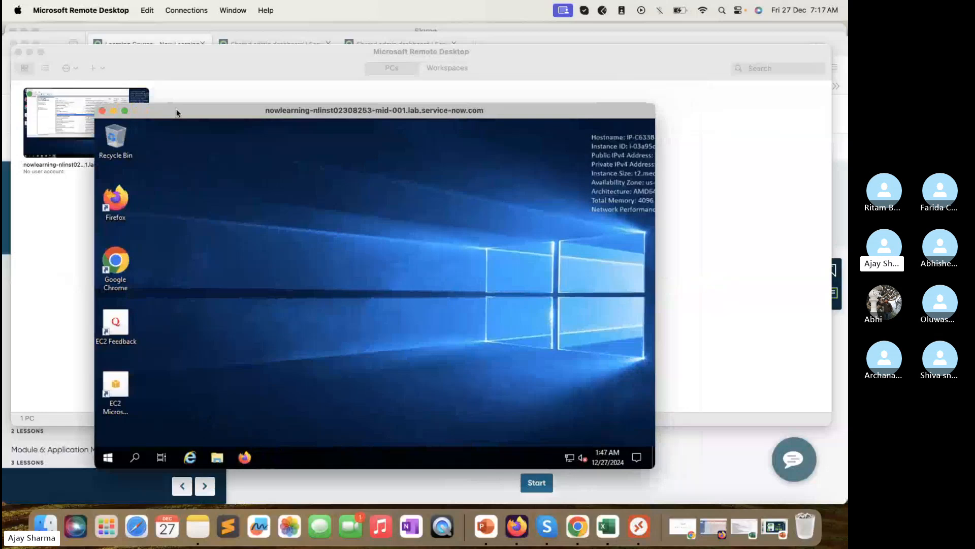
pyautogui.moveTo(177, 112); pyautogui.dragTo(92, 110)
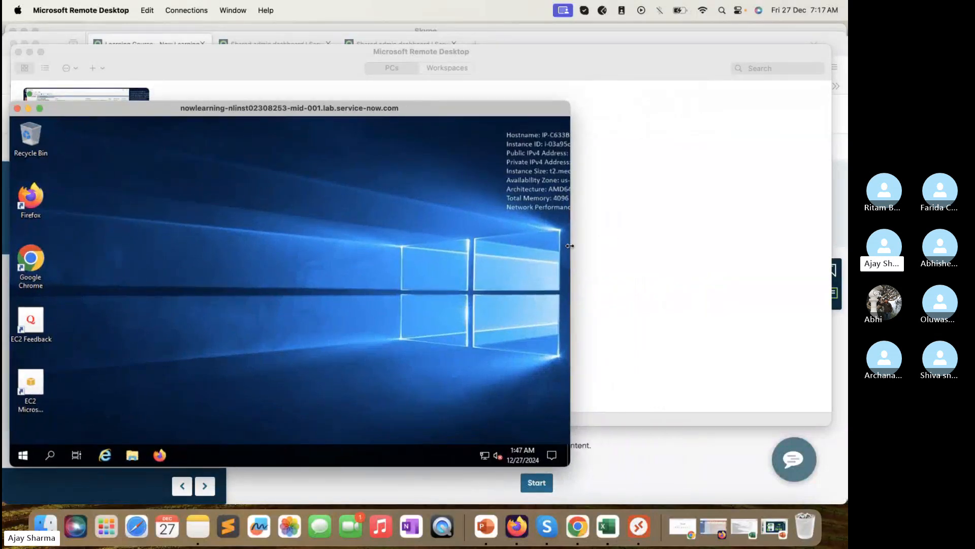
pyautogui.moveTo(570, 246); pyautogui.dragTo(845, 253)
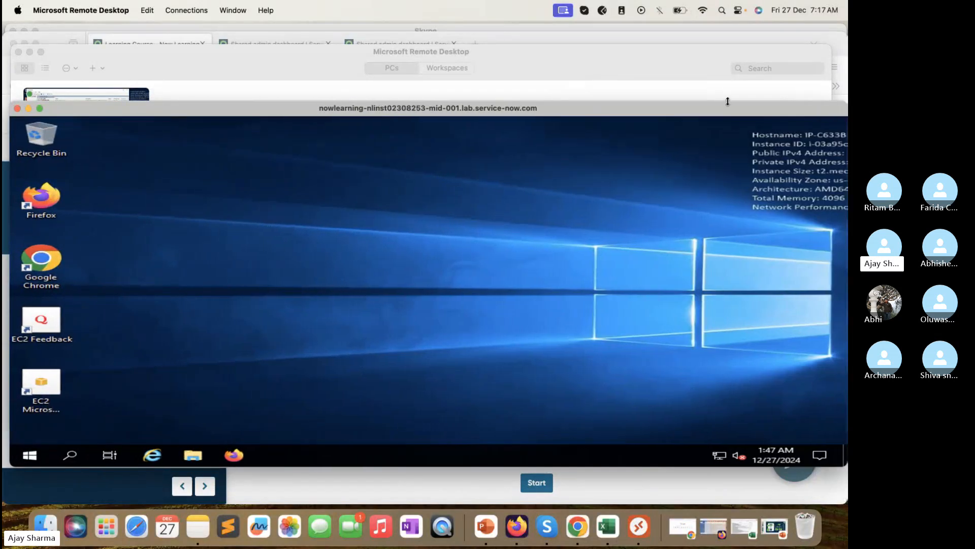
pyautogui.moveTo(728, 101); pyautogui.dragTo(728, 31)
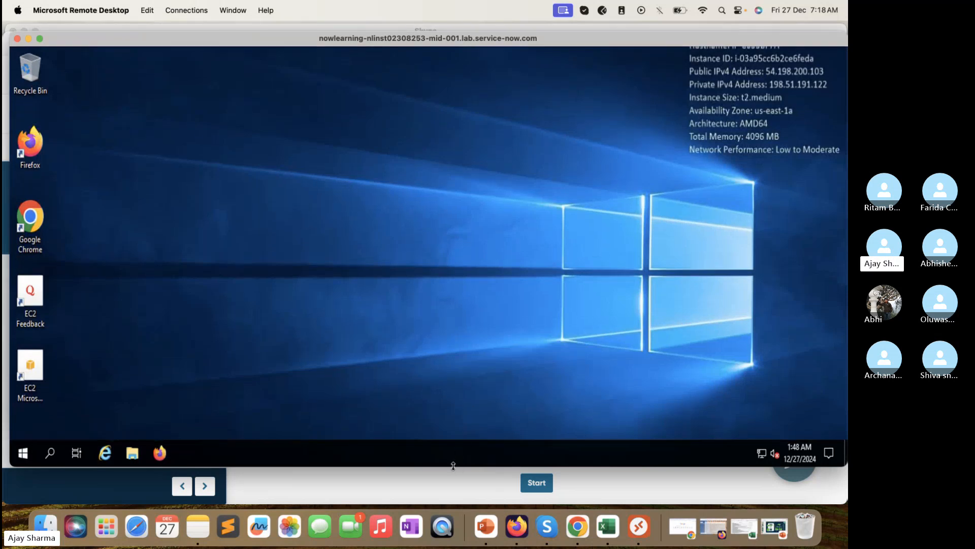
pyautogui.moveTo(453, 466); pyautogui.dragTo(449, 495)
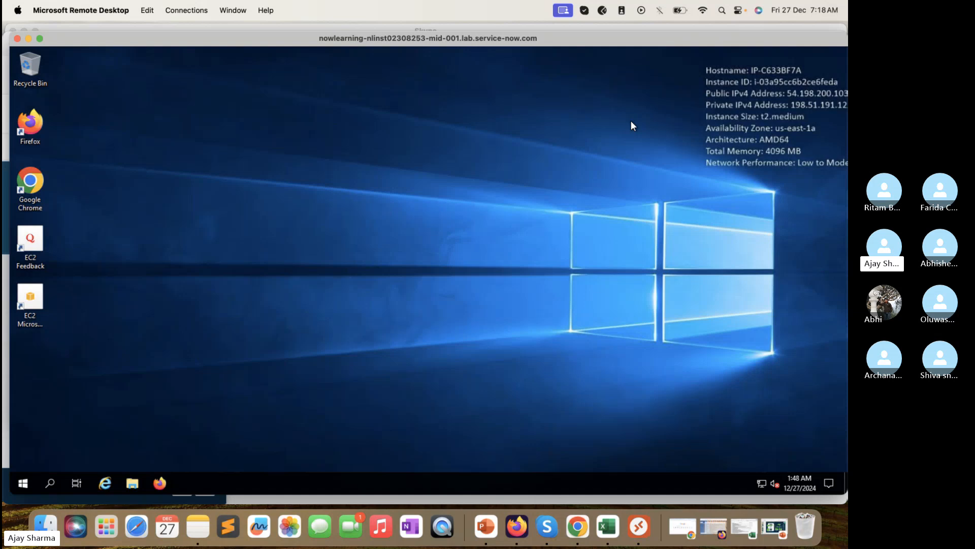
# Step: Run the MID Server installer from the remote Downloads folder, closing it after the elevated-privileges error
pyautogui.click(23, 483)
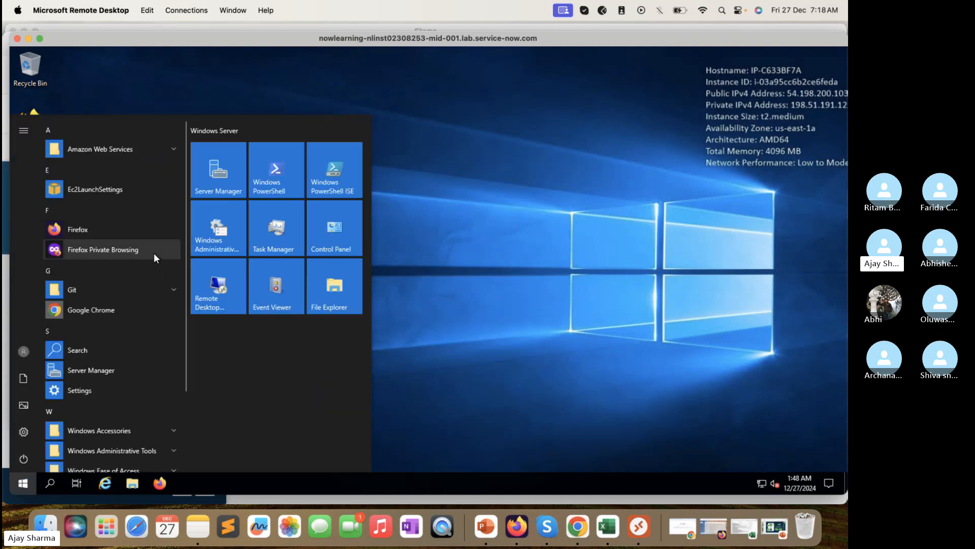
pyautogui.press('super+e')
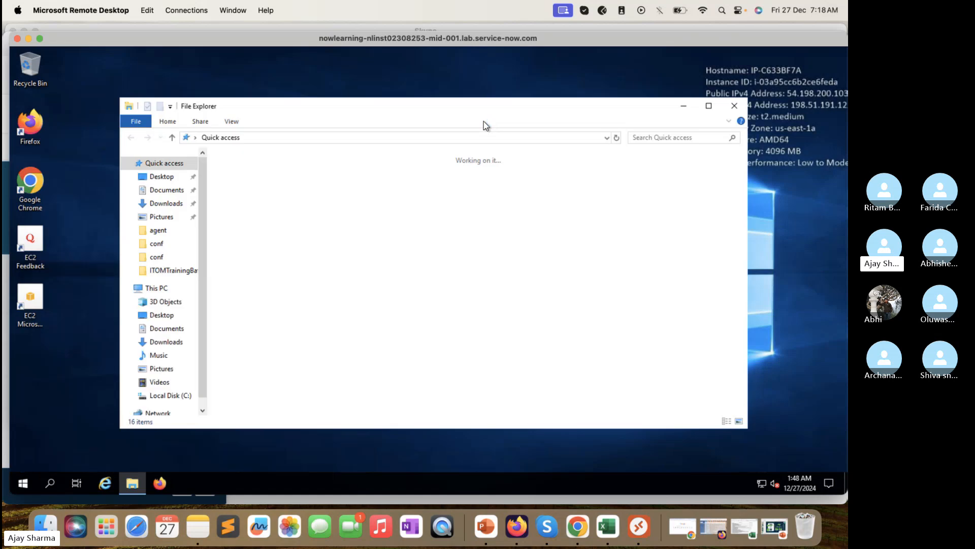
pyautogui.click(177, 205)
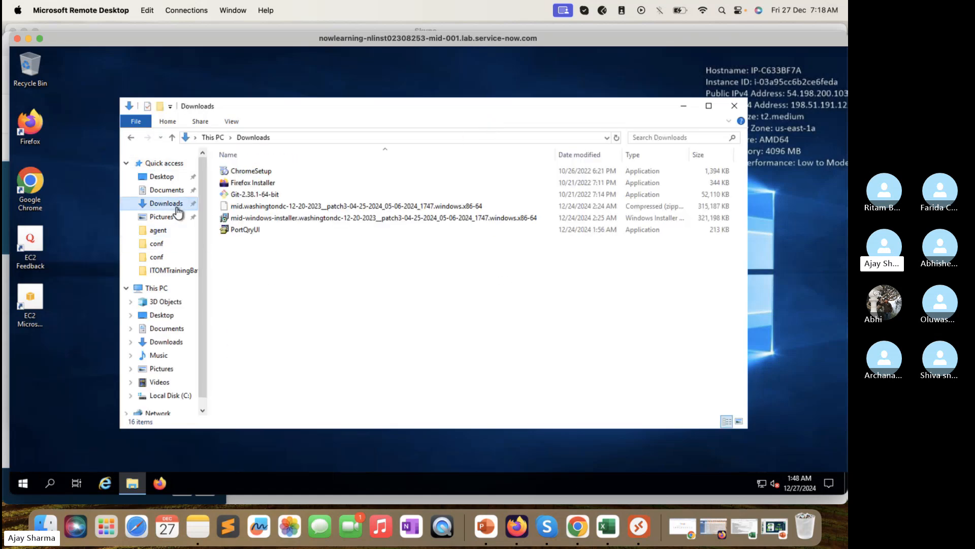
pyautogui.click(309, 222)
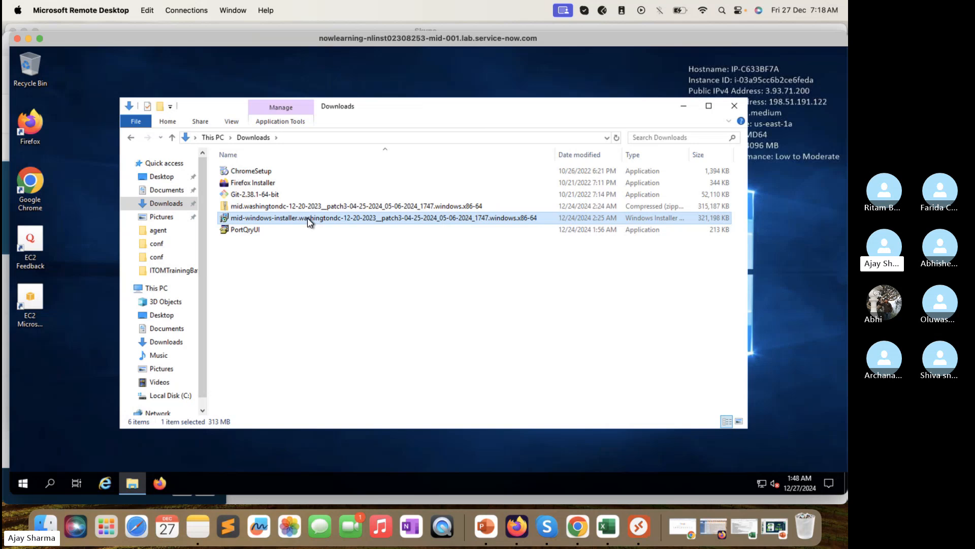
pyautogui.doubleClick(310, 219)
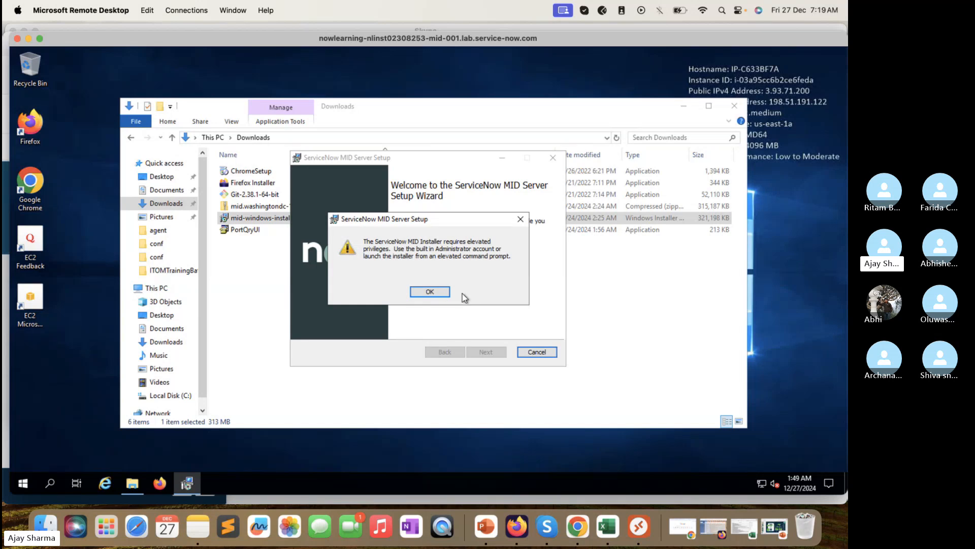
pyautogui.click(445, 294)
pyautogui.click(486, 351)
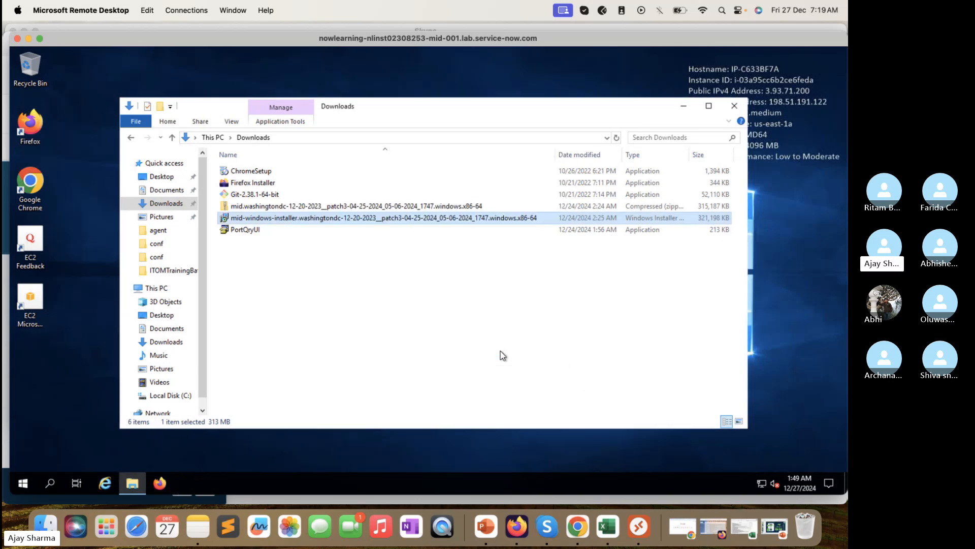
# Step: Start renaming the installer file in Downloads, then cancel, leaving its name unchanged
pyautogui.rightClick(369, 219)
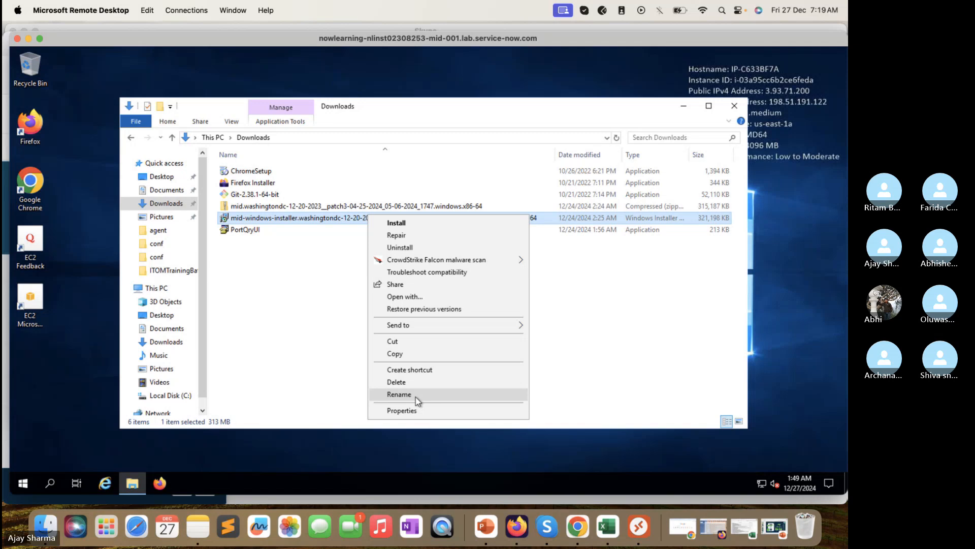
pyautogui.click(399, 394)
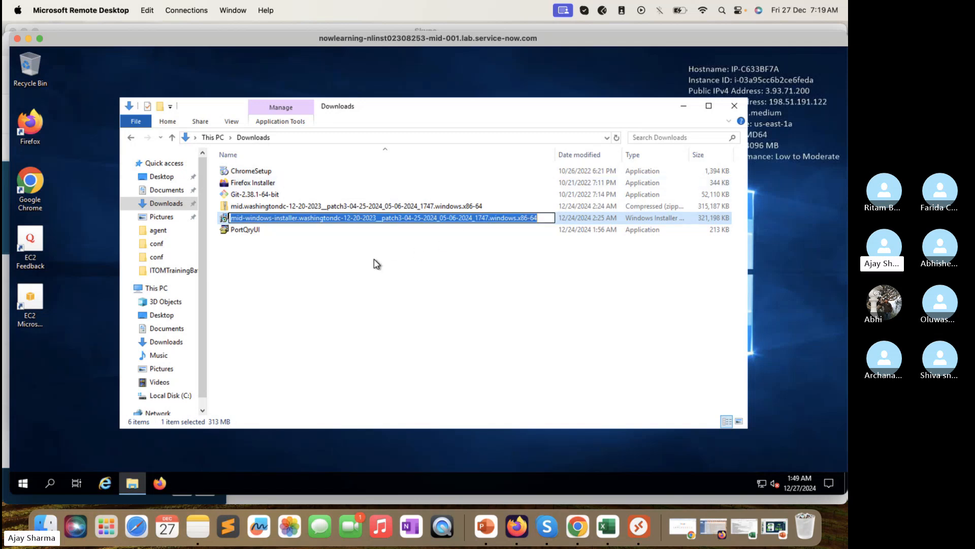
pyautogui.click(372, 273)
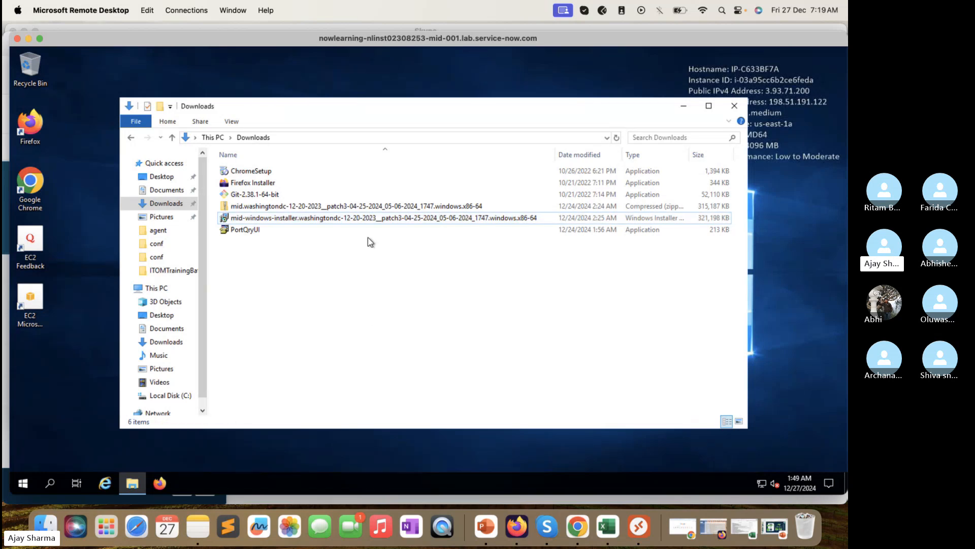
# Step: Launch Command Prompt as administrator via Start search, then bring Downloads back to the front
pyautogui.click(28, 485)
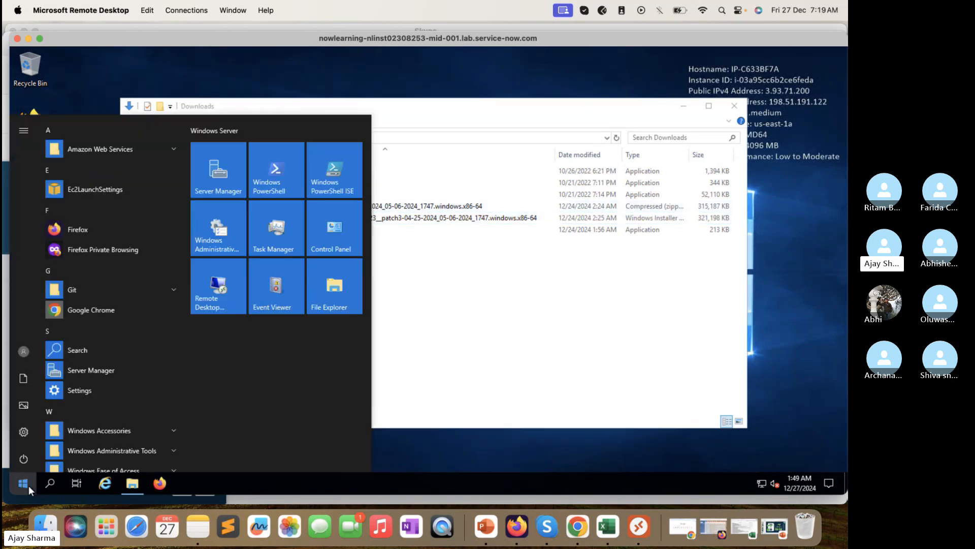
pyautogui.click(143, 416)
pyautogui.write('cmdb')
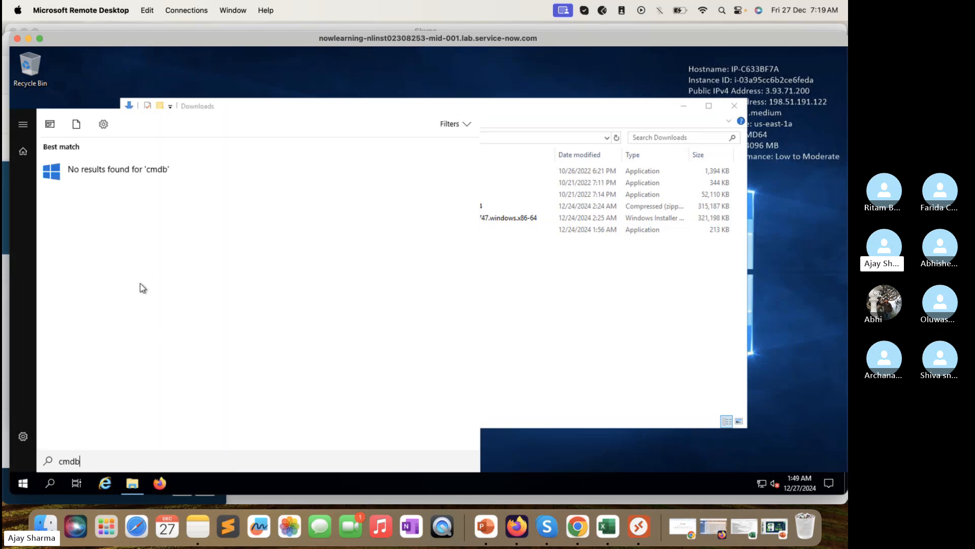
pyautogui.press('BackSpace')
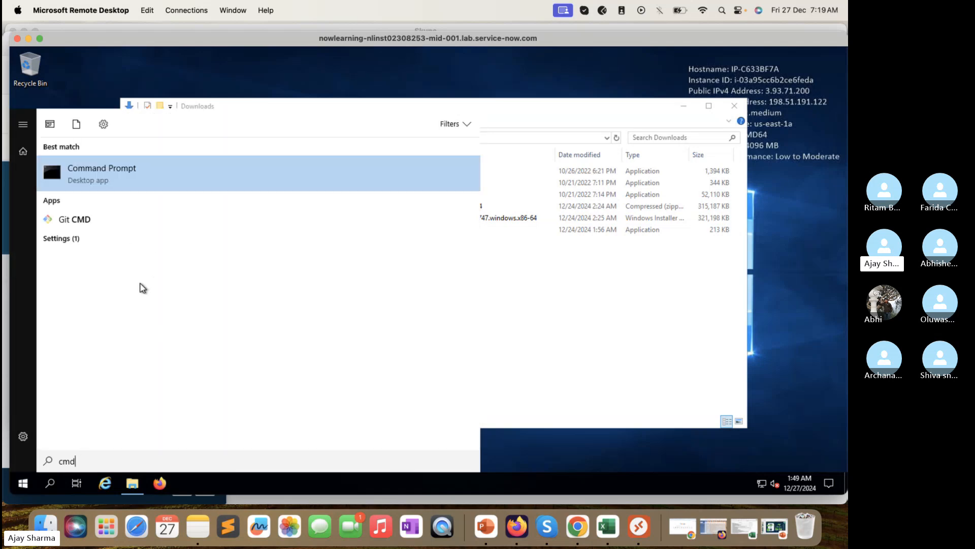
pyautogui.rightClick(136, 175)
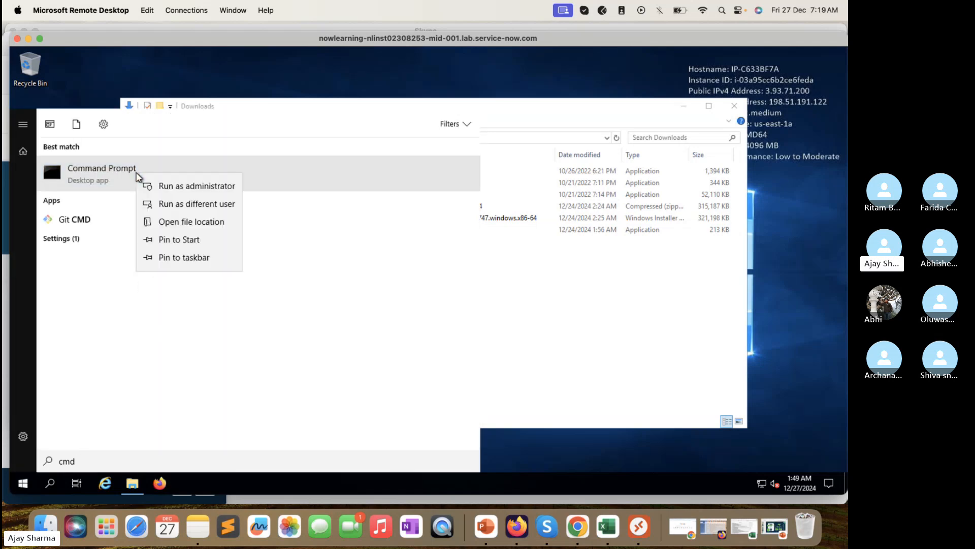
pyautogui.click(166, 191)
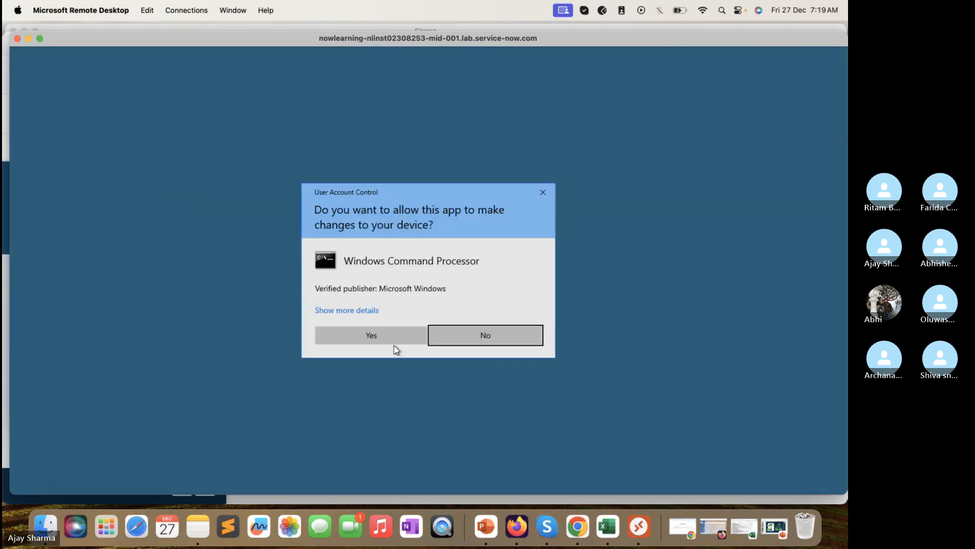
pyautogui.click(392, 338)
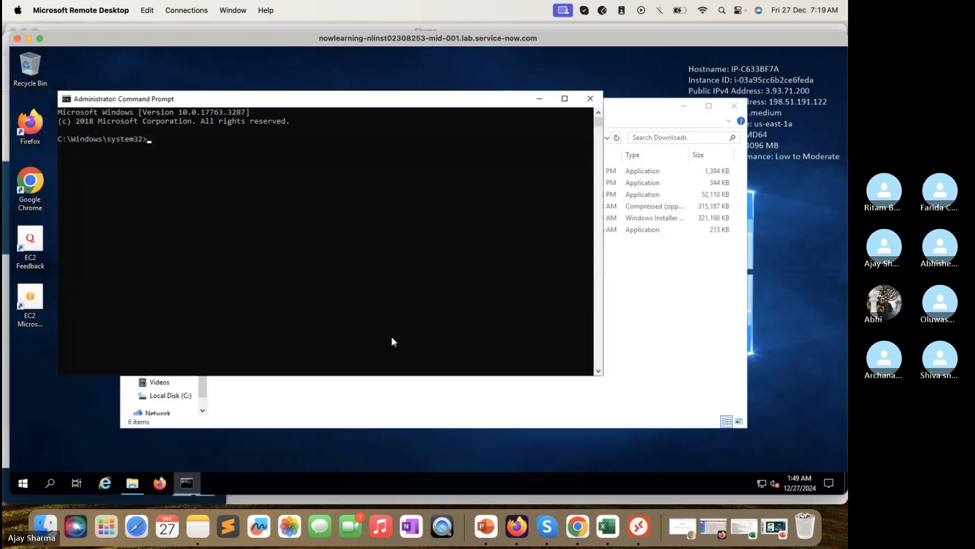
pyautogui.click(513, 417)
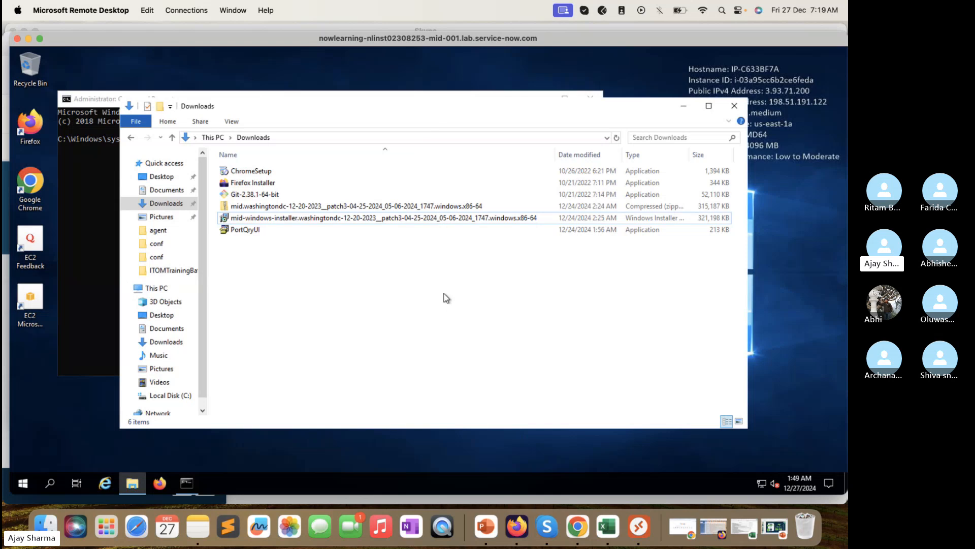
# Step: Paste the MID Server installer from Downloads into the root of Local Disk (C:), granting admin permission
pyautogui.click(312, 139)
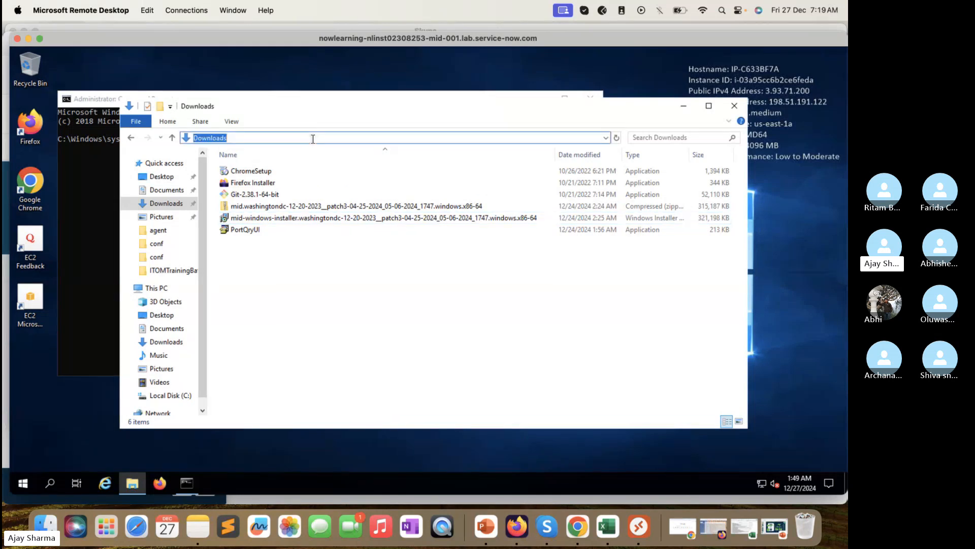
pyautogui.click(95, 187)
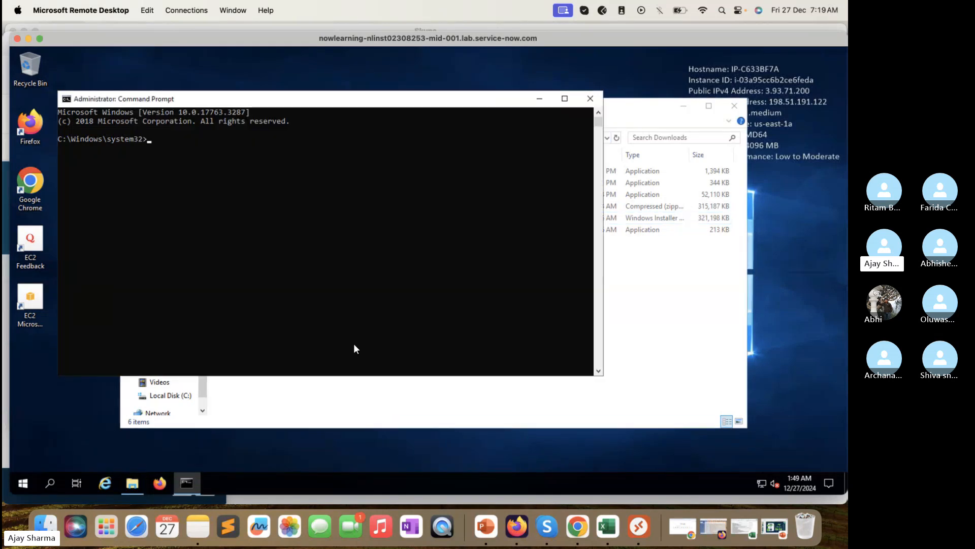
pyautogui.click(344, 396)
pyautogui.click(349, 219)
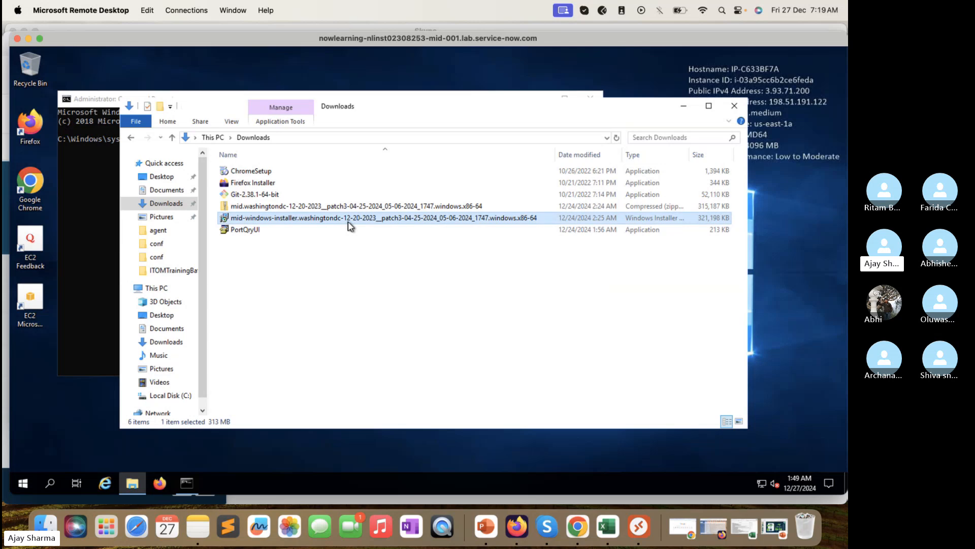
pyautogui.click(173, 396)
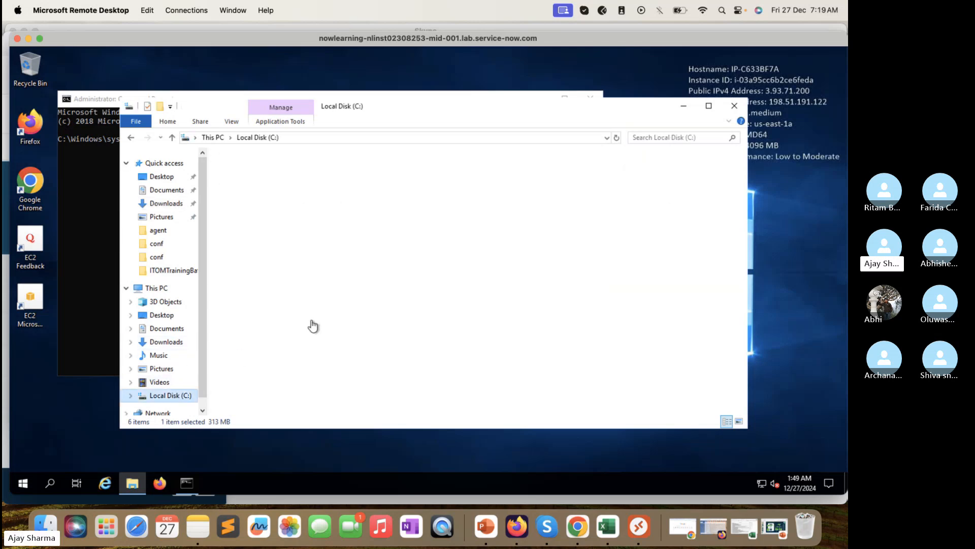
pyautogui.click(330, 364)
pyautogui.hotkey('ctrl', 'v')
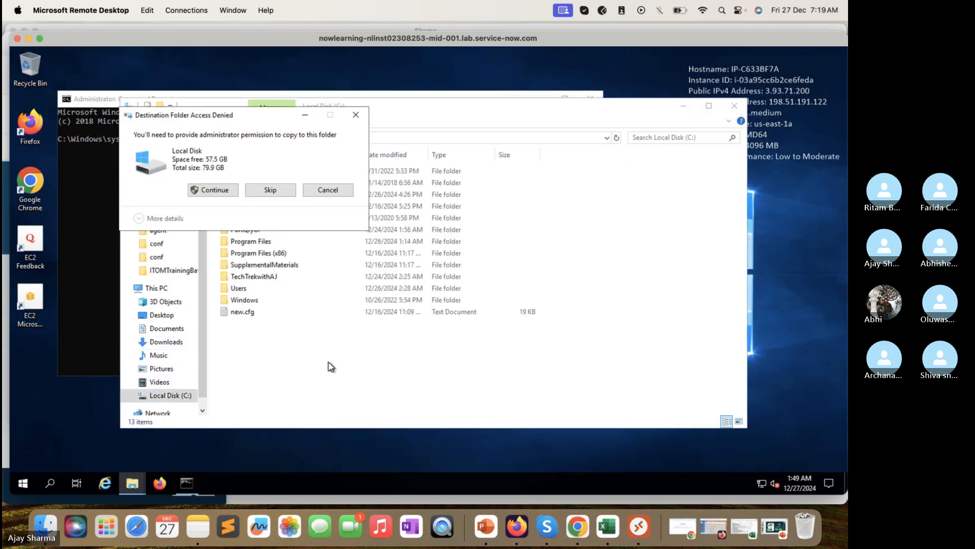
pyautogui.click(212, 190)
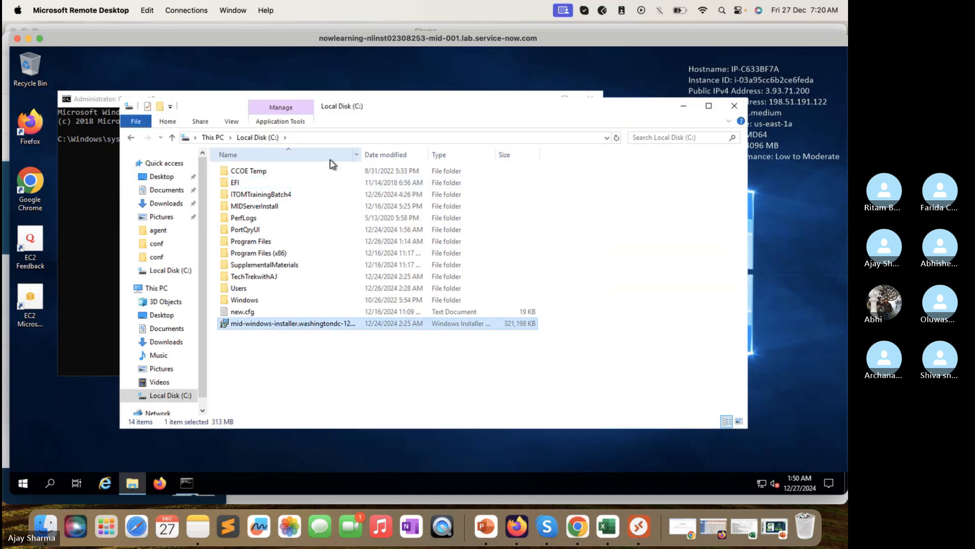
# Step: In the admin Command Prompt, run cd.. and cd. to move up to C:\Windows
pyautogui.click(331, 140)
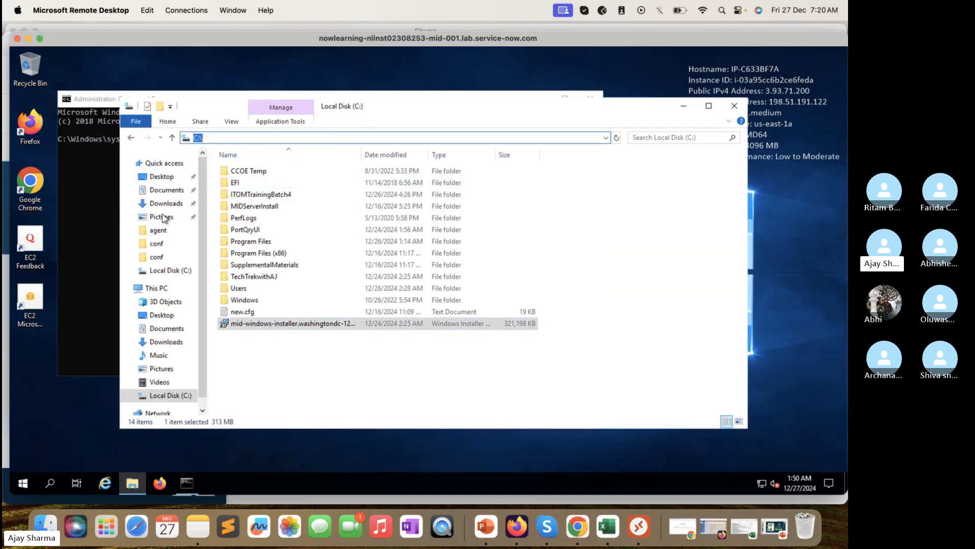
pyautogui.click(91, 199)
pyautogui.click(156, 138)
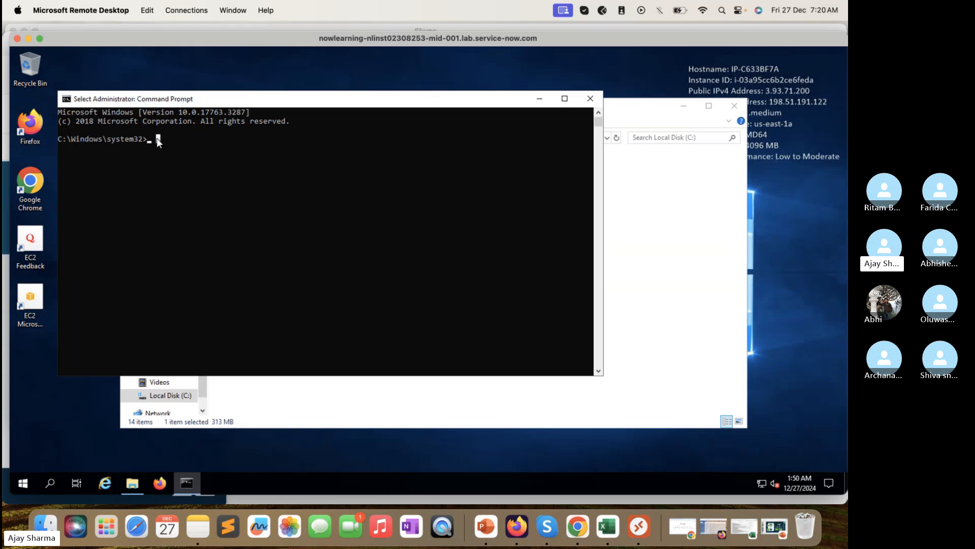
pyautogui.write('cd..')
pyautogui.press('Return')
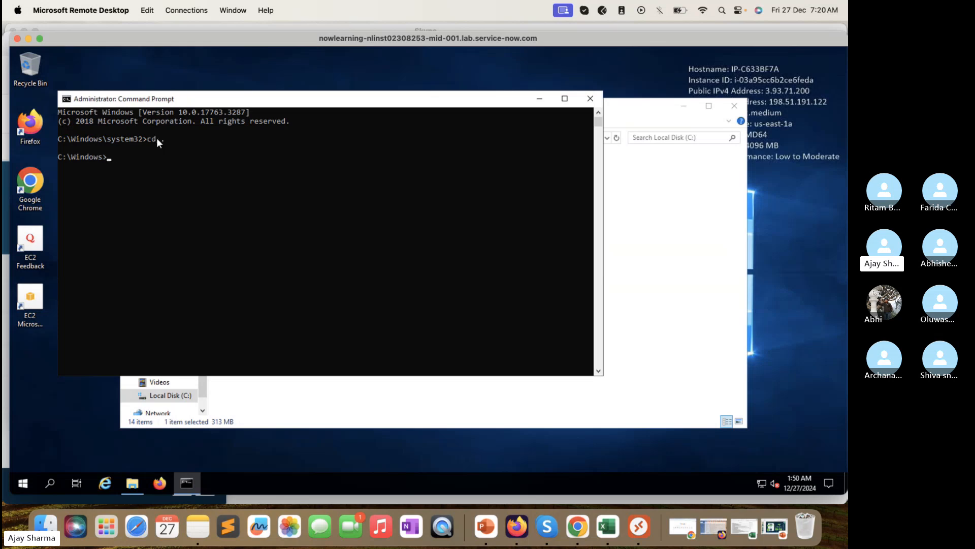
pyautogui.write('cd.')
pyautogui.press('Return')
pyautogui.press('Return')
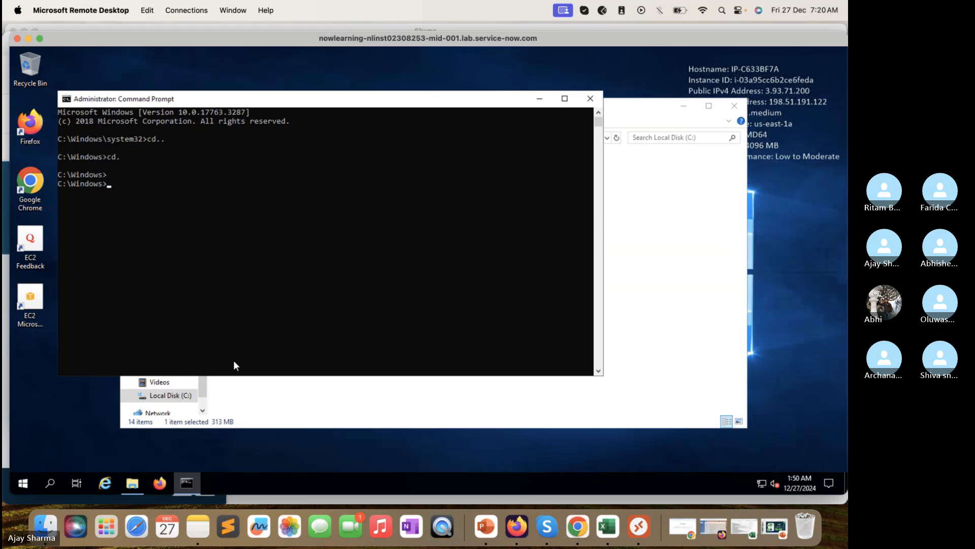
pyautogui.click(266, 392)
# Step: Select the installer's full file name through Rename, leaving the name unchanged
pyautogui.rightClick(325, 327)
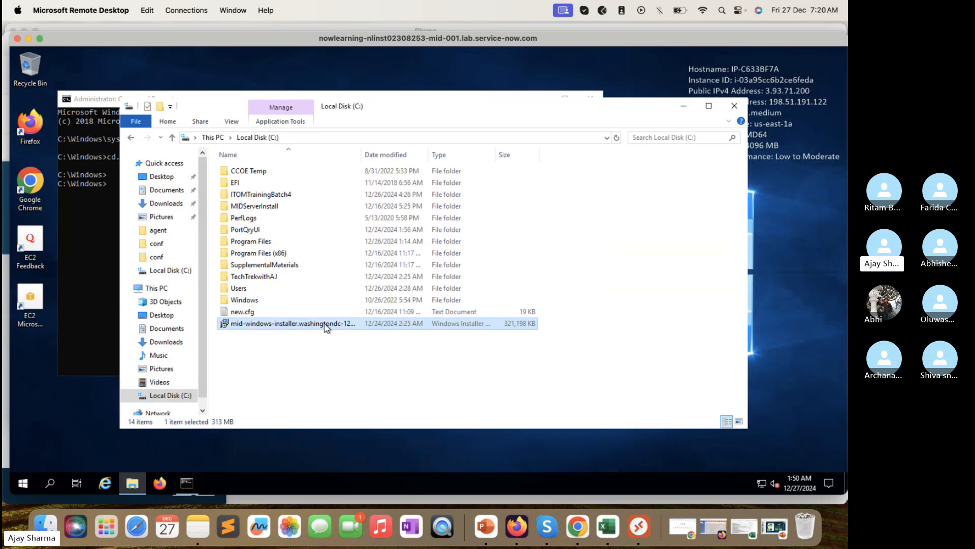
pyautogui.click(355, 297)
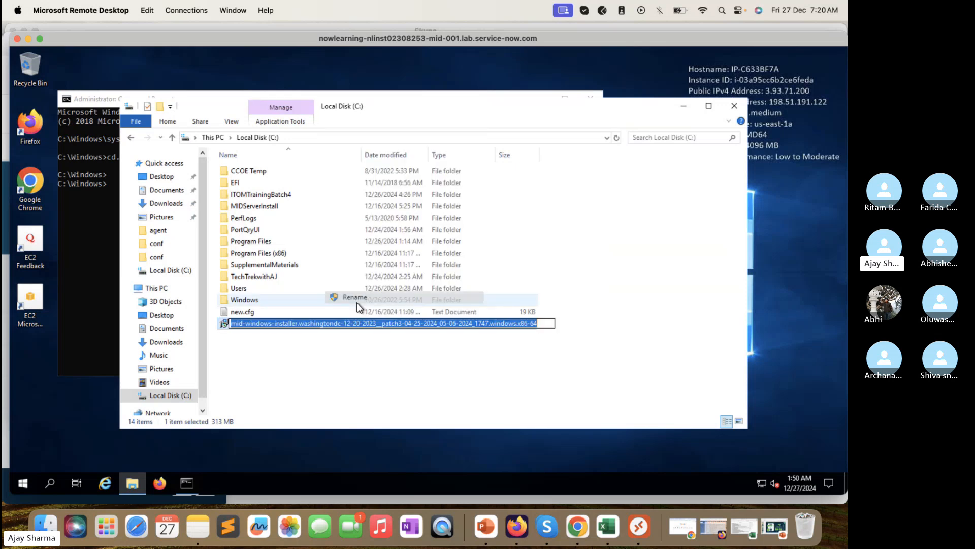
pyautogui.click(358, 323)
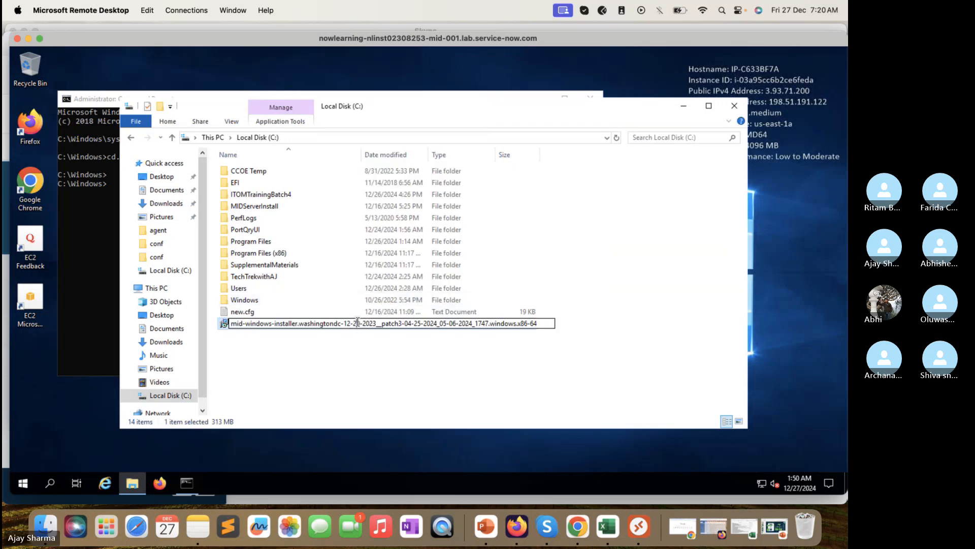
pyautogui.doubleClick(358, 322)
pyautogui.moveTo(545, 323); pyautogui.dragTo(208, 254)
pyautogui.hotkey('ctrl', 'c')
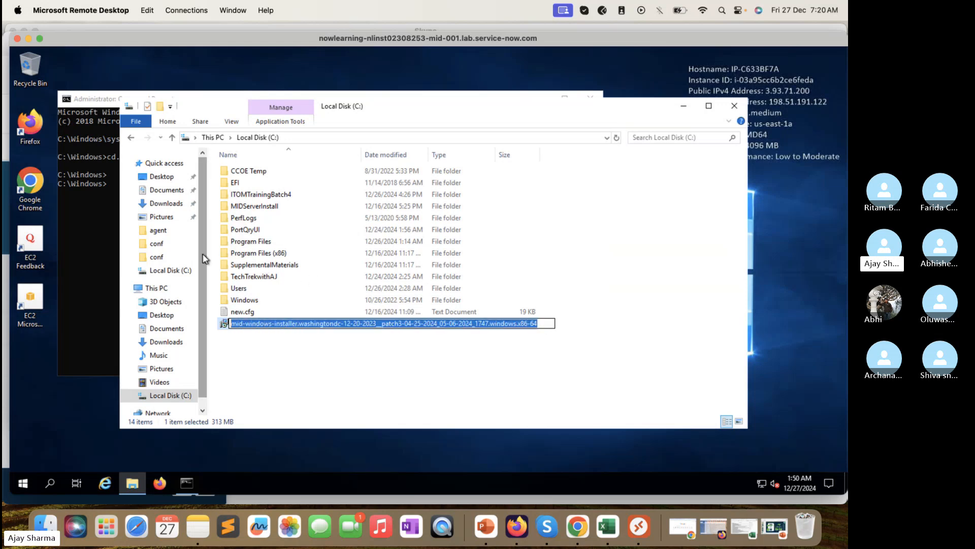
pyautogui.click(270, 389)
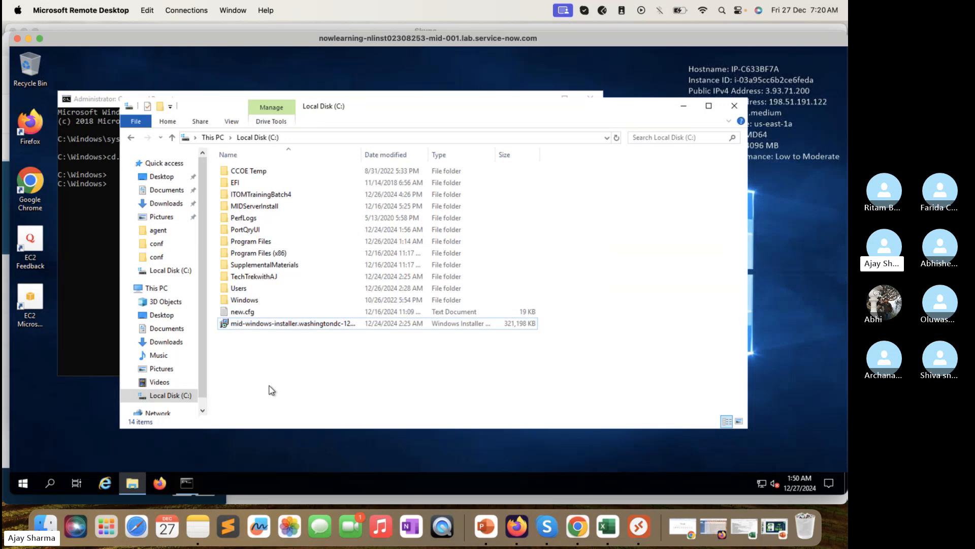
# Step: Make a new folder named TechTrekwithAJ2 in C:\ next to the installer
pyautogui.rightClick(270, 387)
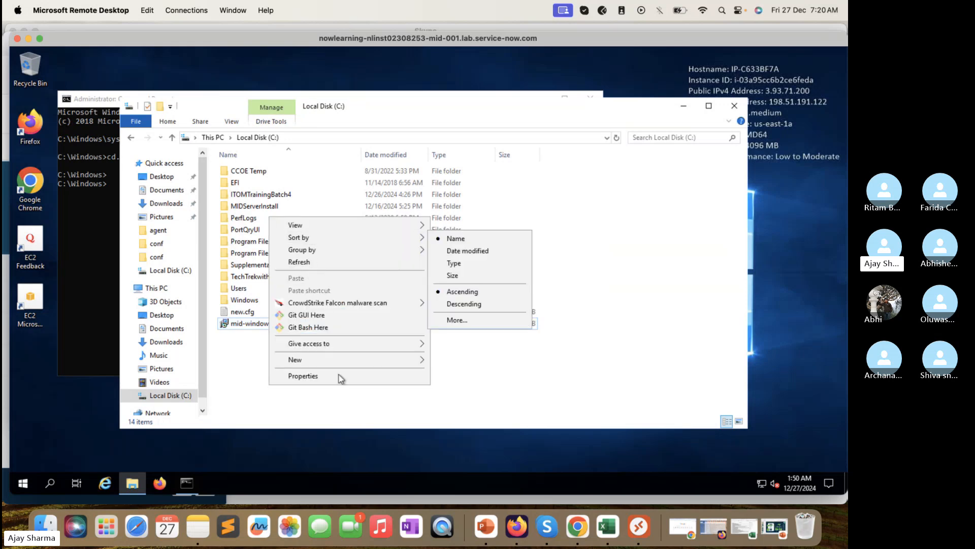
pyautogui.moveTo(350, 360)
pyautogui.click(456, 361)
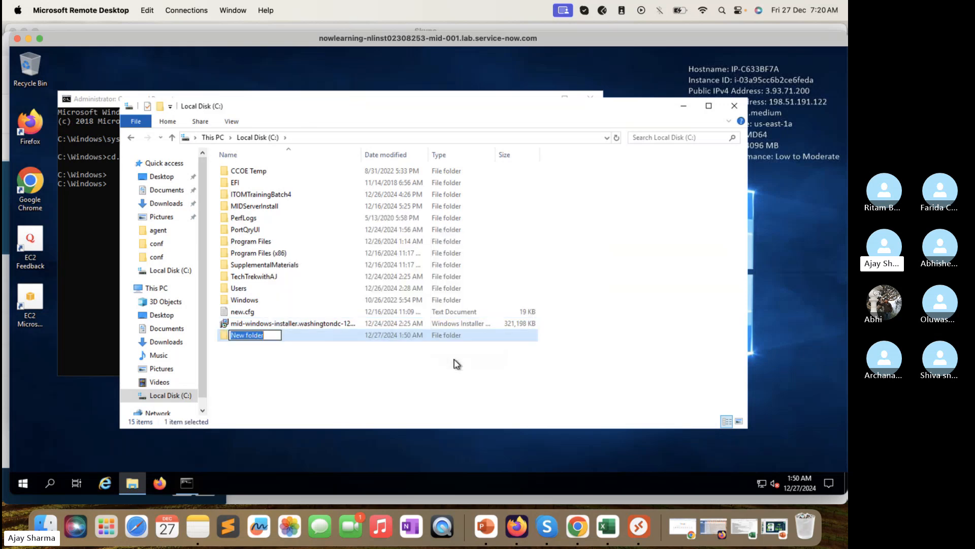
pyautogui.write('TechTrekwithAJ2')
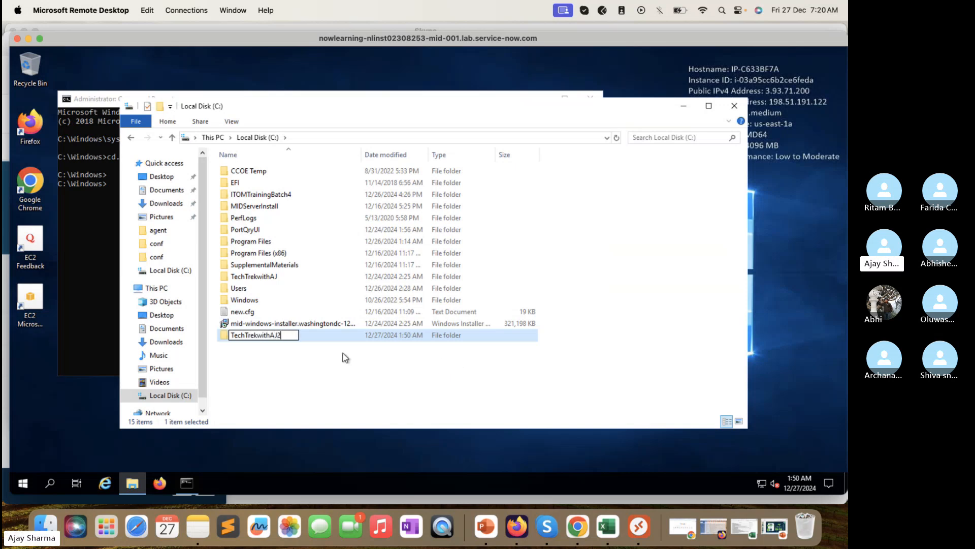
pyautogui.click(279, 355)
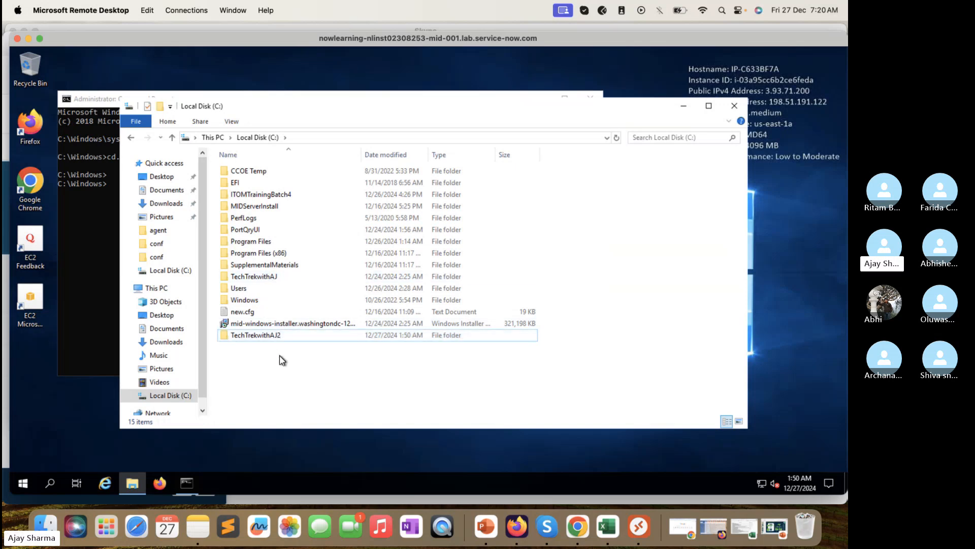
pyautogui.click(83, 250)
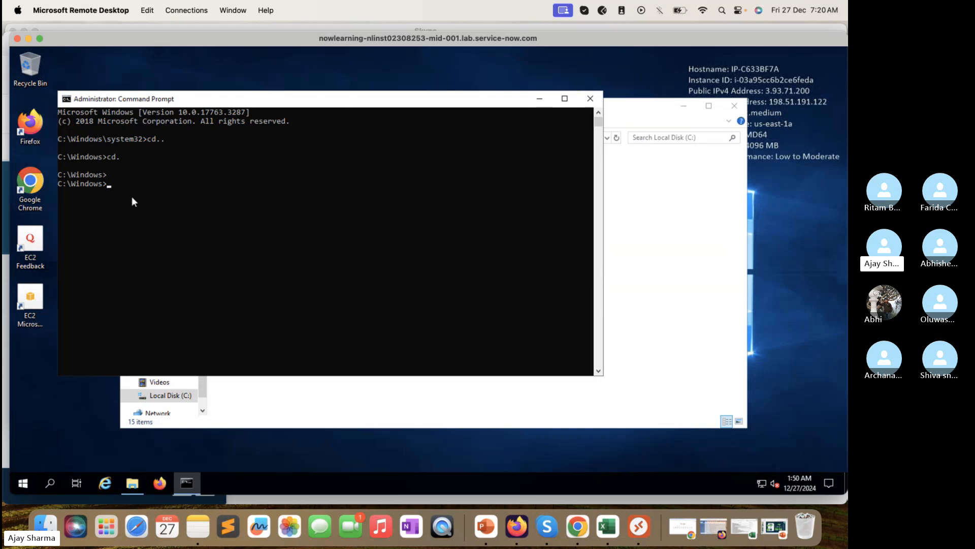
# Step: Try running the pasted installer name, with and without .msi, from the current folder
pyautogui.hotkey('ctrl', 'v')
pyautogui.press('Return')
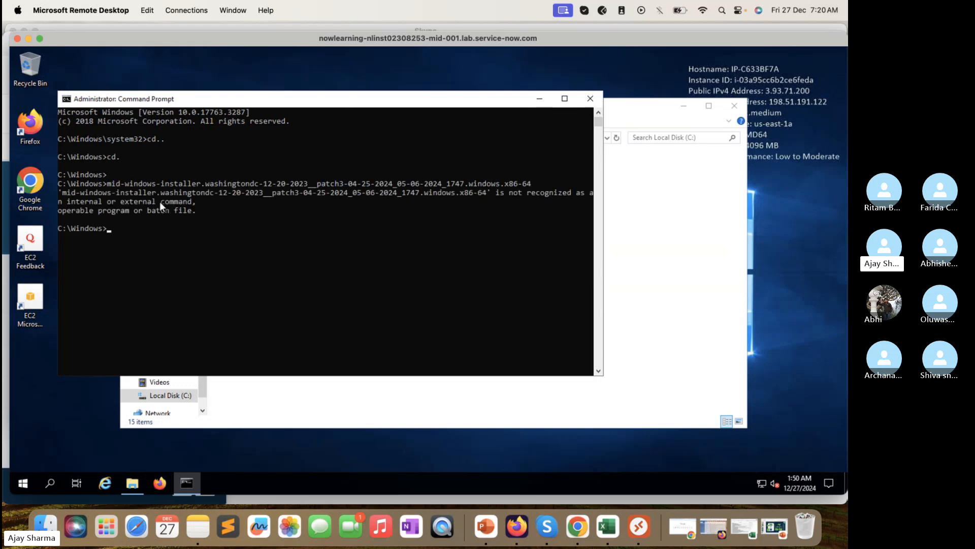
pyautogui.press('Up')
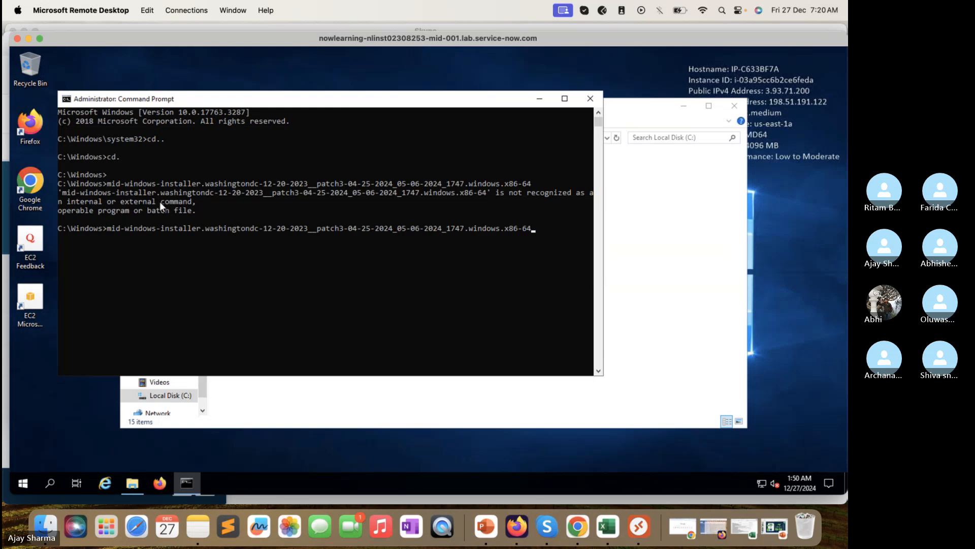
pyautogui.write('.msi')
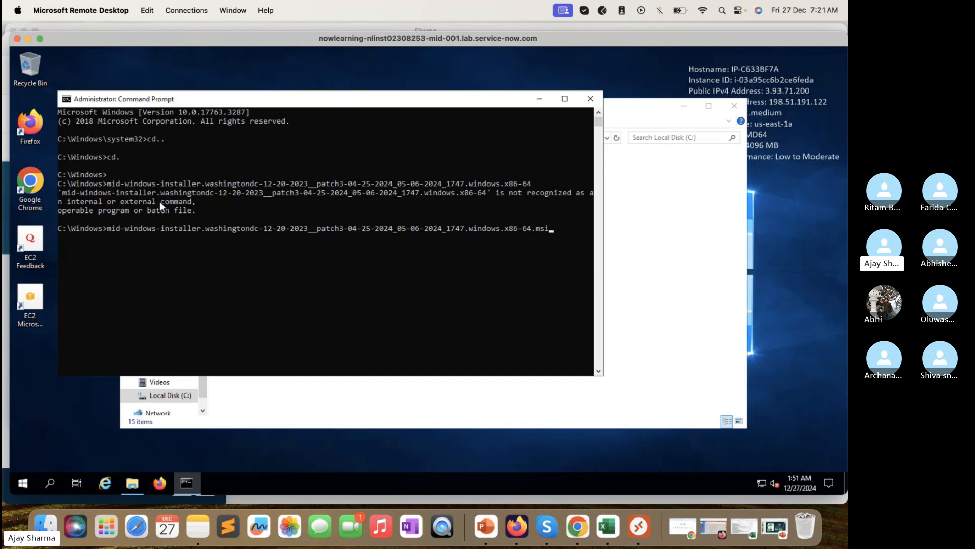
pyautogui.press('Return')
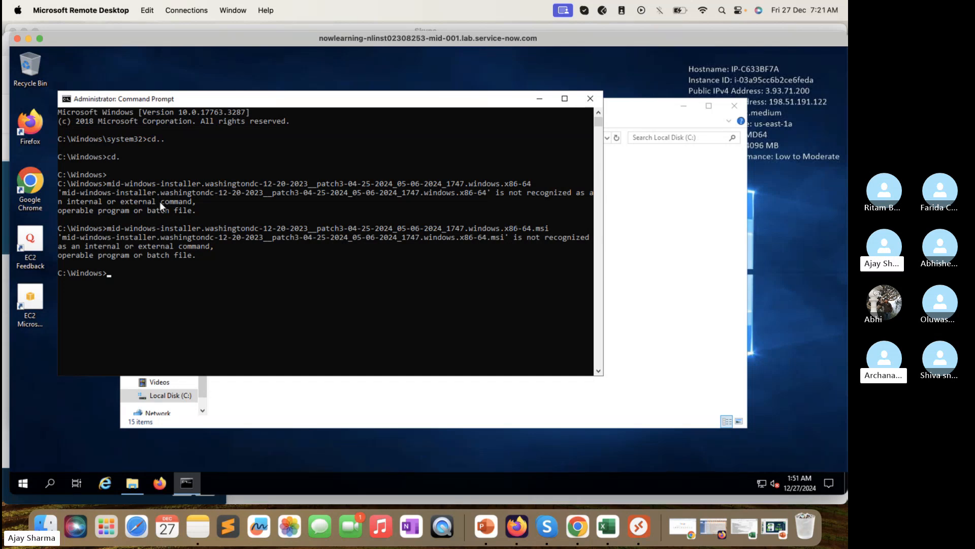
pyautogui.press('Up')
pyautogui.press('BackSpace')
pyautogui.press('BackSpace')
pyautogui.press('BackSpace')
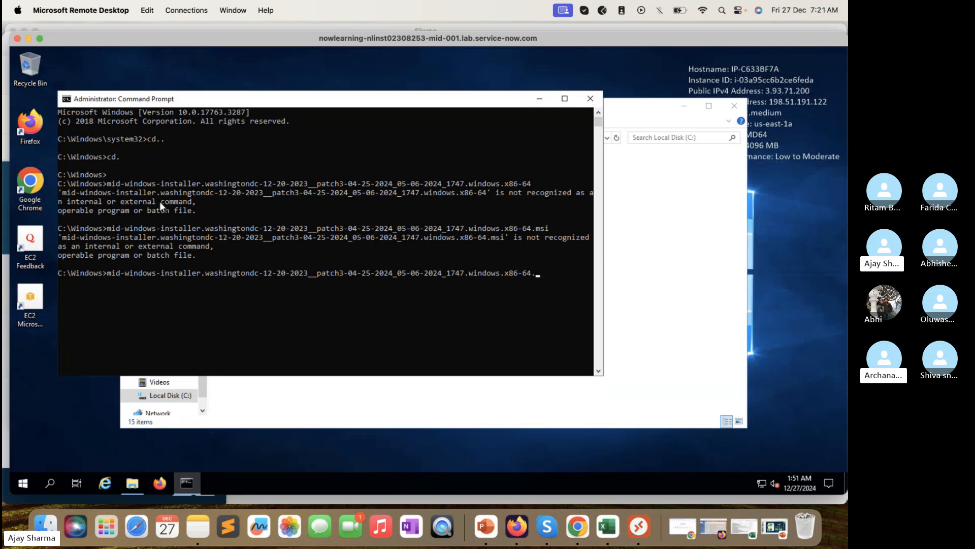
pyautogui.press('BackSpace')
pyautogui.press('BackSpace')
pyautogui.press('BackSpace')
pyautogui.press('BackSpace')
pyautogui.press('BackSpace')
pyautogui.press('BackSpace')
pyautogui.press('BackSpace')
pyautogui.press('BackSpace')
pyautogui.press('BackSpace')
pyautogui.press('BackSpace')
pyautogui.press('BackSpace')
pyautogui.press('BackSpace')
pyautogui.press('BackSpace')
pyautogui.press('BackSpace')
pyautogui.press('BackSpace')
pyautogui.press('BackSpace')
pyautogui.press('BackSpace')
pyautogui.press('BackSpace')
pyautogui.press('BackSpace')
pyautogui.press('BackSpace')
pyautogui.press('BackSpace')
pyautogui.press('BackSpace')
pyautogui.press('BackSpace')
pyautogui.press('BackSpace')
pyautogui.press('BackSpace')
pyautogui.press('BackSpace')
pyautogui.press('BackSpace')
pyautogui.press('BackSpace')
pyautogui.press('BackSpace')
pyautogui.press('BackSpace')
pyautogui.press('BackSpace')
pyautogui.press('BackSpace')
pyautogui.press('BackSpace')
pyautogui.press('BackSpace')
pyautogui.press('BackSpace')
pyautogui.press('BackSpace')
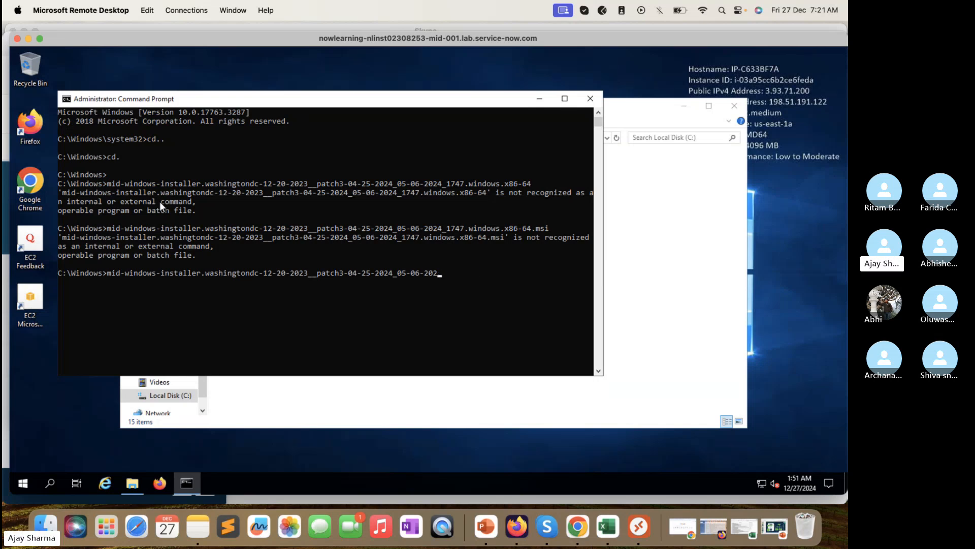
pyautogui.press('BackSpace')
pyautogui.press('BackSpace')
pyautogui.press('BackSpace')
pyautogui.press('BackSpace')
pyautogui.press('BackSpace')
pyautogui.press('BackSpace')
pyautogui.press('BackSpace')
pyautogui.press('BackSpace')
pyautogui.press('BackSpace')
pyautogui.press('BackSpace')
pyautogui.press('BackSpace')
pyautogui.press('BackSpace')
pyautogui.press('BackSpace')
pyautogui.press('BackSpace')
pyautogui.press('BackSpace')
pyautogui.press('BackSpace')
pyautogui.press('BackSpace')
pyautogui.press('BackSpace')
pyautogui.press('BackSpace')
pyautogui.press('BackSpace')
pyautogui.press('BackSpace')
pyautogui.press('BackSpace')
pyautogui.press('BackSpace')
pyautogui.press('BackSpace')
pyautogui.press('BackSpace')
pyautogui.press('BackSpace')
pyautogui.press('BackSpace')
pyautogui.press('BackSpace')
pyautogui.press('BackSpace')
pyautogui.press('BackSpace')
pyautogui.press('BackSpace')
pyautogui.press('BackSpace')
pyautogui.press('BackSpace')
pyautogui.press('BackSpace')
pyautogui.press('BackSpace')
pyautogui.press('BackSpace')
pyautogui.press('BackSpace')
pyautogui.press('BackSpace')
pyautogui.press('BackSpace')
pyautogui.press('BackSpace')
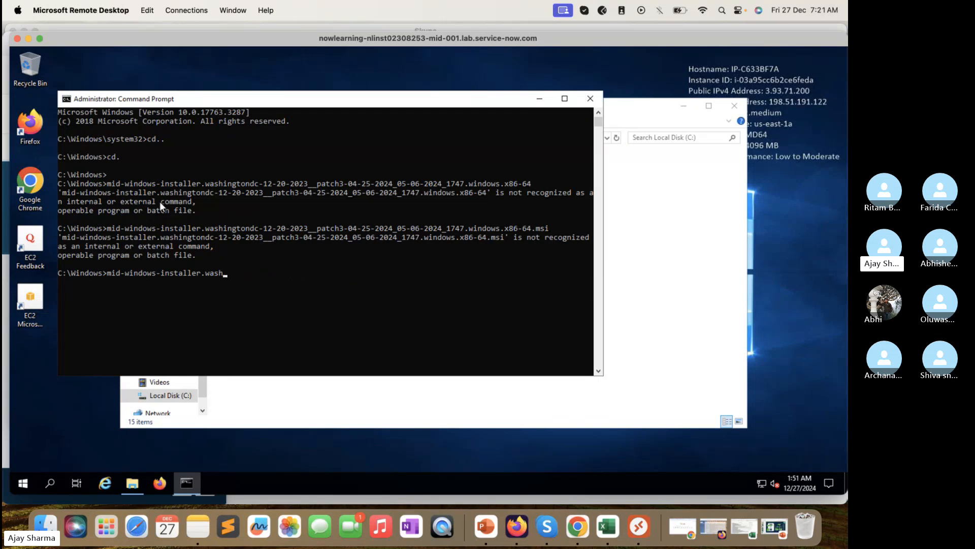
pyautogui.press('BackSpace')
pyautogui.press('BackSpace')
pyautogui.press('BackSpace')
pyautogui.press('BackSpace')
pyautogui.press('BackSpace')
pyautogui.press('BackSpace')
pyautogui.press('BackSpace')
pyautogui.press('BackSpace')
pyautogui.press('BackSpace')
# Step: Move up to C:\ with cd.. and run the tab-completed MID Server installer .msi
pyautogui.write('cd..')
pyautogui.press('Return')
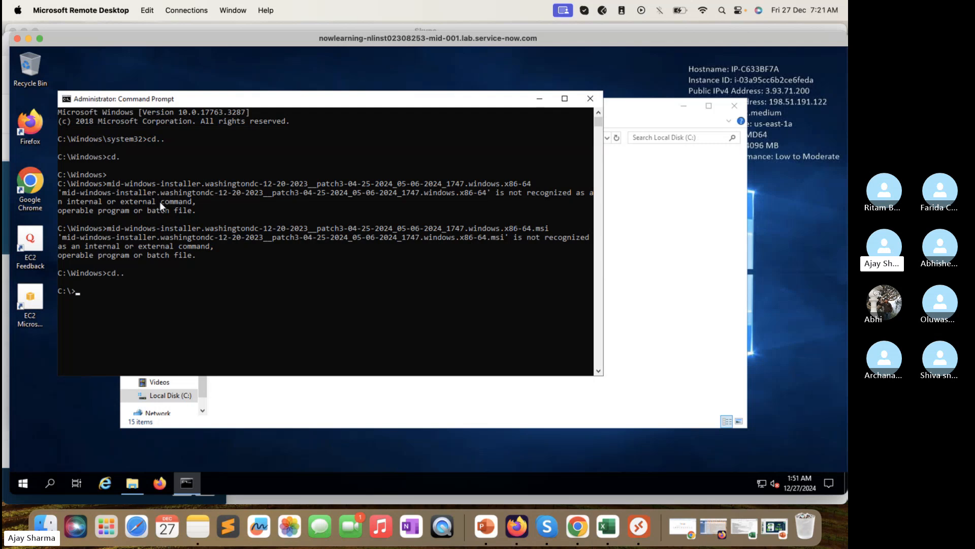
pyautogui.write('mid')
pyautogui.press('Tab')
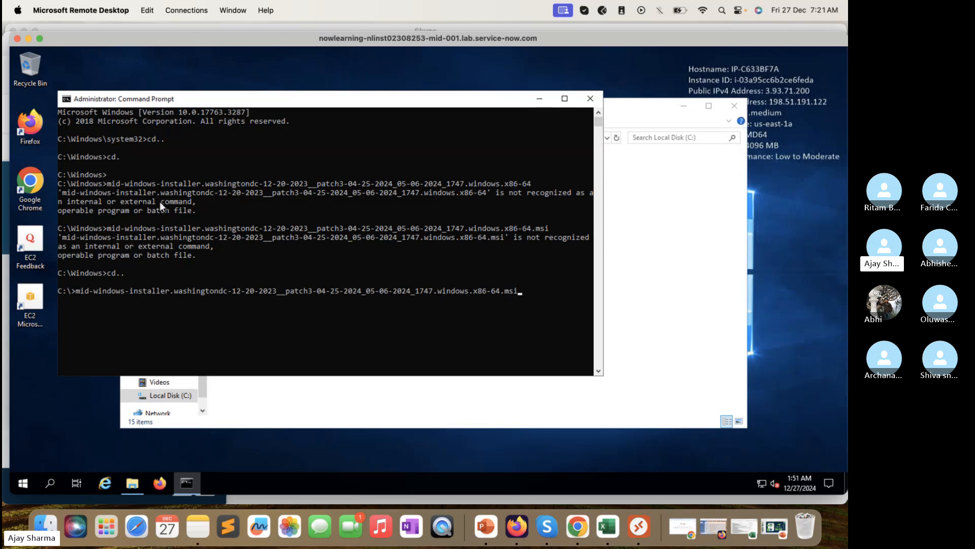
pyautogui.press('Return')
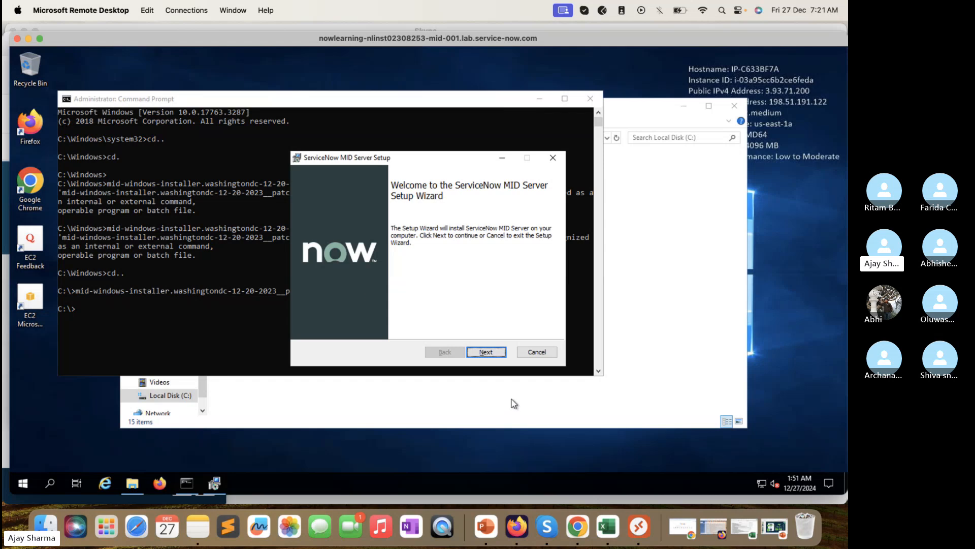
# Step: Move past the welcome page, accept the licence terms, and reach connection settings
pyautogui.click(502, 354)
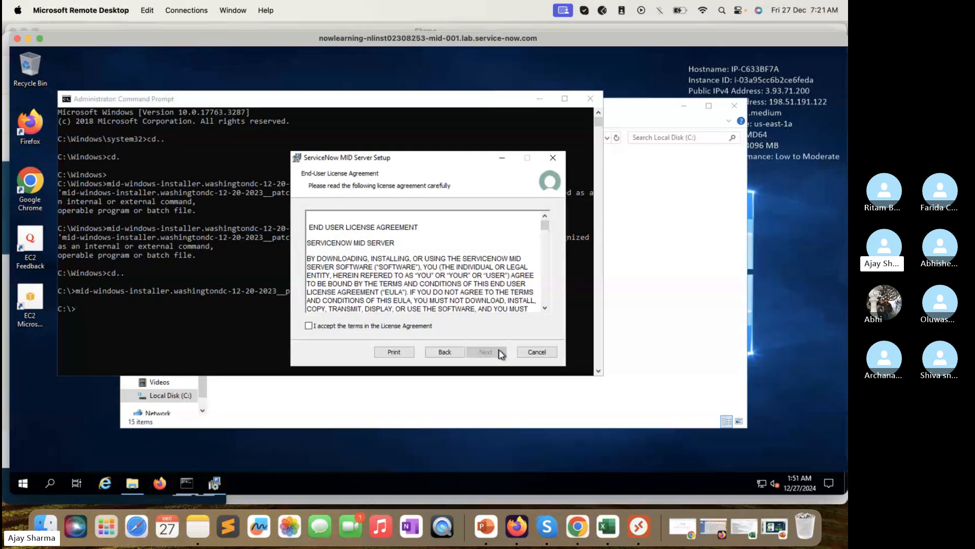
pyautogui.click(426, 325)
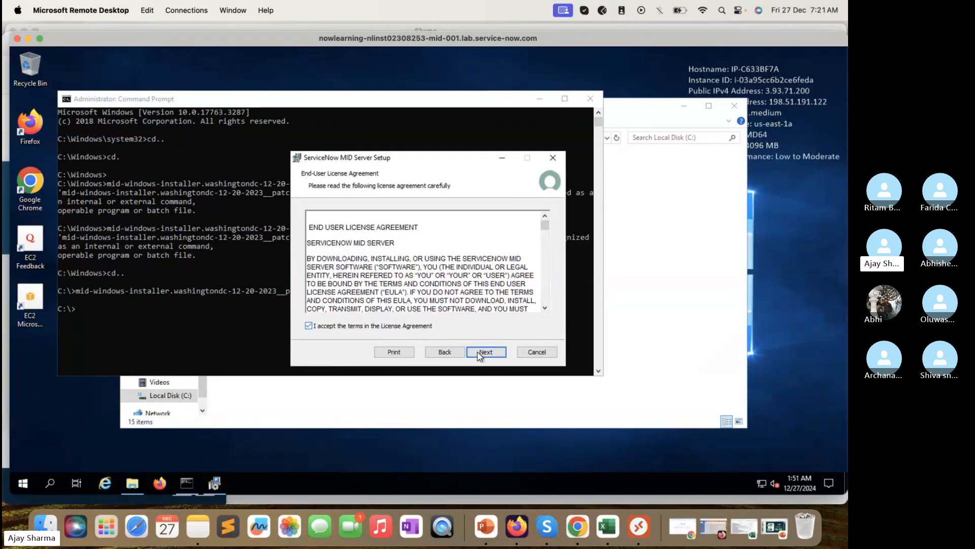
pyautogui.click(481, 352)
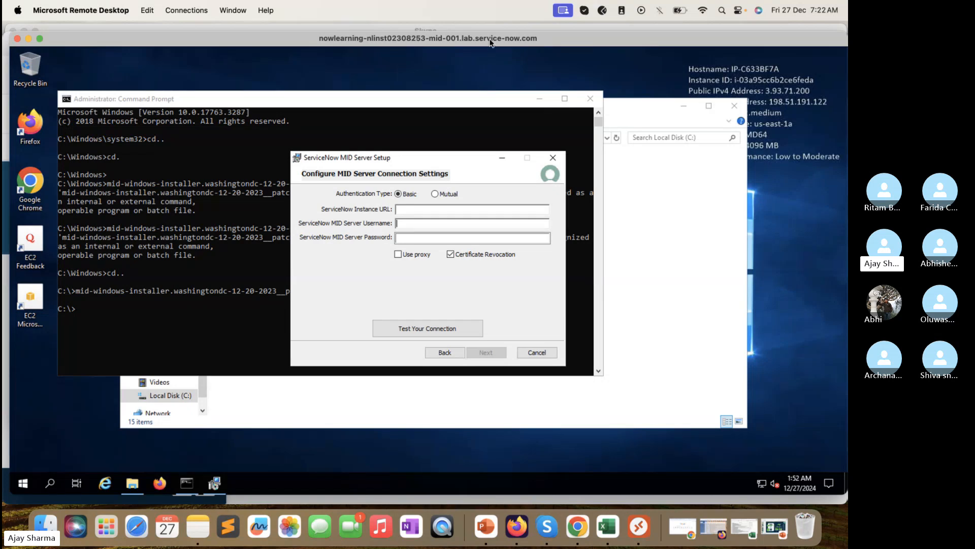
# Step: Select the learning course page's base address, then bring the call window forward
pyautogui.moveTo(483, 35); pyautogui.dragTo(483, 49)
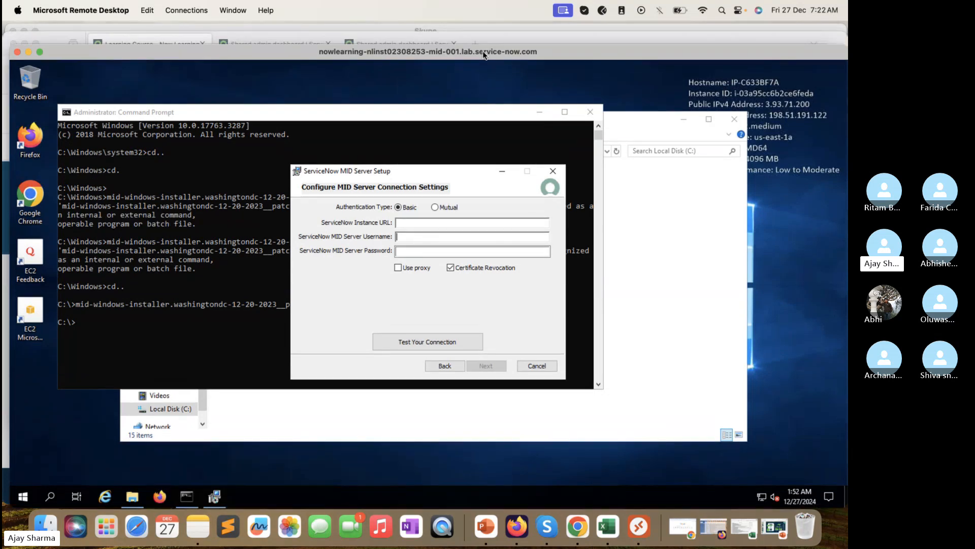
pyautogui.click(508, 38)
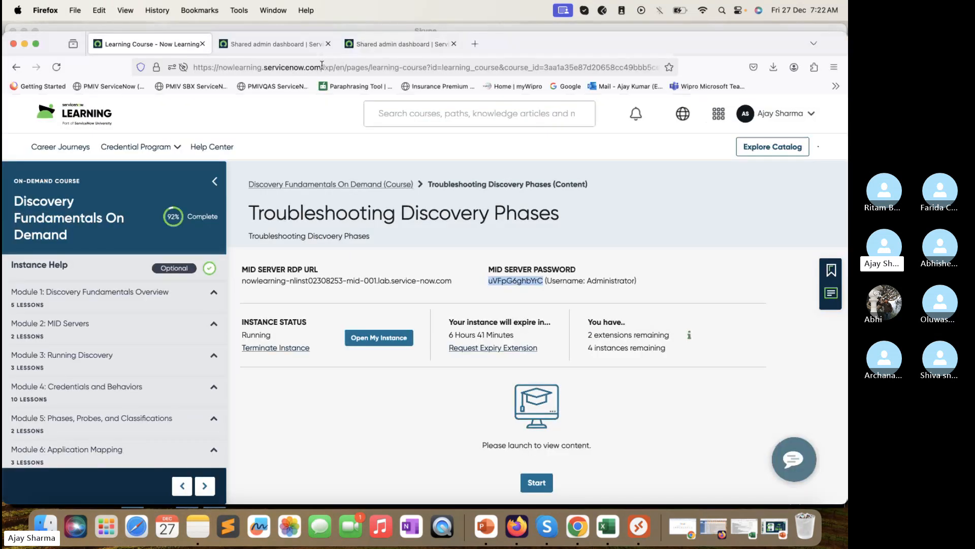
pyautogui.moveTo(325, 66); pyautogui.dragTo(193, 67)
pyautogui.hotkey('ctrl', 'c')
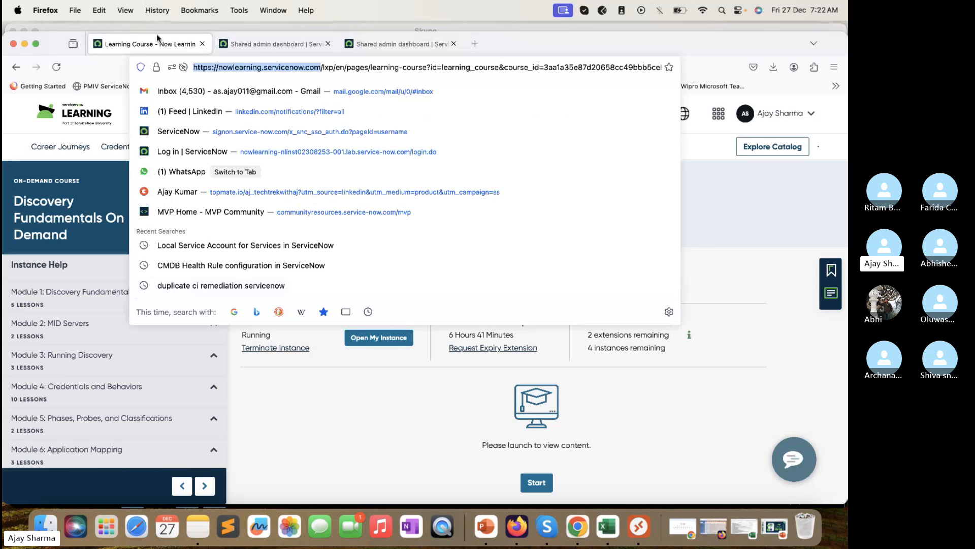
pyautogui.click(103, 27)
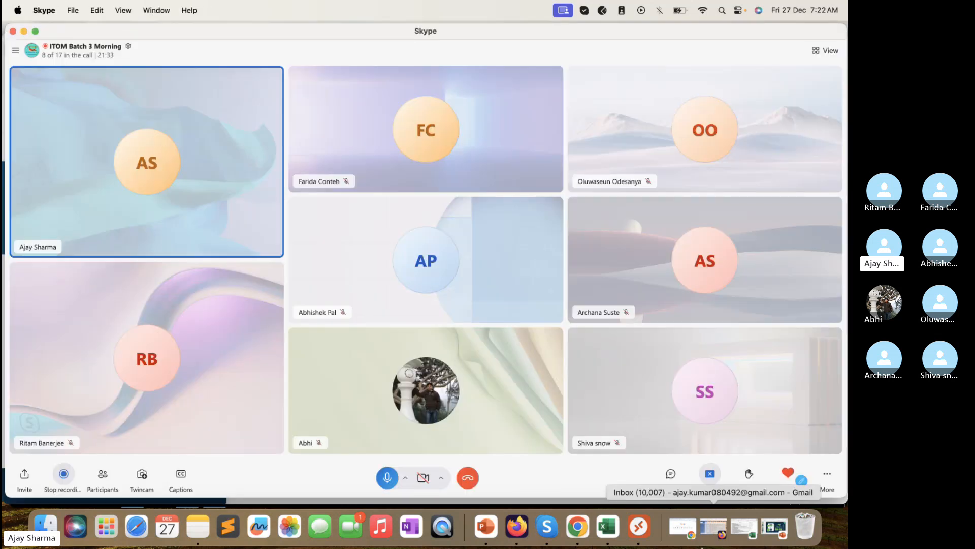
pyautogui.click(639, 527)
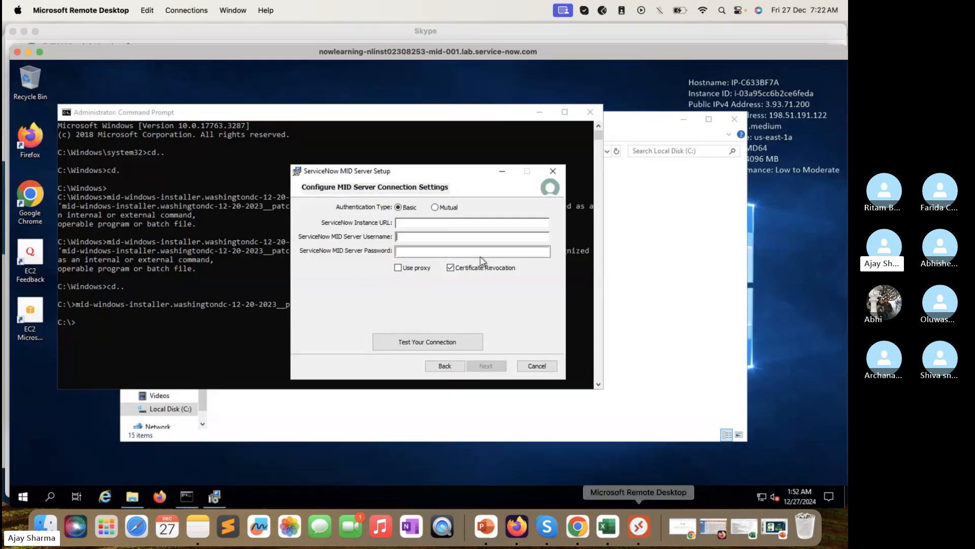
pyautogui.click(464, 223)
pyautogui.hotkey('ctrl', 'v')
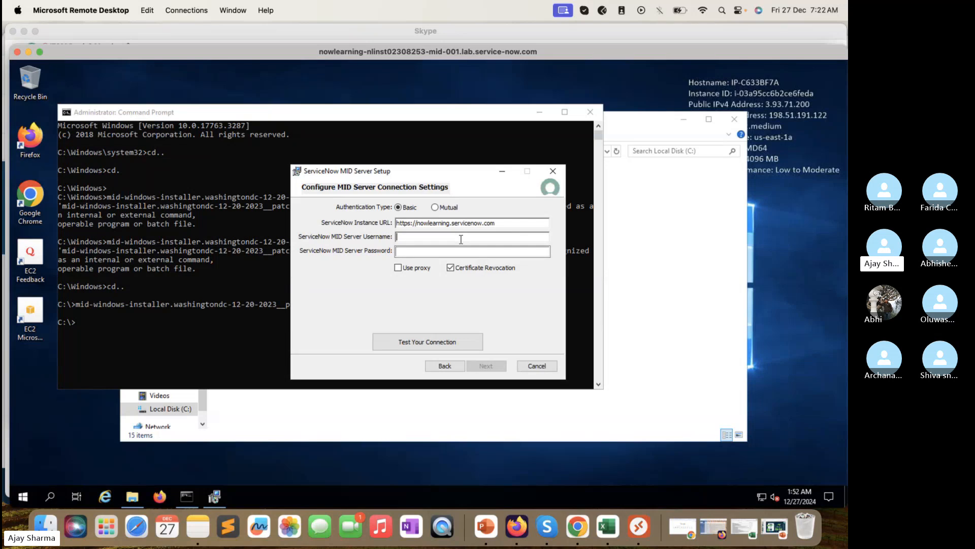
pyautogui.write('TechTrekwithAJ')
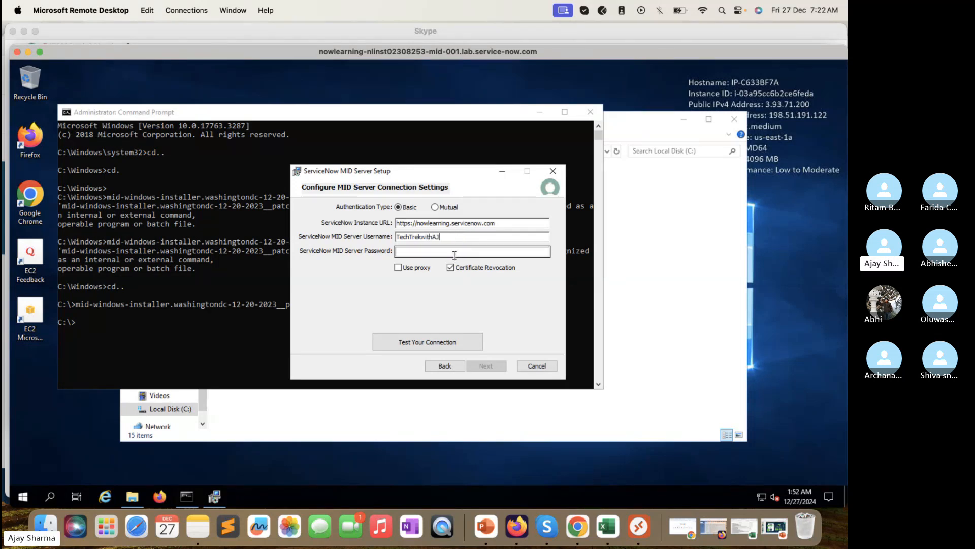
pyautogui.click(455, 254)
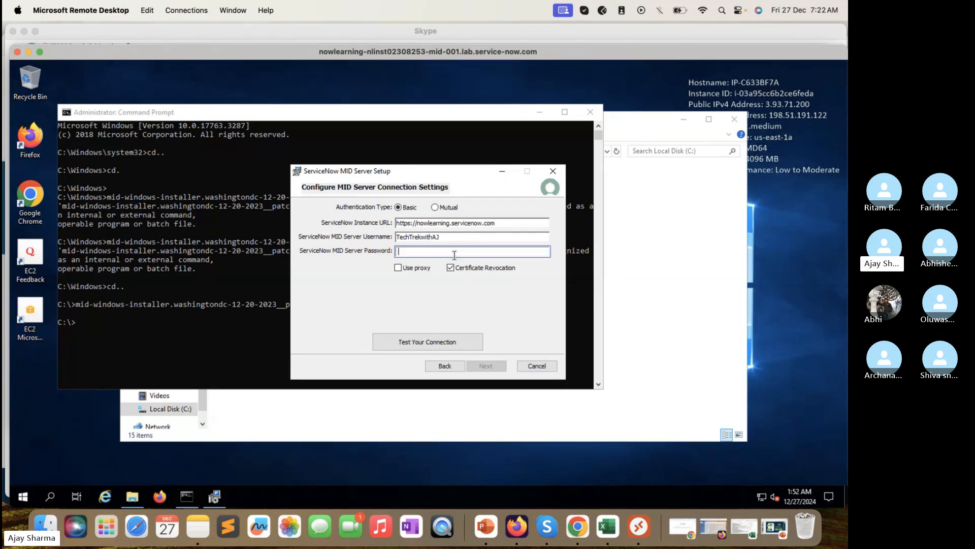
pyautogui.write('**********')
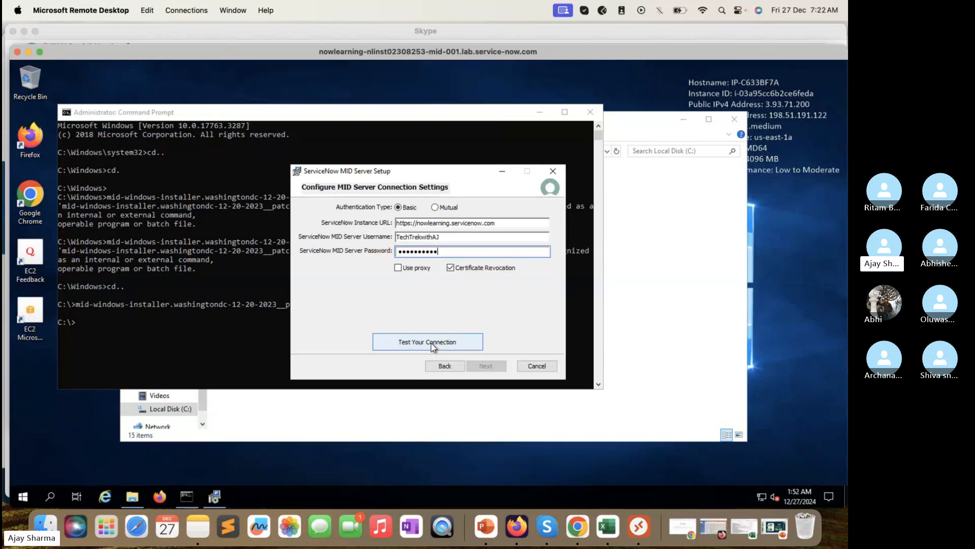
# Step: Run the connection test, close the 'User cannot be authenticated' error, and reposition the remote window
pyautogui.click(433, 345)
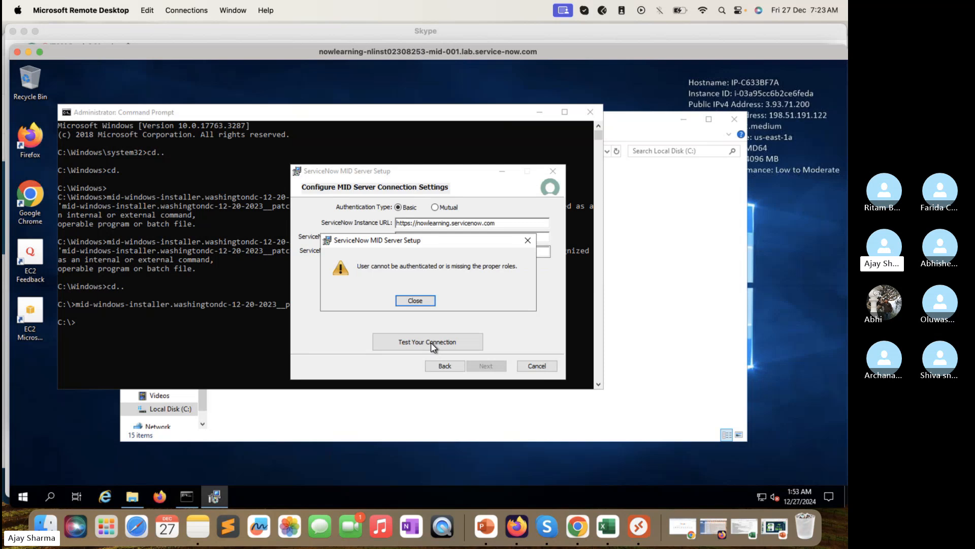
pyautogui.click(429, 302)
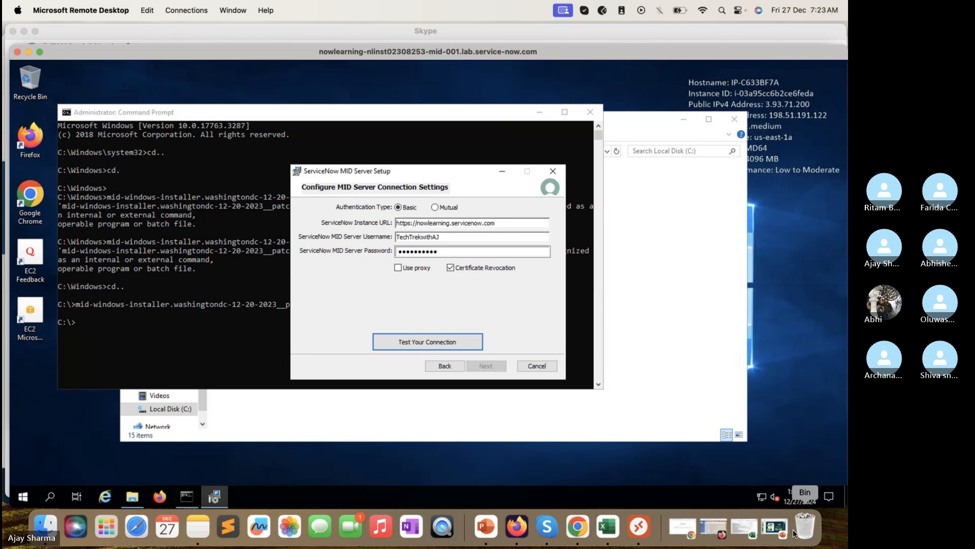
pyautogui.moveTo(733, 58)
pyautogui.mouseDown()
pyautogui.moveTo(734, 104)
pyautogui.moveTo(733, 65)
pyautogui.mouseUp()
# Step: Minimize the PCs and call windows and open sys_user.list from the ServiceNow navigator
pyautogui.click(654, 49)
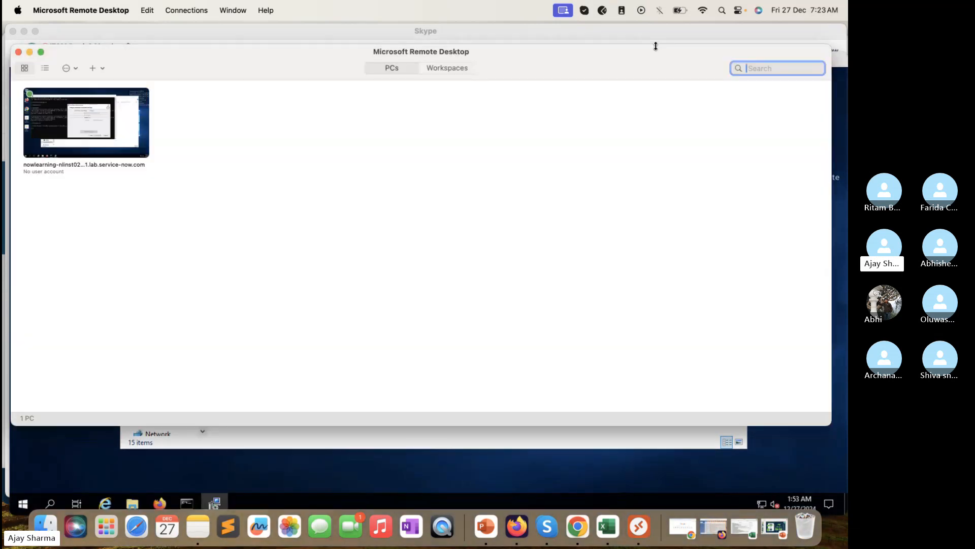
pyautogui.click(29, 51)
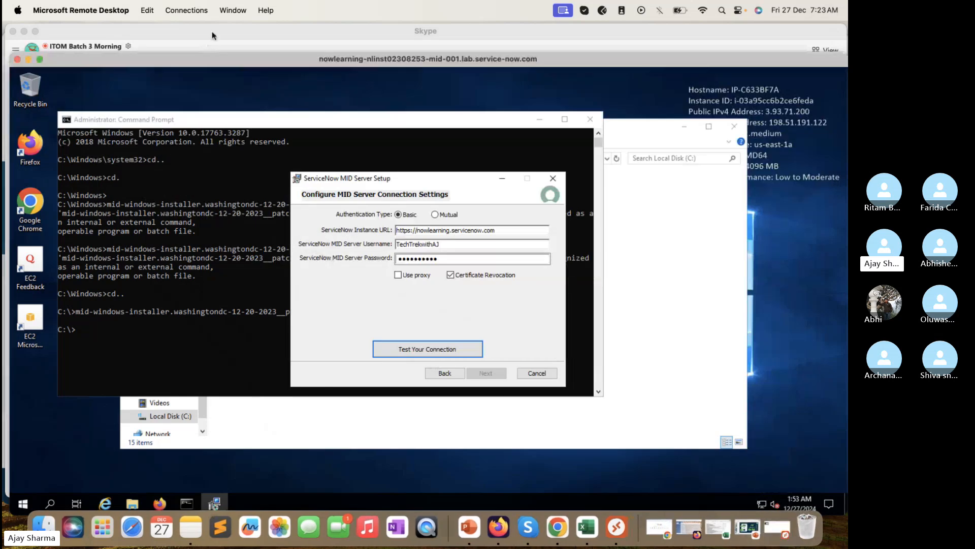
pyautogui.click(213, 32)
pyautogui.click(25, 31)
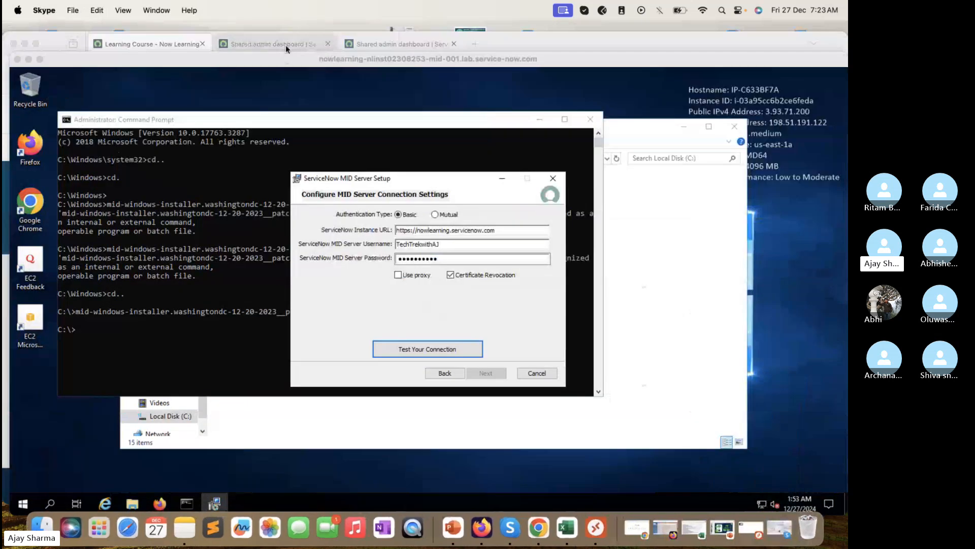
pyautogui.click(291, 44)
pyautogui.click(123, 113)
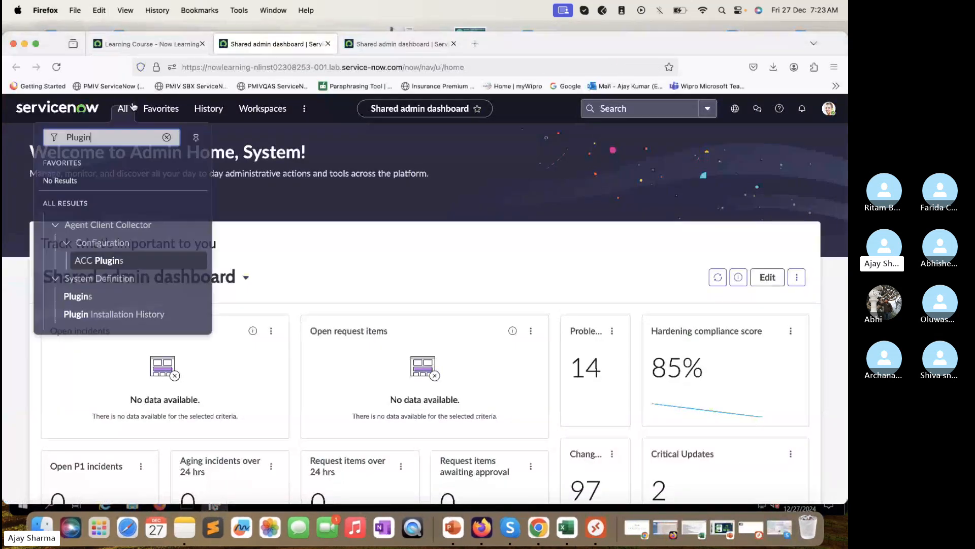
pyautogui.doubleClick(115, 138)
pyautogui.write('users')
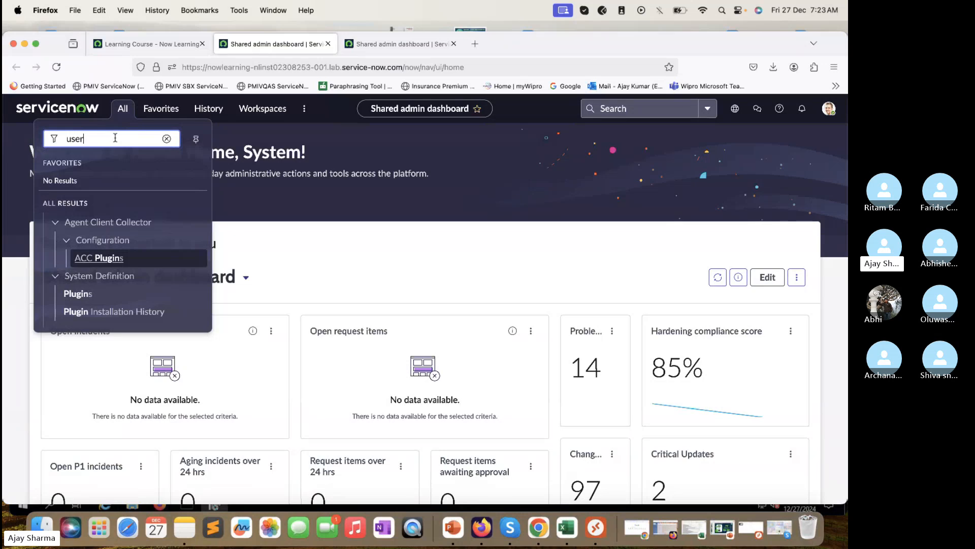
pyautogui.press('BackSpace')
pyautogui.press('BackSpace')
pyautogui.press('BackSpace')
pyautogui.press('BackSpace')
pyautogui.press('BackSpace')
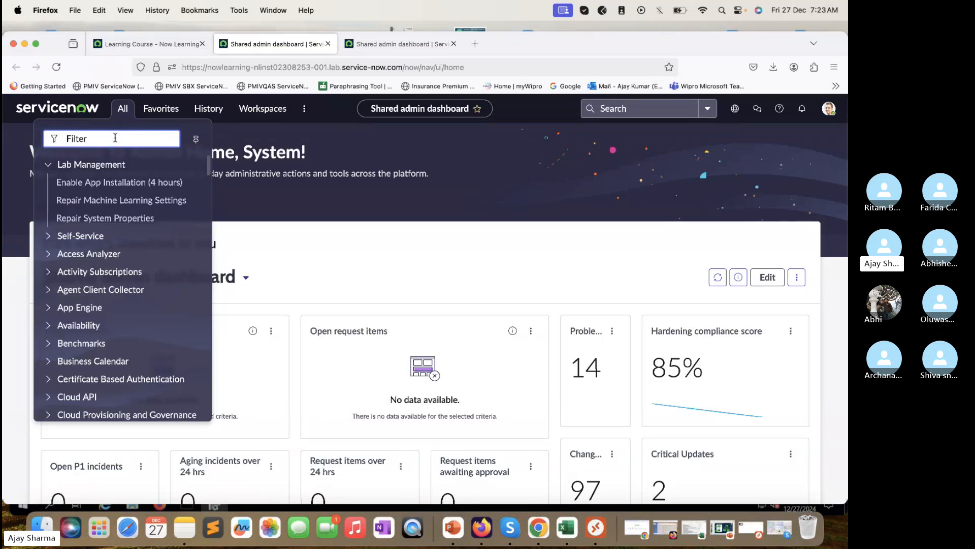
pyautogui.write('sys_user')
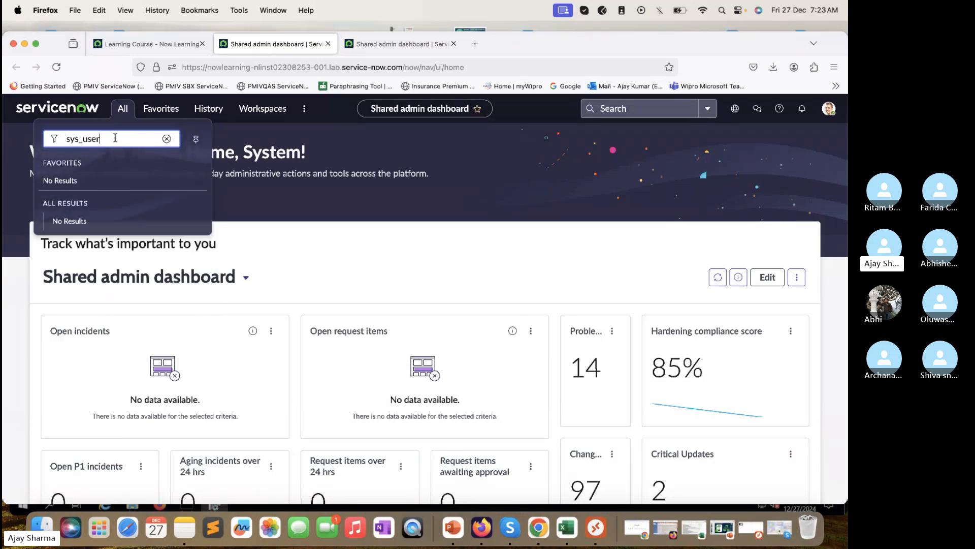
pyautogui.write('.list')
pyautogui.press('Return')
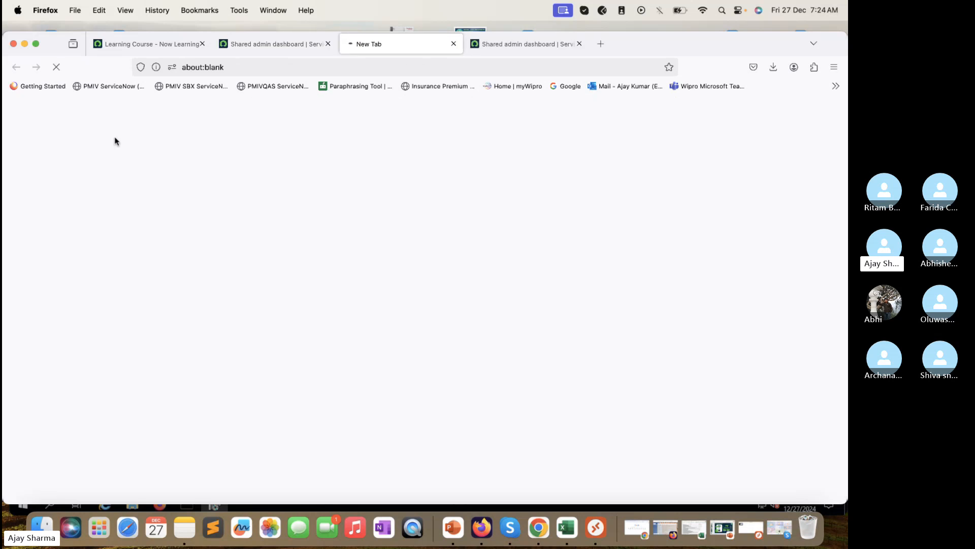
# Step: Filter the Users list to User IDs matching *tech and open the matching user
pyautogui.click(596, 527)
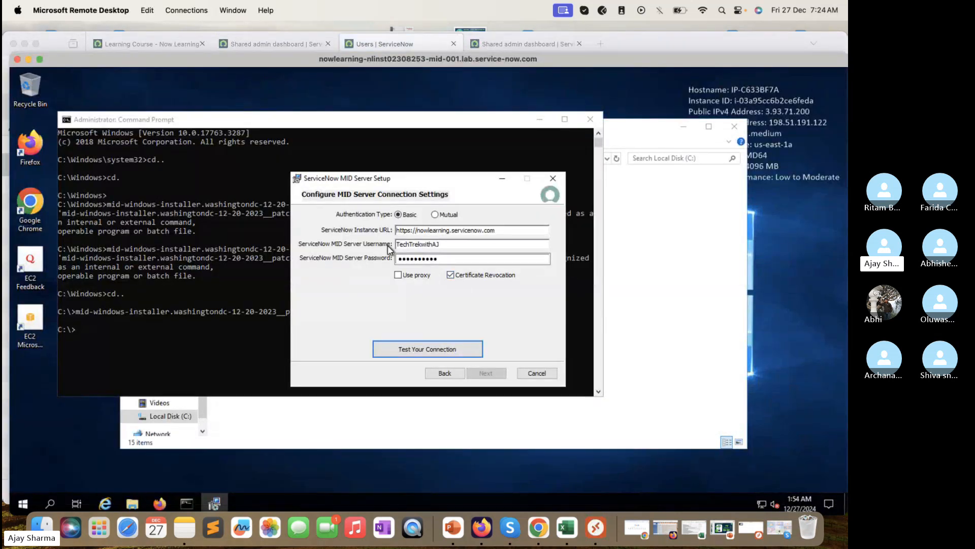
pyautogui.click(394, 43)
pyautogui.click(140, 165)
pyautogui.write('*')
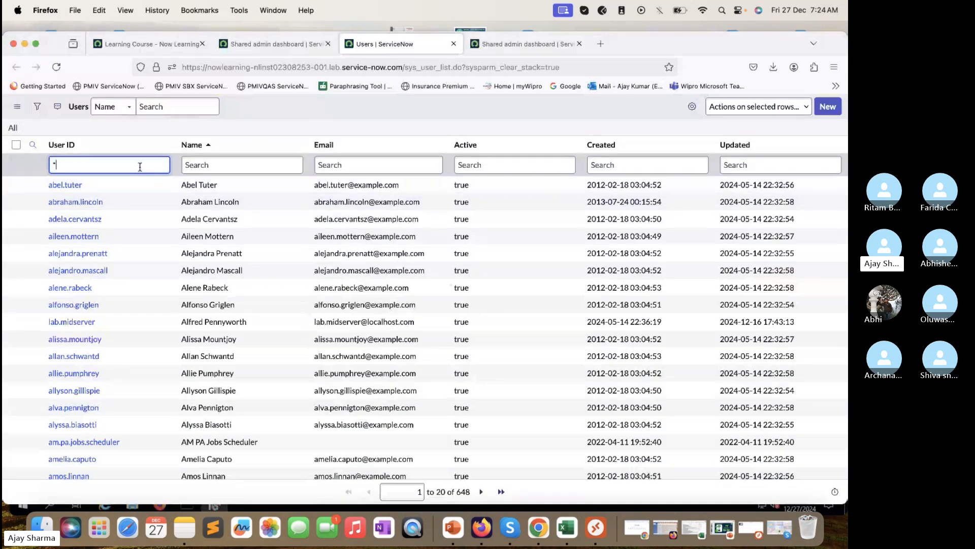
pyautogui.write('tech')
pyautogui.press('Return')
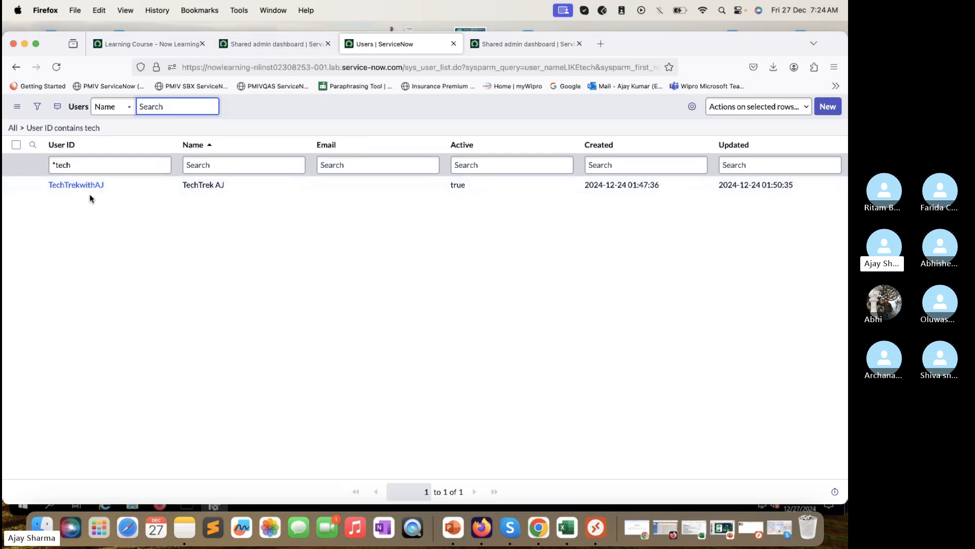
pyautogui.click(84, 185)
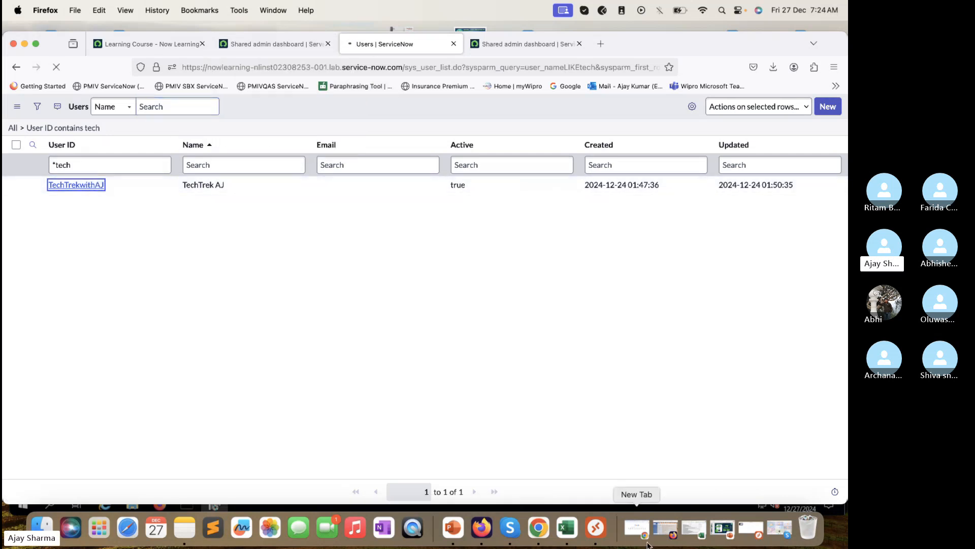
pyautogui.click(599, 531)
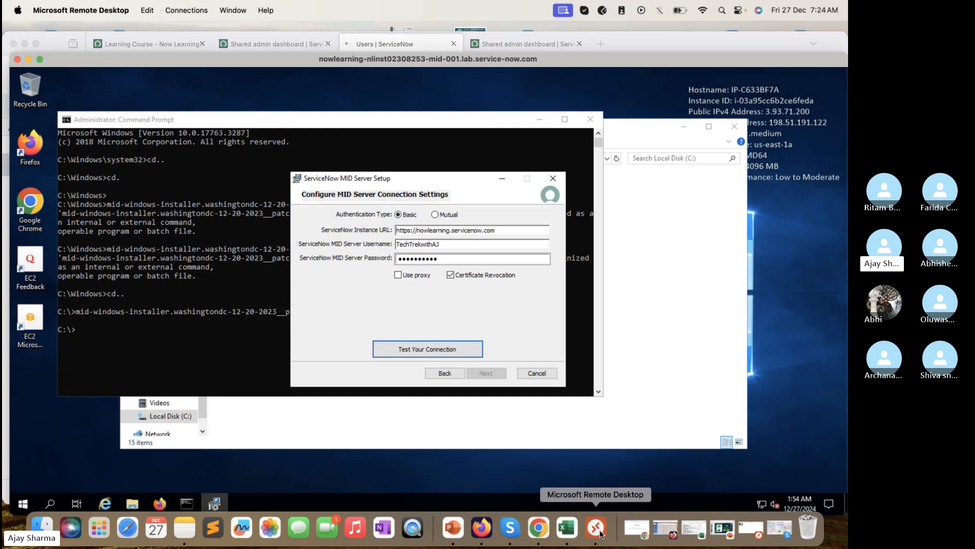
# Step: Move the admin role out of the MID user's roles, save, and return to the user record
pyautogui.click(396, 43)
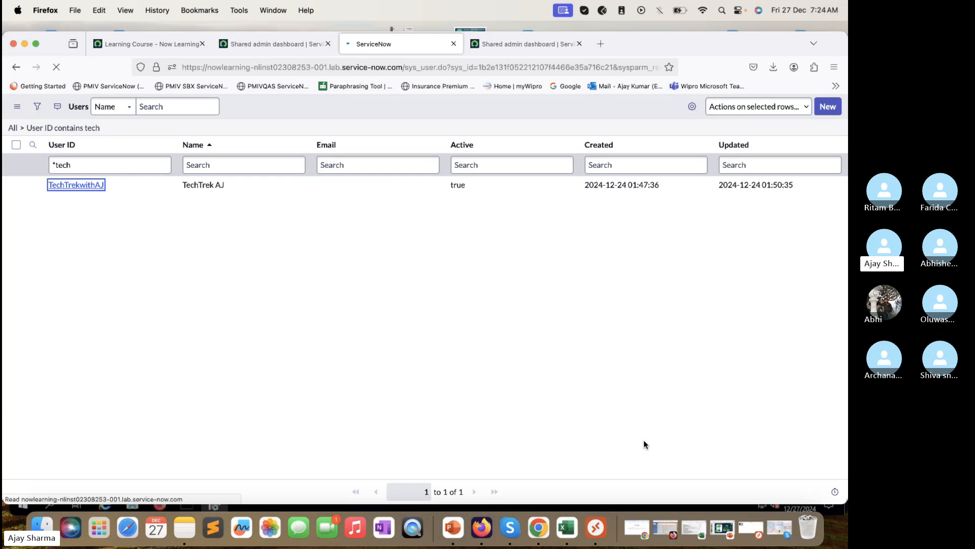
pyautogui.scroll(-5, 623, 431)
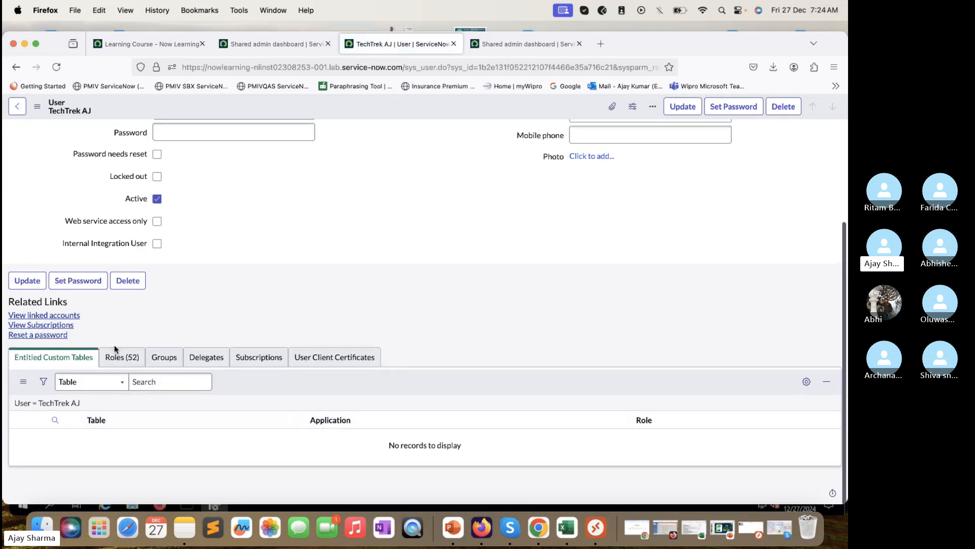
pyautogui.click(122, 356)
pyautogui.click(824, 387)
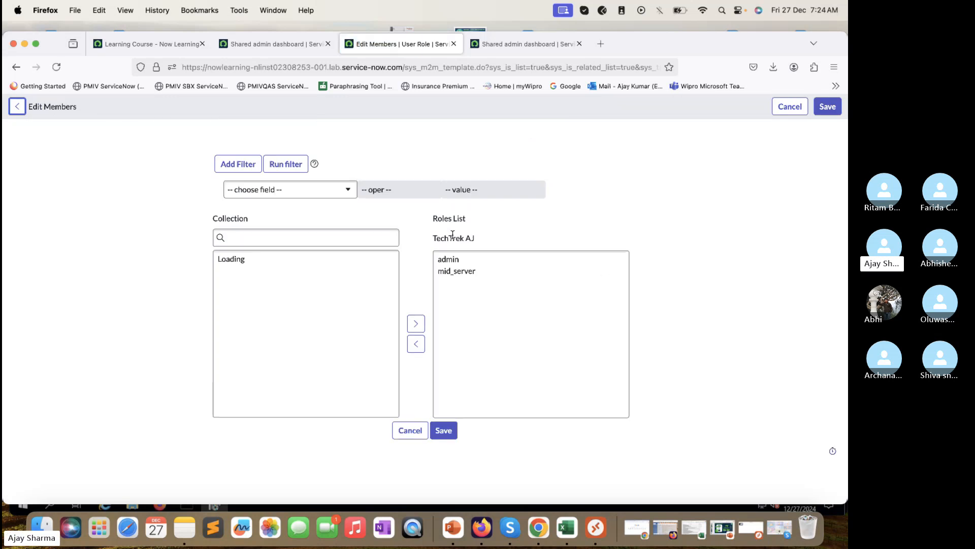
pyautogui.click(448, 260)
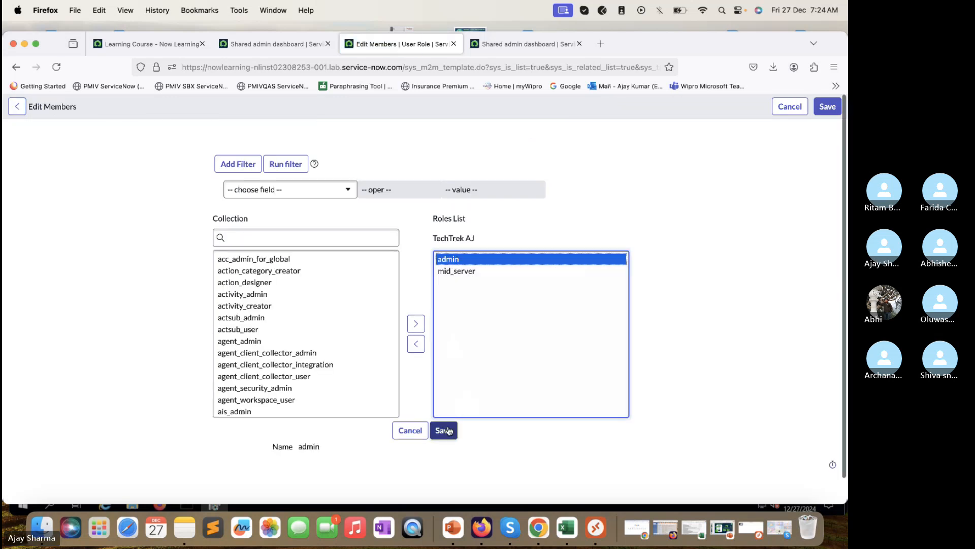
pyautogui.click(416, 343)
pyautogui.click(447, 431)
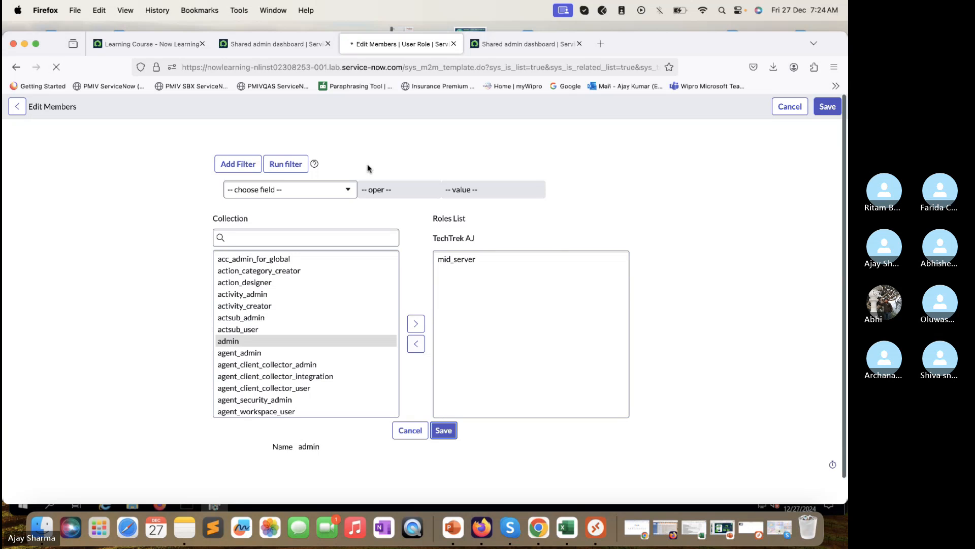
pyautogui.click(287, 45)
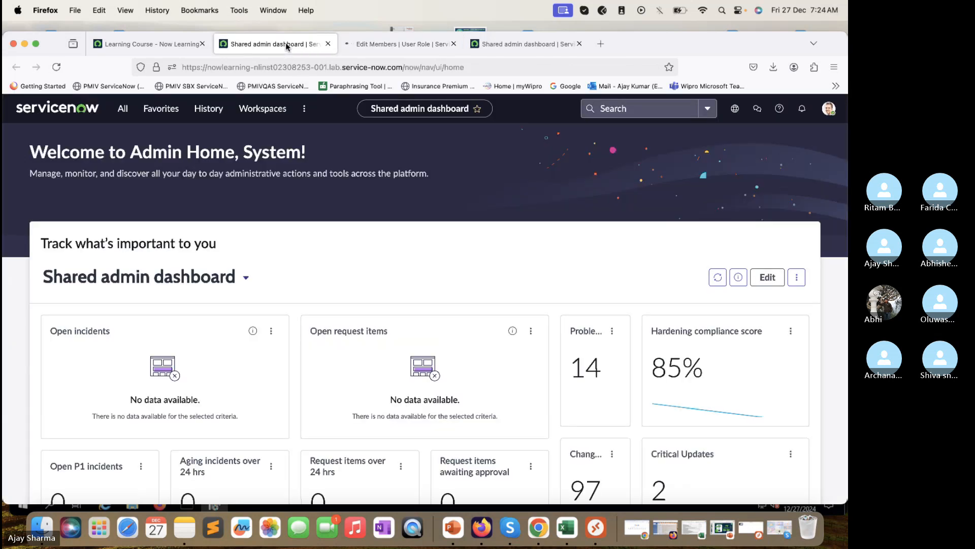
pyautogui.click(379, 44)
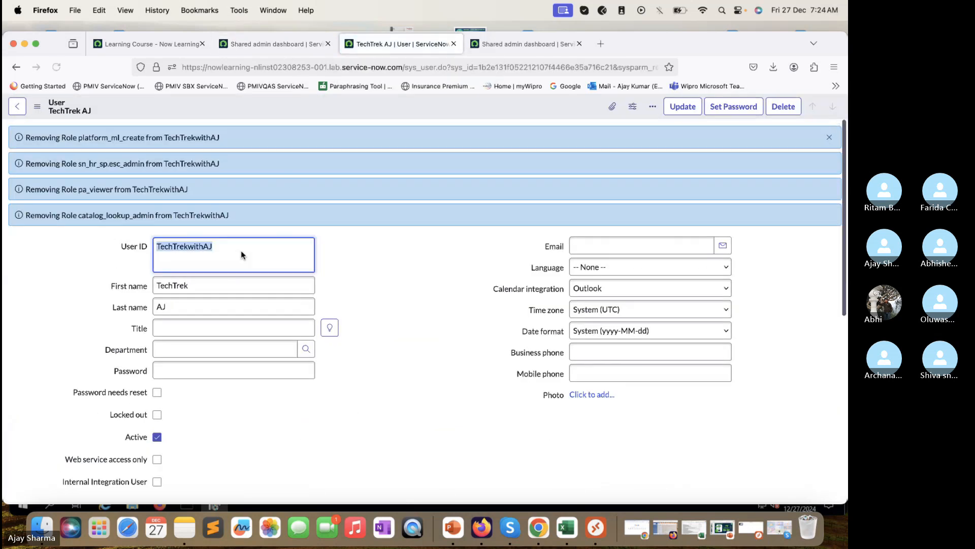
# Step: Re-enter the MID username and password, rerun the connection test, and close the authentication error
pyautogui.click(604, 530)
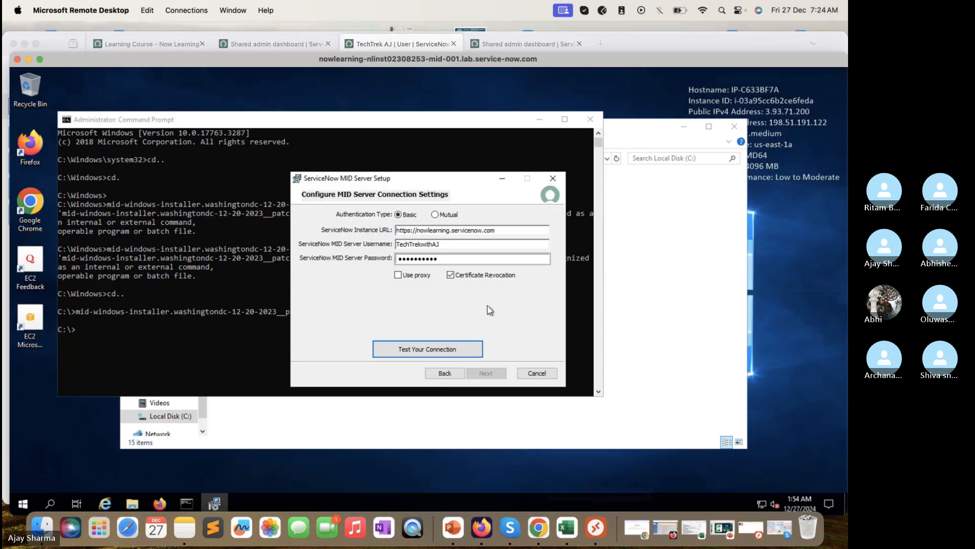
pyautogui.doubleClick(481, 244)
pyautogui.hotkey('ctrl', 'c')
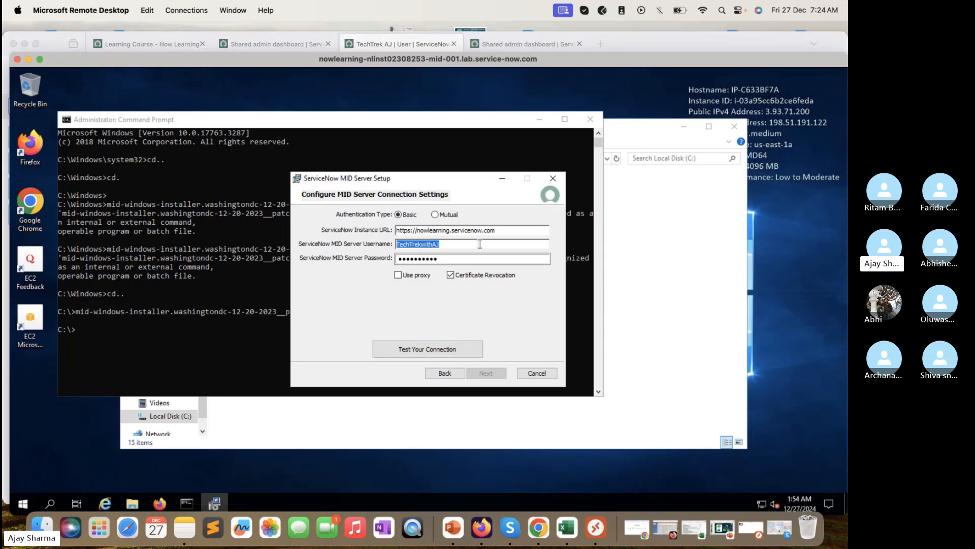
pyautogui.press('BackSpace')
pyautogui.hotkey('ctrl', 'v')
pyautogui.doubleClick(466, 259)
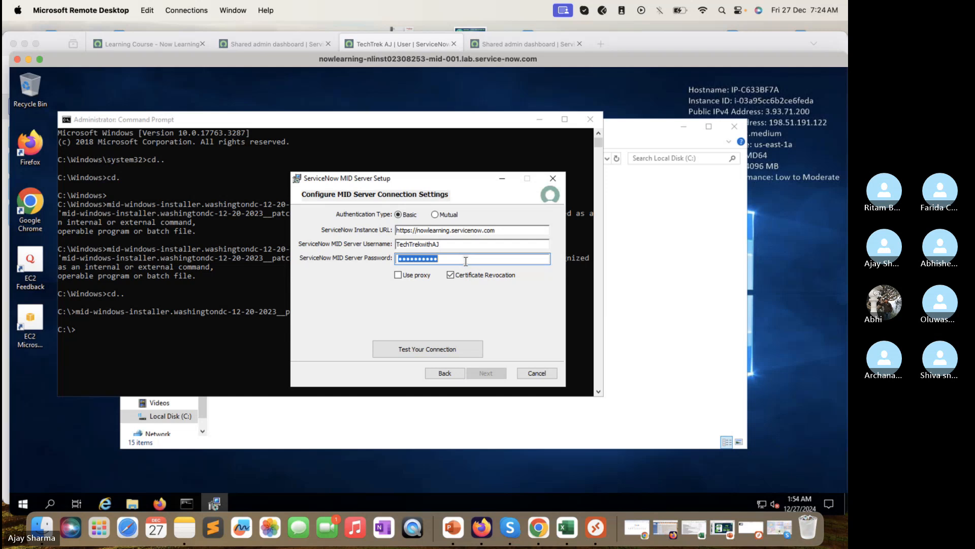
pyautogui.press('BackSpace')
pyautogui.write('****')
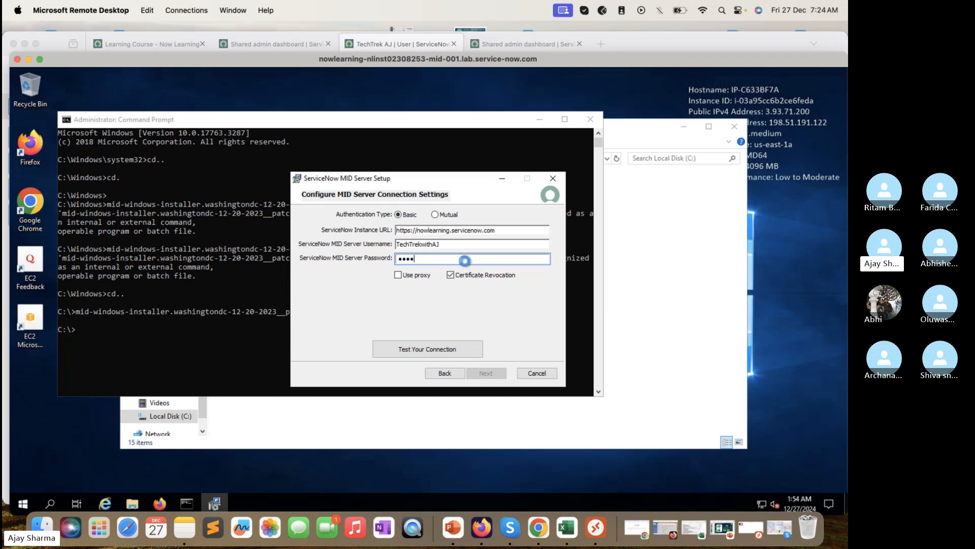
pyautogui.write('******')
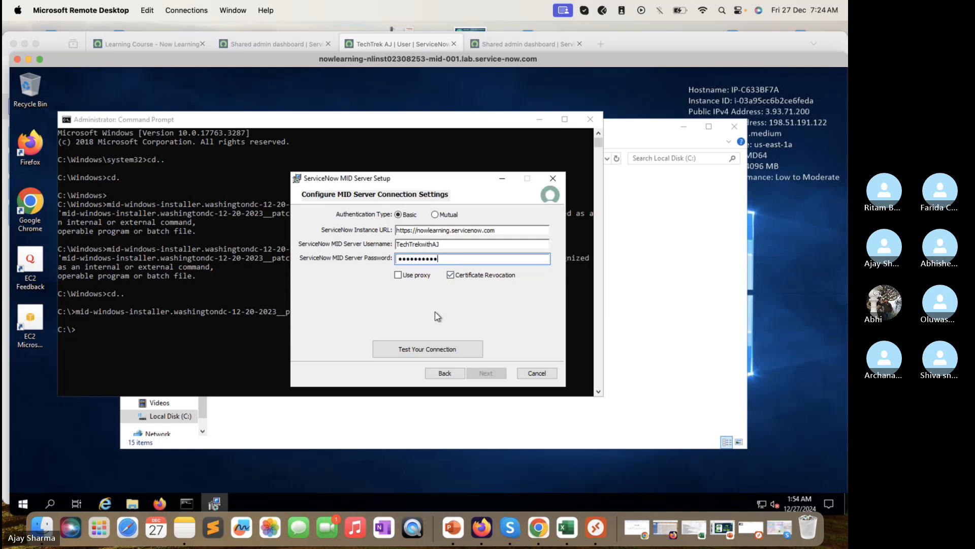
pyautogui.click(423, 348)
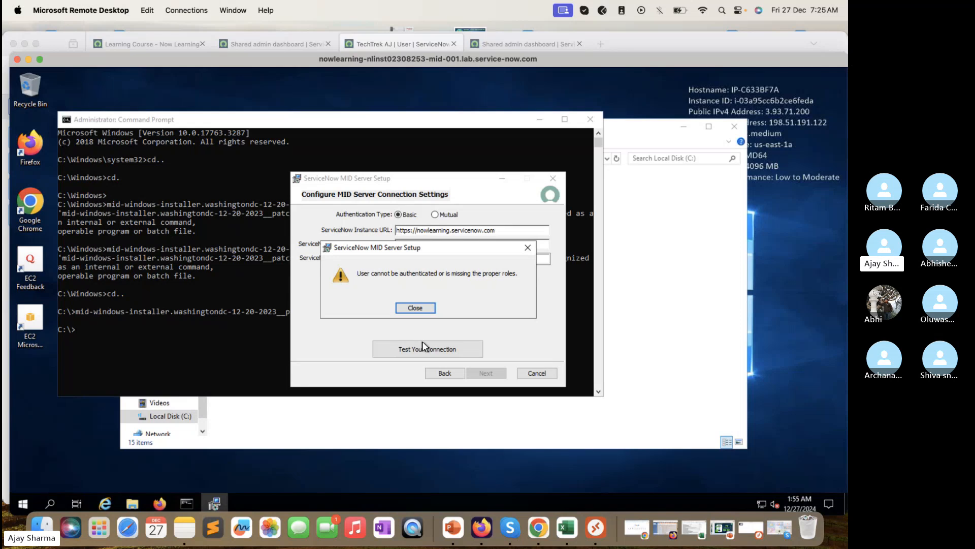
pyautogui.click(422, 308)
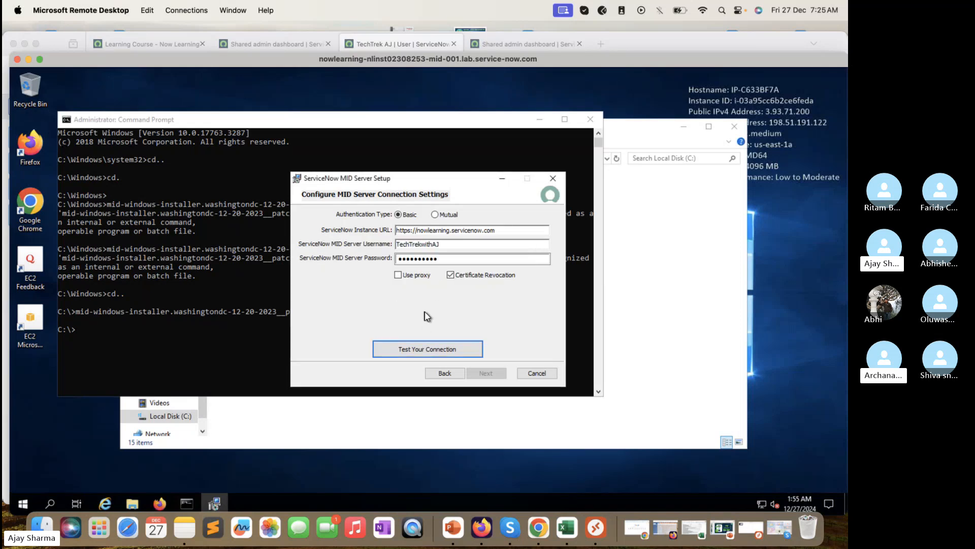
# Step: Reload the user record and open Discovery > MID Servers by searching 'Mid Server' in the navigator
pyautogui.click(420, 43)
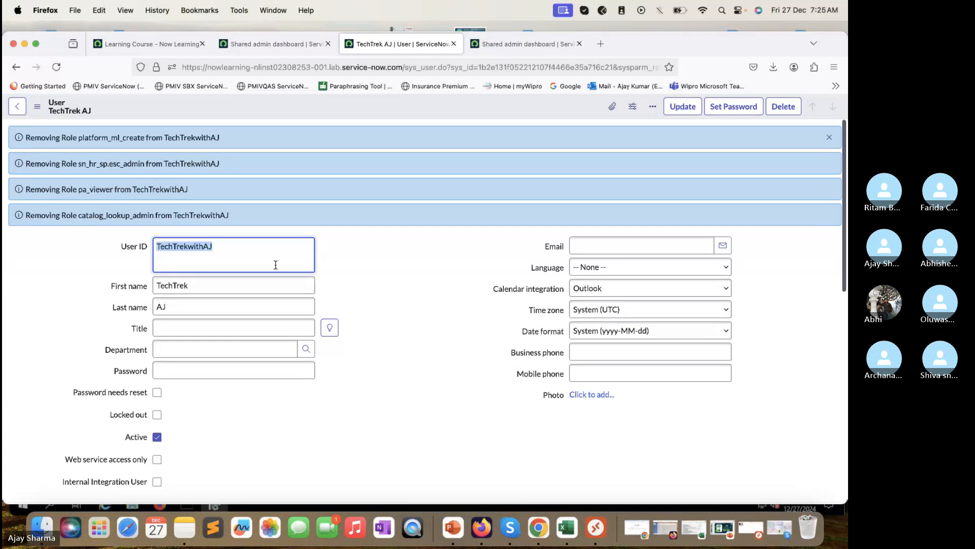
pyautogui.scroll(-6, 264, 253)
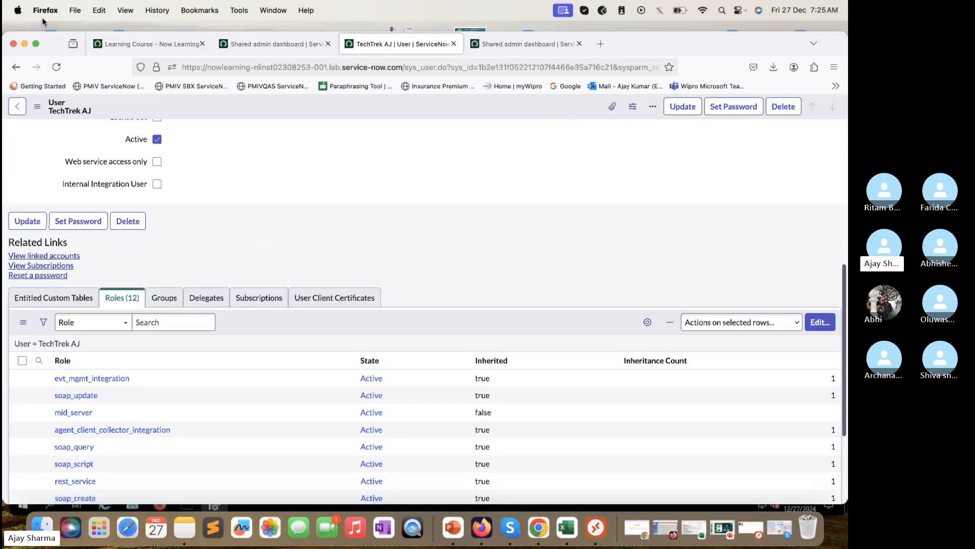
pyautogui.click(57, 68)
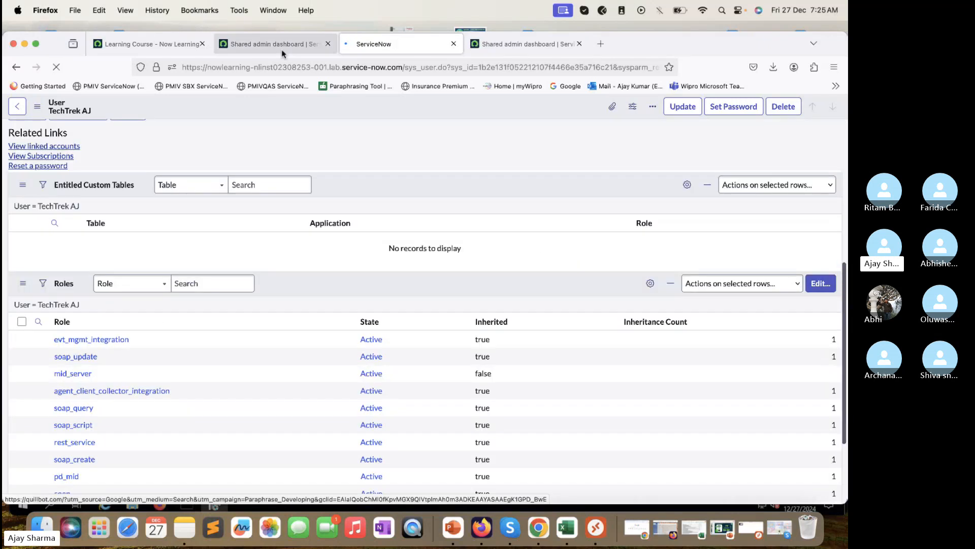
pyautogui.click(277, 44)
pyautogui.click(122, 108)
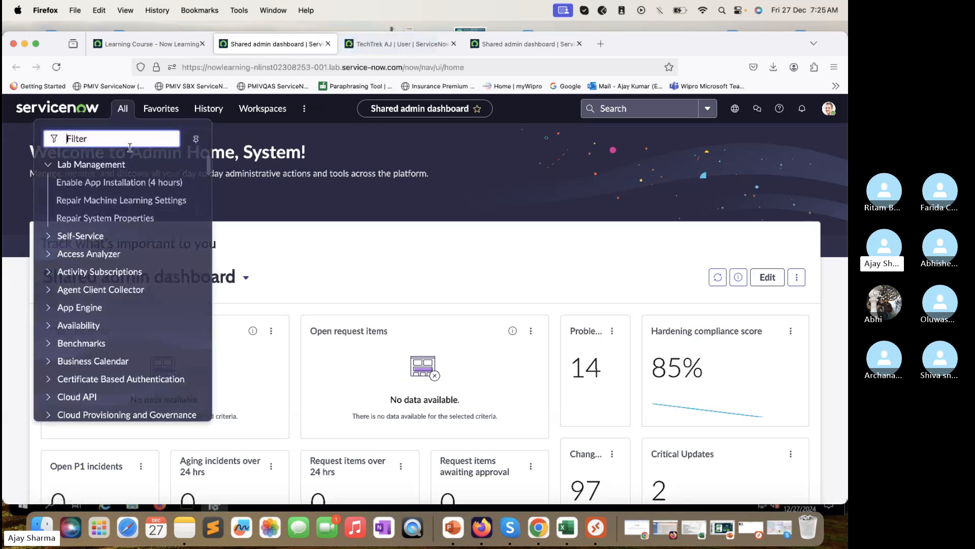
pyautogui.write('Mid Server')
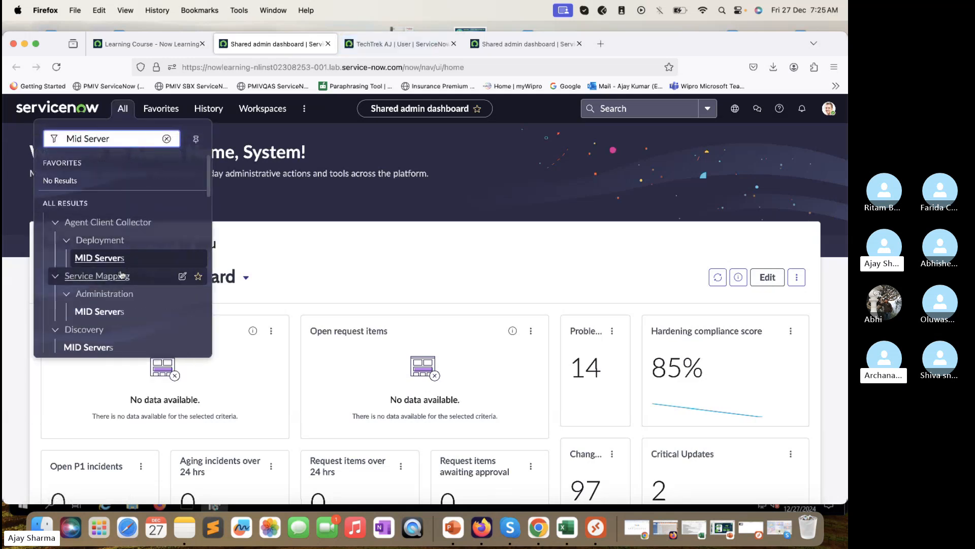
pyautogui.scroll(-3, 121, 274)
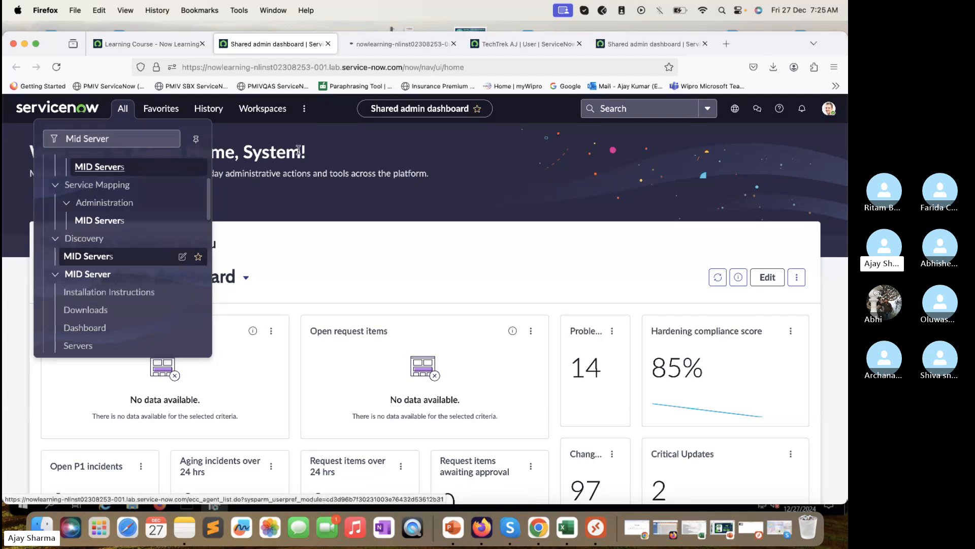
pyautogui.keyDown('super'); pyautogui.click(97, 262); pyautogui.keyUp('super')
pyautogui.click(414, 41)
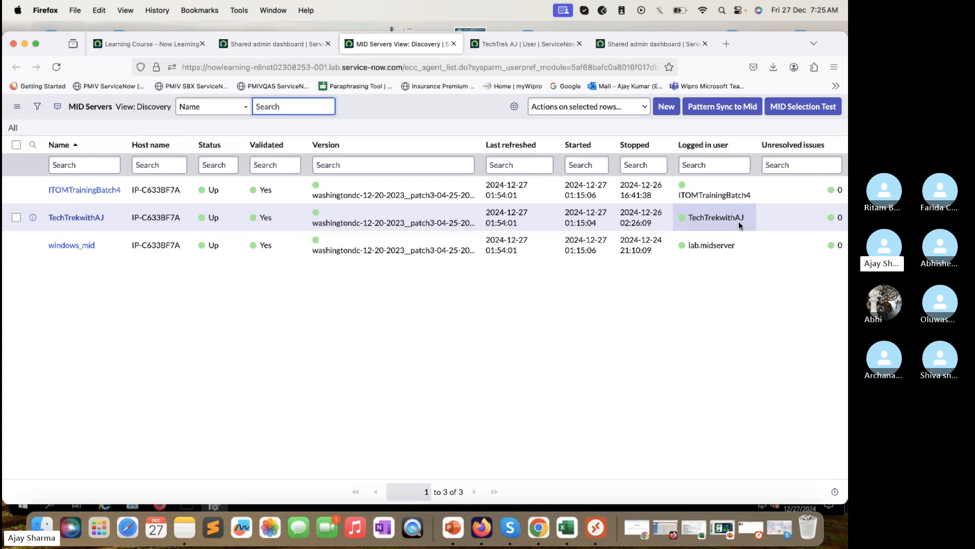
# Step: Inspect the TechTrekwithAJ server's read-only Logged in user cell
pyautogui.moveTo(746, 219); pyautogui.dragTo(695, 214)
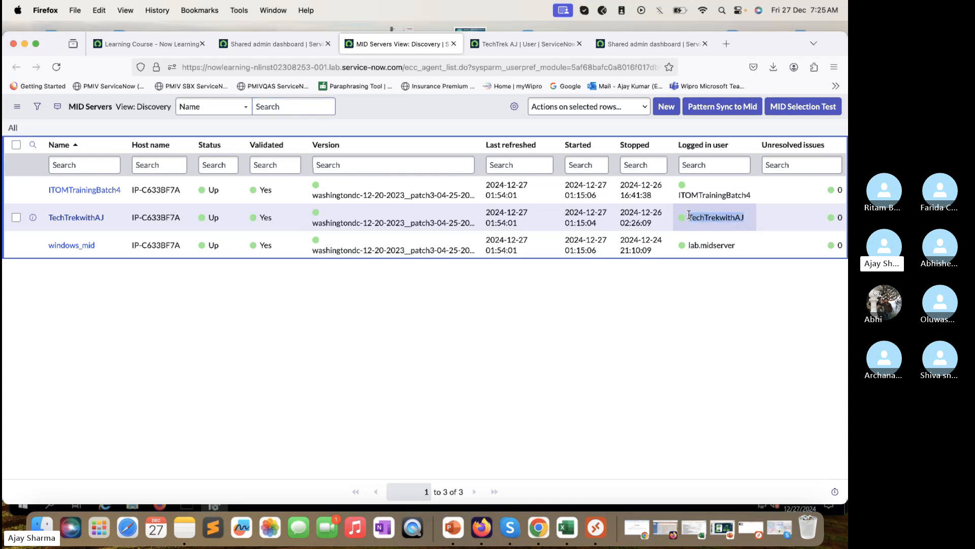
pyautogui.click(696, 216)
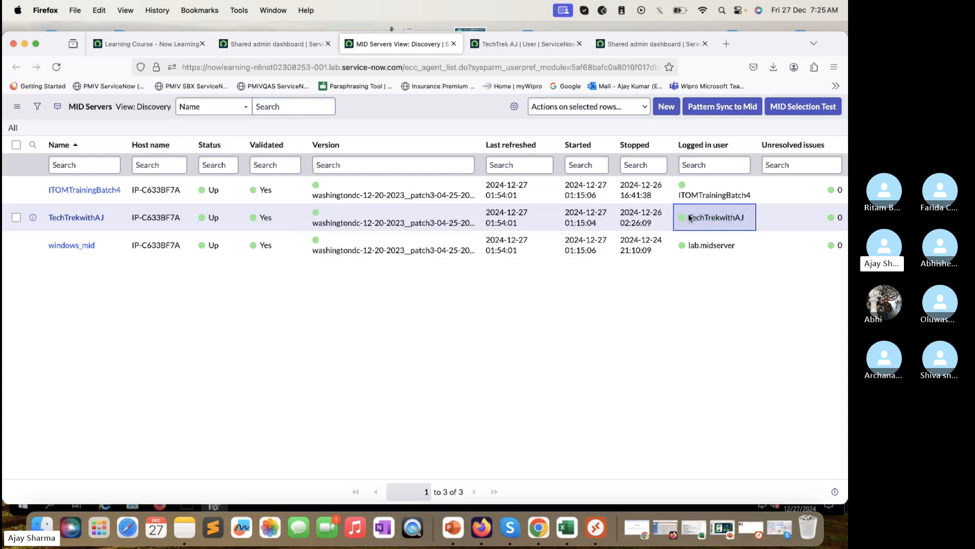
pyautogui.doubleClick(727, 215)
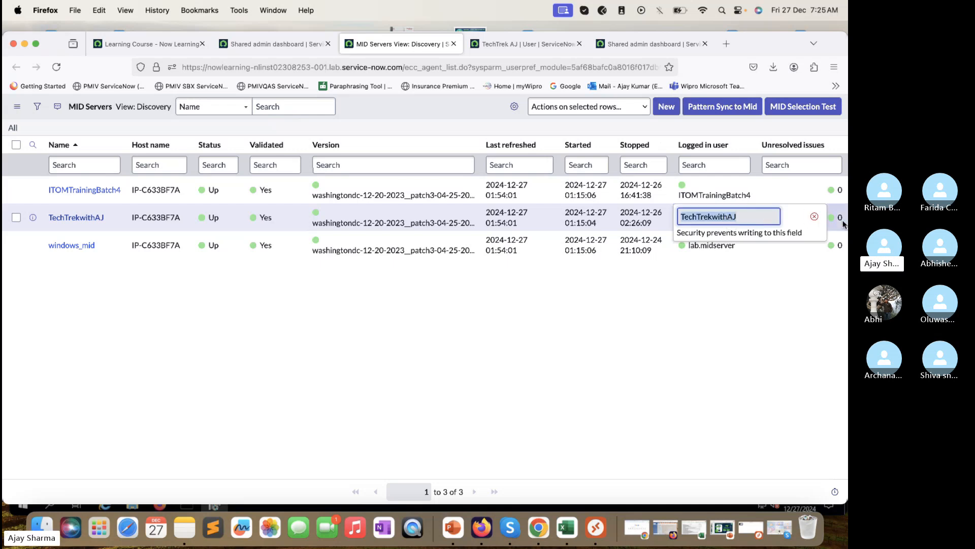
pyautogui.click(814, 216)
# Step: Copy nowlearning-nlinst02308253-001.lab.service-now.com from Firefox and paste it as the Instance URL
pyautogui.click(596, 529)
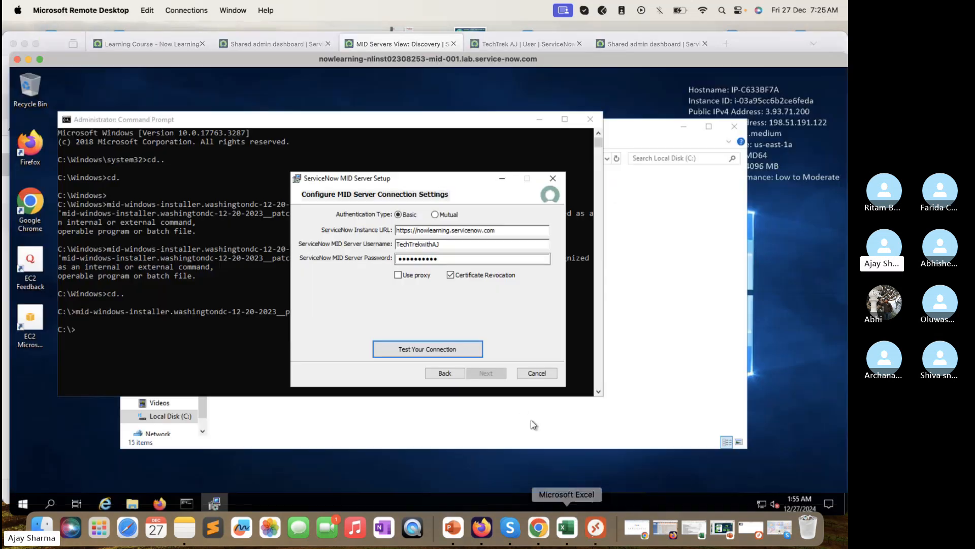
pyautogui.doubleClick(457, 244)
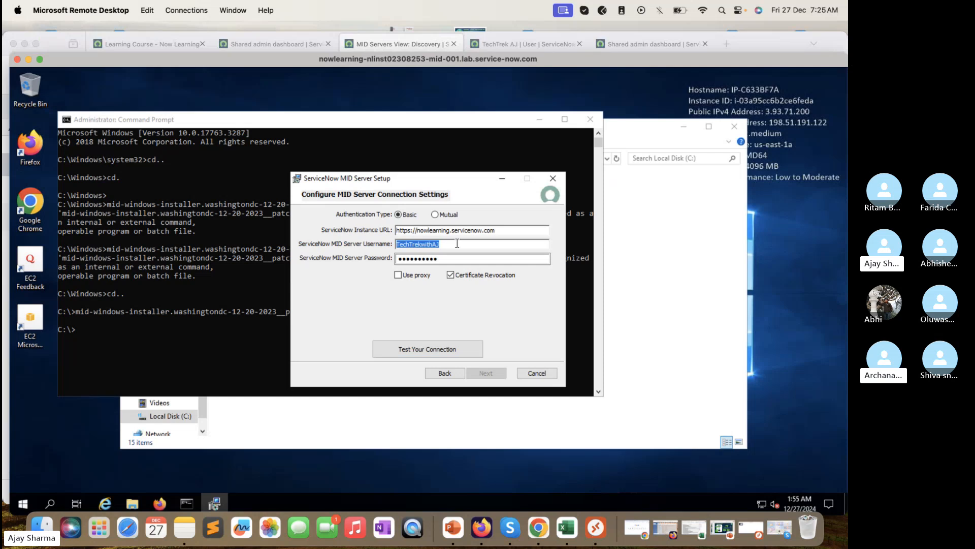
pyautogui.click(458, 243)
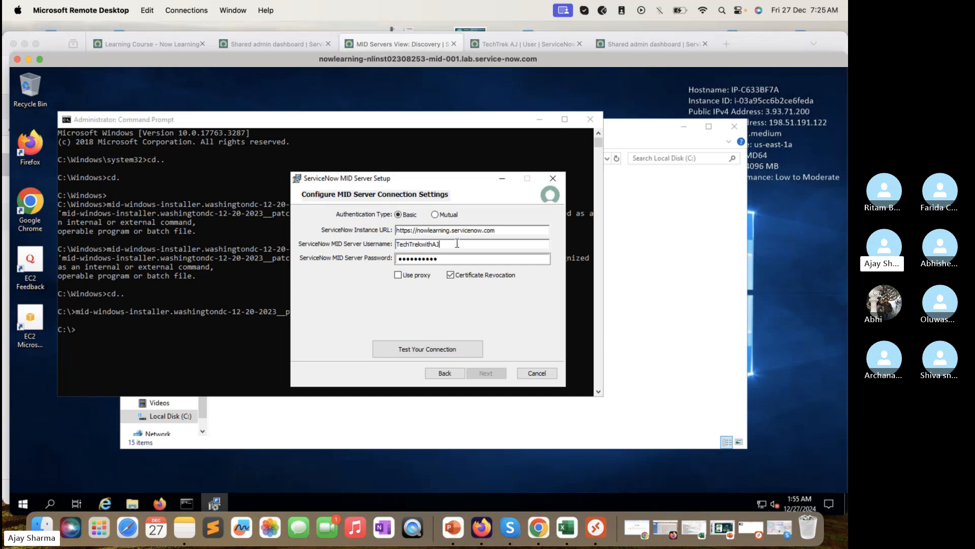
pyautogui.click(274, 45)
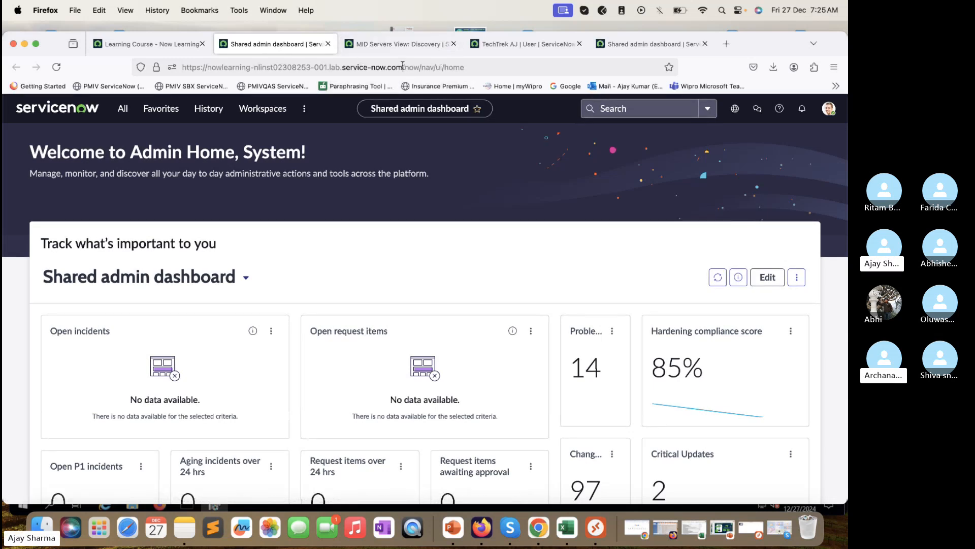
pyautogui.moveTo(404, 68); pyautogui.dragTo(180, 54)
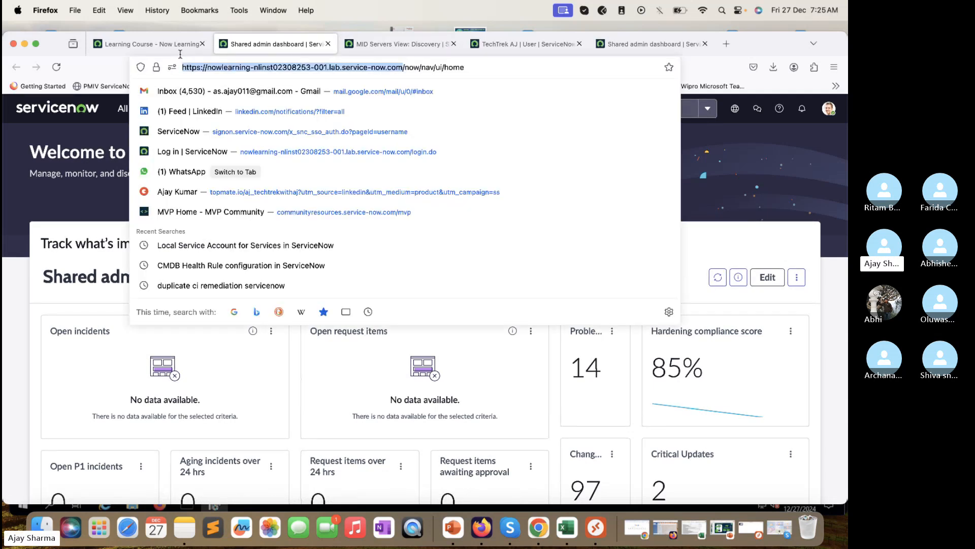
pyautogui.click(601, 534)
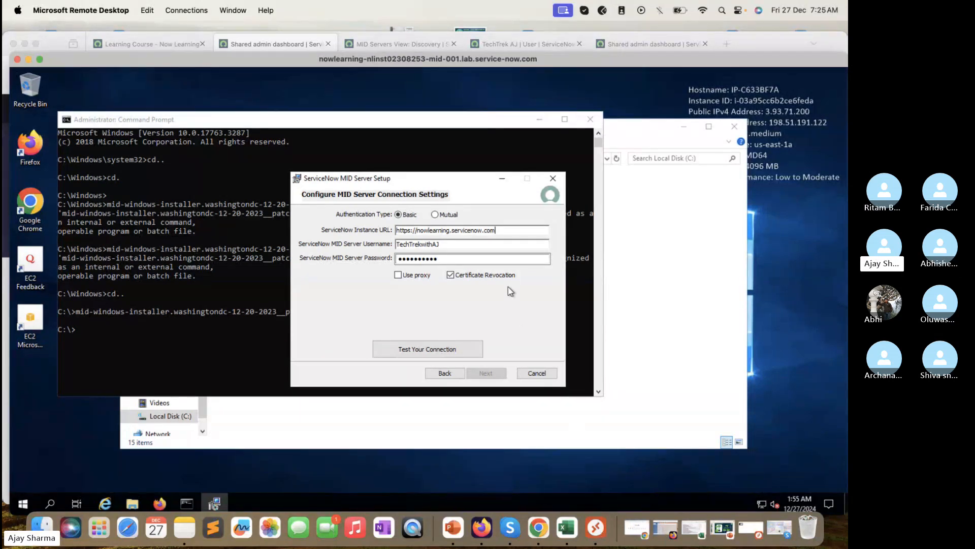
pyautogui.moveTo(506, 234); pyautogui.dragTo(333, 216)
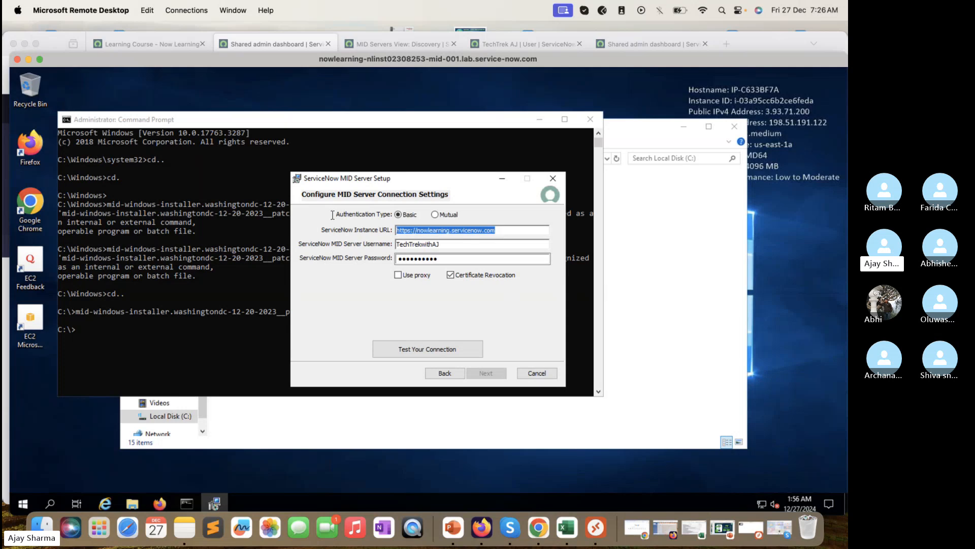
pyautogui.hotkey('ctrl', 'v')
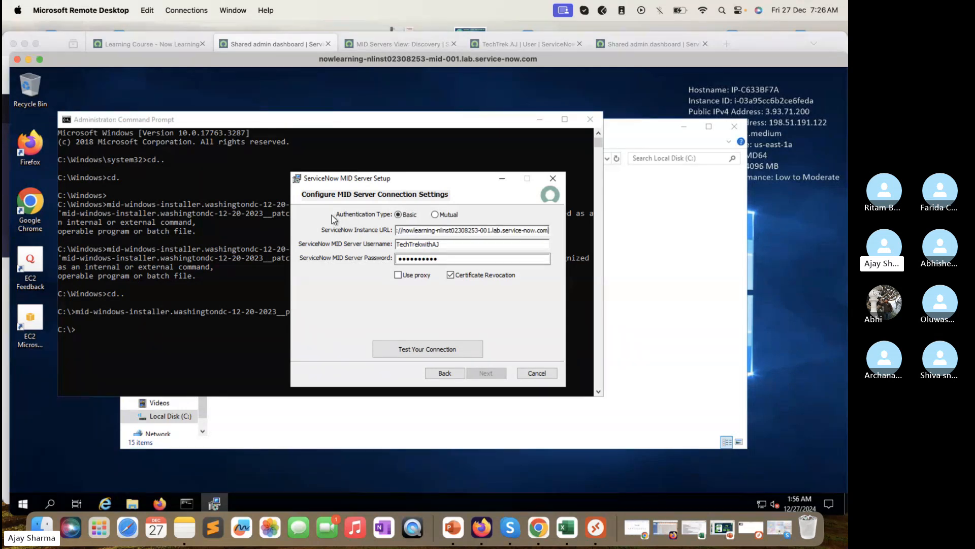
# Step: Test the connection against the lab instance, close the success message, and continue the wizard
pyautogui.click(457, 350)
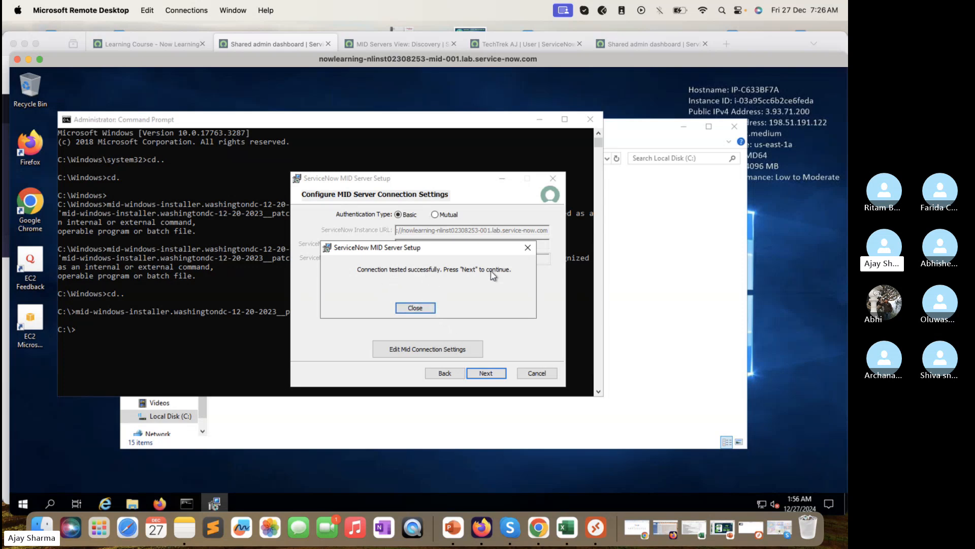
pyautogui.click(413, 307)
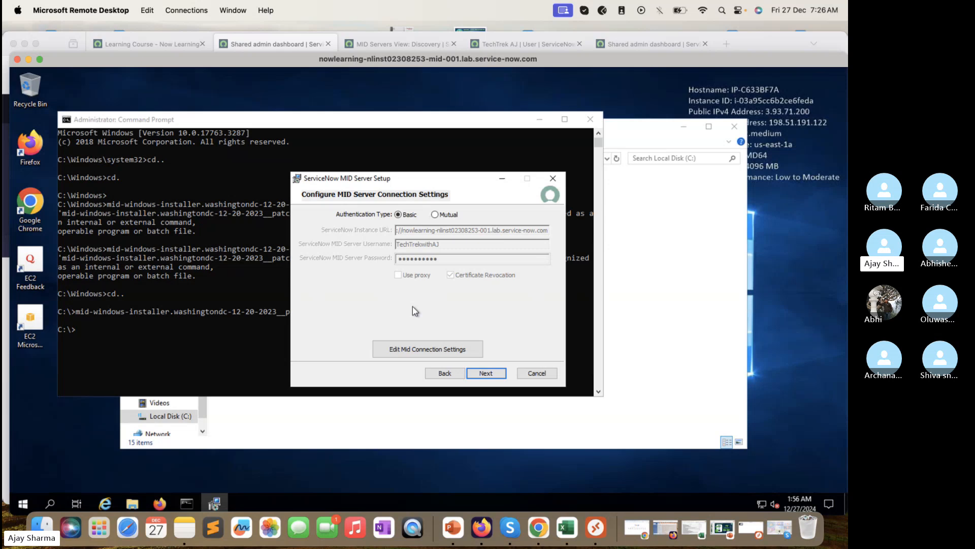
pyautogui.click(442, 374)
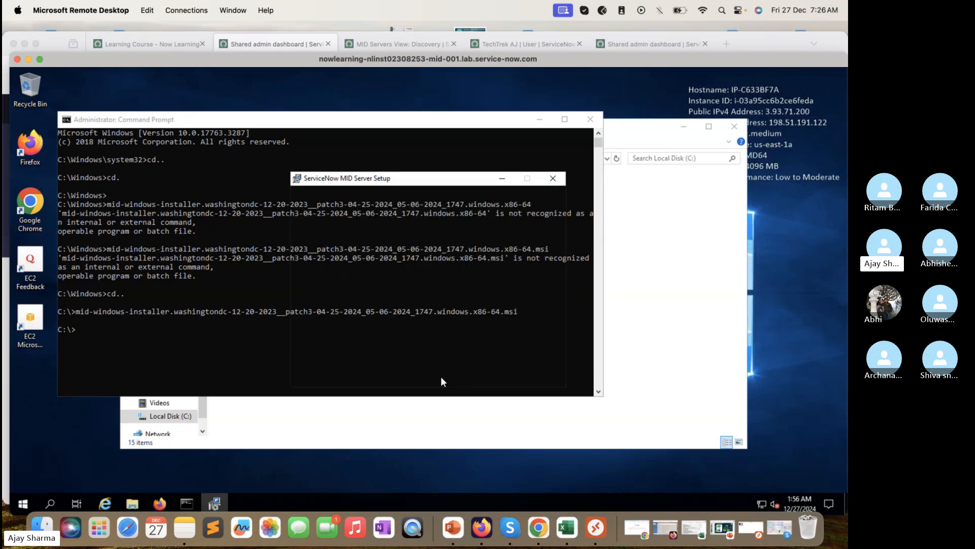
# Step: Enable the proxy, fill in its host, port, username and password, and test the connection, which fails
pyautogui.click(486, 373)
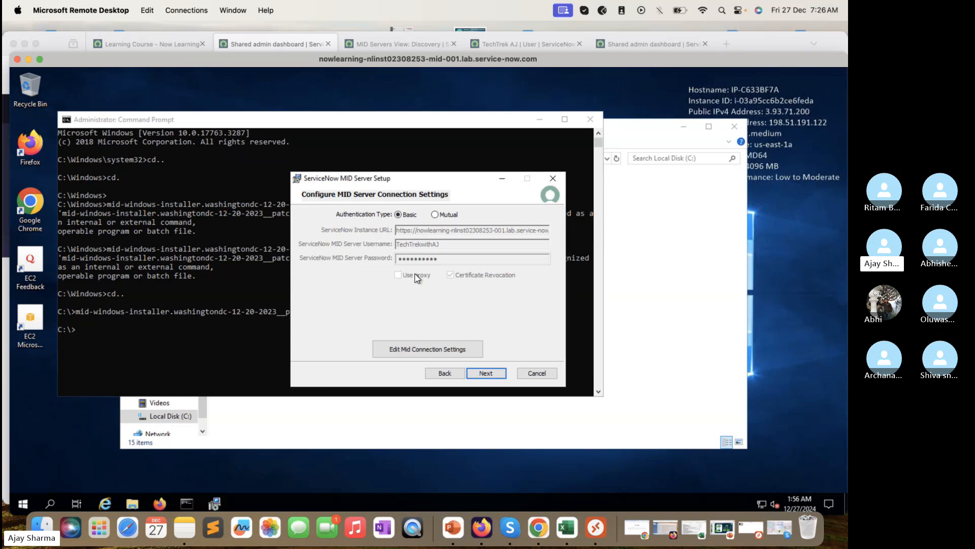
pyautogui.click(415, 352)
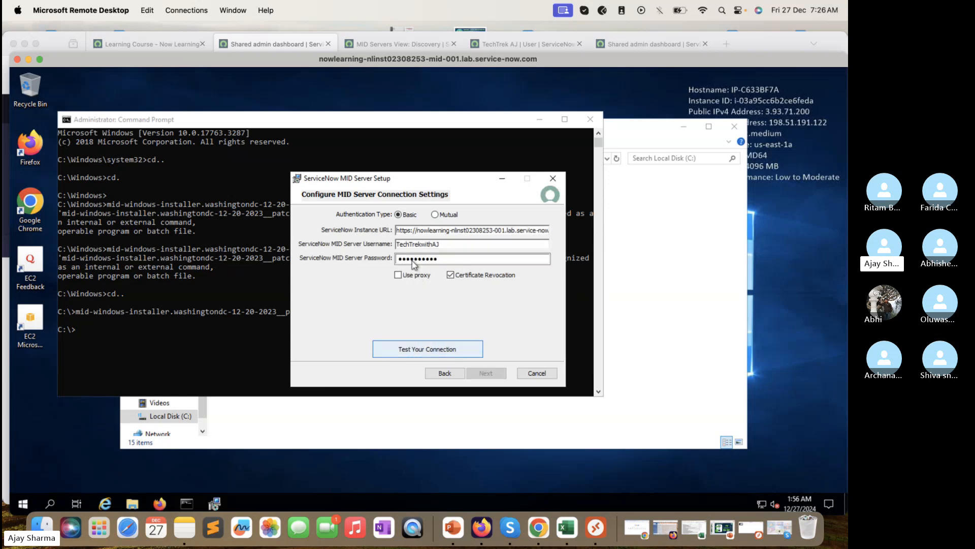
pyautogui.click(414, 277)
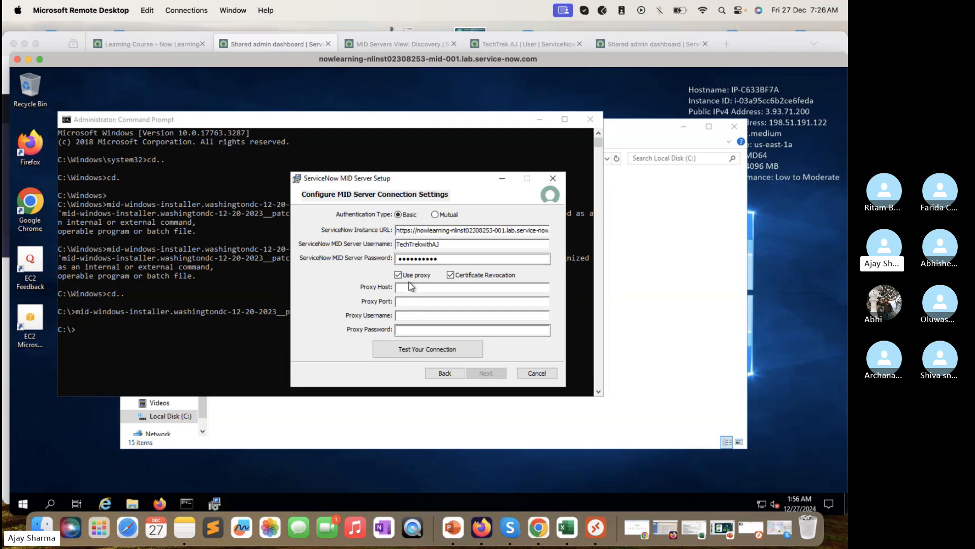
pyautogui.click(407, 316)
pyautogui.click(408, 331)
pyautogui.click(412, 304)
pyautogui.click(414, 288)
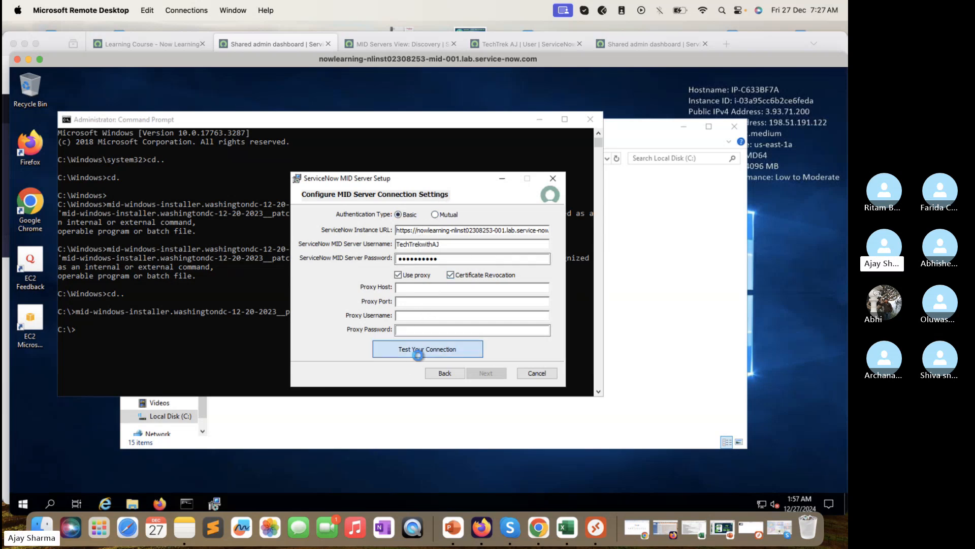
pyautogui.click(418, 352)
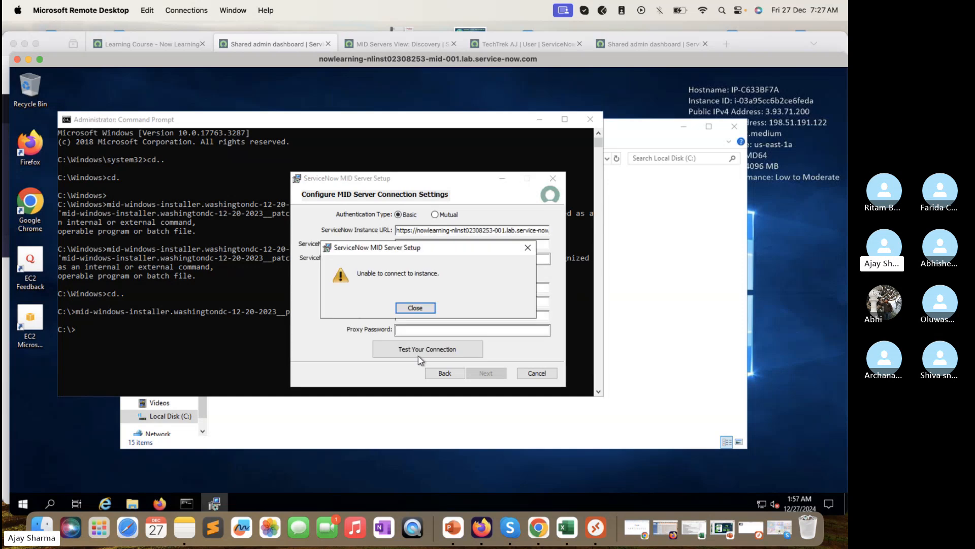
pyautogui.click(422, 310)
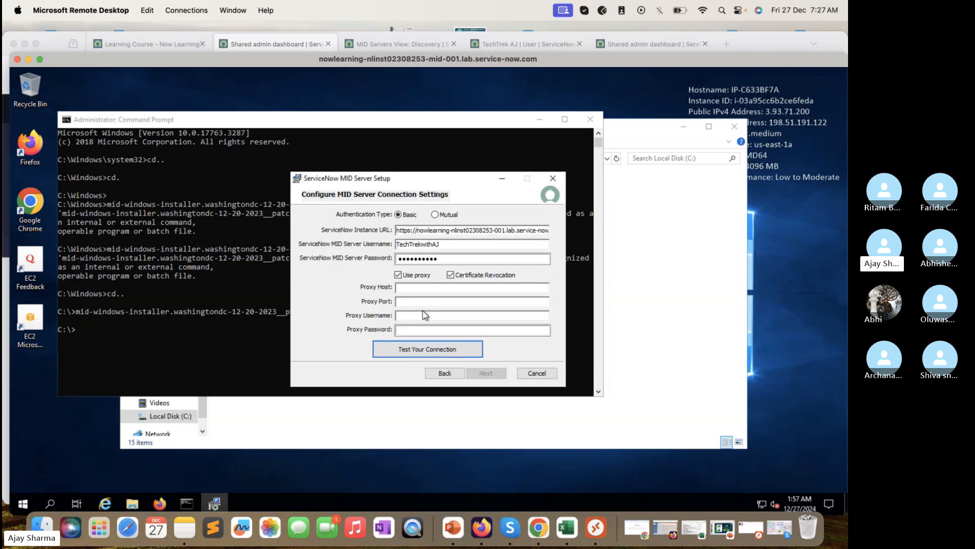
# Step: Turn off the proxy and retest the instance connection, which now succeeds
pyautogui.click(463, 243)
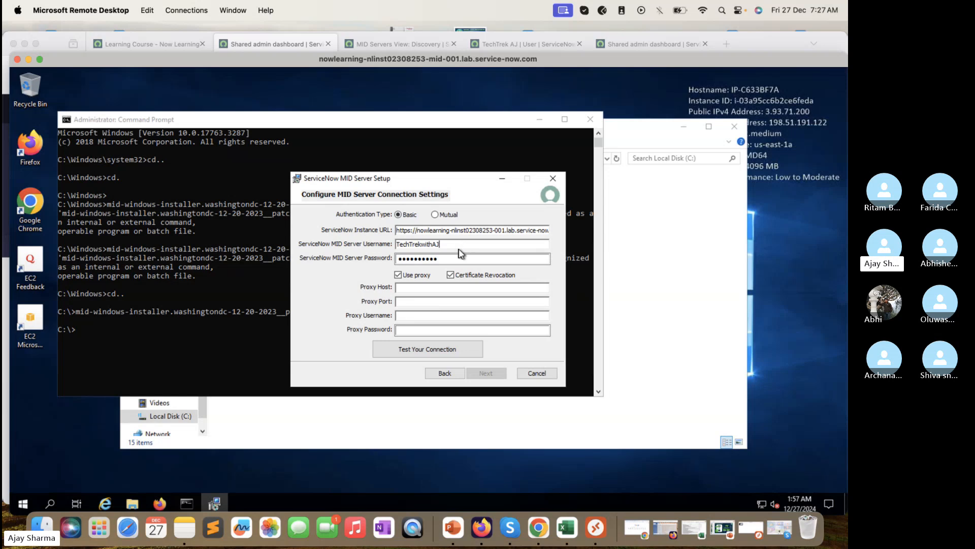
pyautogui.click(456, 258)
pyautogui.click(410, 276)
pyautogui.click(428, 347)
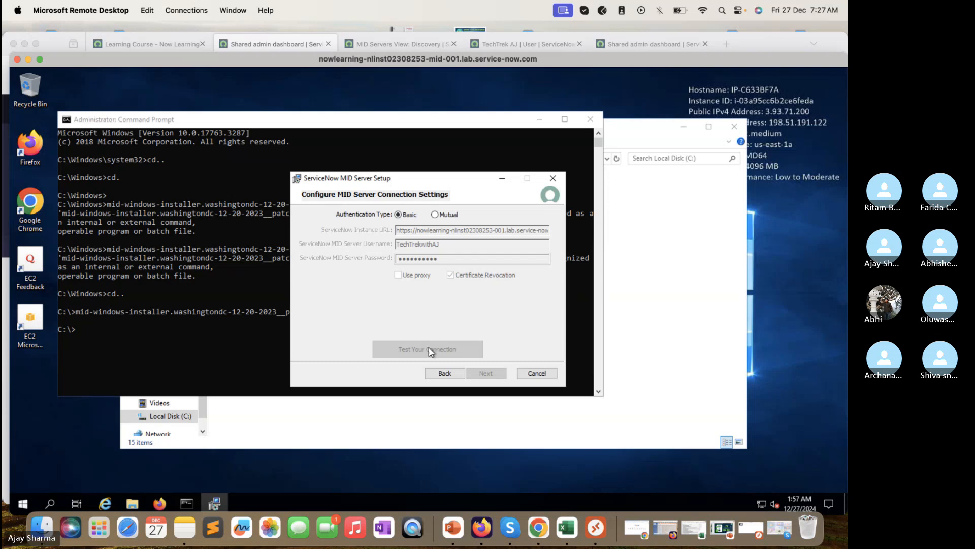
pyautogui.click(415, 308)
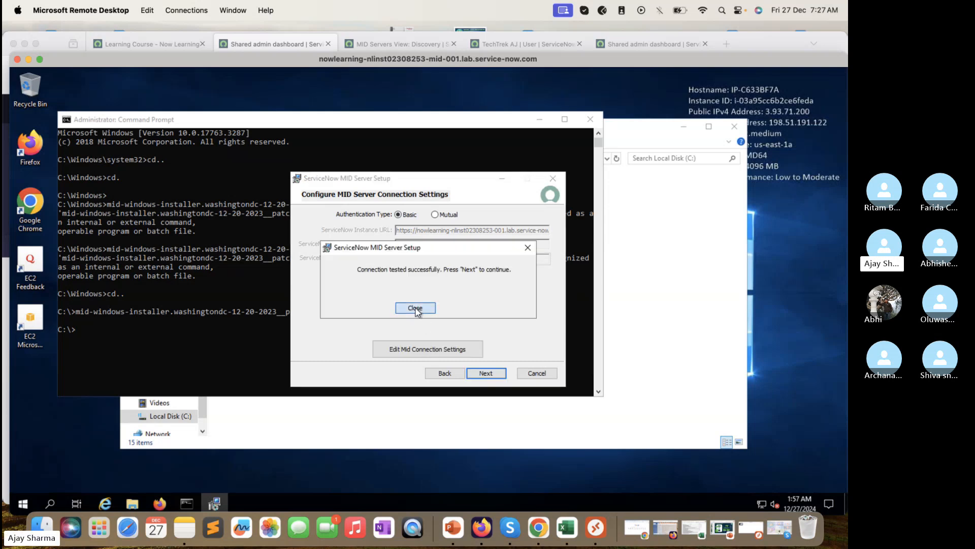
pyautogui.click(484, 374)
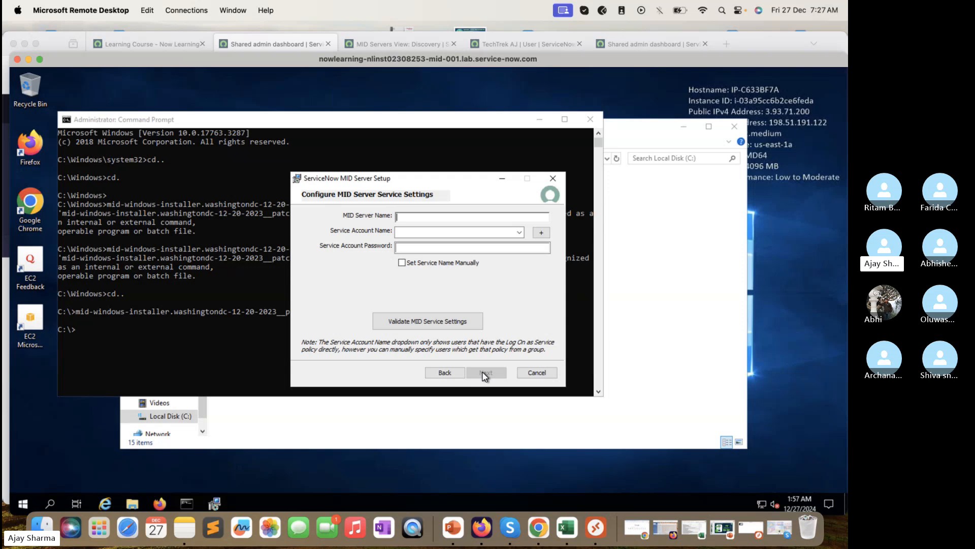
# Step: Name the MID Server TechTrekwithAJ2, run it under service account TechTrekwithAJ with its password, and validate the settings
pyautogui.write('TechTrekwithAJ2')
pyautogui.click(518, 232)
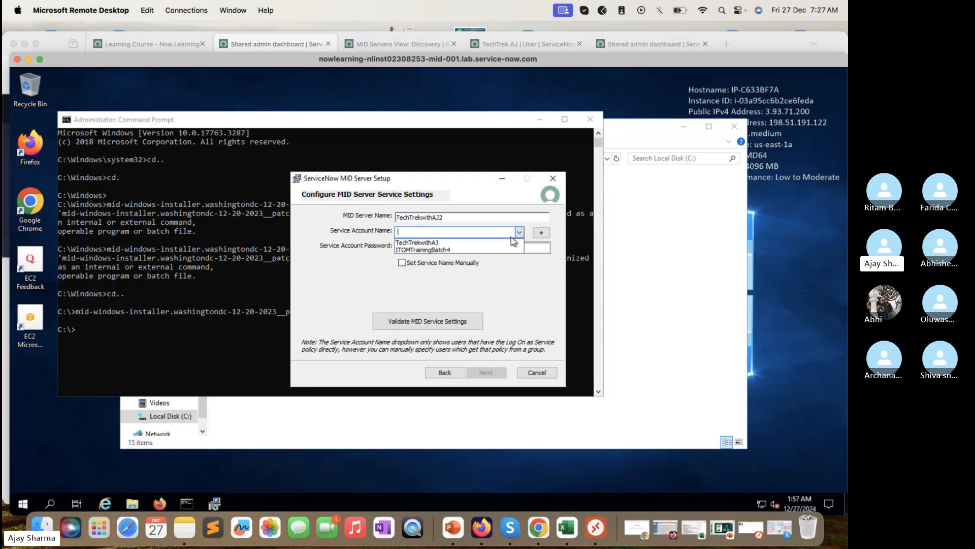
pyautogui.click(498, 242)
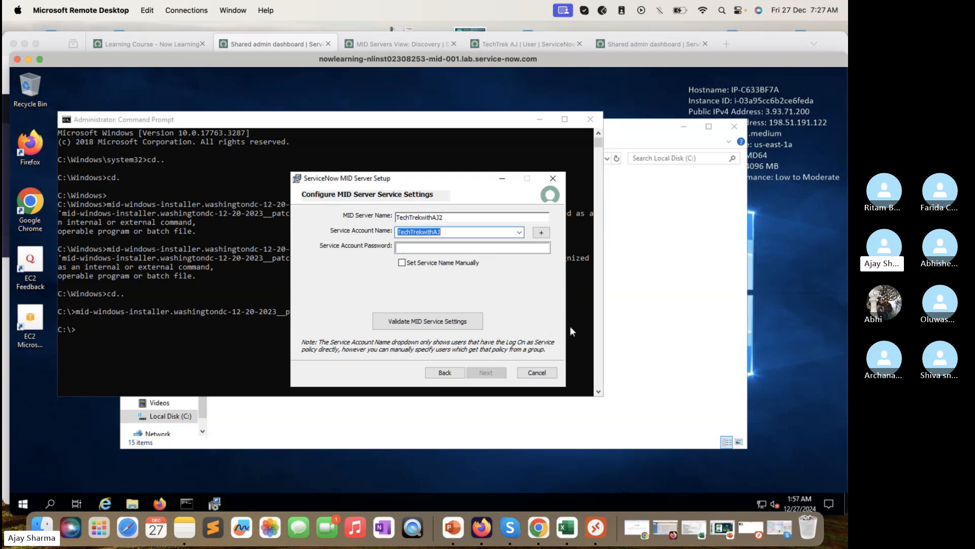
pyautogui.click(469, 247)
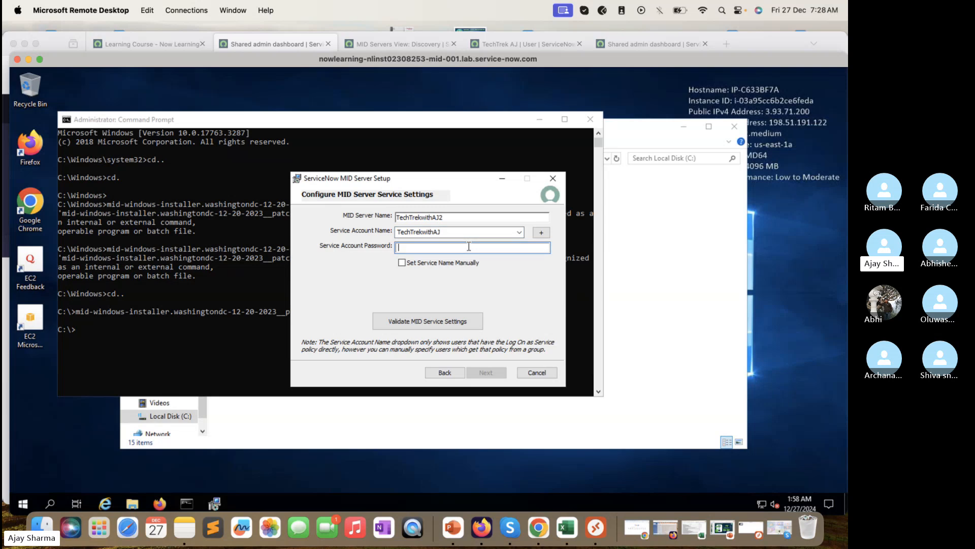
pyautogui.write('**********')
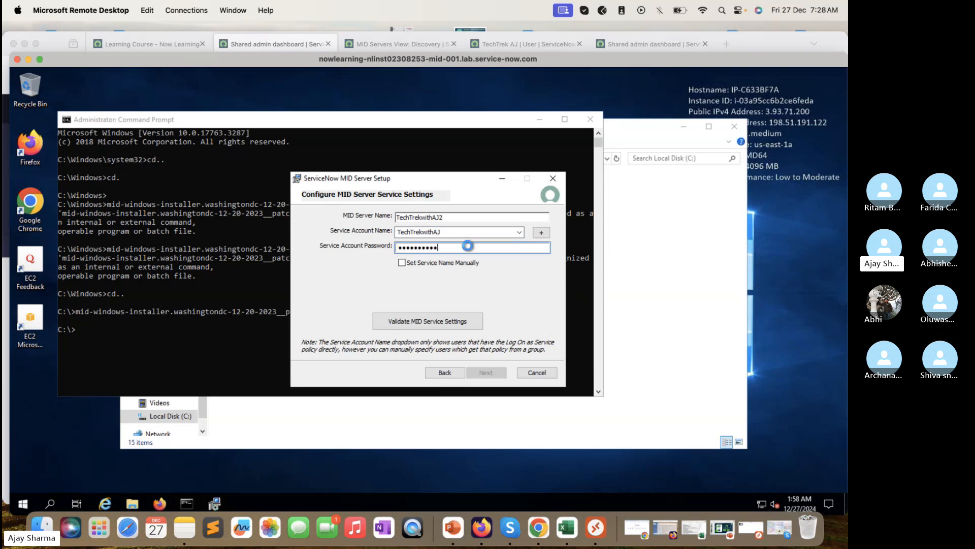
pyautogui.click(421, 328)
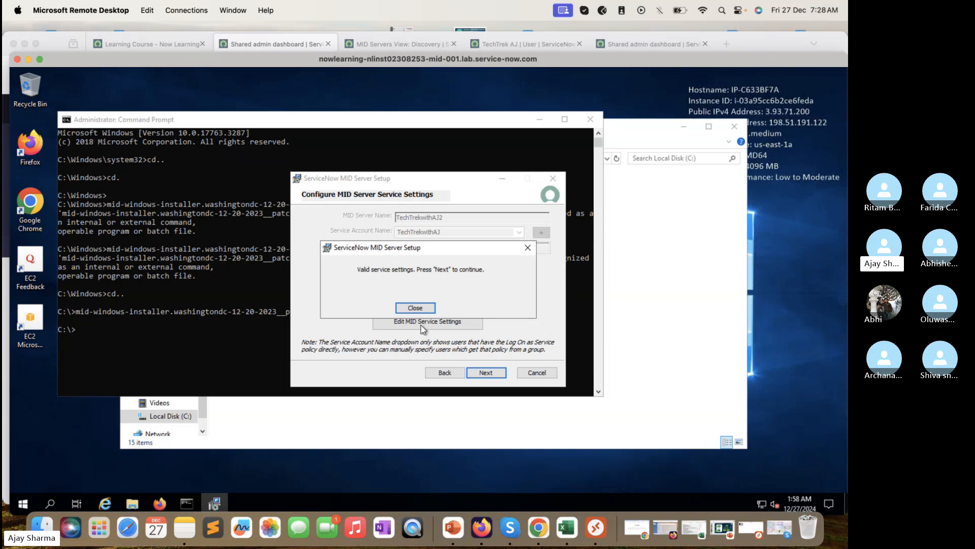
pyautogui.click(527, 247)
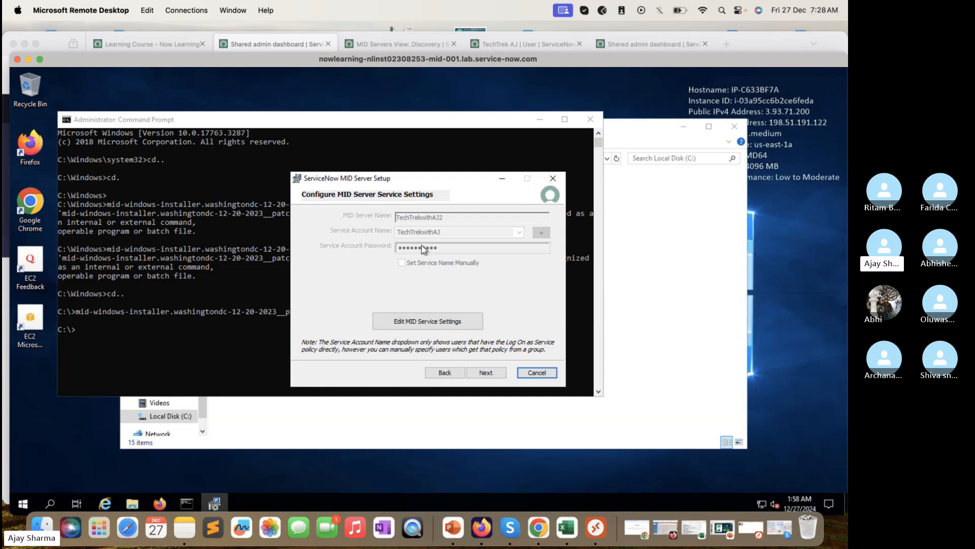
pyautogui.click(489, 373)
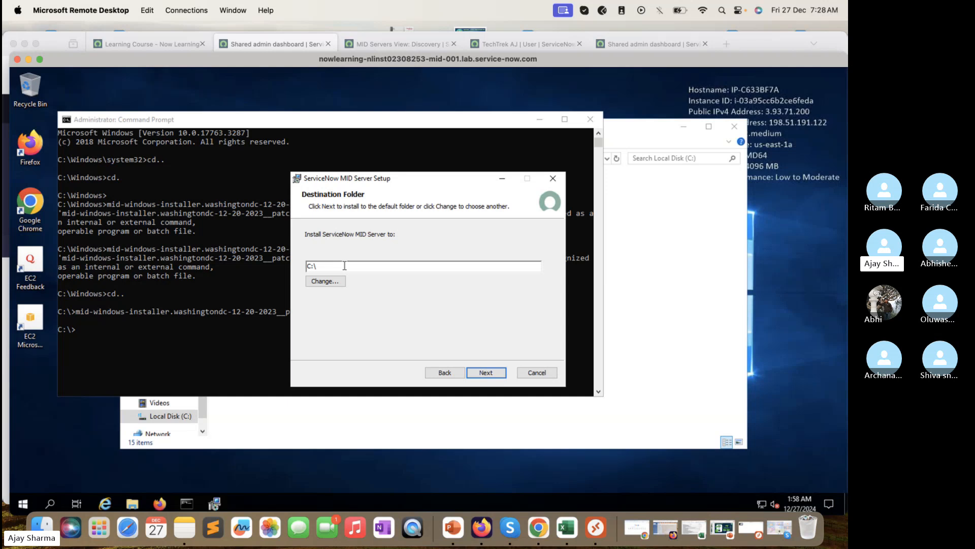
# Step: Choose C:\TechTrekwithAJ2\ as the destination folder and continue to the configuration review
pyautogui.click(349, 431)
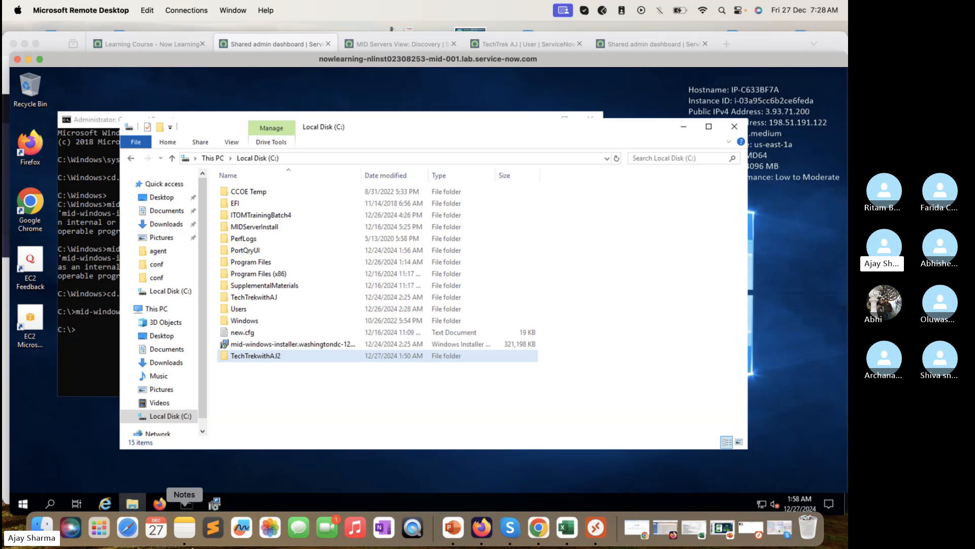
pyautogui.click(214, 505)
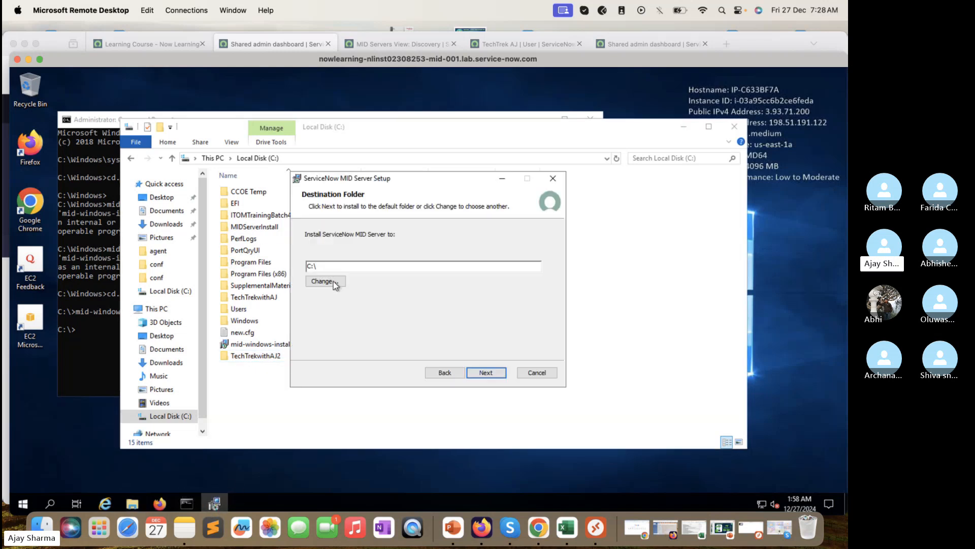
pyautogui.click(336, 283)
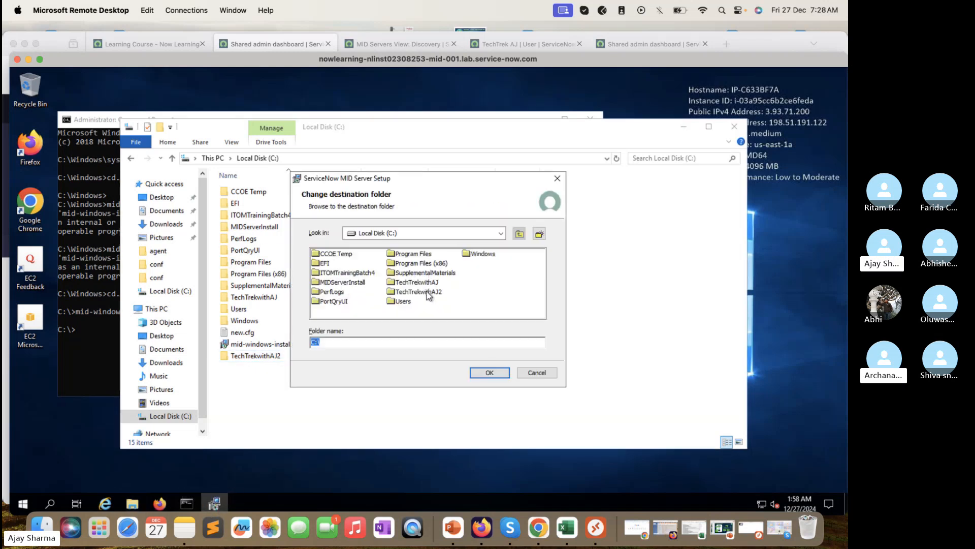
pyautogui.click(428, 292)
pyautogui.click(486, 372)
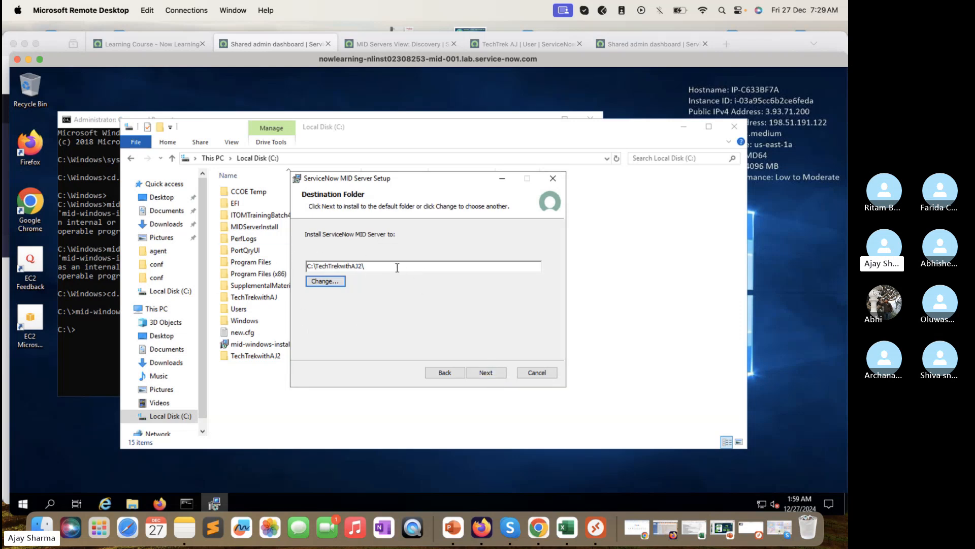
pyautogui.click(496, 373)
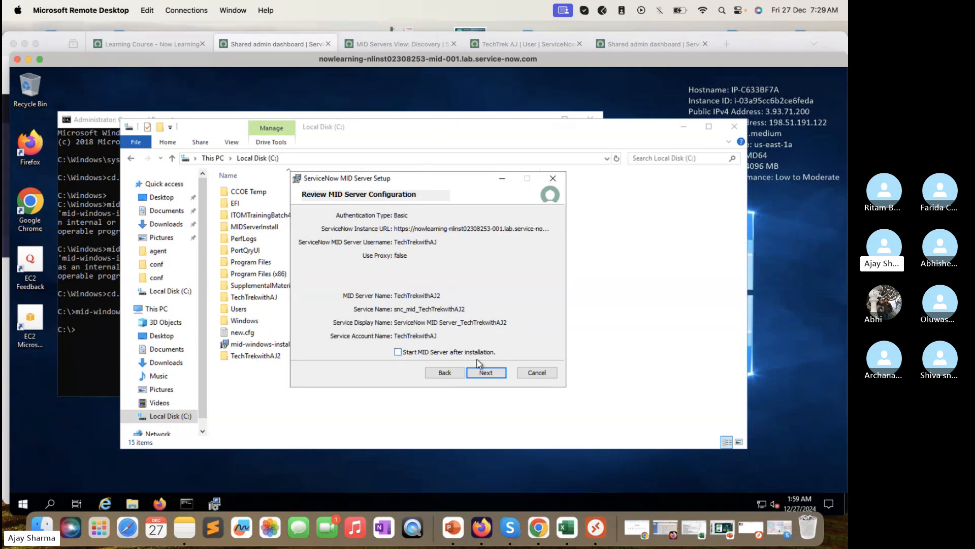
# Step: Enable 'Start MID Server after installation' and begin the MID Server installation
pyautogui.click(430, 352)
pyautogui.click(490, 374)
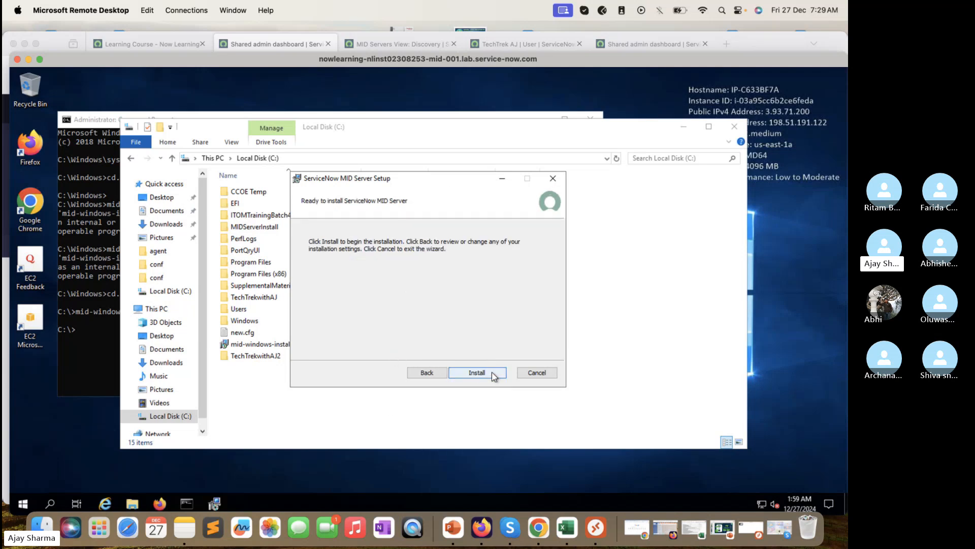
pyautogui.click(476, 373)
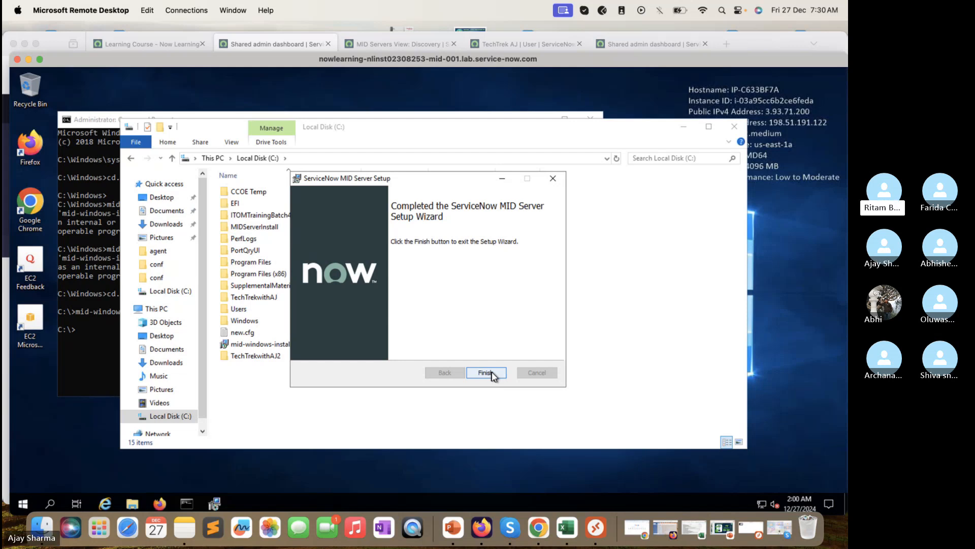
# Step: Close the finished wizard and browse into C:\TechTrekwithAJ2's MID Server agent folder, granting access
pyautogui.click(491, 374)
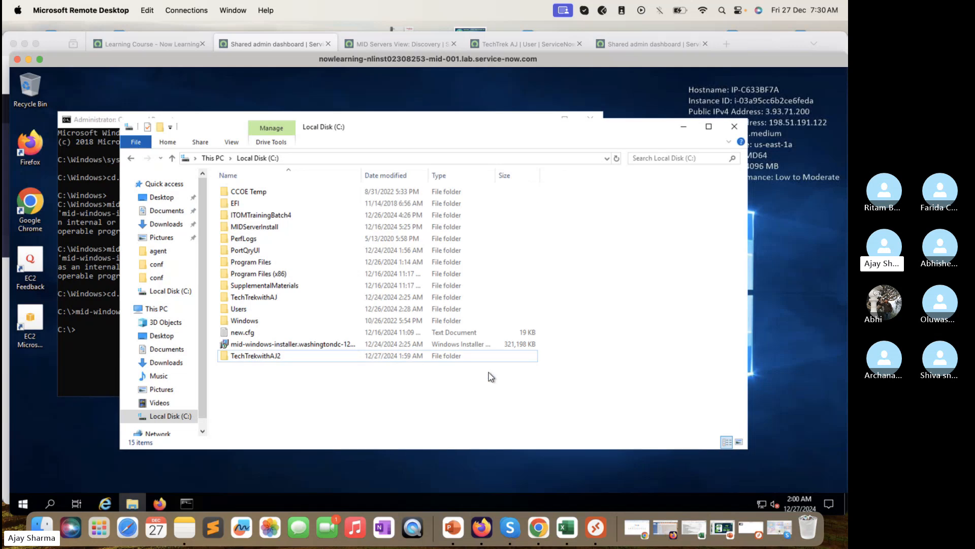
pyautogui.click(262, 358)
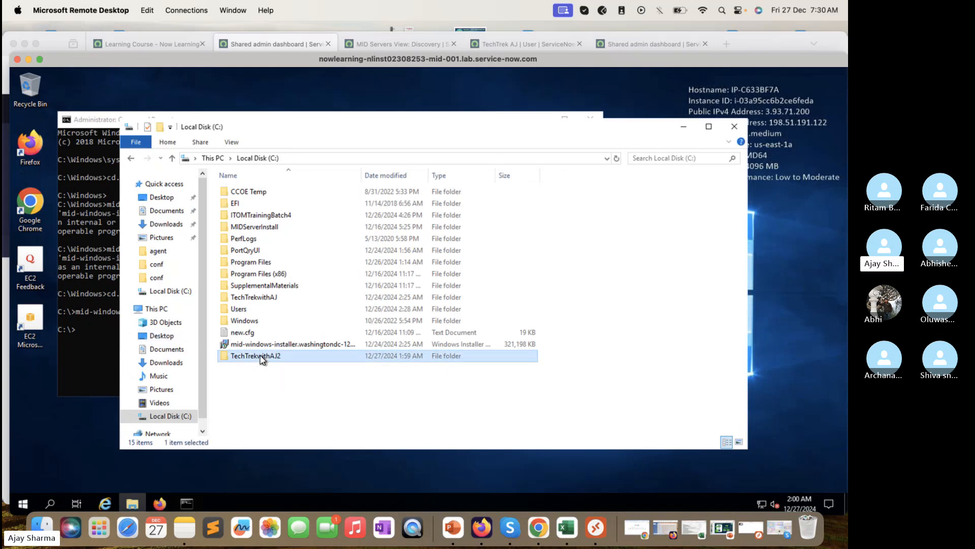
pyautogui.doubleClick(262, 358)
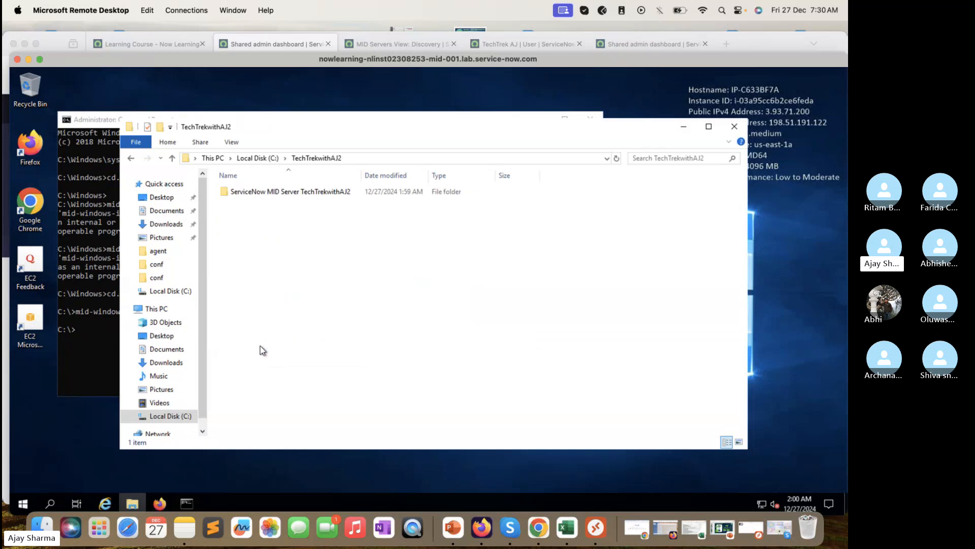
pyautogui.doubleClick(297, 193)
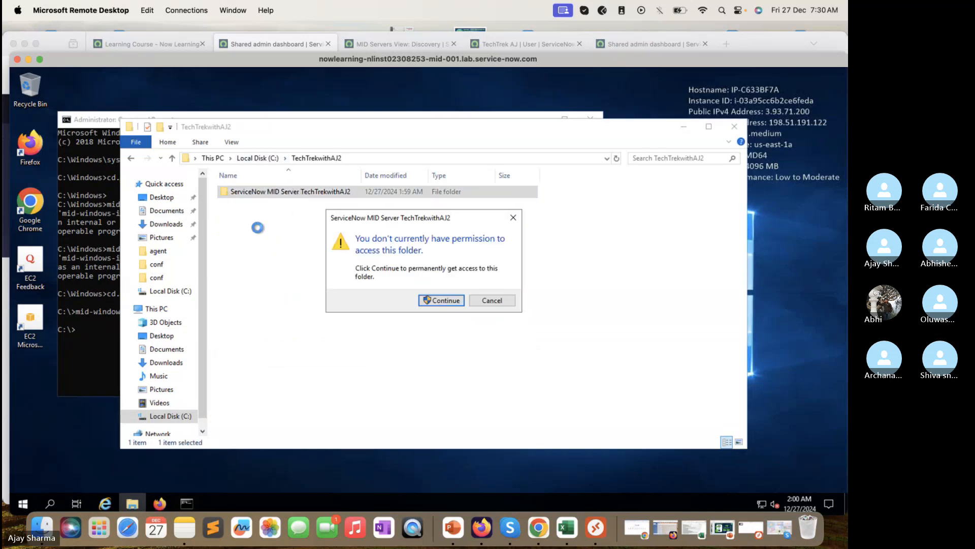
pyautogui.click(444, 298)
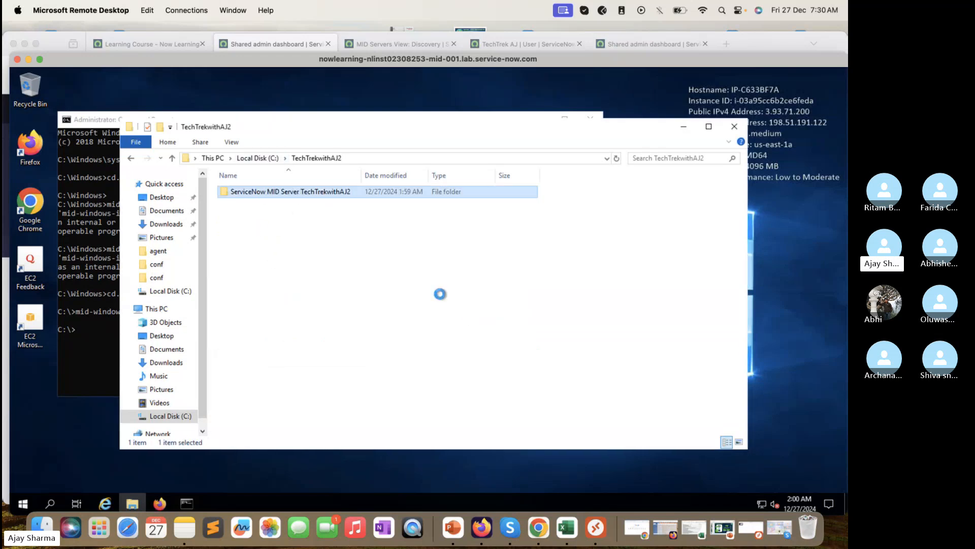
pyautogui.doubleClick(281, 196)
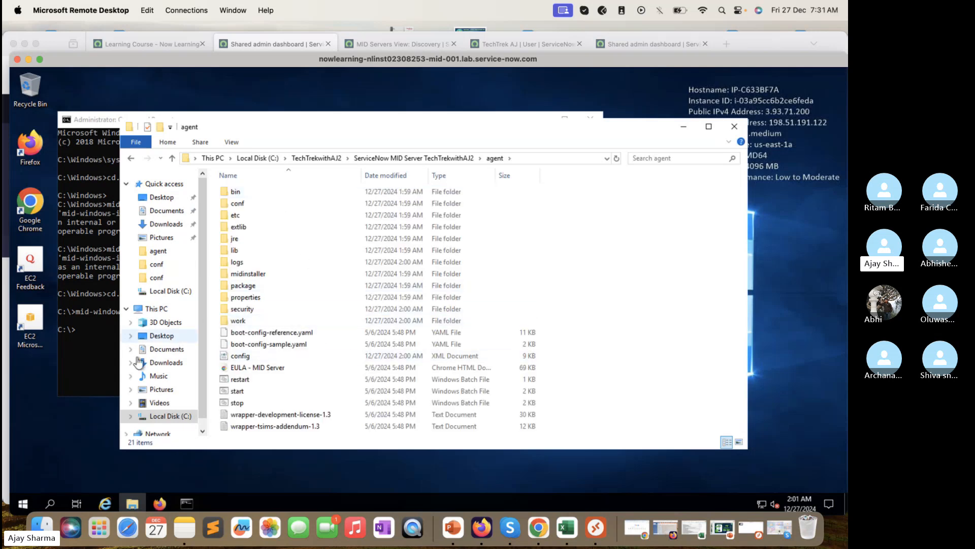
# Step: Check the config file's properties and try opening it in Notepad, which fails with a permission error
pyautogui.click(264, 360)
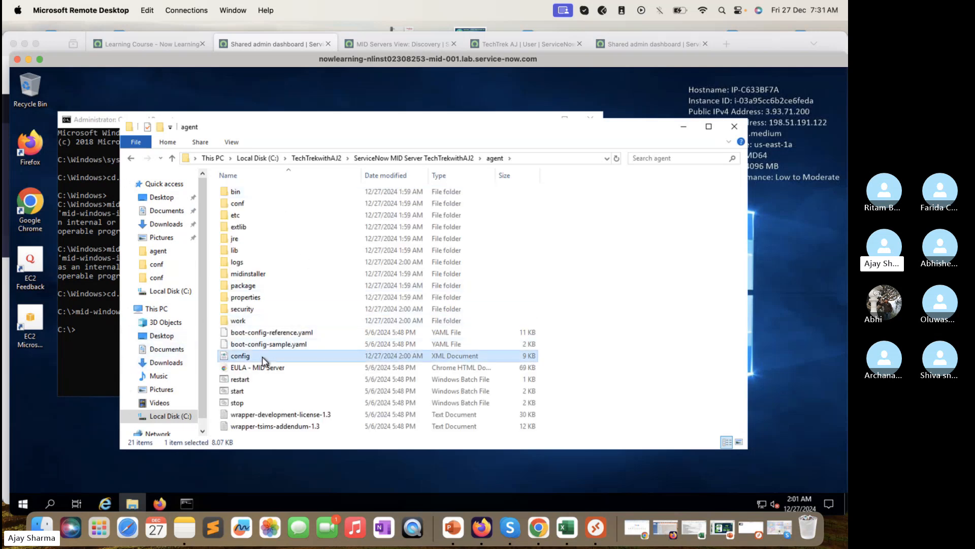
pyautogui.rightClick(264, 360)
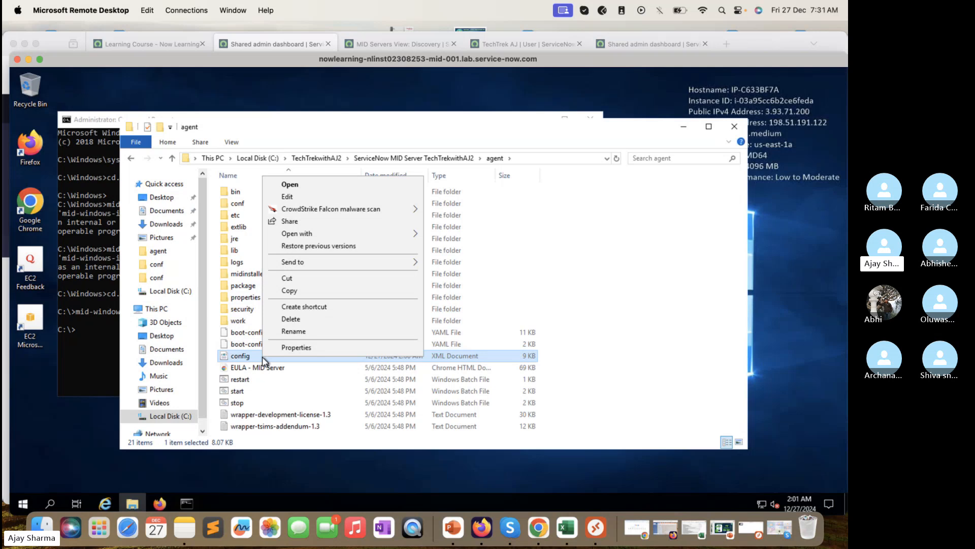
pyautogui.click(299, 348)
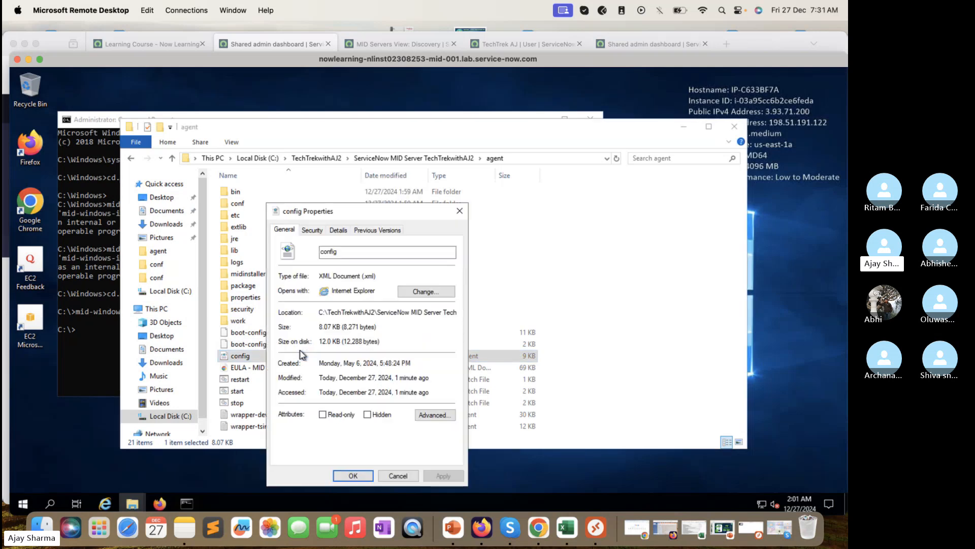
pyautogui.click(460, 211)
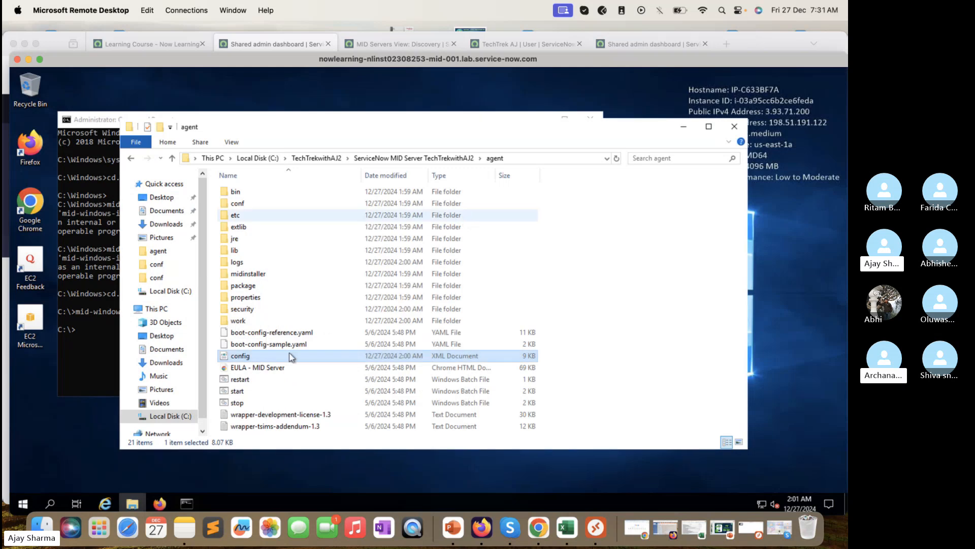
pyautogui.rightClick(255, 358)
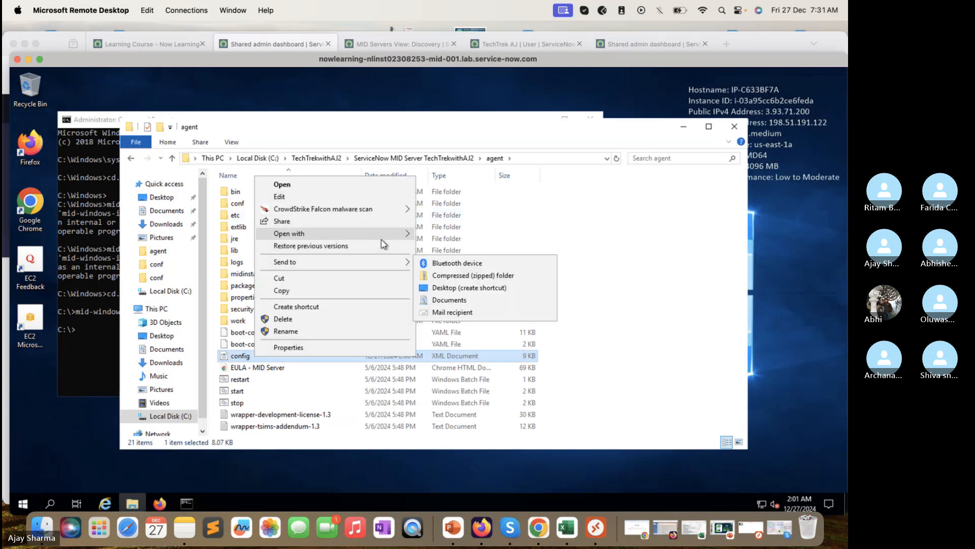
pyautogui.moveTo(389, 236)
pyautogui.click(440, 252)
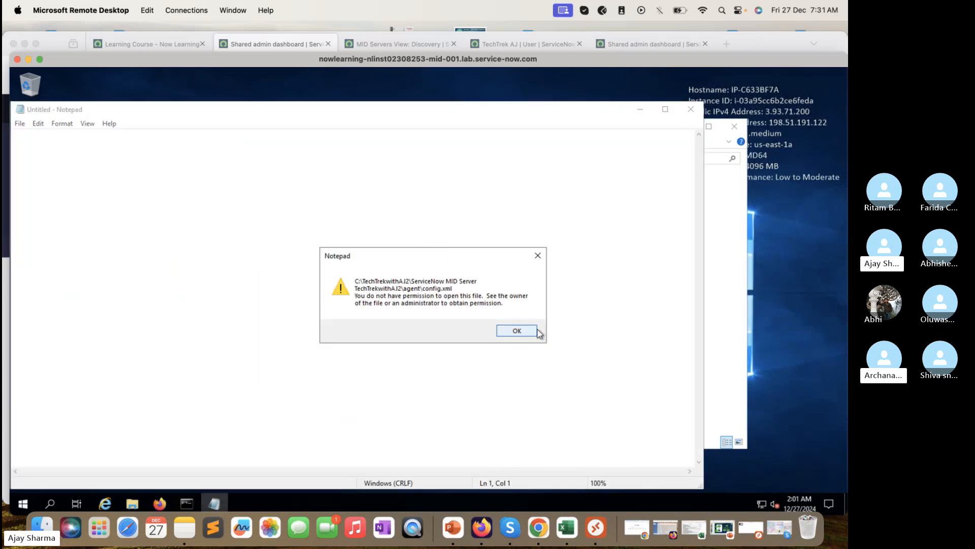
pyautogui.click(526, 330)
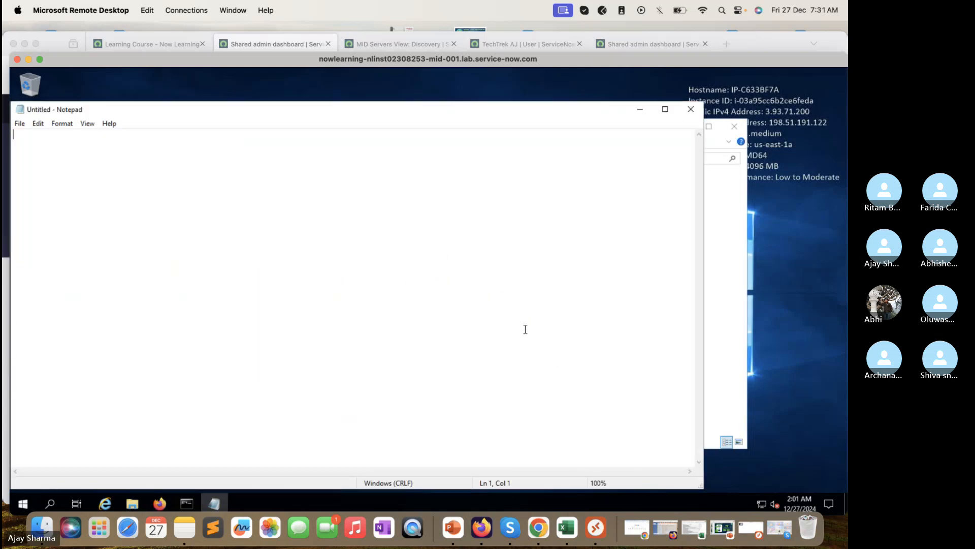
pyautogui.click(690, 109)
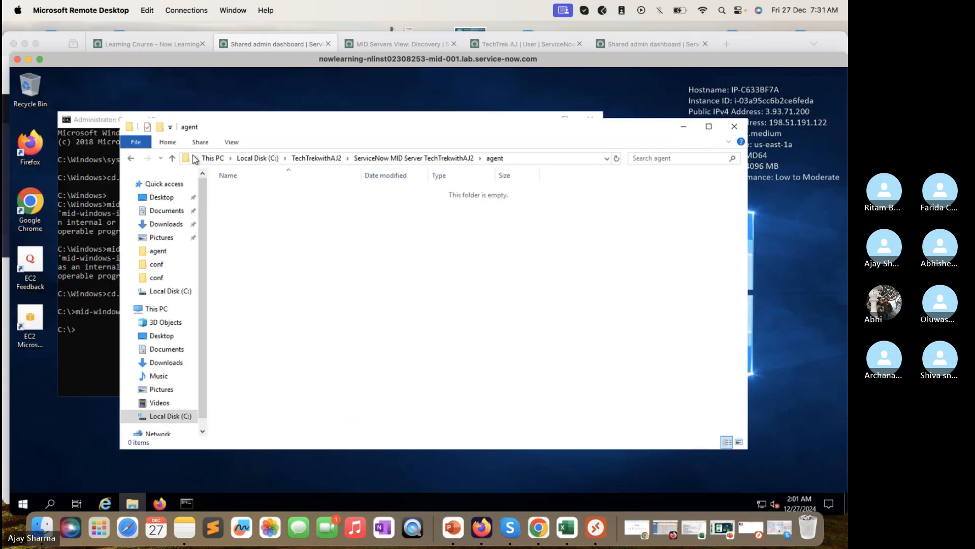
# Step: Reopen the agent folder with permanent access granted and open config.xml
pyautogui.click(133, 158)
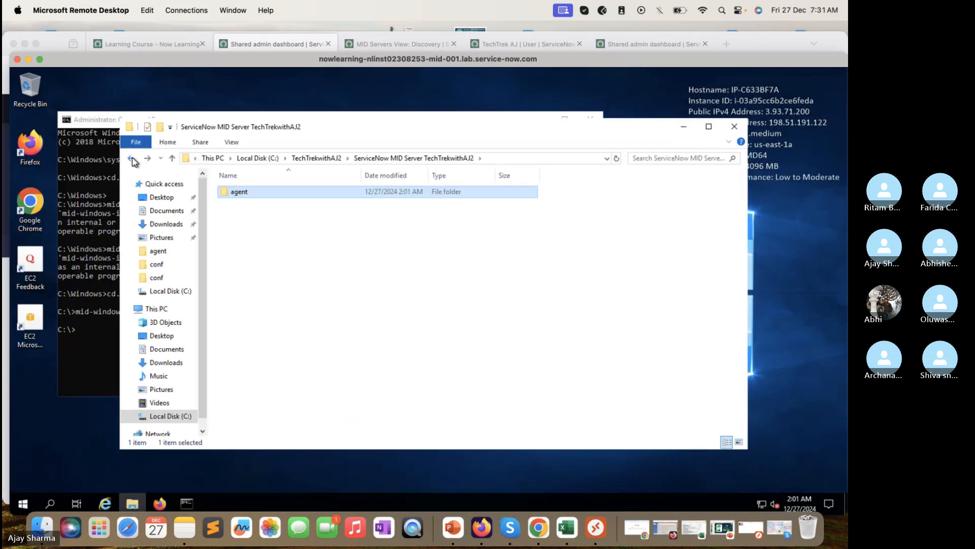
pyautogui.doubleClick(238, 194)
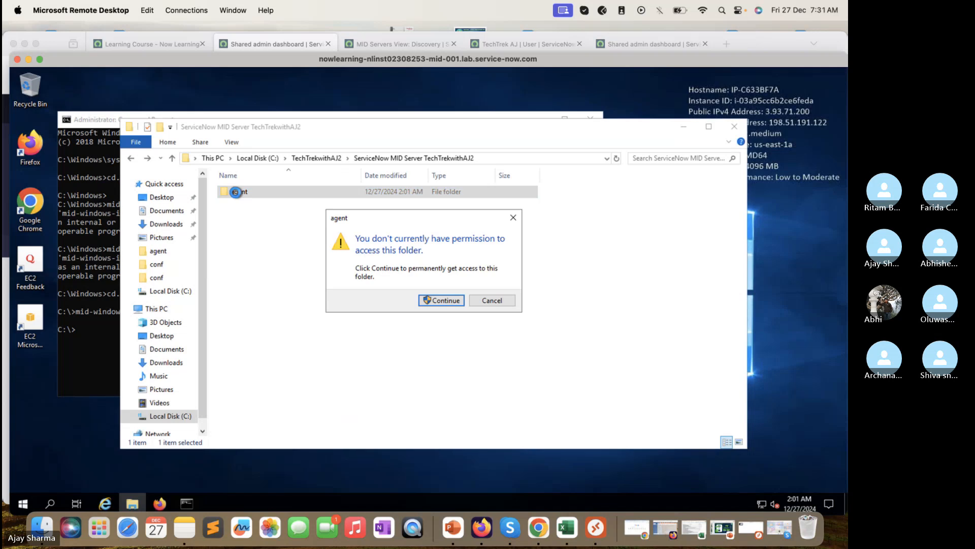
pyautogui.click(454, 304)
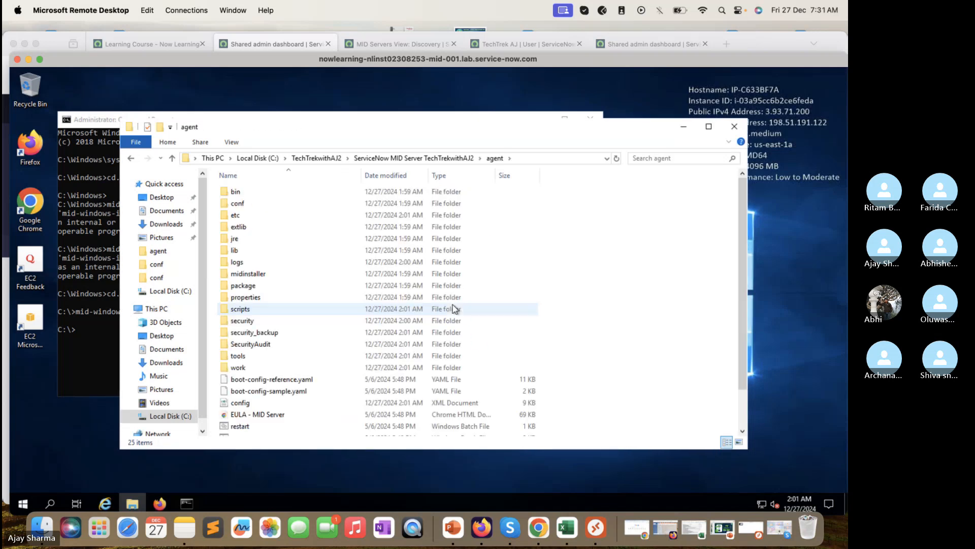
pyautogui.click(249, 405)
pyautogui.rightClick(248, 405)
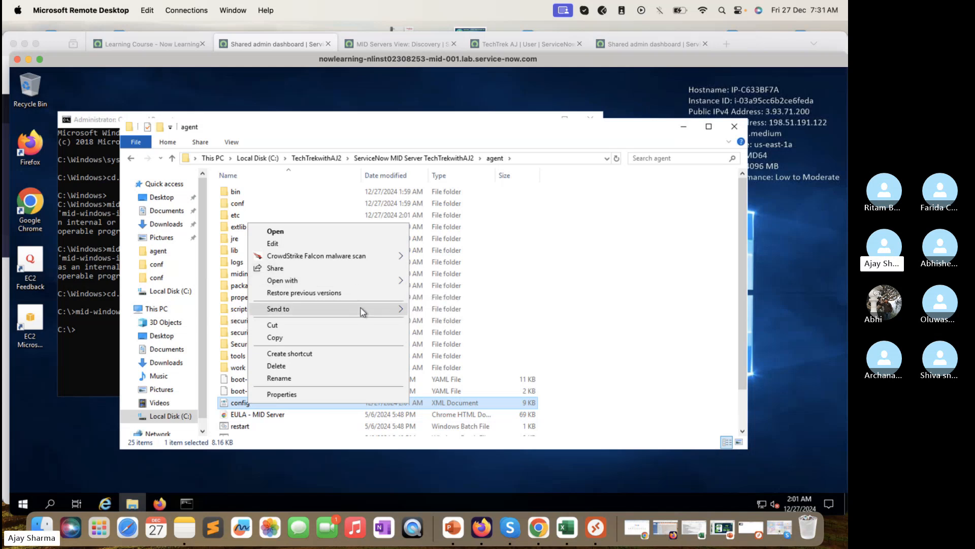
pyautogui.moveTo(363, 311)
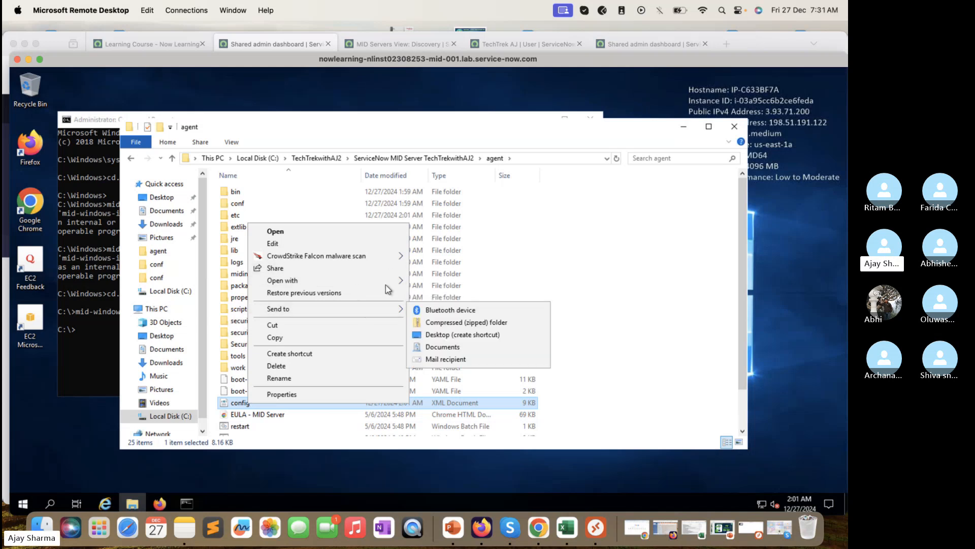
pyautogui.click(380, 229)
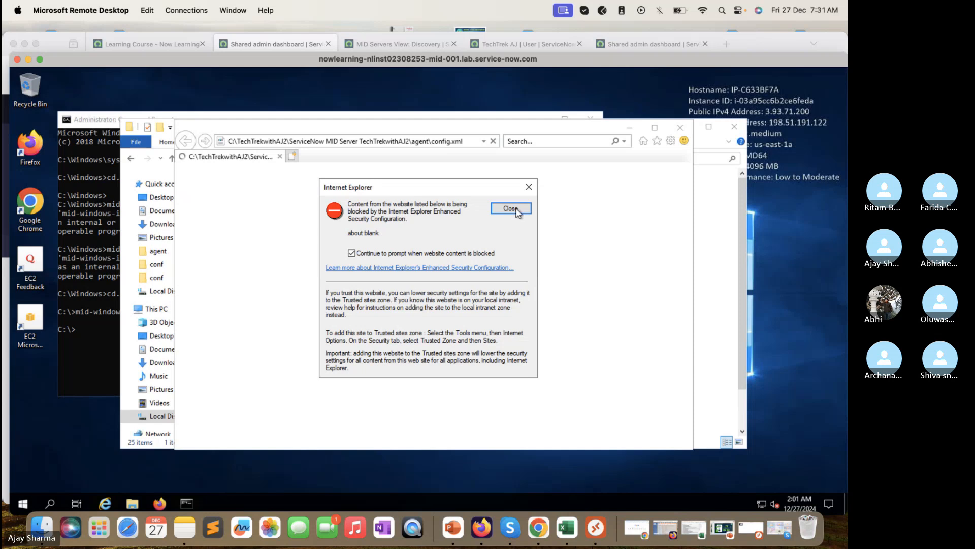
# Step: Dismiss the IE security warning and highlight config.xml's instance URL, username and encrypted password values
pyautogui.click(518, 212)
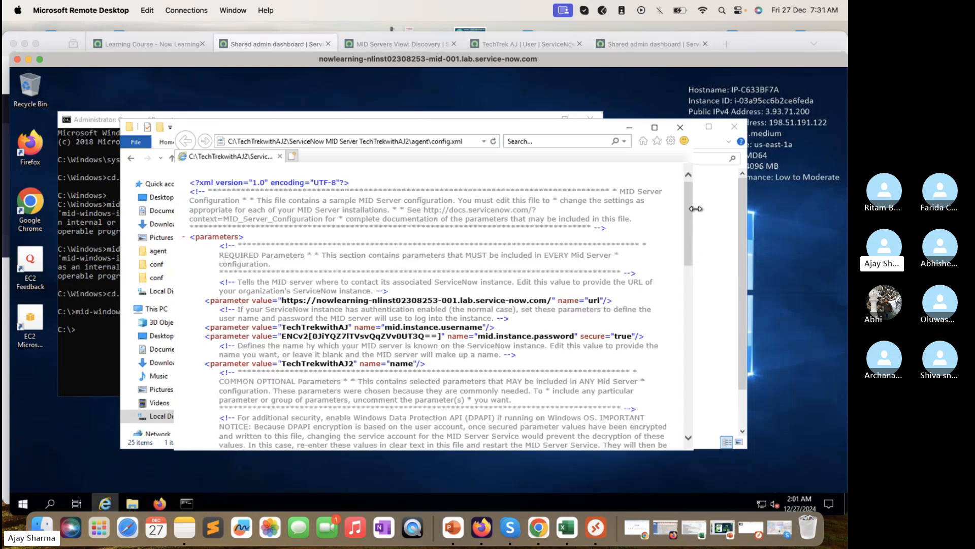
pyautogui.moveTo(696, 209); pyautogui.dragTo(759, 209)
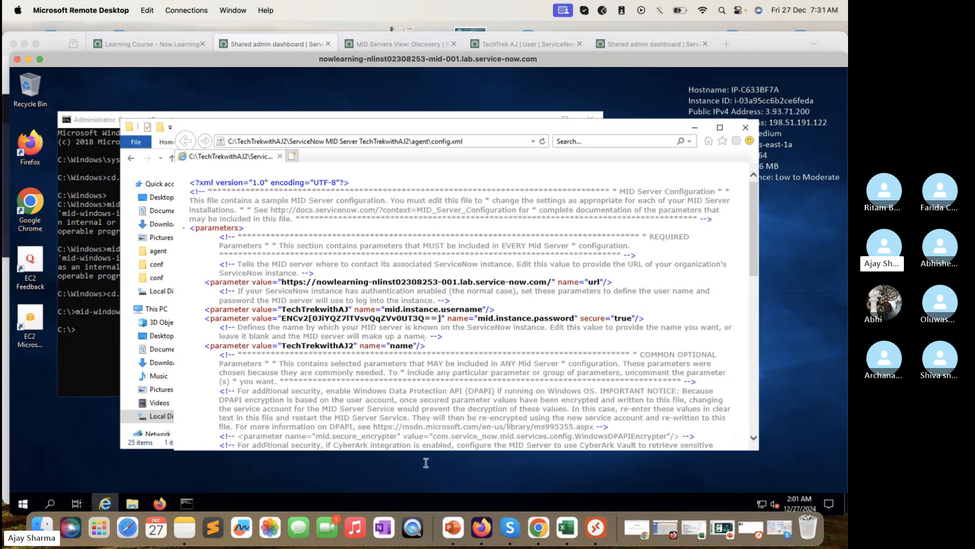
pyautogui.moveTo(434, 489); pyautogui.dragTo(434, 490)
pyautogui.click(521, 281)
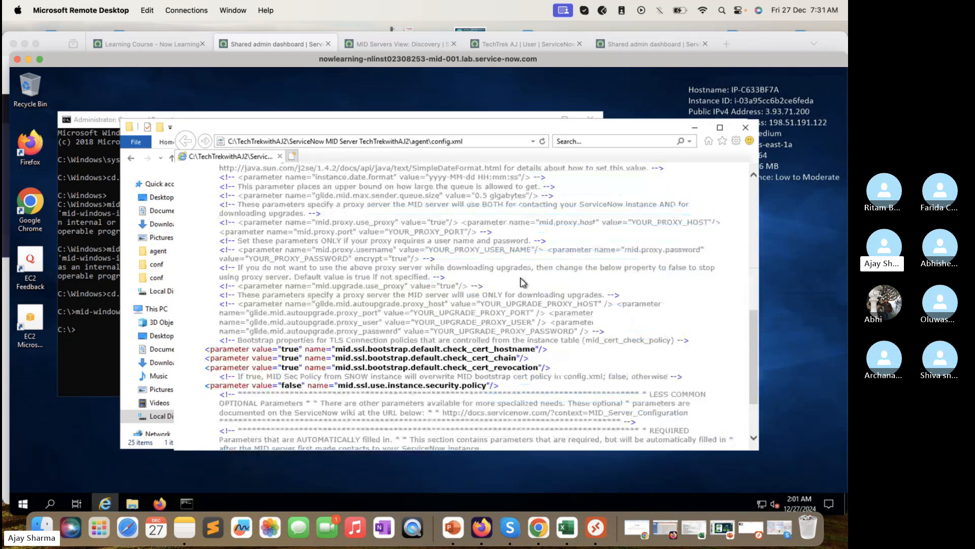
pyautogui.scroll(15, 521, 281)
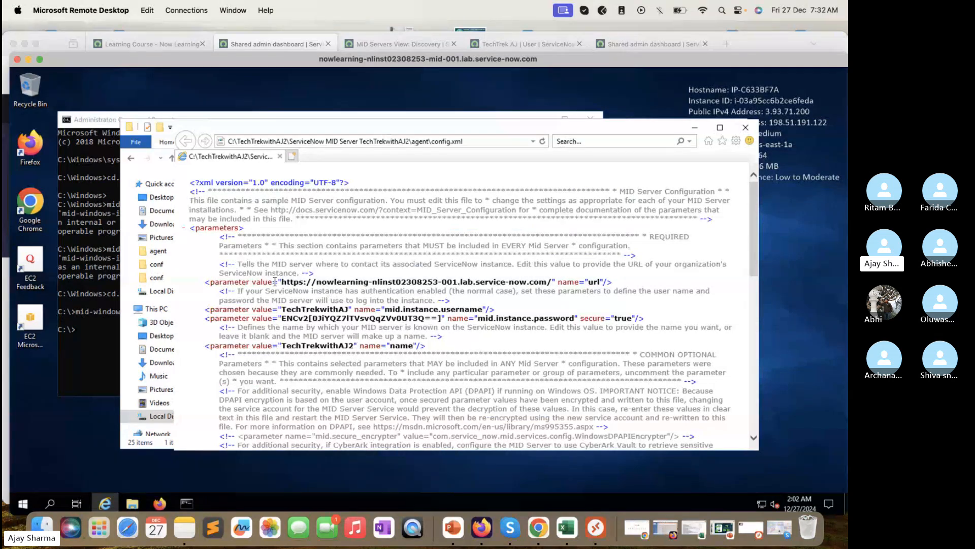
pyautogui.moveTo(330, 284); pyautogui.dragTo(420, 275)
pyautogui.moveTo(567, 282); pyautogui.dragTo(567, 281)
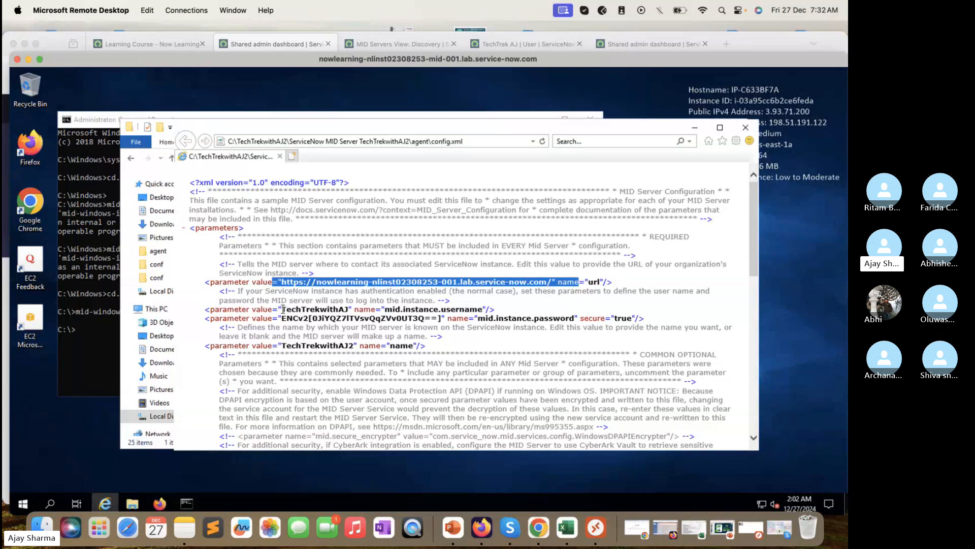
pyautogui.moveTo(280, 309); pyautogui.dragTo(348, 309)
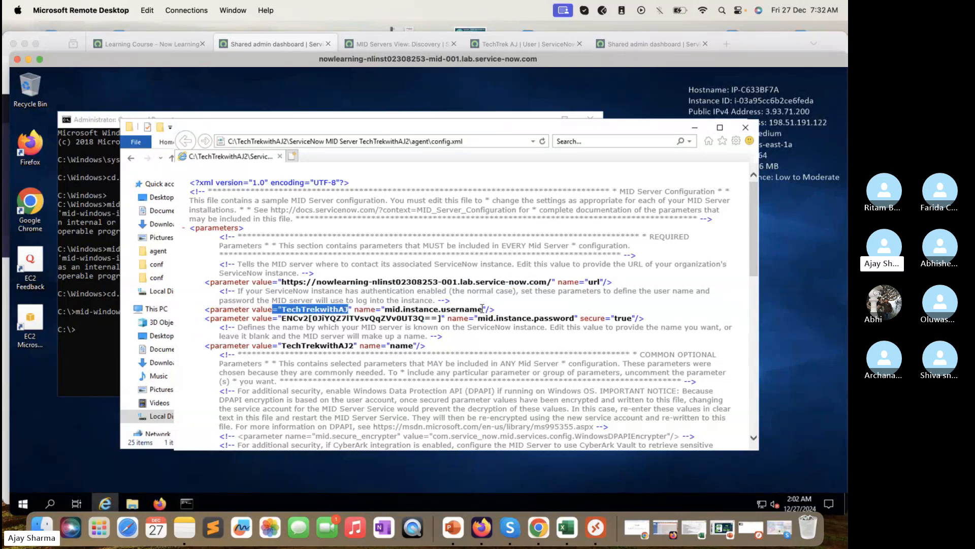
pyautogui.moveTo(482, 308); pyautogui.dragTo(401, 300)
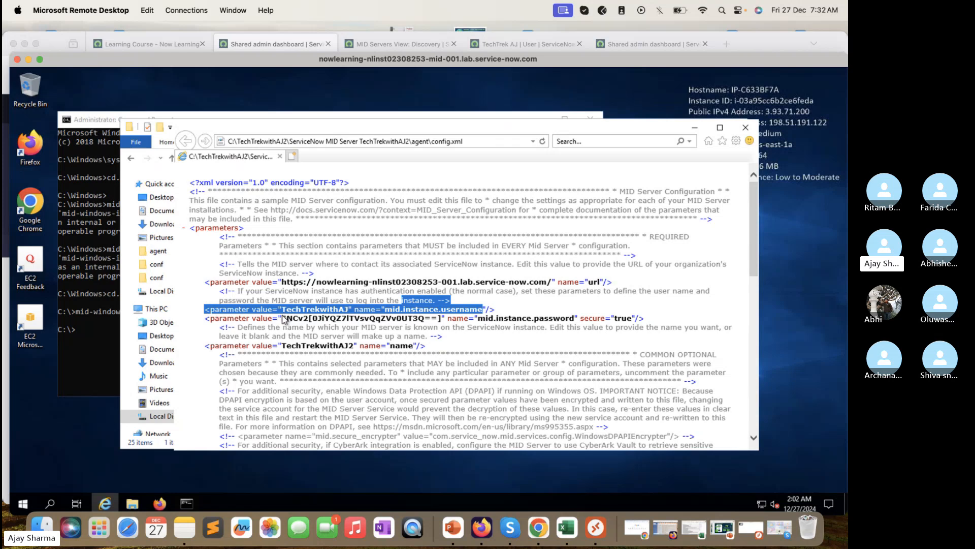
pyautogui.moveTo(283, 318); pyautogui.dragTo(425, 319)
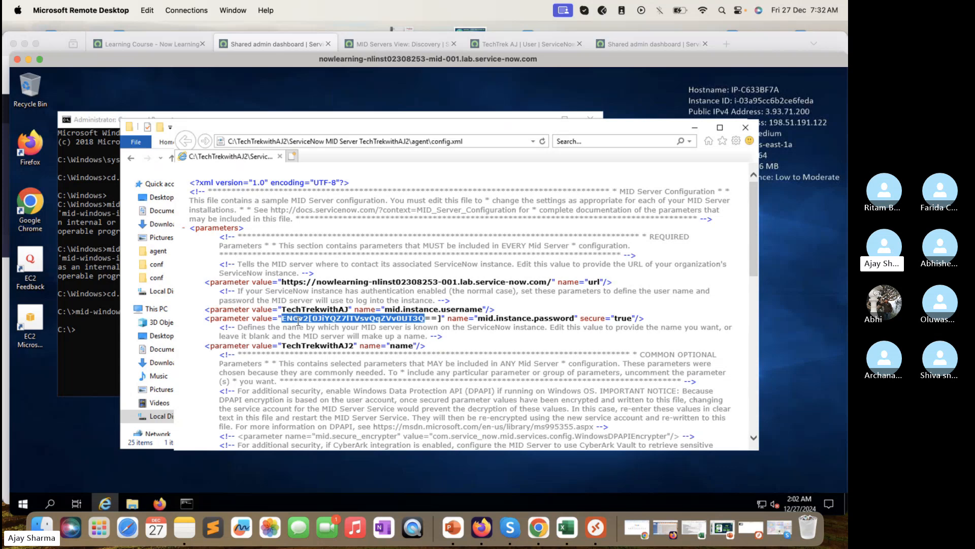
# Step: Scroll through config.xml, highlight the upgrade proxy parameters, and close the window
pyautogui.scroll(-2, 534, 320)
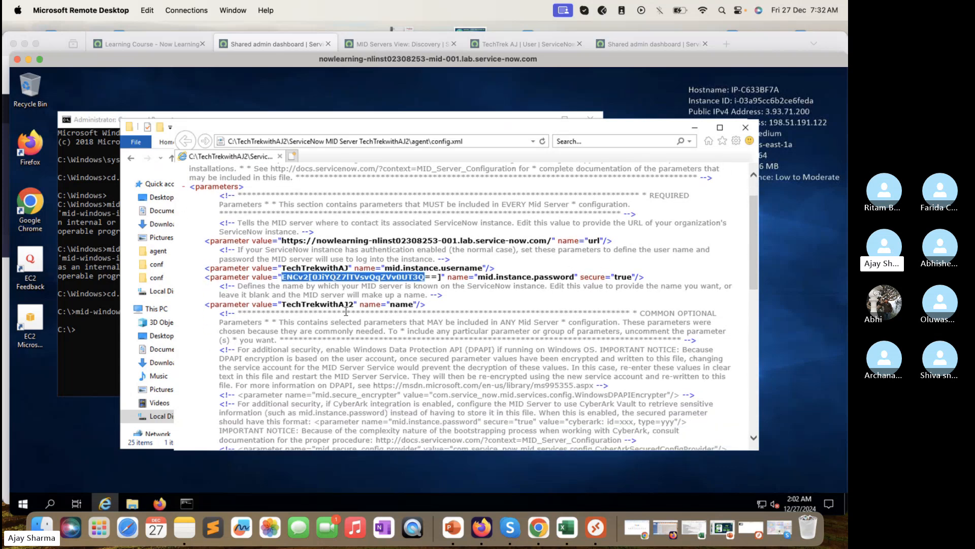
pyautogui.scroll(-15, 346, 311)
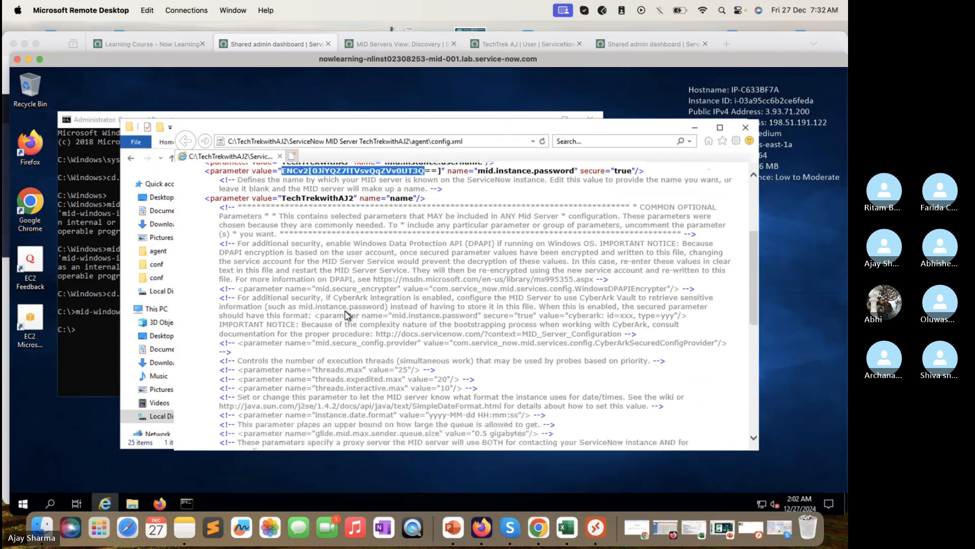
pyautogui.scroll(-3, 346, 311)
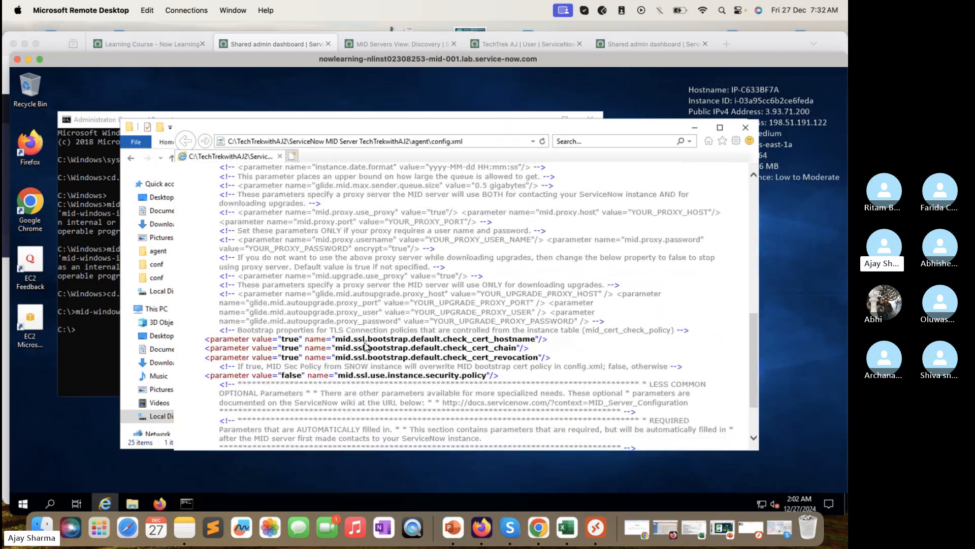
pyautogui.scroll(-4, 376, 356)
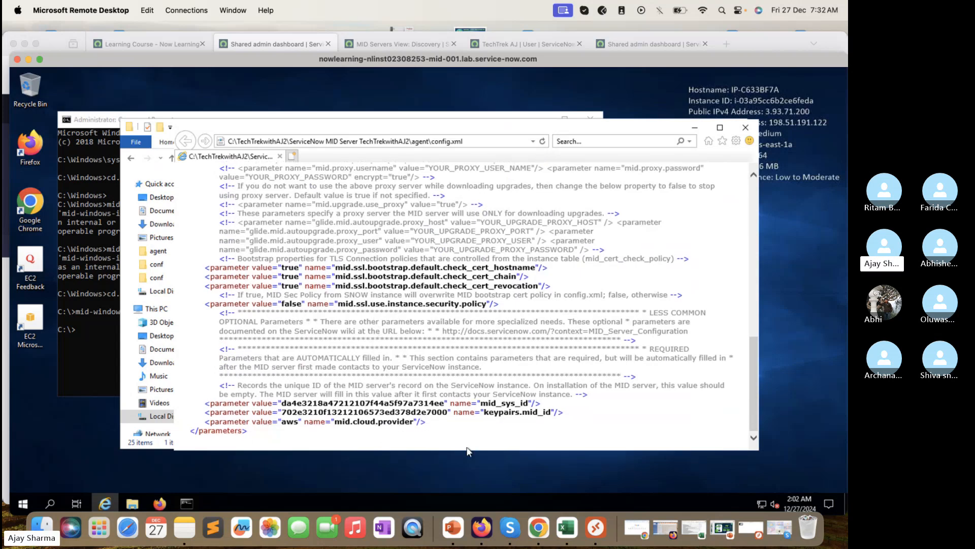
pyautogui.scroll(3, 605, 308)
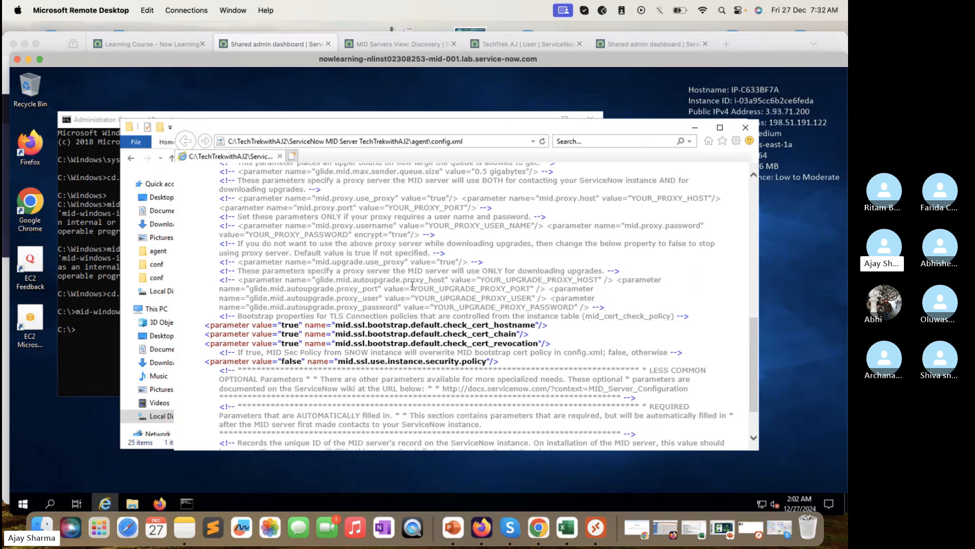
pyautogui.moveTo(243, 280); pyautogui.dragTo(571, 312)
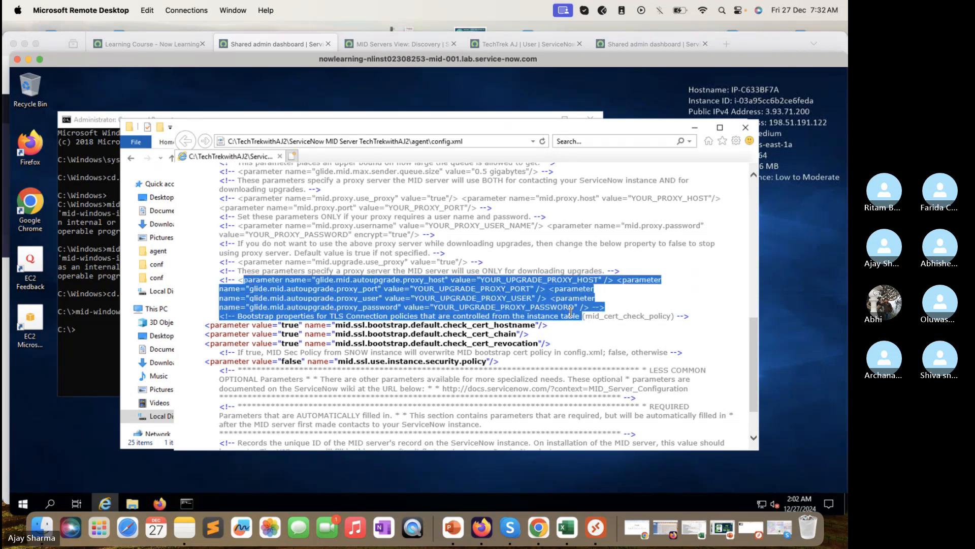
pyautogui.scroll(5, 570, 313)
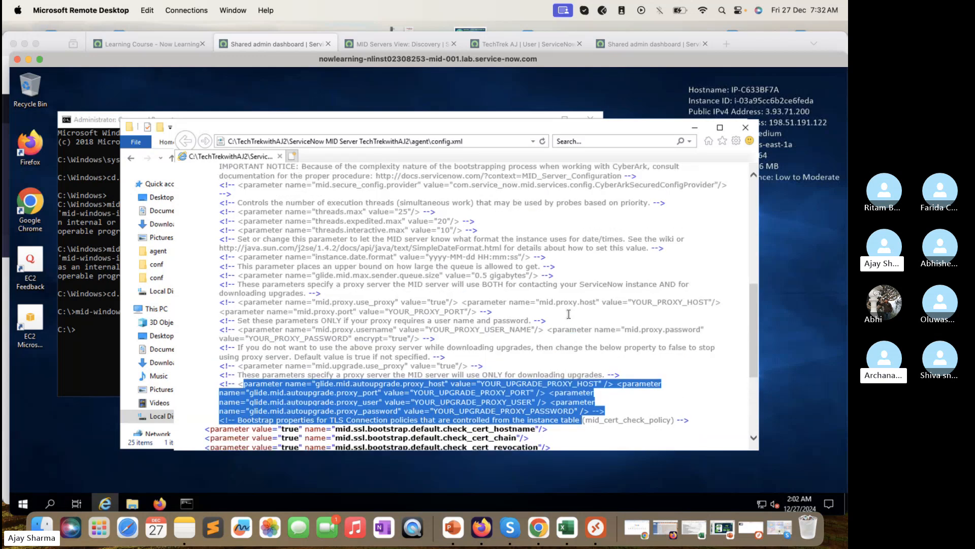
pyautogui.scroll(10, 569, 314)
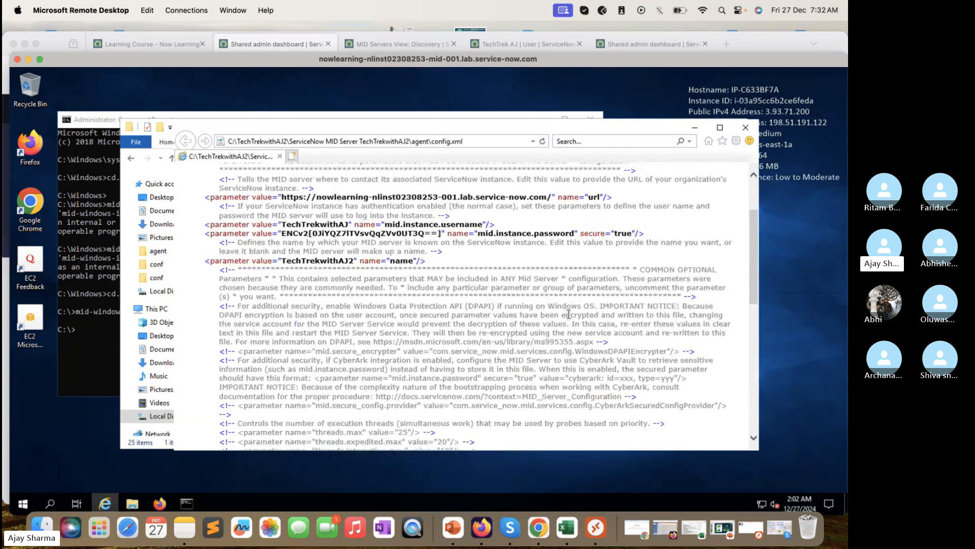
pyautogui.scroll(4, 569, 314)
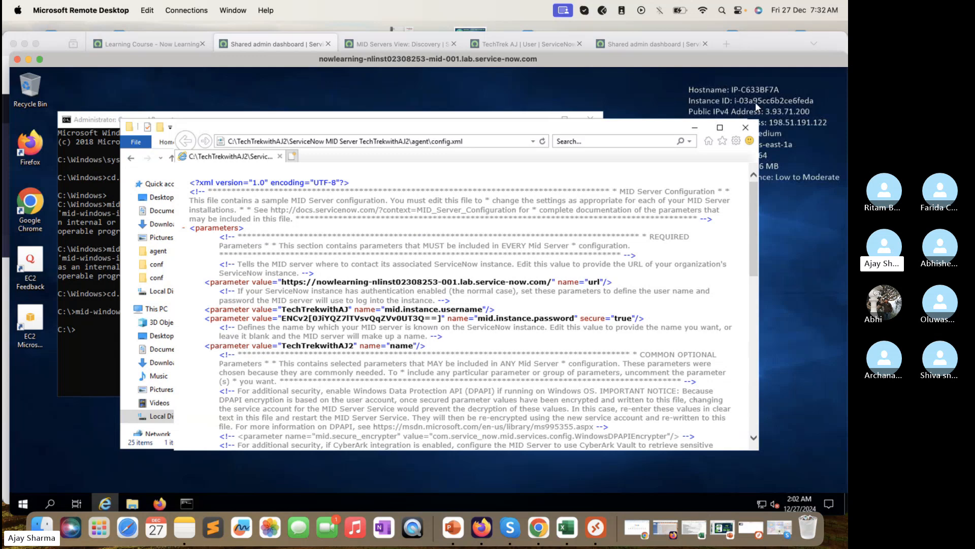
pyautogui.click(746, 128)
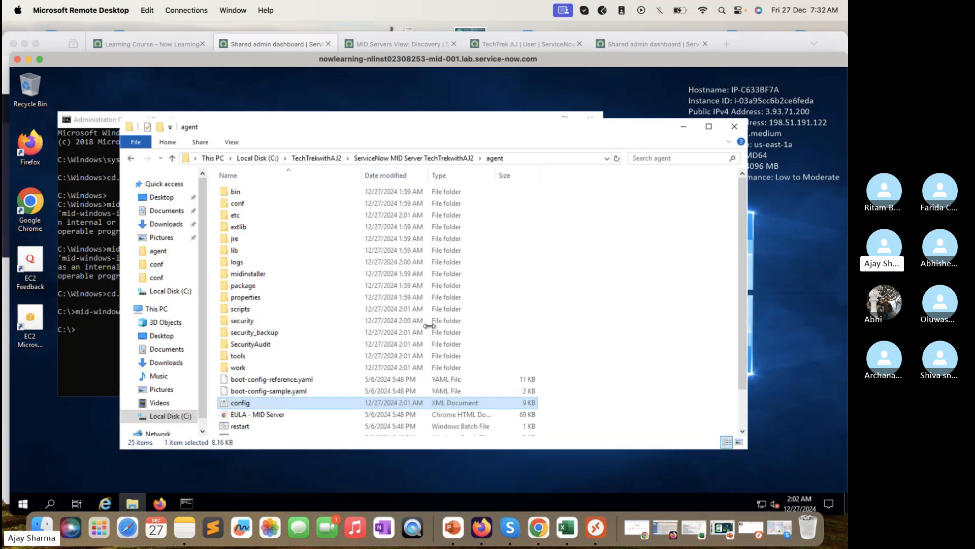
# Step: Search 'Service' from the Start menu to launch the Windows Services console
pyautogui.click(26, 503)
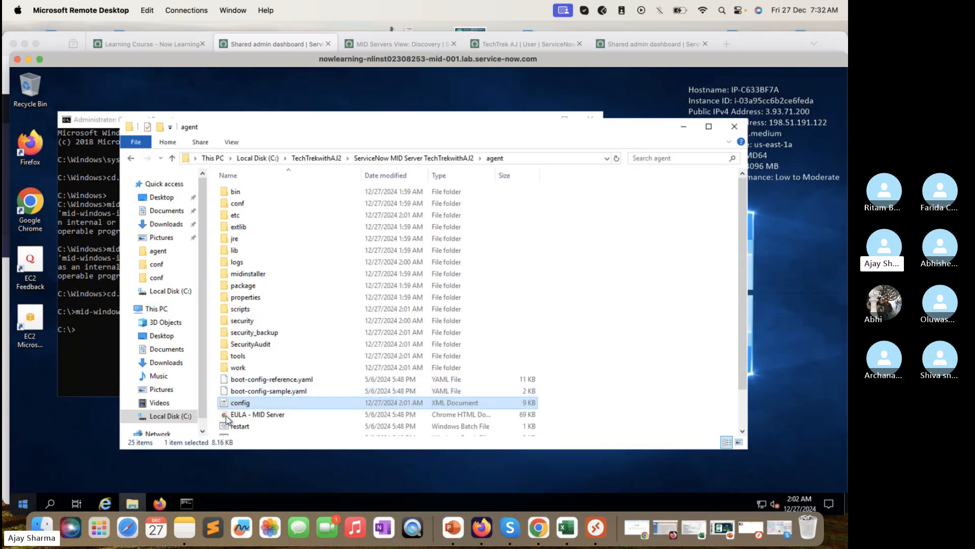
pyautogui.write('Service')
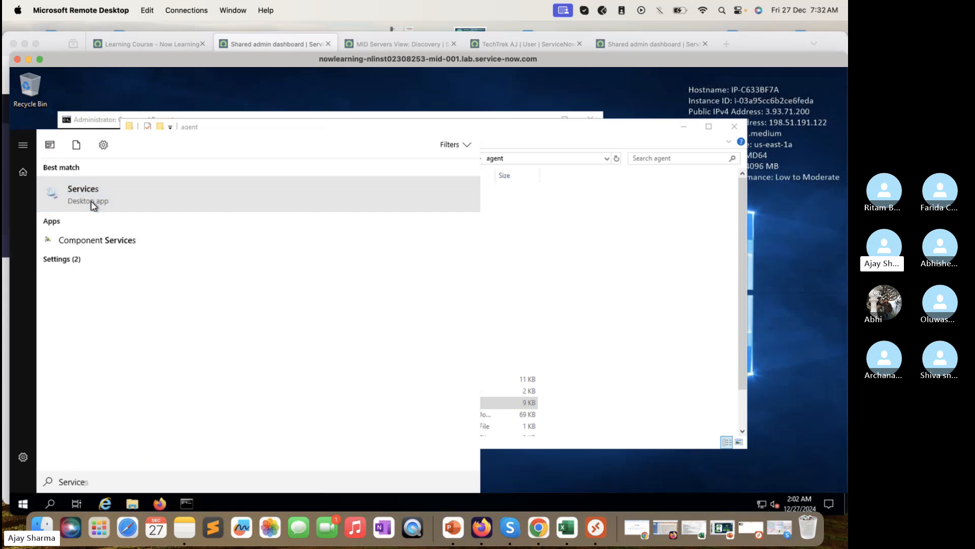
pyautogui.press('Return')
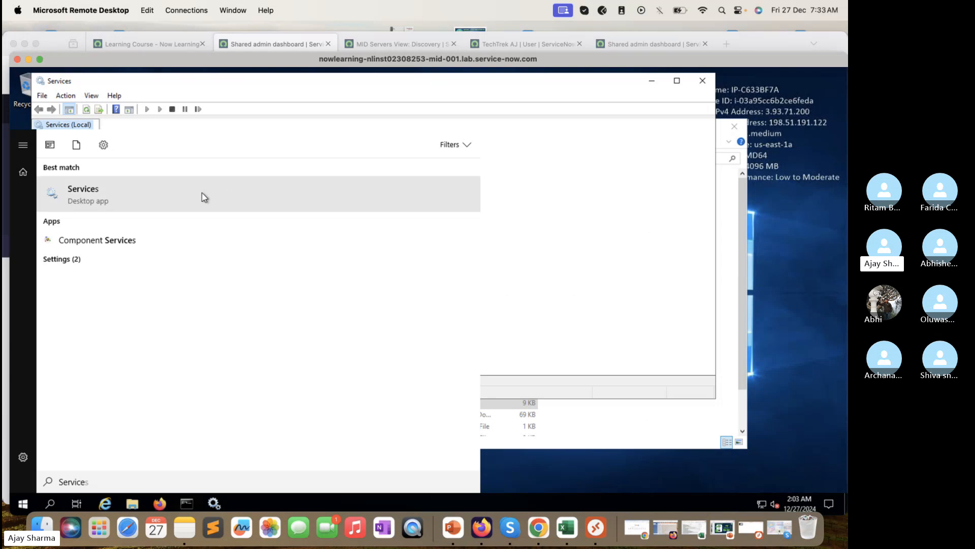
# Step: Jump to the ServiceNow MID Server services and widen the Name column to show full names
pyautogui.click(587, 90)
pyautogui.click(287, 300)
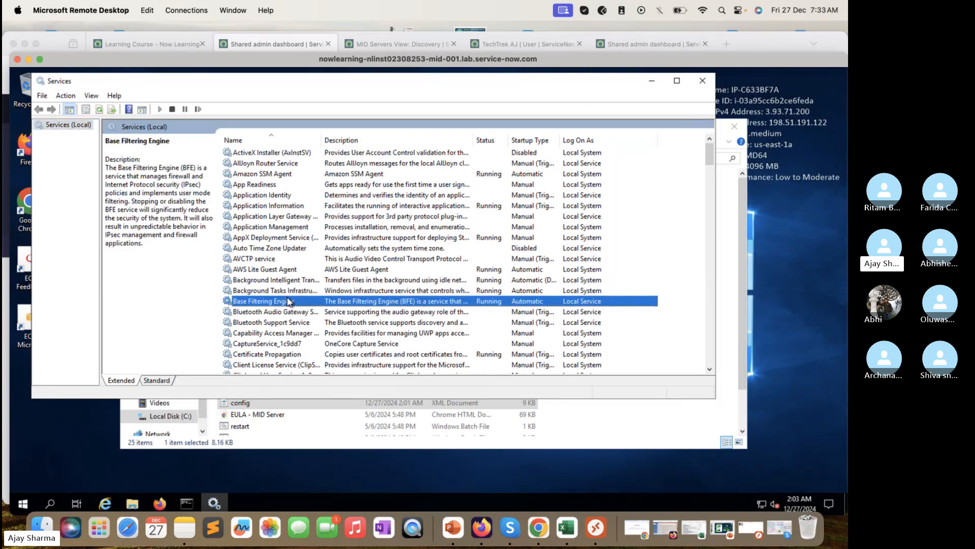
pyautogui.write('ser')
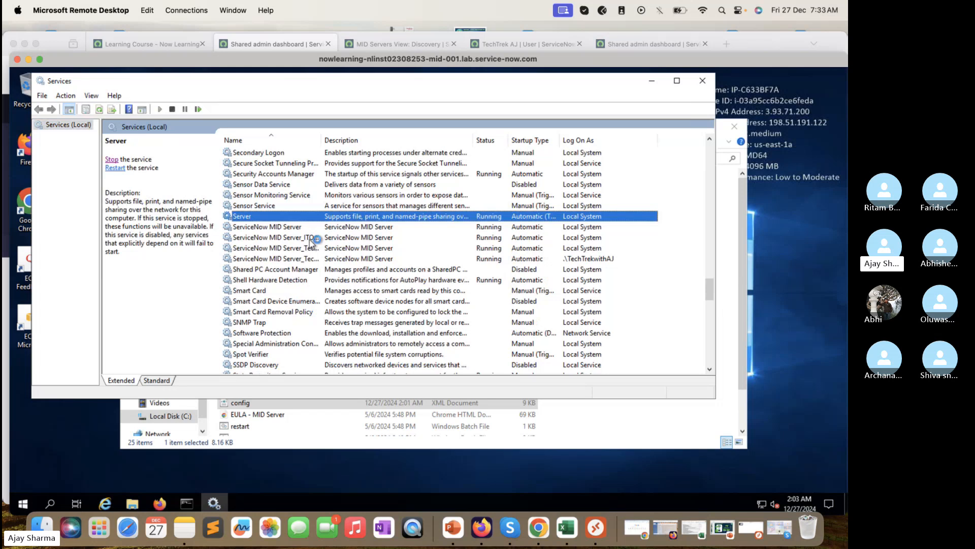
pyautogui.click(309, 237)
pyautogui.click(310, 248)
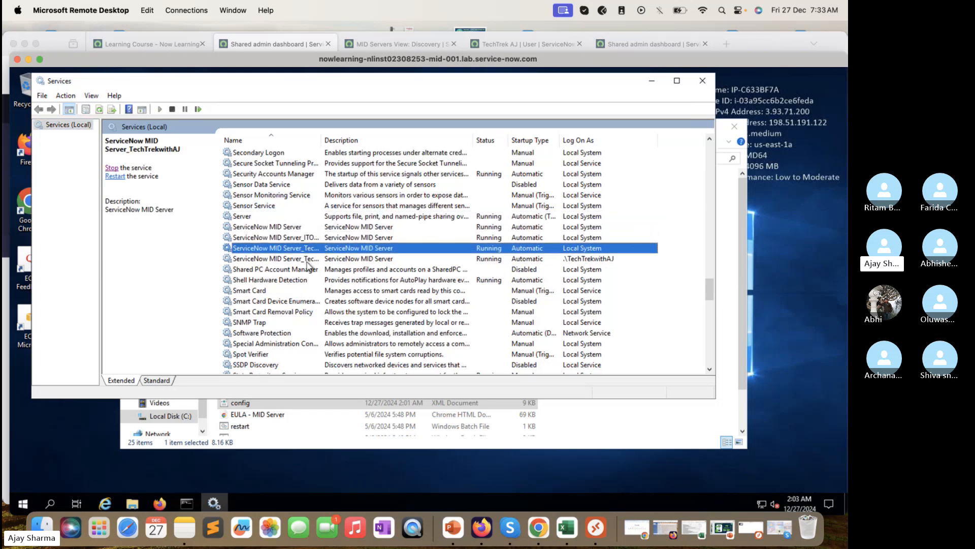
pyautogui.click(309, 259)
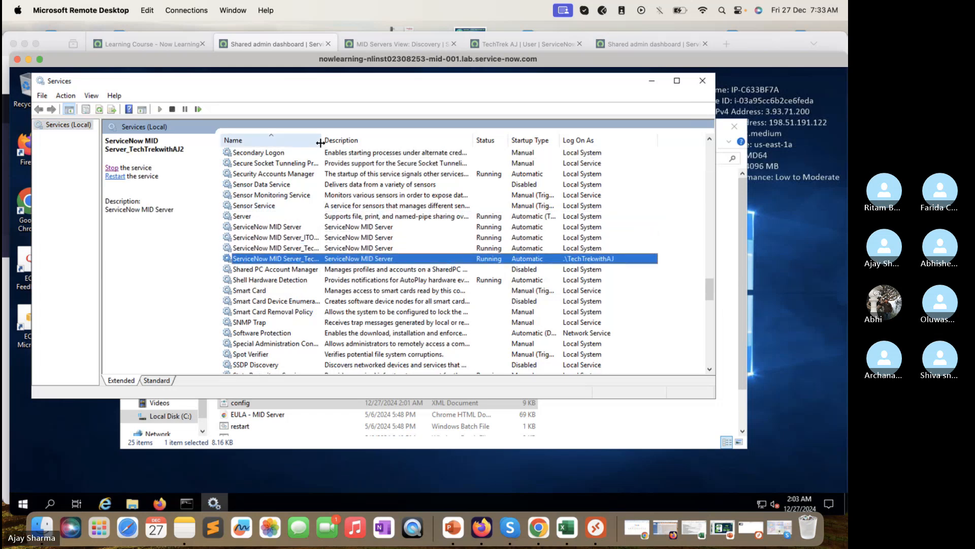
pyautogui.moveTo(321, 144); pyautogui.dragTo(444, 163)
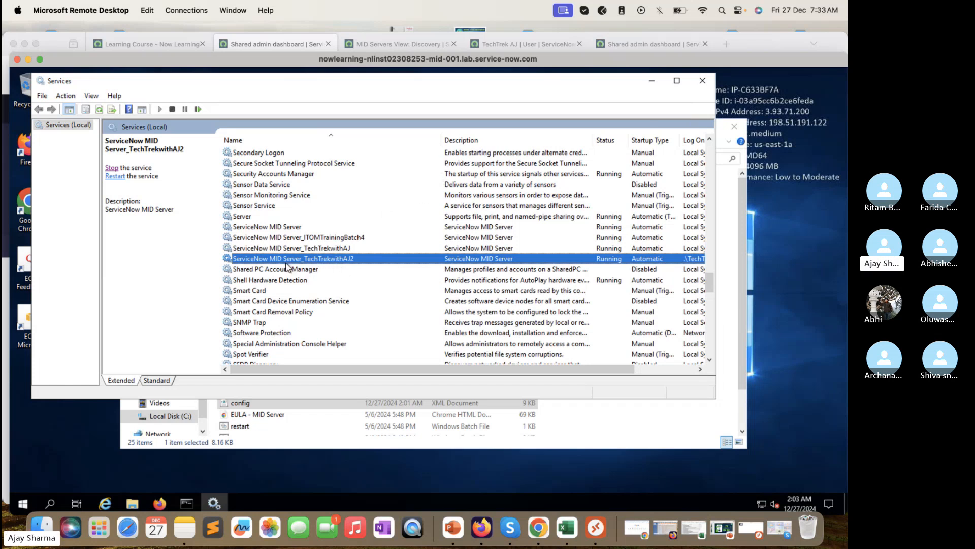
pyautogui.click(343, 238)
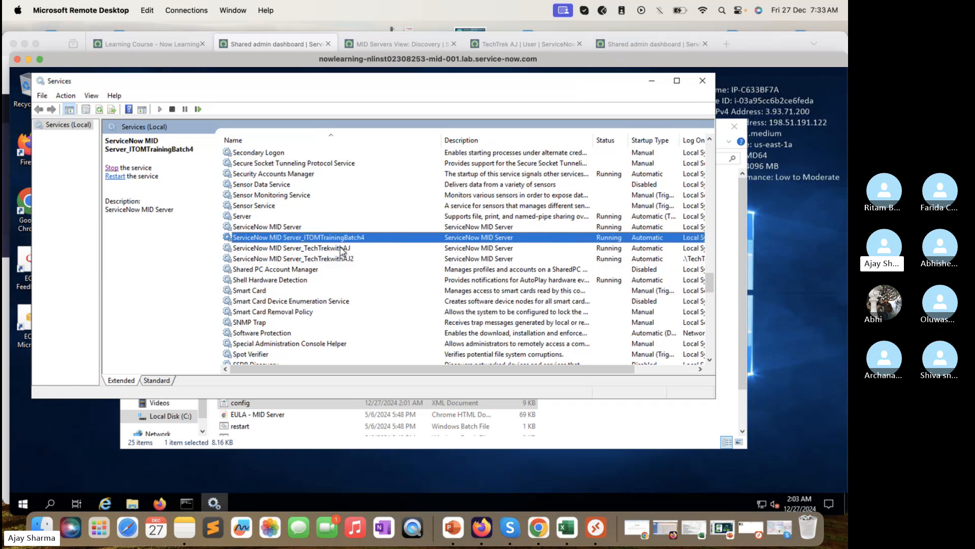
pyautogui.click(338, 260)
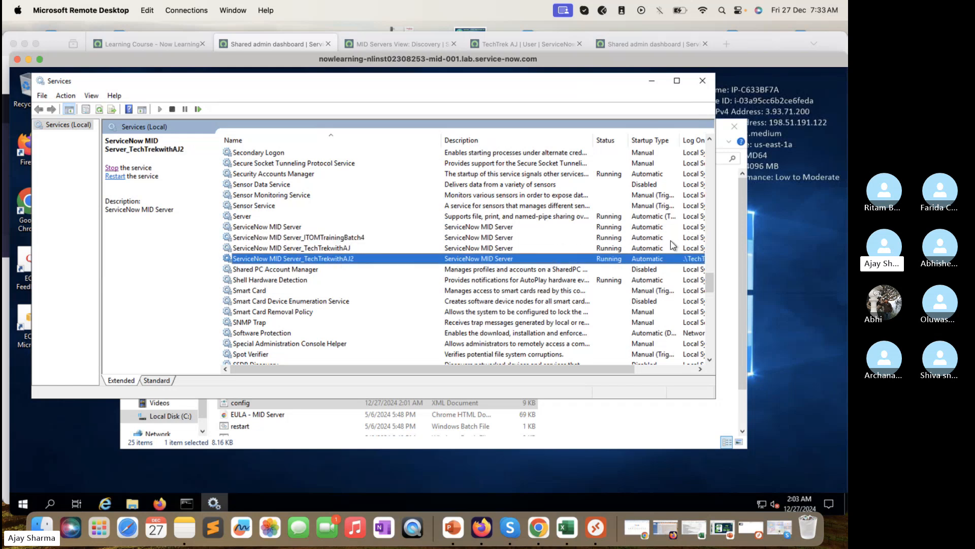
# Step: Widen the window to compare Log On As for the TechTrekwithAJ and TechTrekwithAJ2 services
pyautogui.click(717, 228)
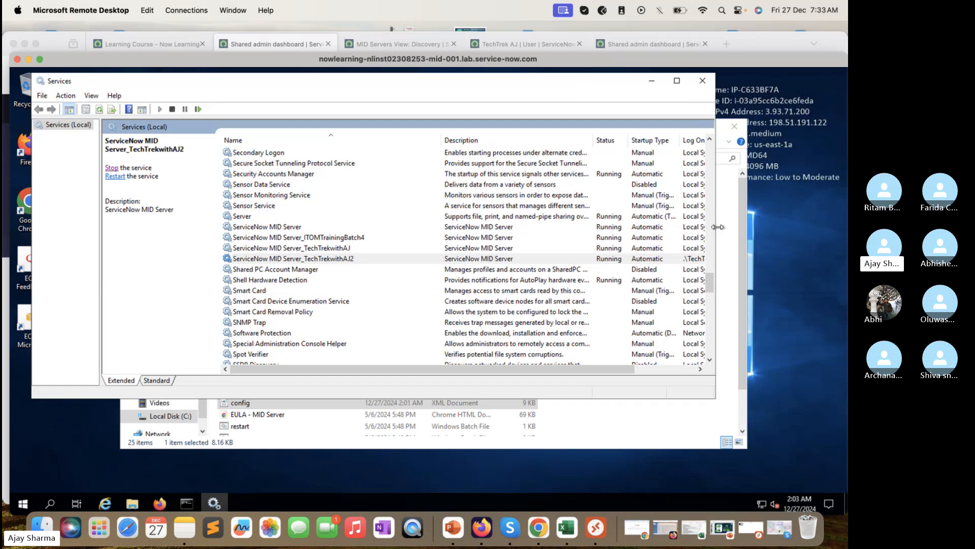
pyautogui.moveTo(717, 227); pyautogui.dragTo(773, 223)
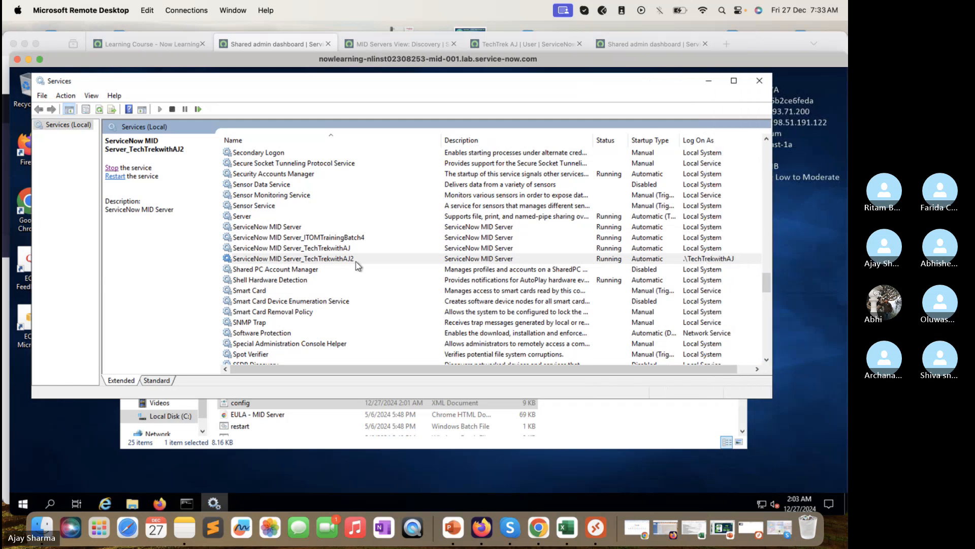
pyautogui.click(703, 249)
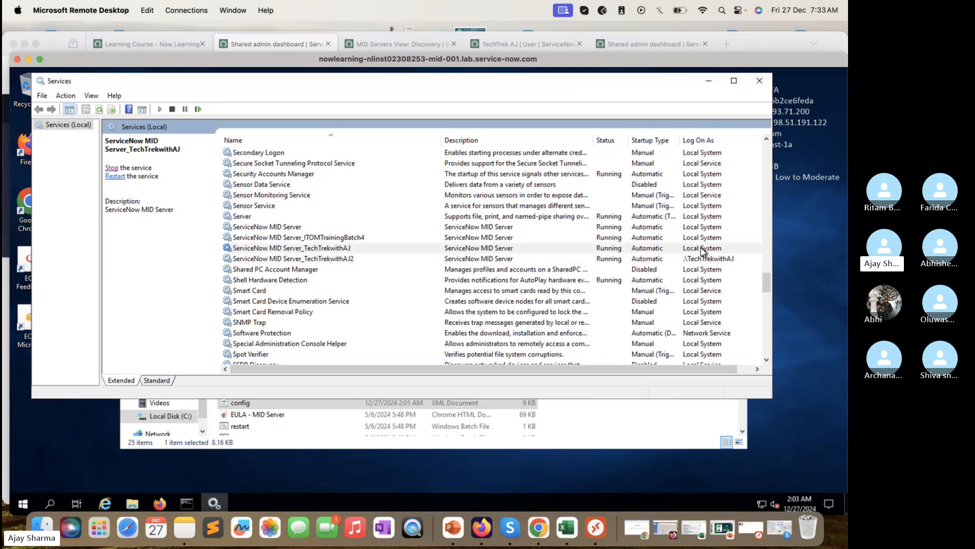
pyautogui.click(697, 261)
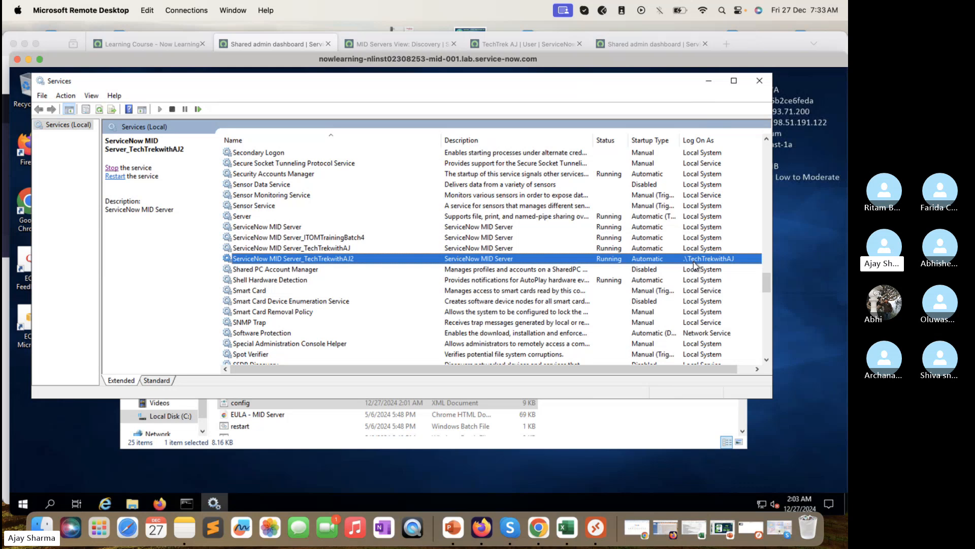
pyautogui.click(333, 247)
pyautogui.click(313, 237)
pyautogui.click(294, 227)
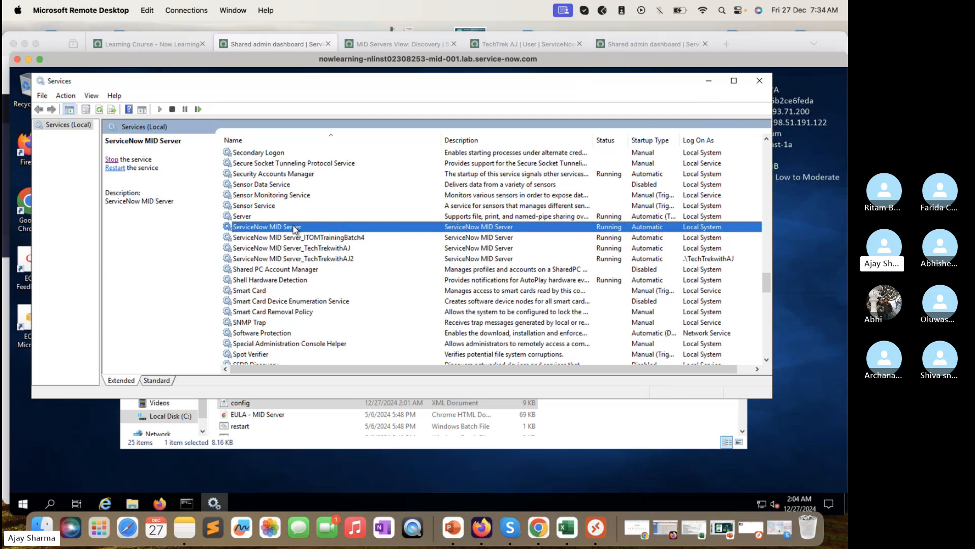
pyautogui.click(323, 239)
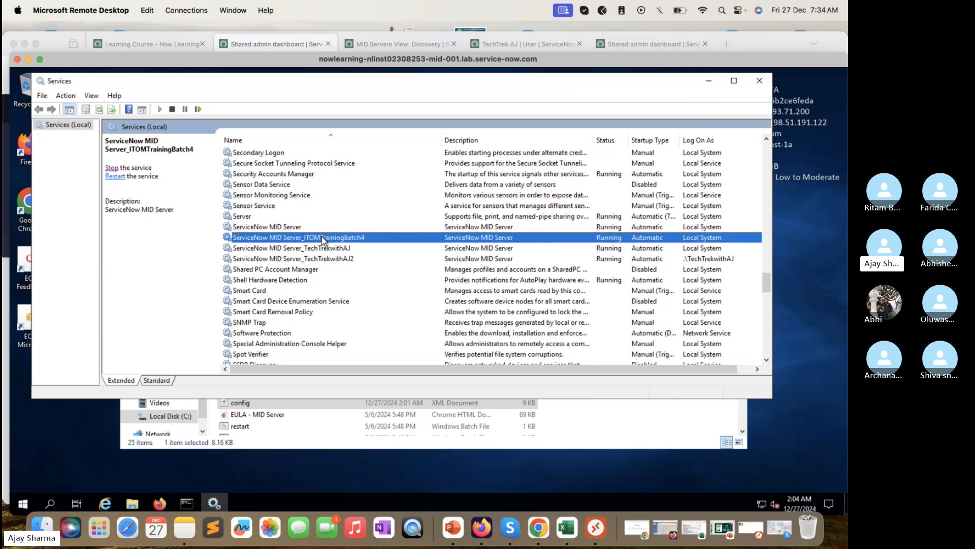
pyautogui.click(329, 249)
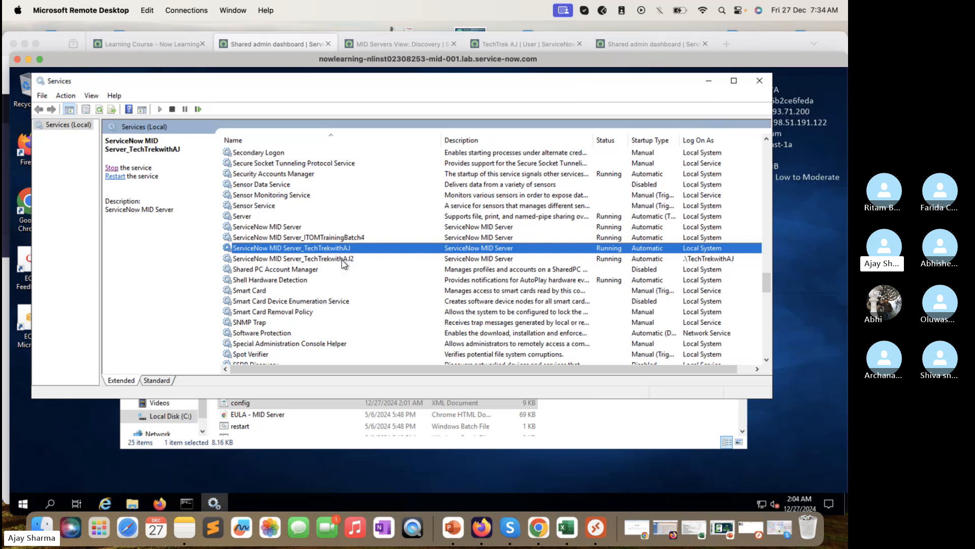
pyautogui.click(343, 259)
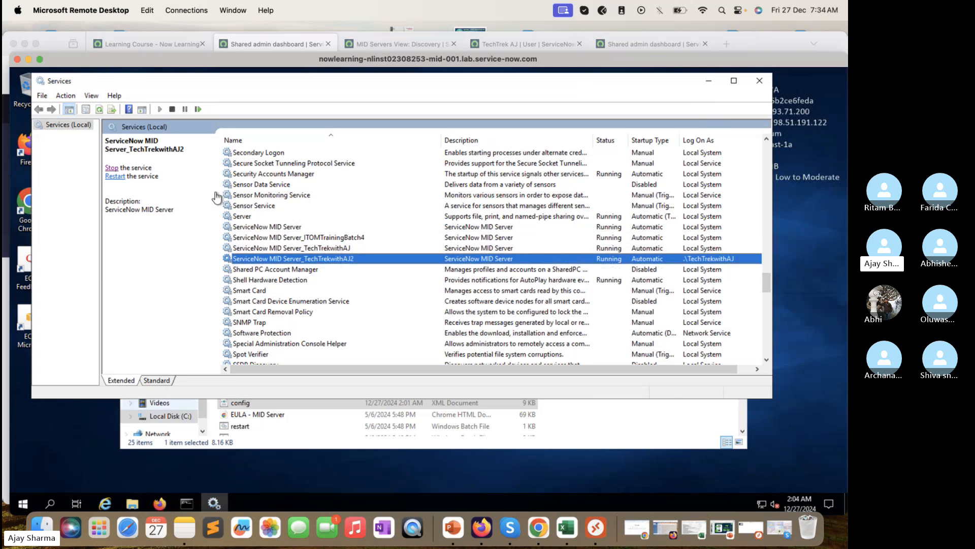
pyautogui.click(373, 45)
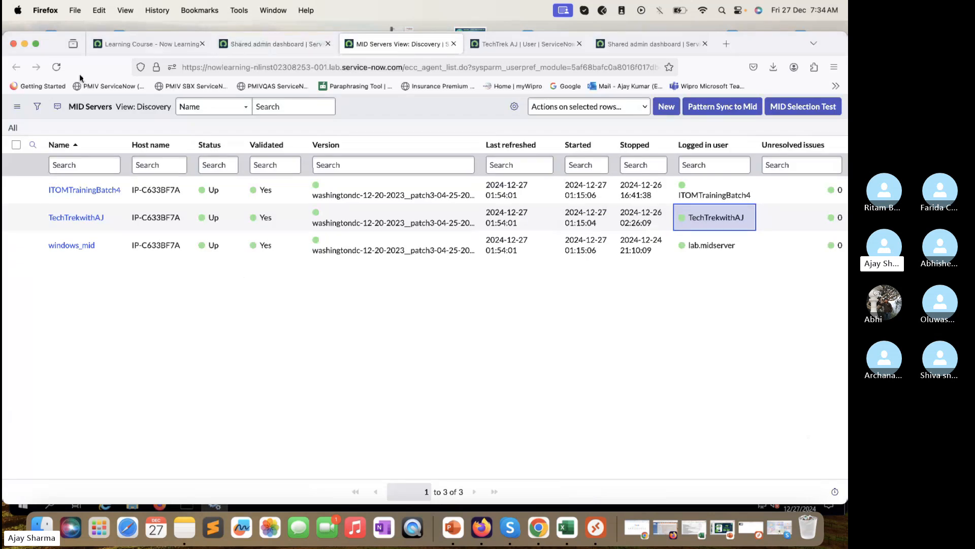
# Step: Reload the MID Servers list, note TechTrekwithAJ2's user TechTrekwithAJ, and open its record in a new tab
pyautogui.click(56, 67)
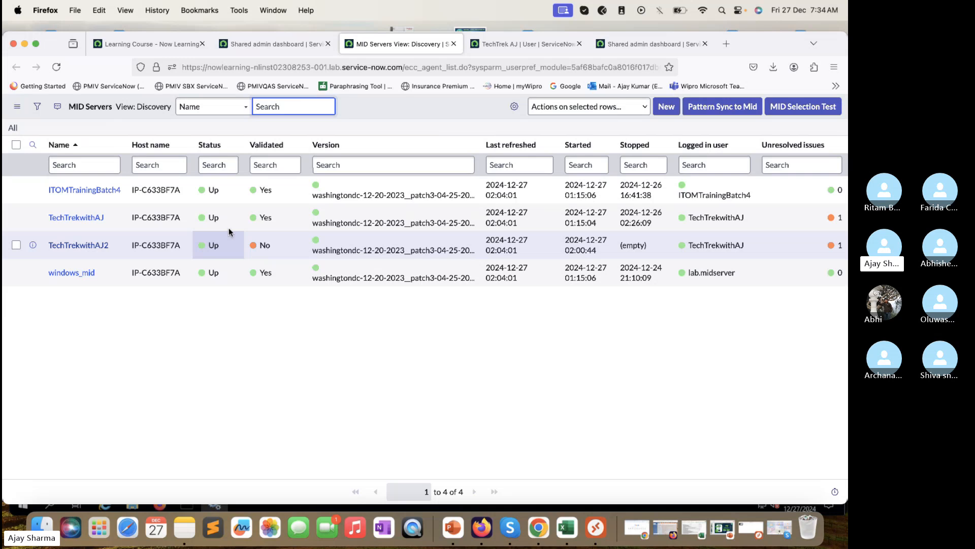
pyautogui.click(752, 249)
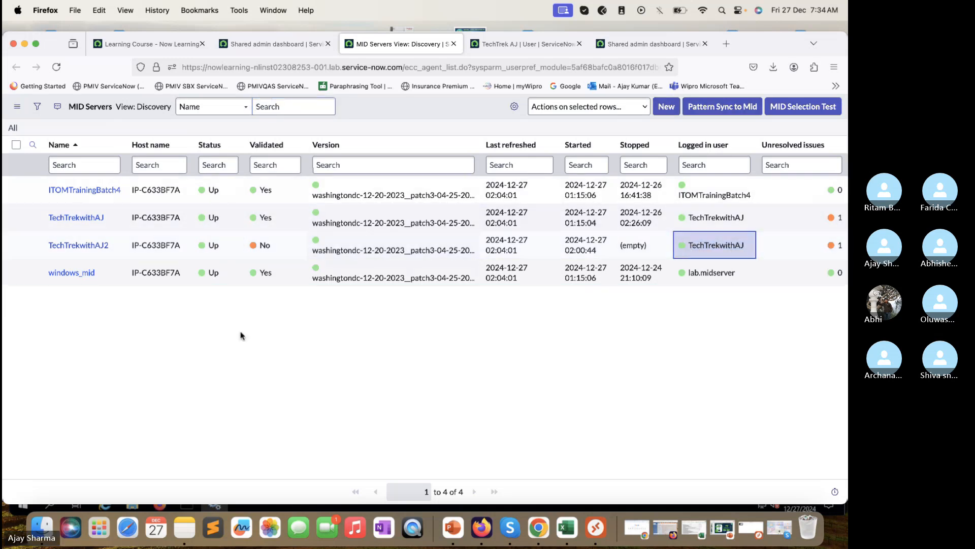
pyautogui.rightClick(34, 246)
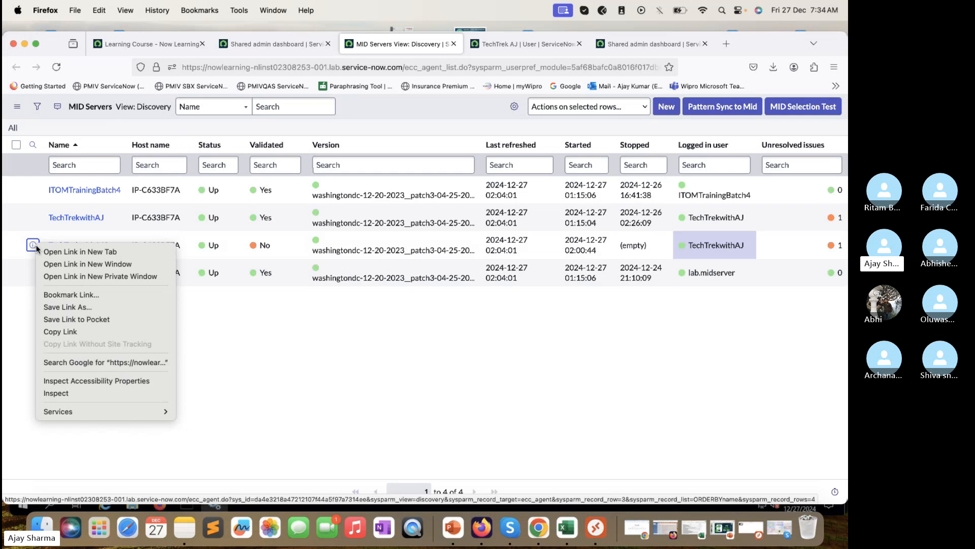
pyautogui.click(76, 251)
pyautogui.click(475, 45)
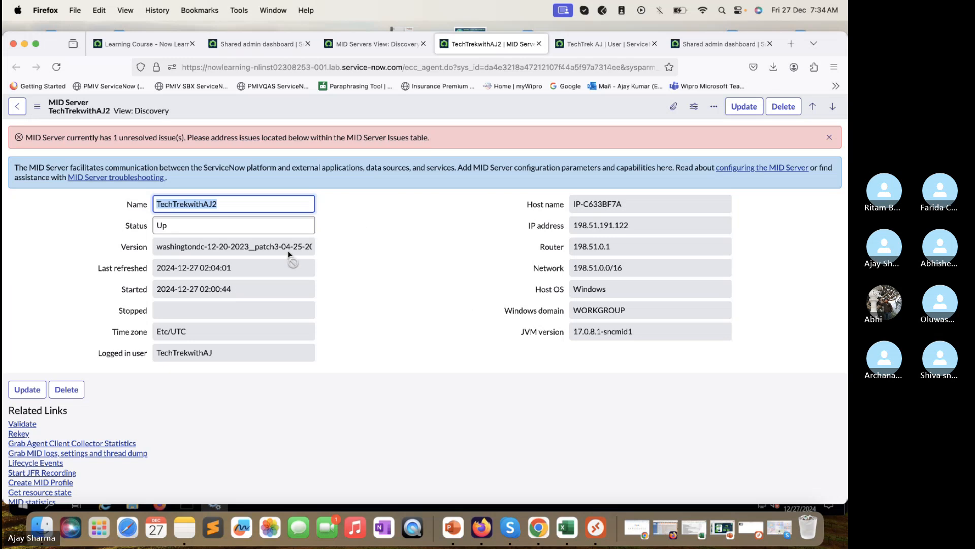
# Step: Open the loggedInUserIsNotUnique MID Server issue for TechTrekwithAJ2 in a new browser tab
pyautogui.scroll(-3, 289, 254)
pyautogui.scroll(3, 289, 253)
pyautogui.scroll(-5, 290, 252)
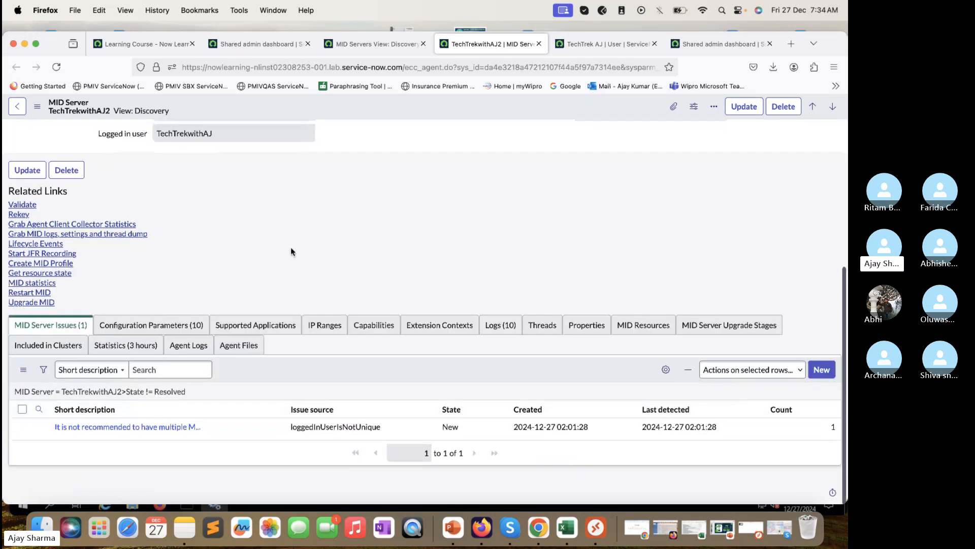
pyautogui.click(799, 427)
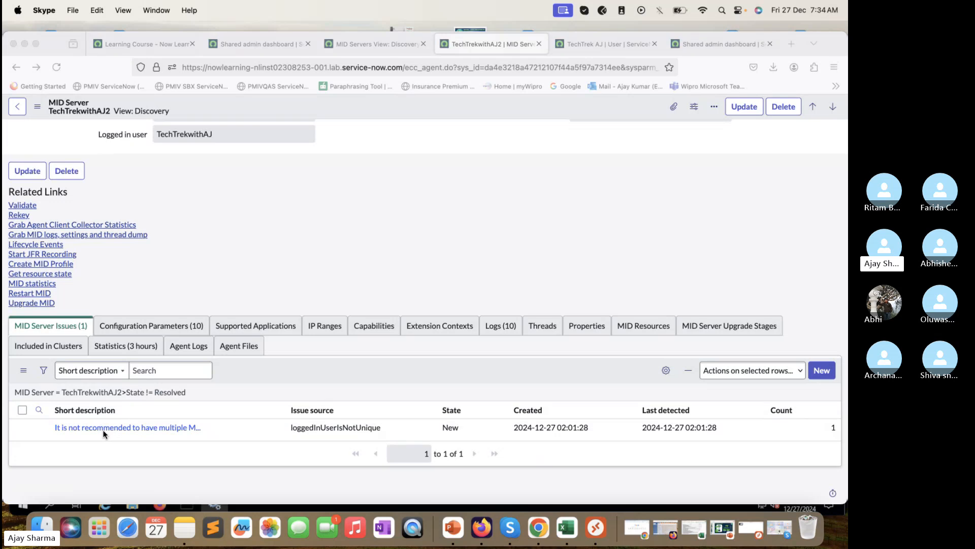
pyautogui.click(43, 470)
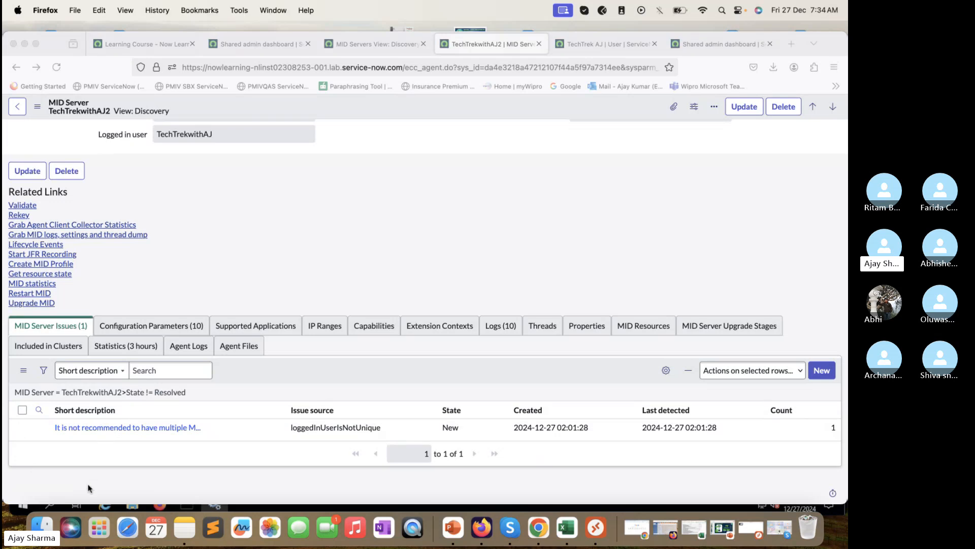
pyautogui.rightClick(39, 431)
pyautogui.click(76, 337)
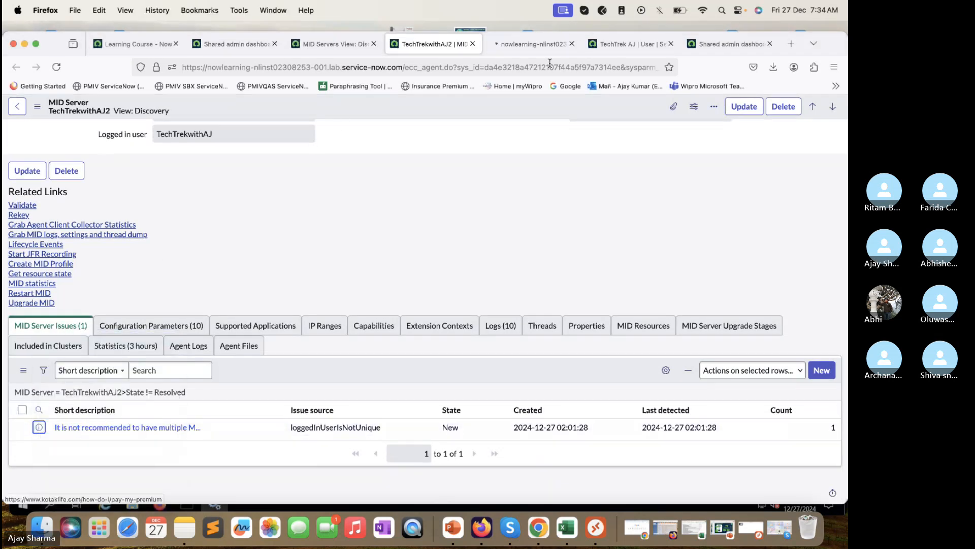
pyautogui.click(544, 45)
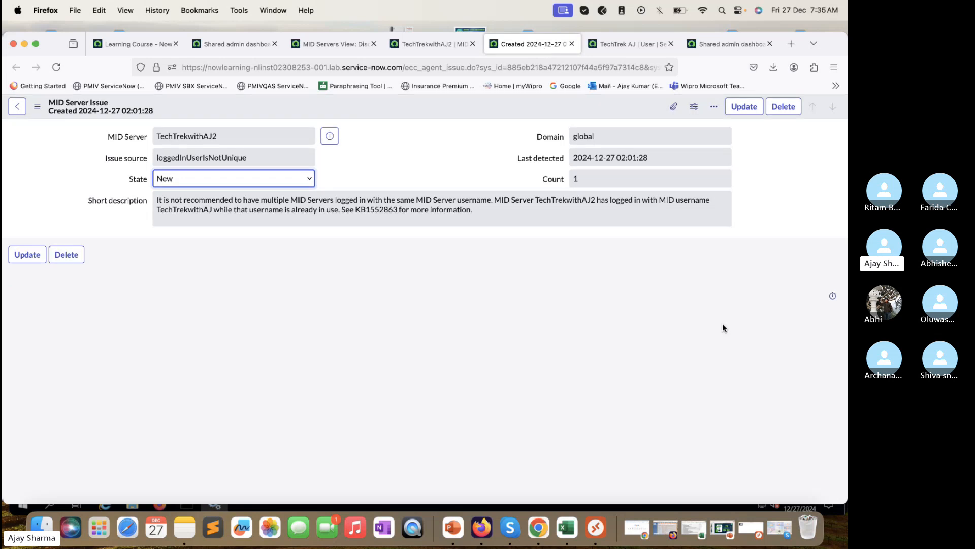
# Step: Glance at the video call, then reload the TechTrekwithAJ2 MID Server record
pyautogui.click(740, 492)
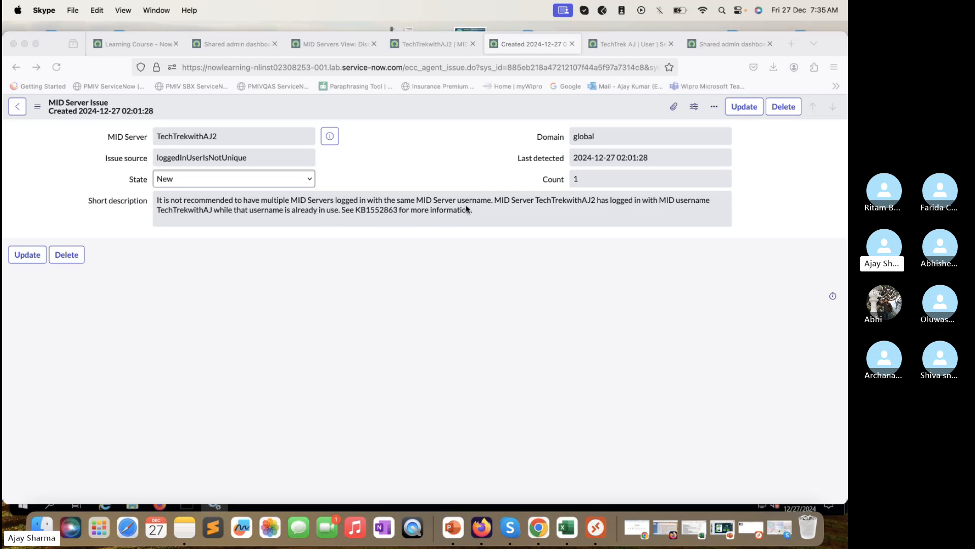
pyautogui.click(495, 204)
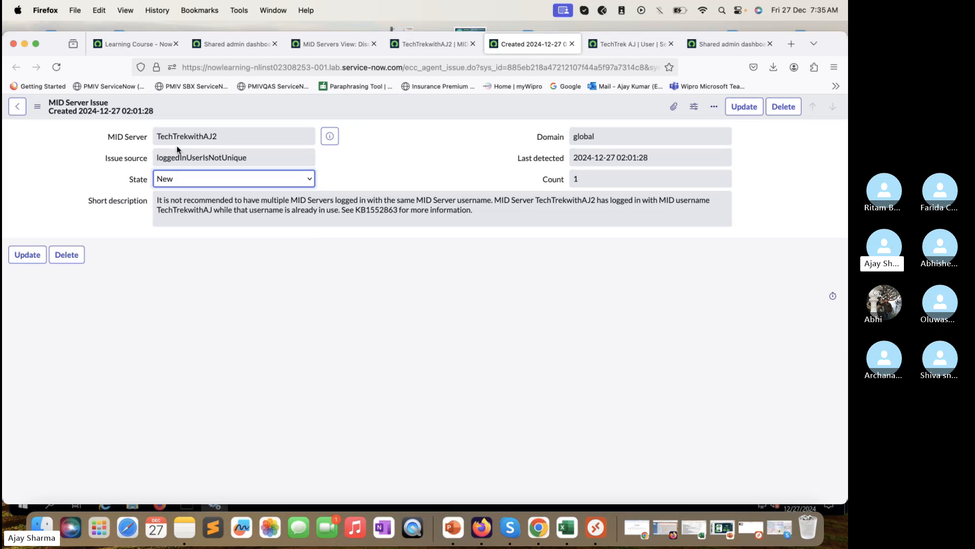
pyautogui.click(441, 45)
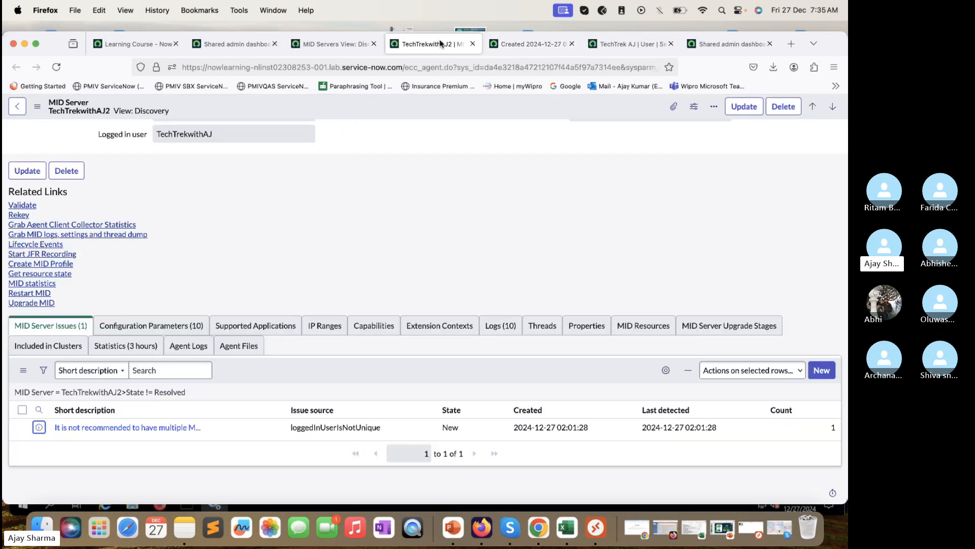
pyautogui.click(58, 69)
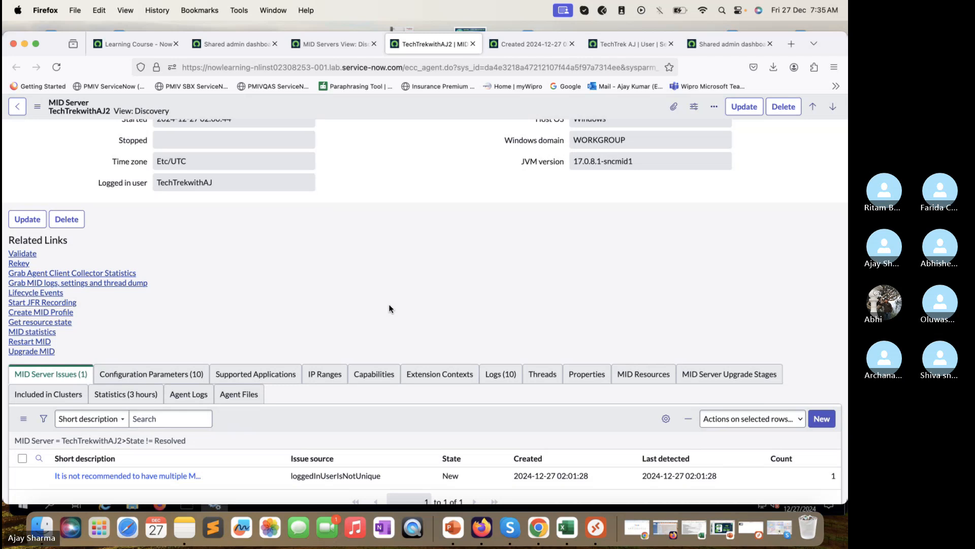
# Step: Set the duplicate-username issue's State to Resolved and save the issue record
pyautogui.click(504, 42)
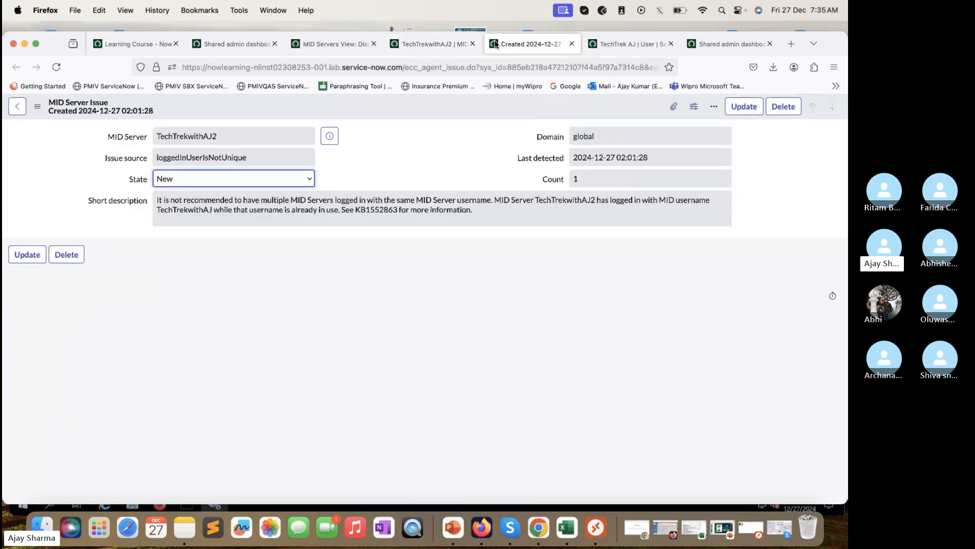
pyautogui.click(293, 178)
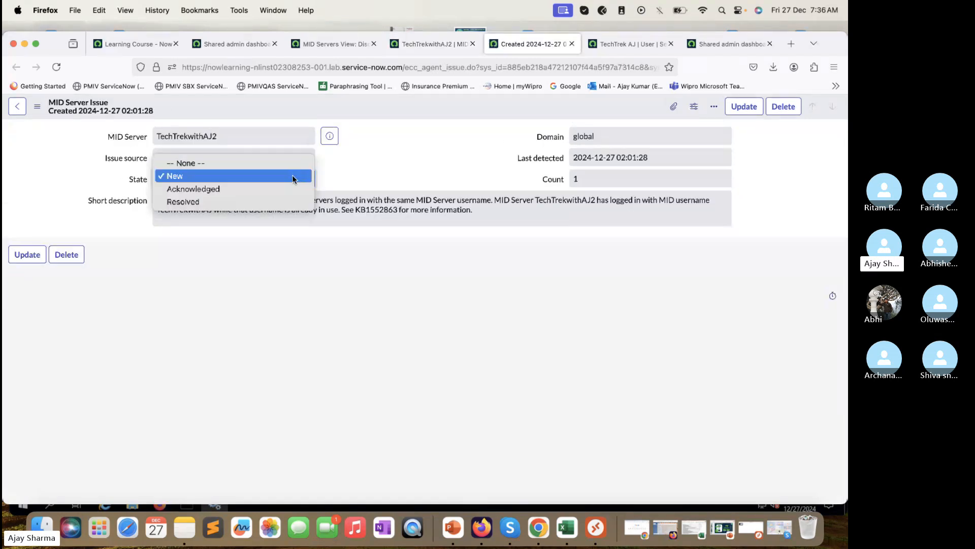
pyautogui.click(238, 200)
pyautogui.rightClick(386, 107)
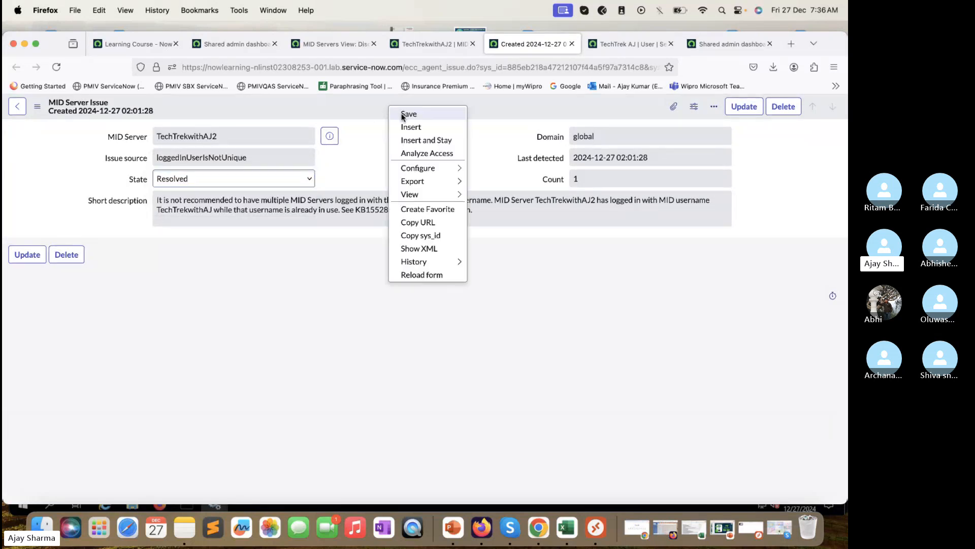
pyautogui.click(401, 115)
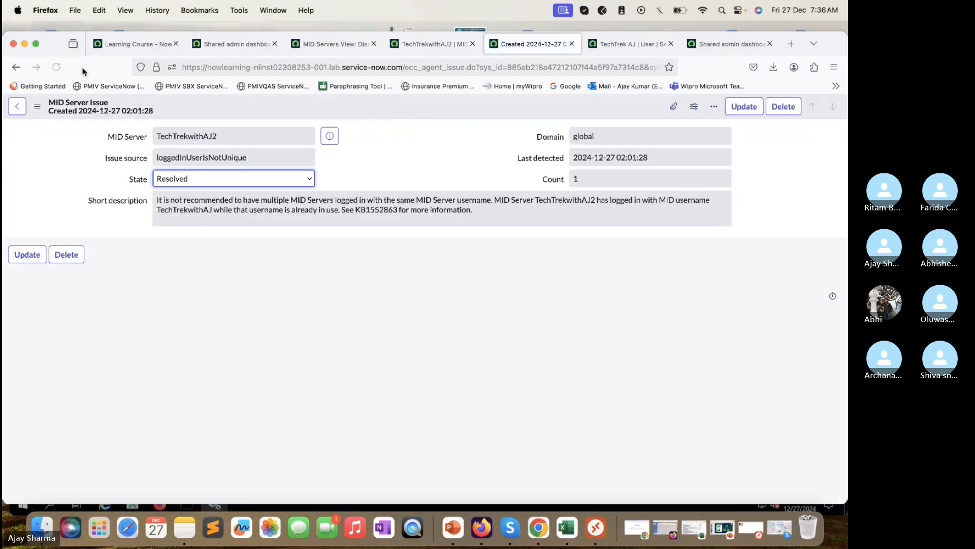
pyautogui.click(443, 46)
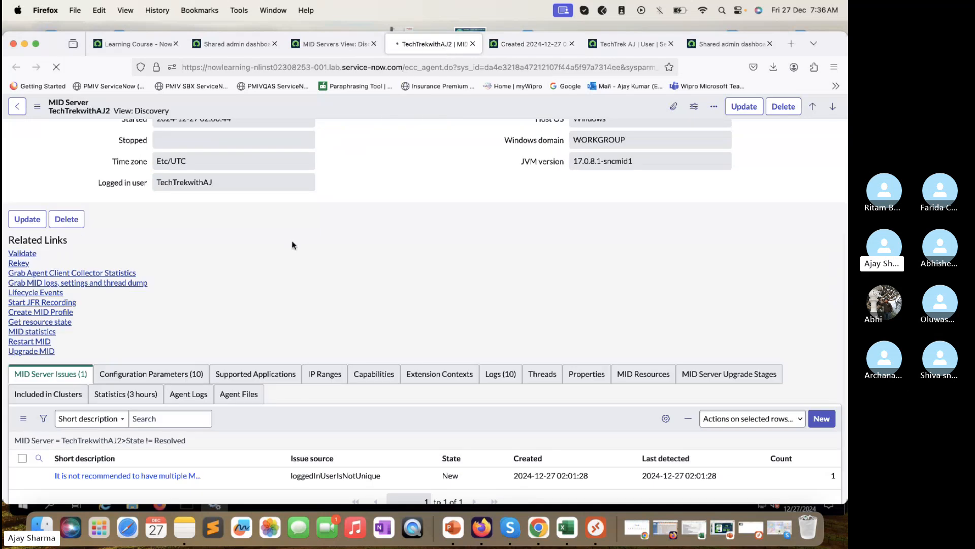
# Step: Run Validate on the TechTrekwithAJ2 MID Server and confirm with OK
pyautogui.scroll(-2, 292, 242)
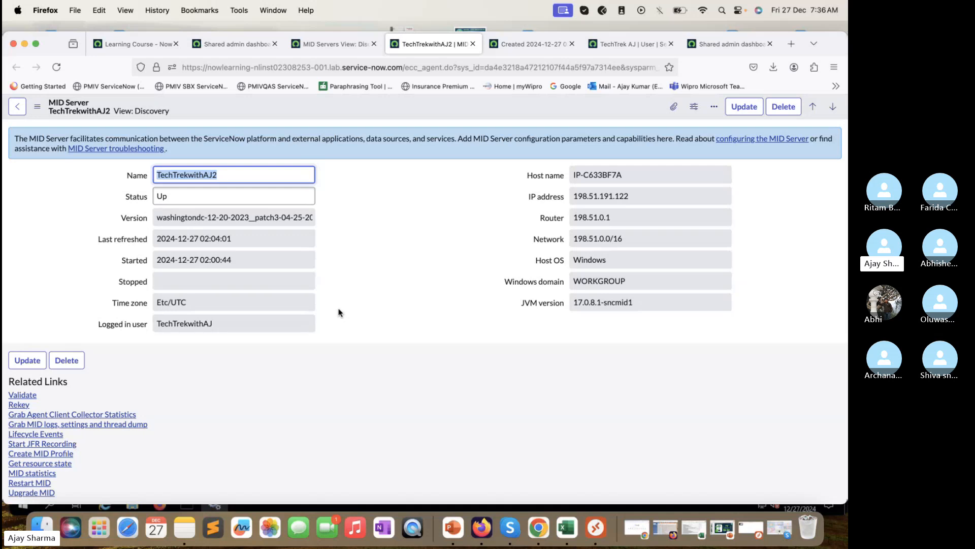
pyautogui.scroll(-4, 339, 312)
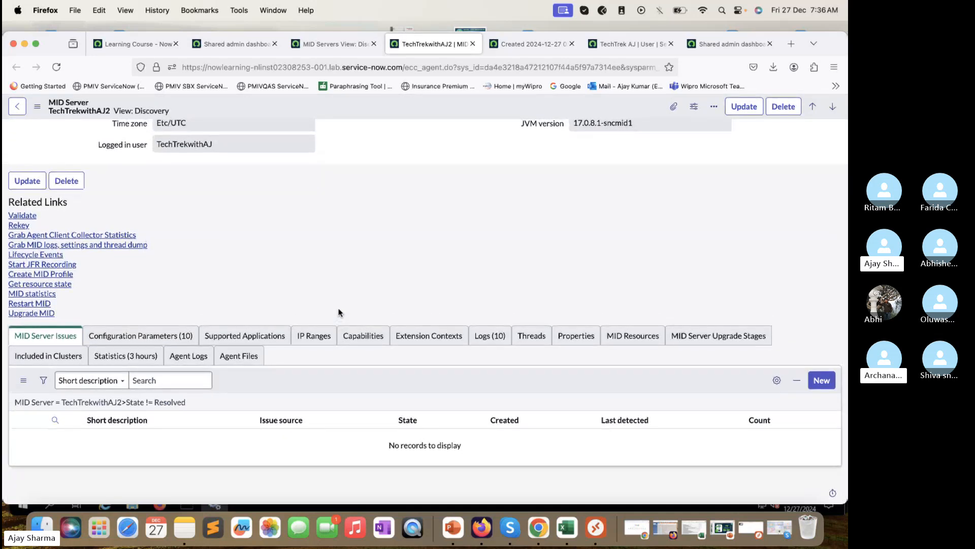
pyautogui.scroll(4, 339, 312)
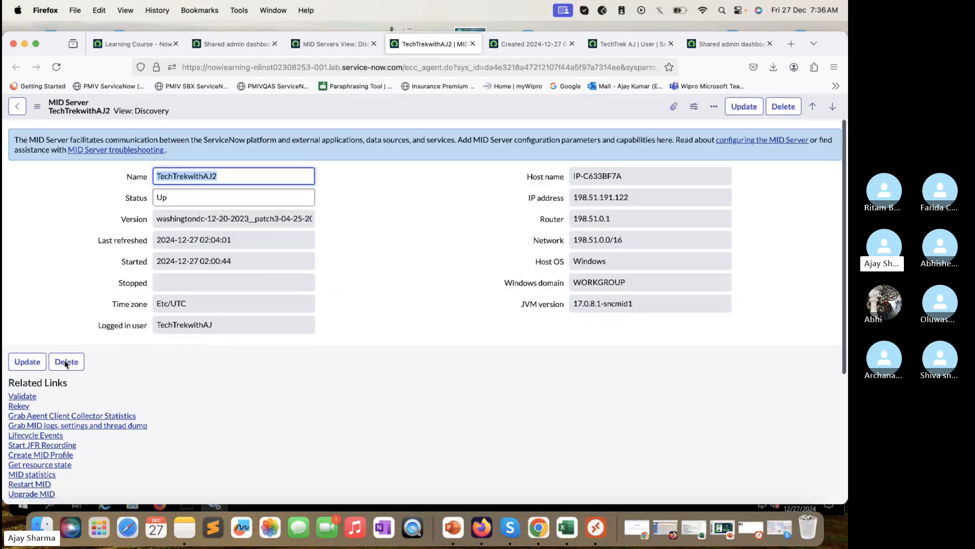
pyautogui.click(24, 396)
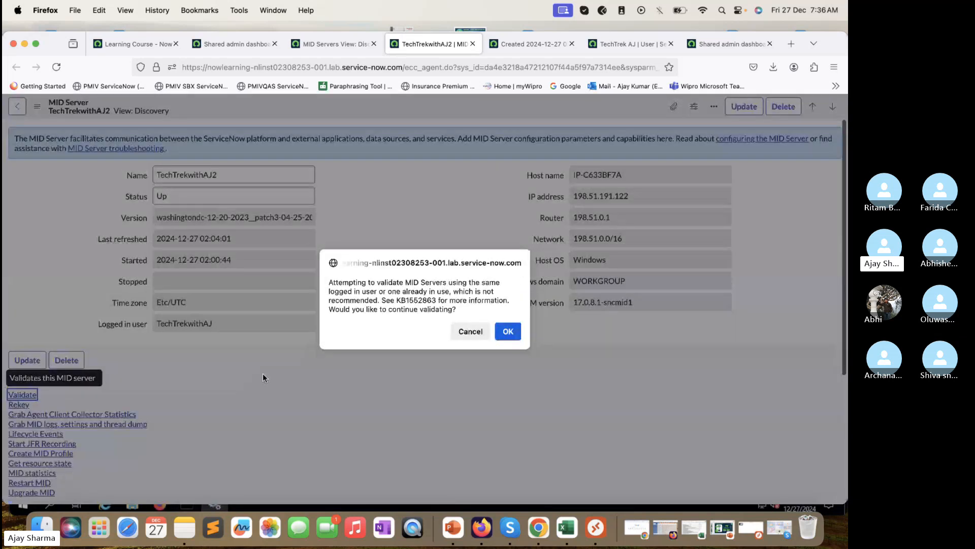
pyautogui.click(508, 331)
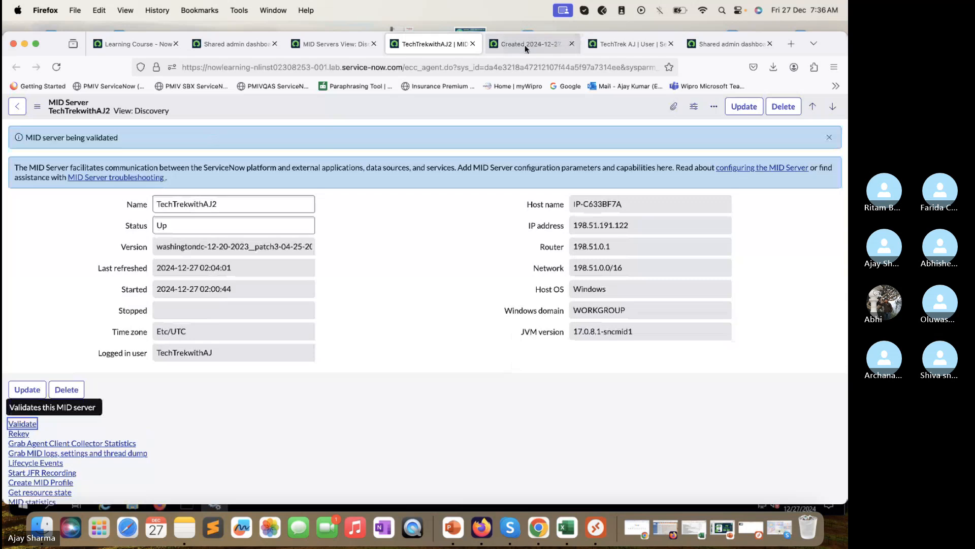
# Step: Dismiss the selection criteria prompt and close the resolved issue's tab
pyautogui.moveTo(525, 44)
pyautogui.click(521, 124)
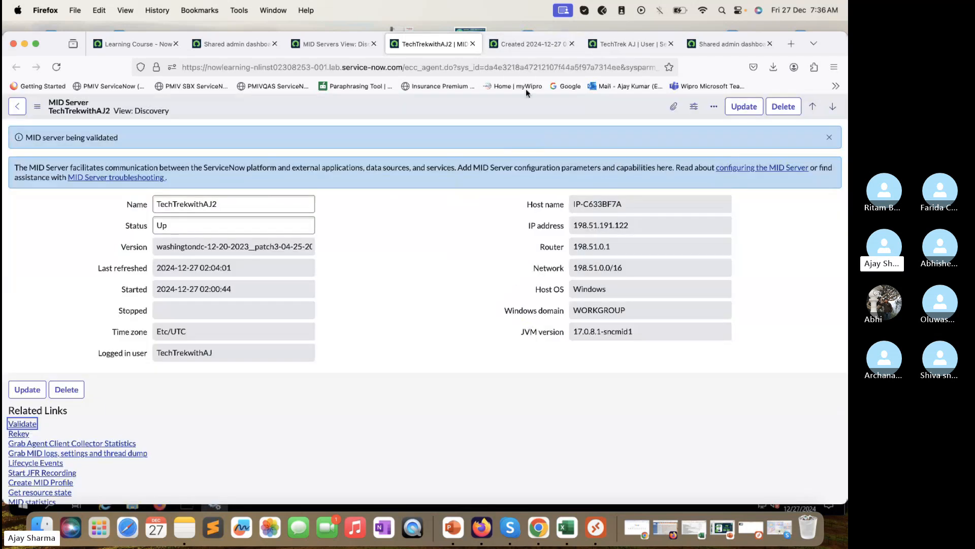
pyautogui.click(533, 47)
pyautogui.click(572, 44)
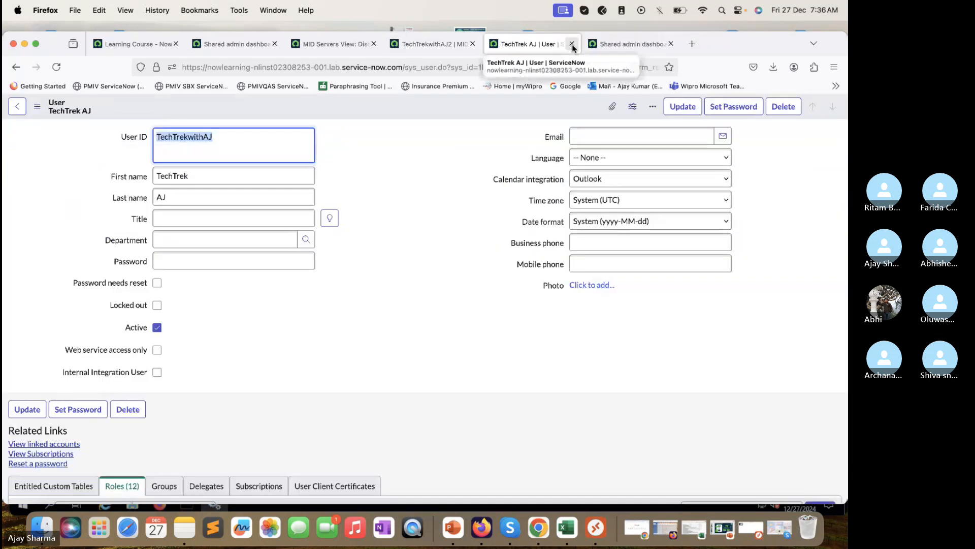
pyautogui.click(415, 48)
# Step: Refresh the MID Servers list so TechTrekwithAJ2 shows Validating with 0 issues
pyautogui.click(348, 53)
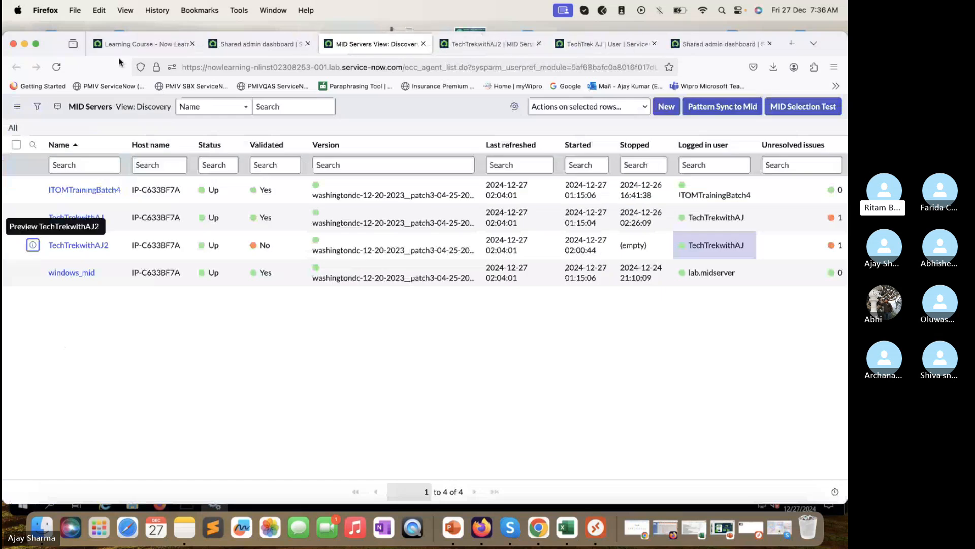
pyautogui.click(58, 69)
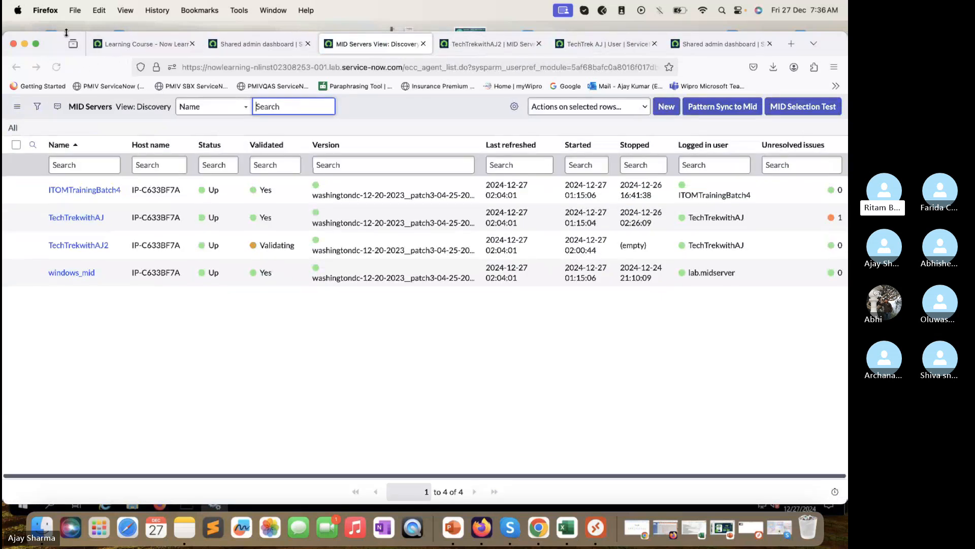
pyautogui.moveTo(66, 32); pyautogui.dragTo(66, 27)
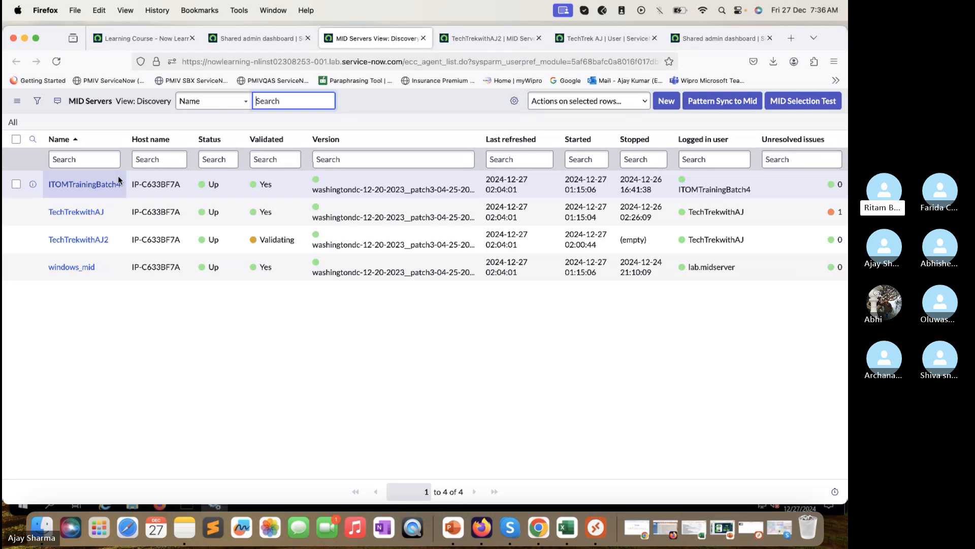
# Step: Open TechTrekwithAJ's MID Server record in a new tab
pyautogui.rightClick(33, 212)
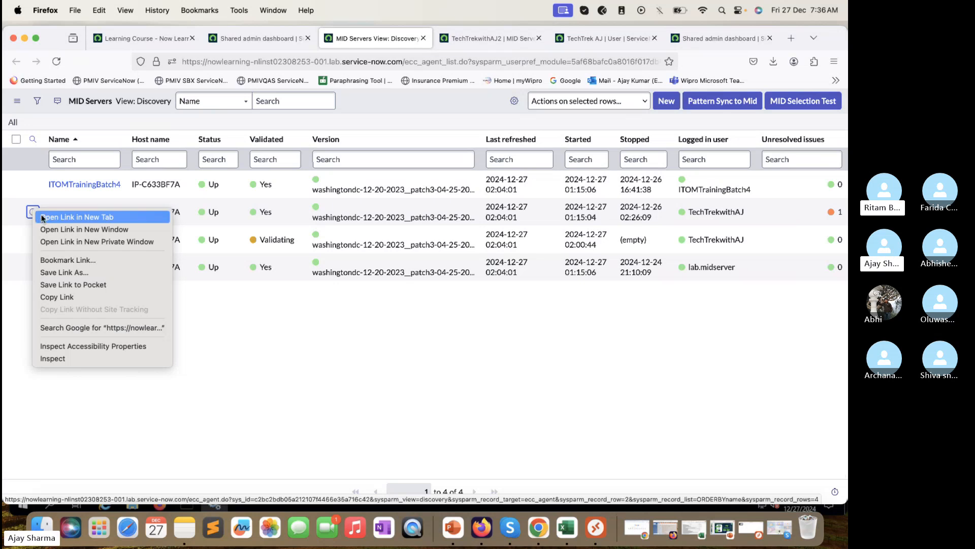
pyautogui.click(42, 218)
pyautogui.click(434, 41)
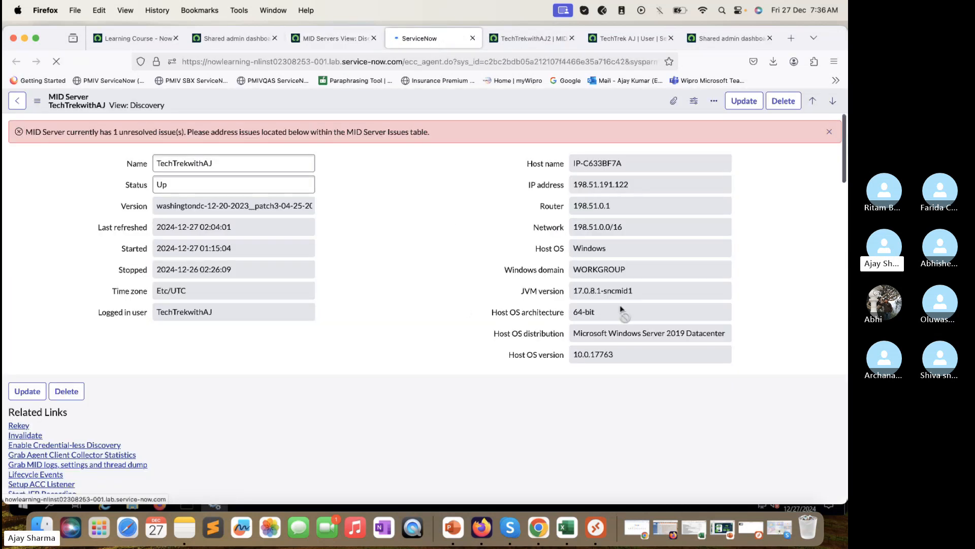
# Step: Change TechTrekwithAJ's loggedInUserIsNotUnique issue State to Resolved inline and save the record
pyautogui.scroll(-5, 620, 309)
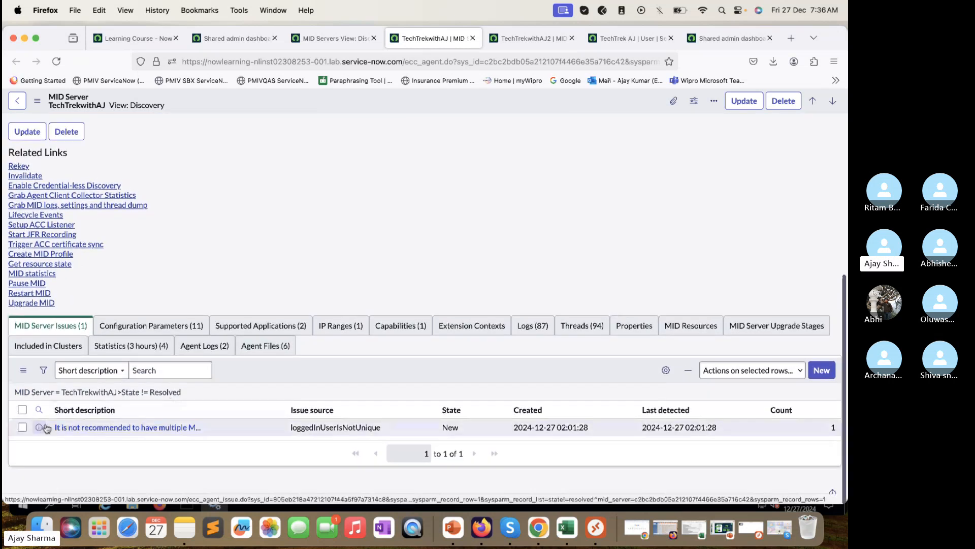
pyautogui.click(475, 433)
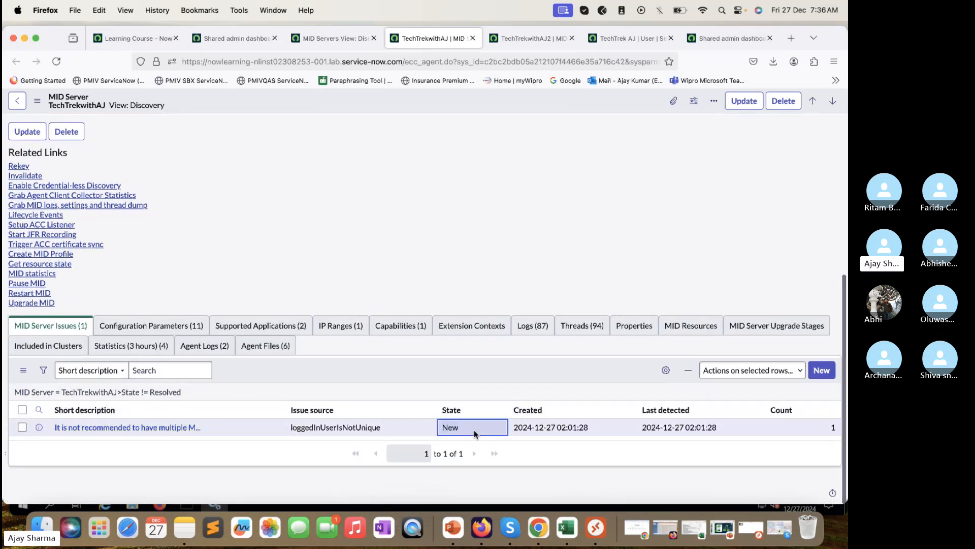
pyautogui.doubleClick(475, 433)
pyautogui.click(475, 432)
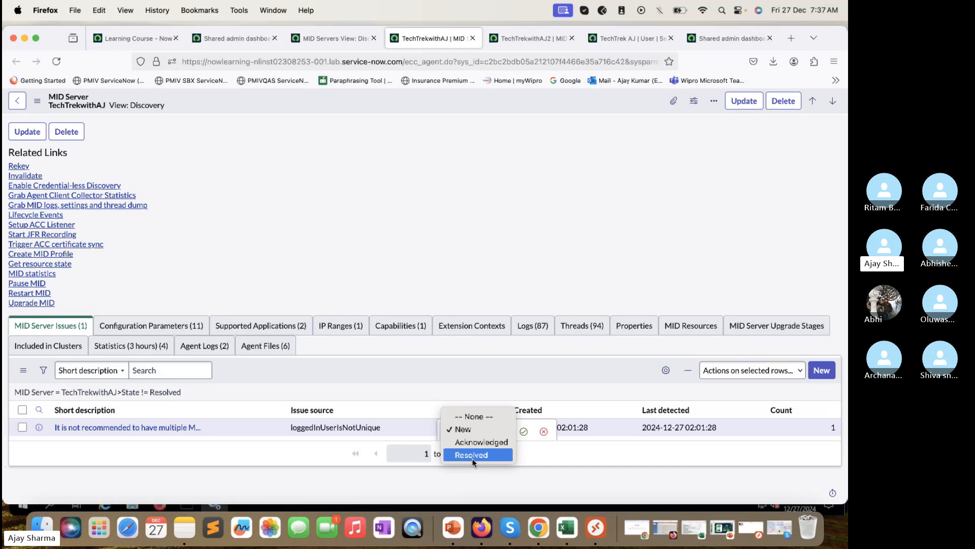
pyautogui.click(475, 454)
pyautogui.click(542, 431)
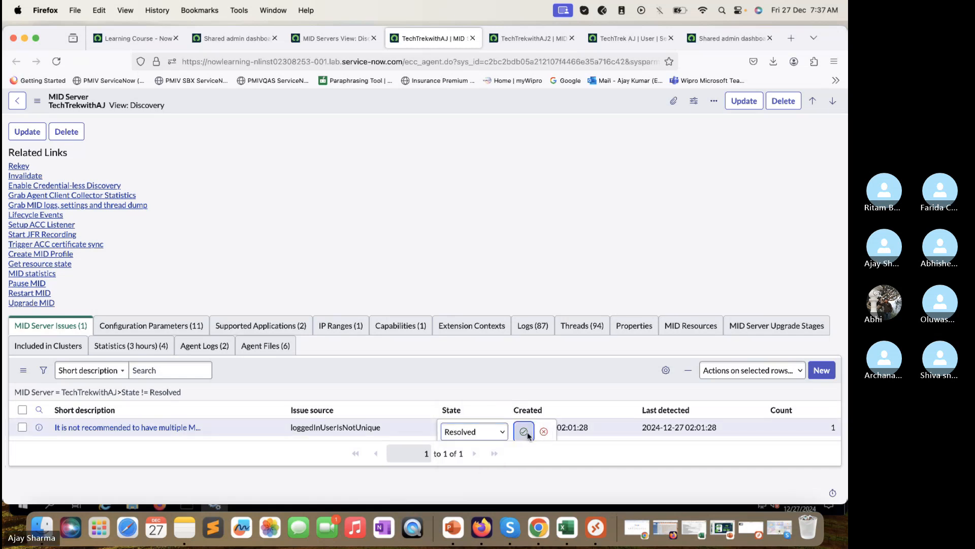
pyautogui.rightClick(421, 109)
pyautogui.click(432, 114)
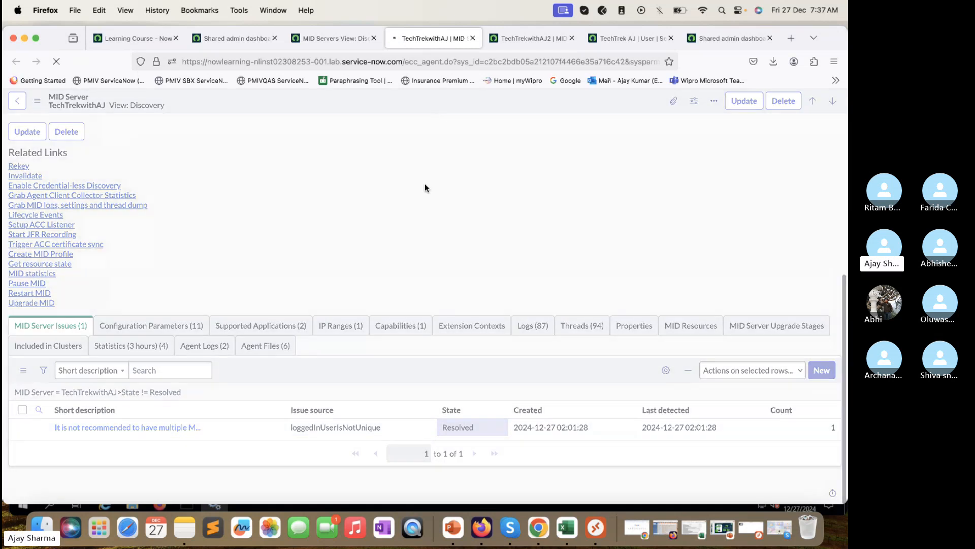
pyautogui.click(333, 39)
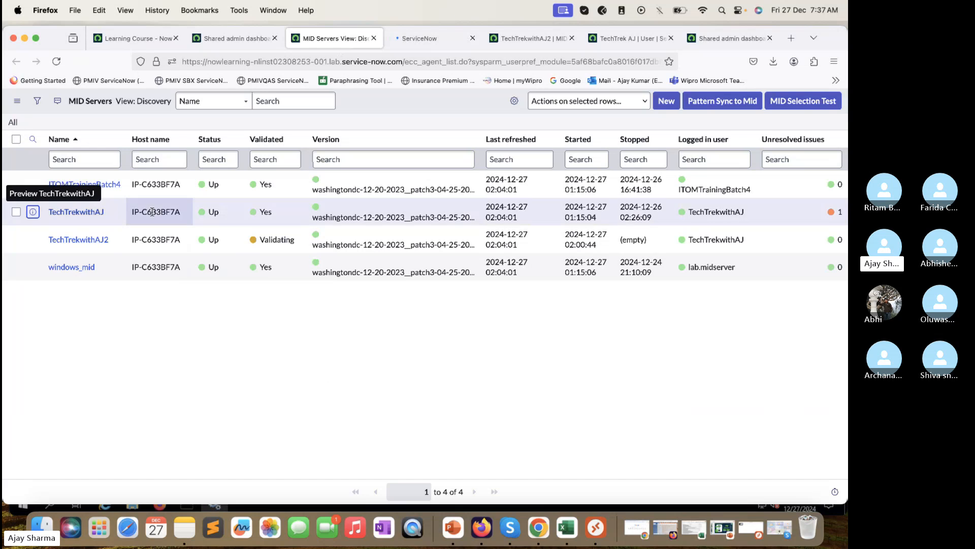
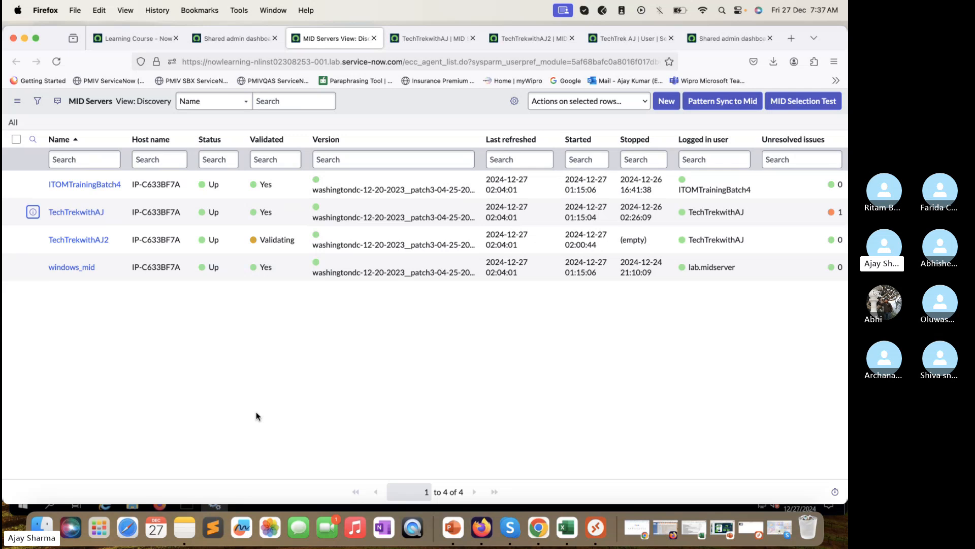
# Step: Reload the MID Servers list and open TechTrekwithAJ2's record in a new tab to review its issues
pyautogui.click(55, 60)
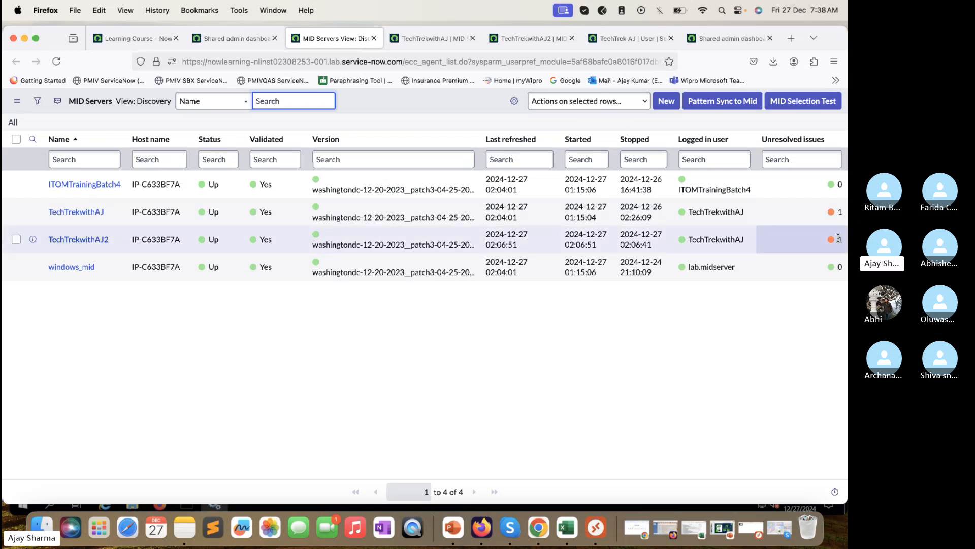
pyautogui.rightClick(33, 239)
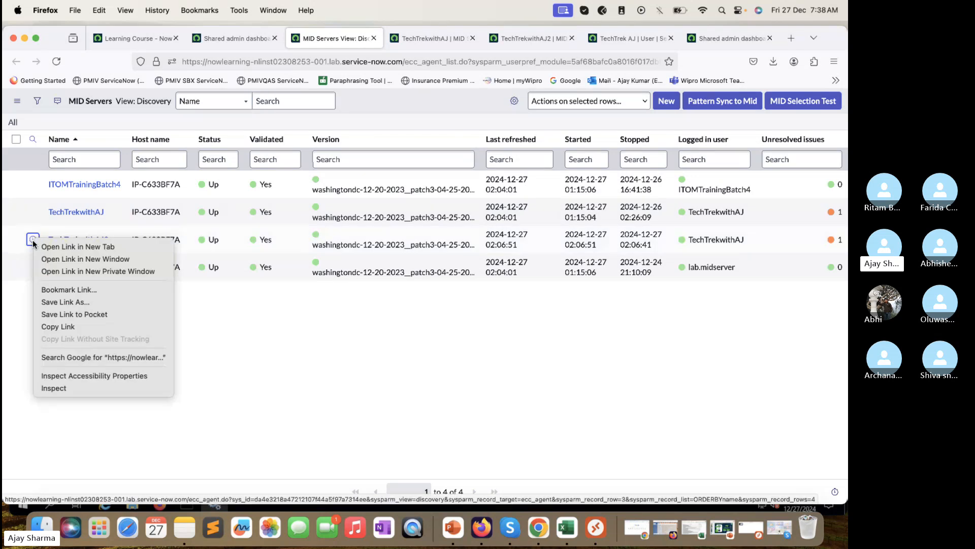
pyautogui.click(51, 247)
pyautogui.click(398, 39)
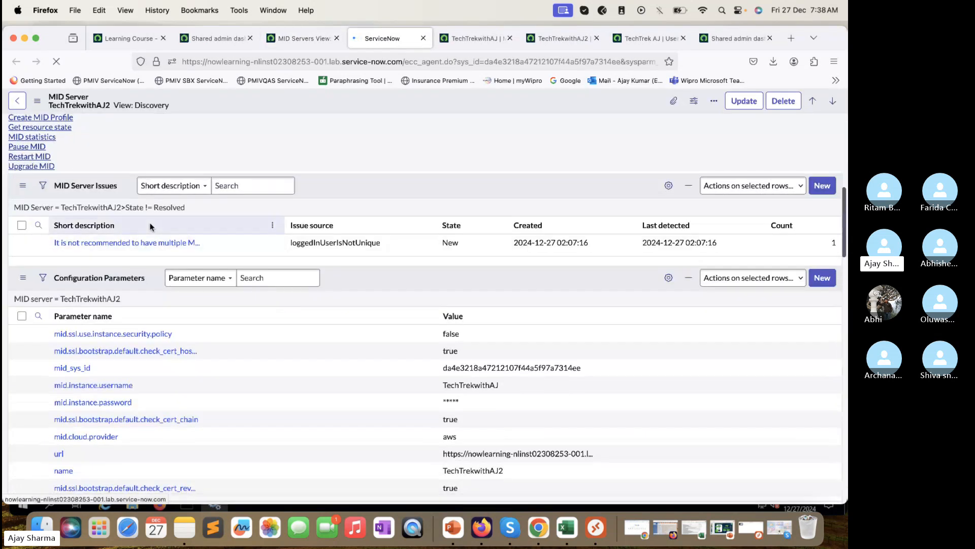
pyautogui.scroll(-5, 150, 403)
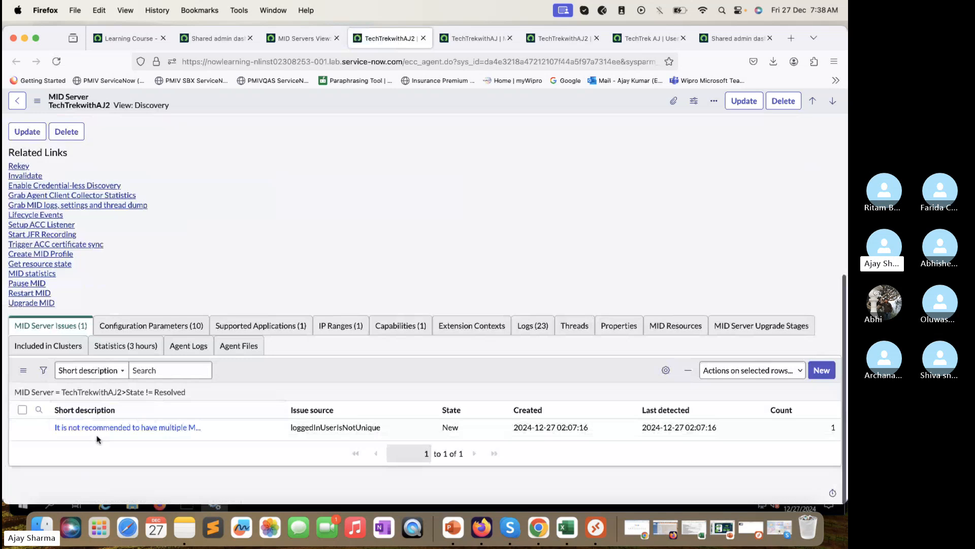
# Step: Select the TechTrekwithAJ2 name on its MID Server record, then go to the TechTrekwithAJ record
pyautogui.click(423, 38)
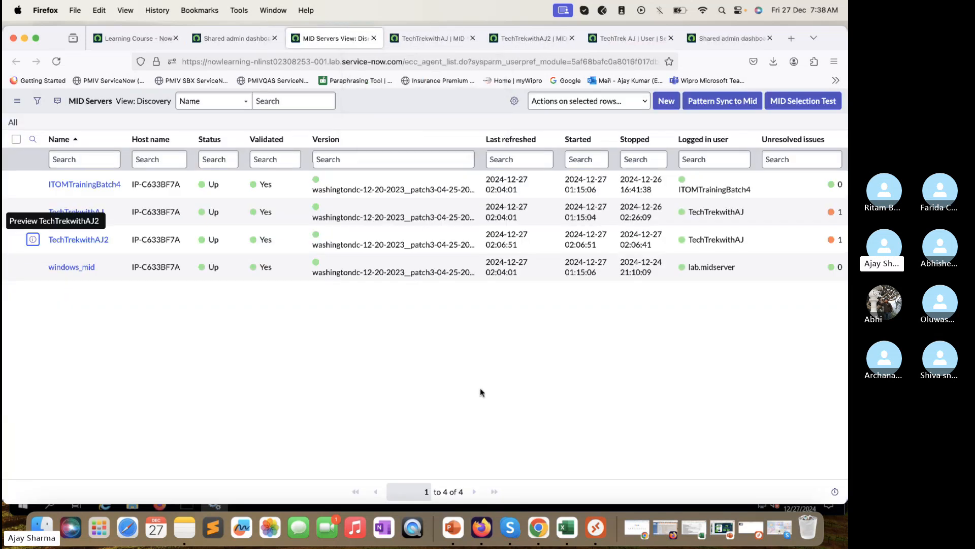
pyautogui.click(531, 38)
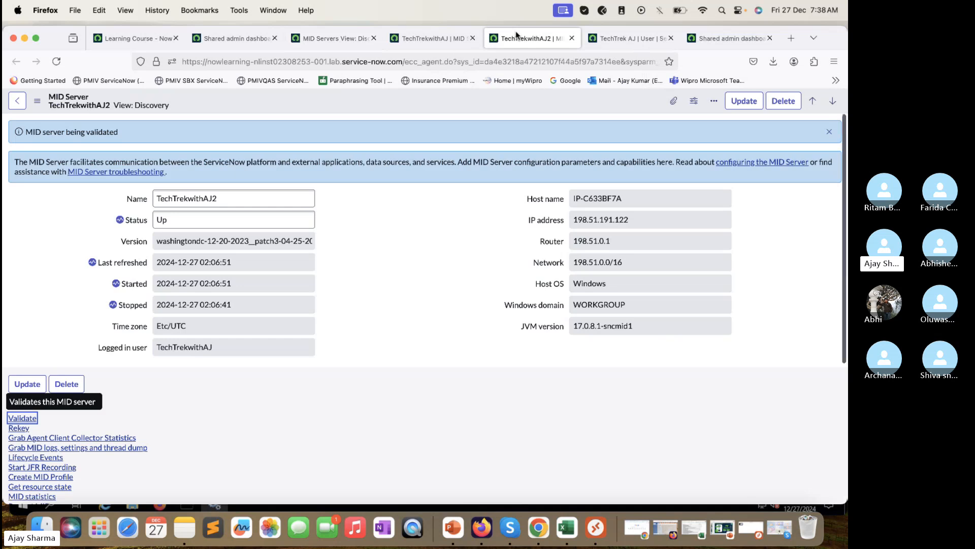
pyautogui.click(240, 196)
pyautogui.doubleClick(239, 196)
pyautogui.press('super+c')
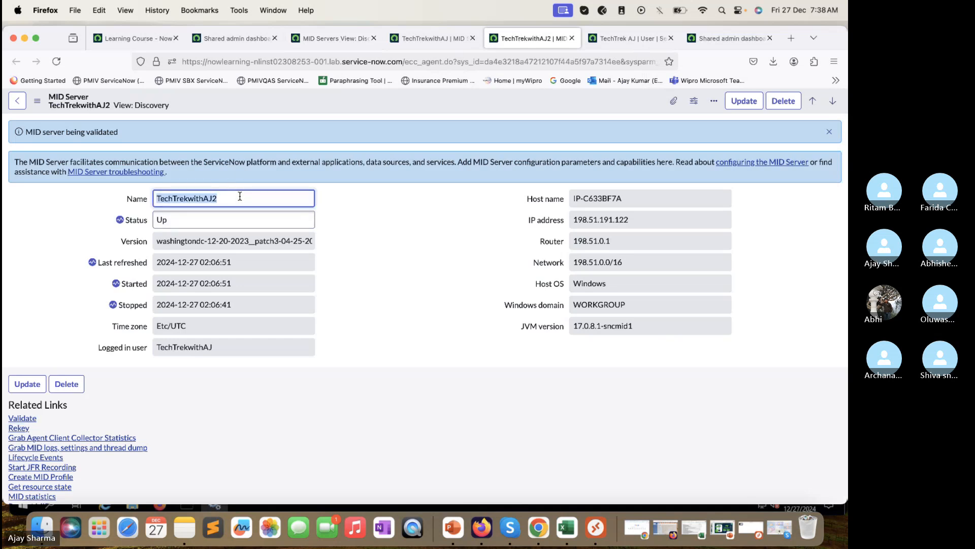
pyautogui.click(429, 38)
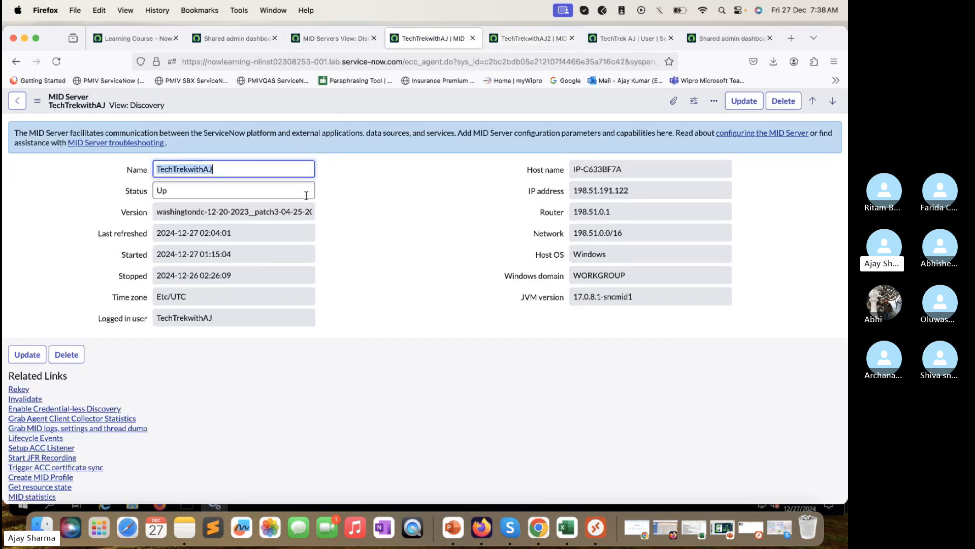
# Step: From the user record, change the URL to sys_user_list to reach all users
pyautogui.click(637, 36)
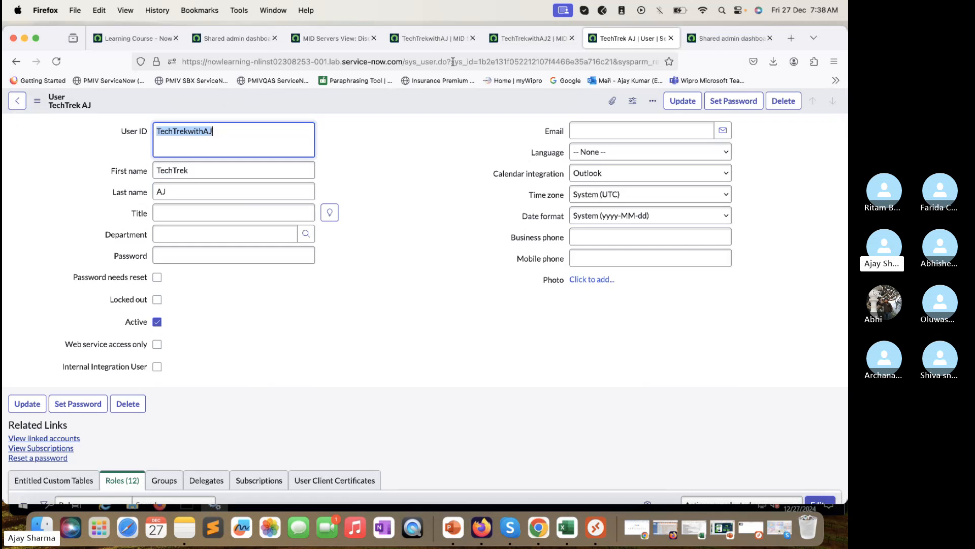
pyautogui.click(436, 62)
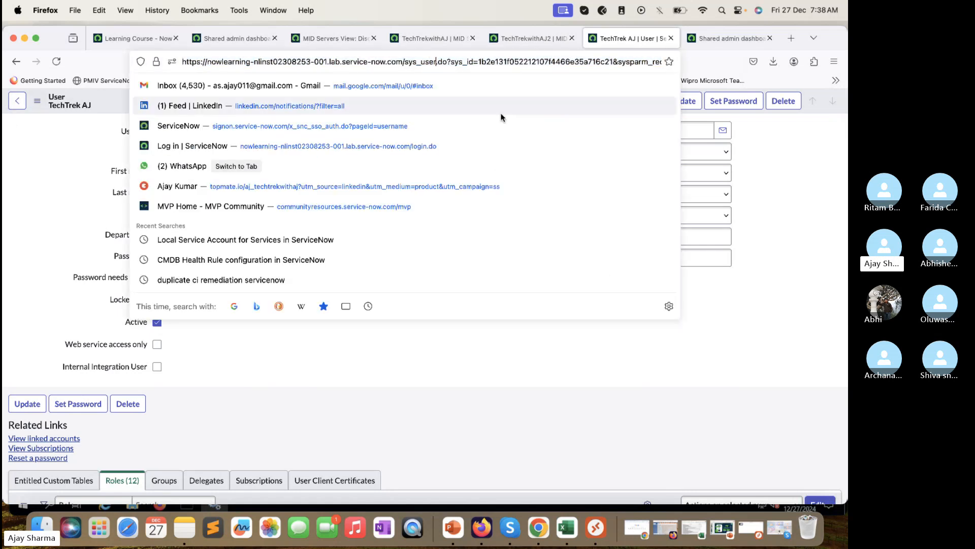
pyautogui.write('_list')
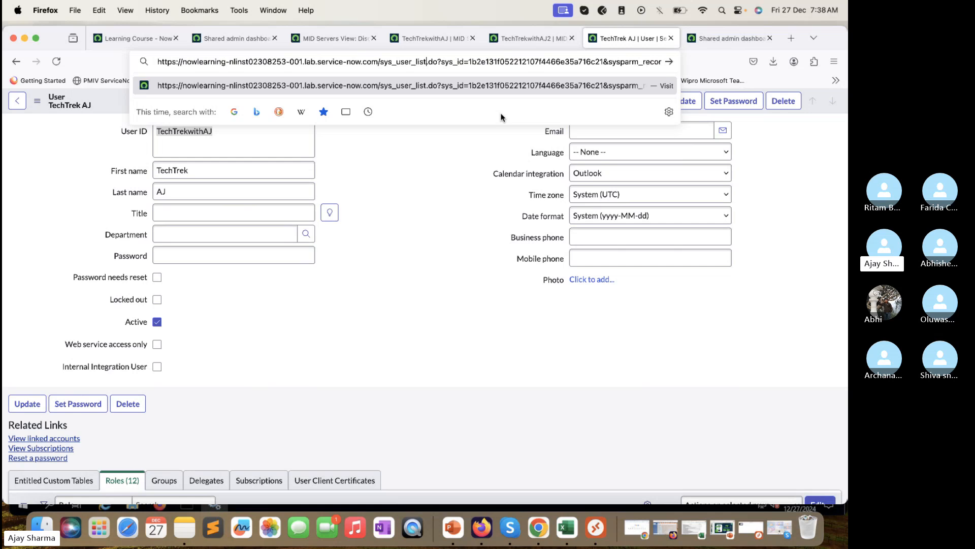
pyautogui.press('Return')
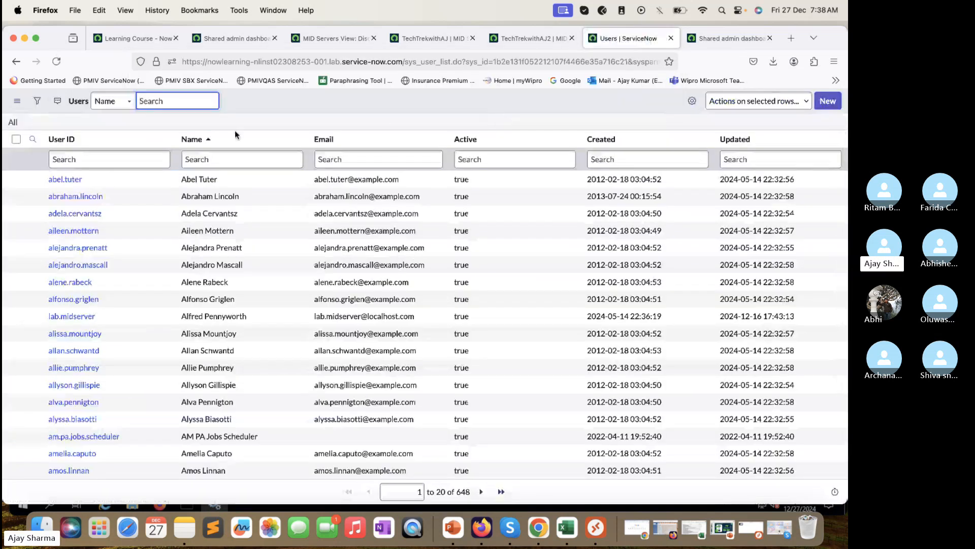
# Step: Create and save a new user with User ID TechTrekwithAJ2, declining the browser password prompt
pyautogui.click(828, 100)
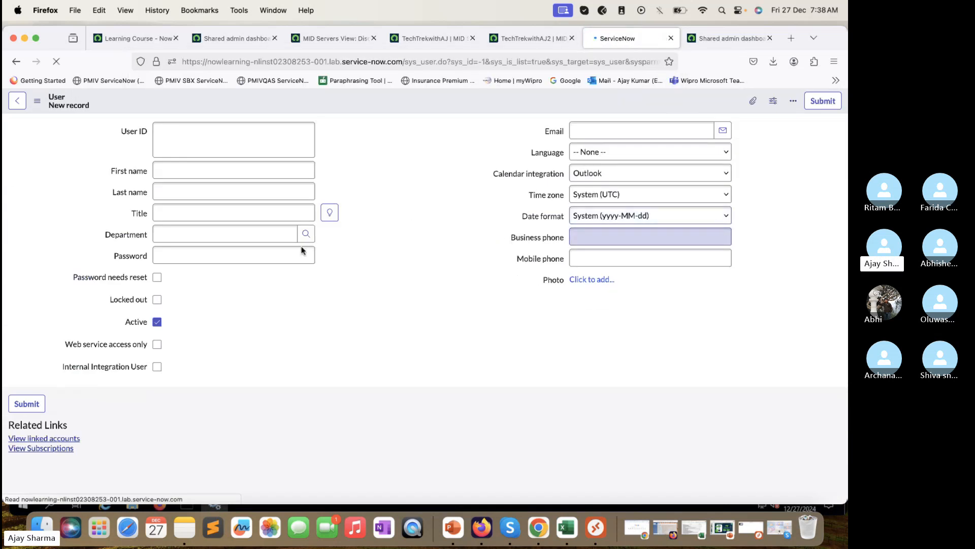
pyautogui.click(225, 168)
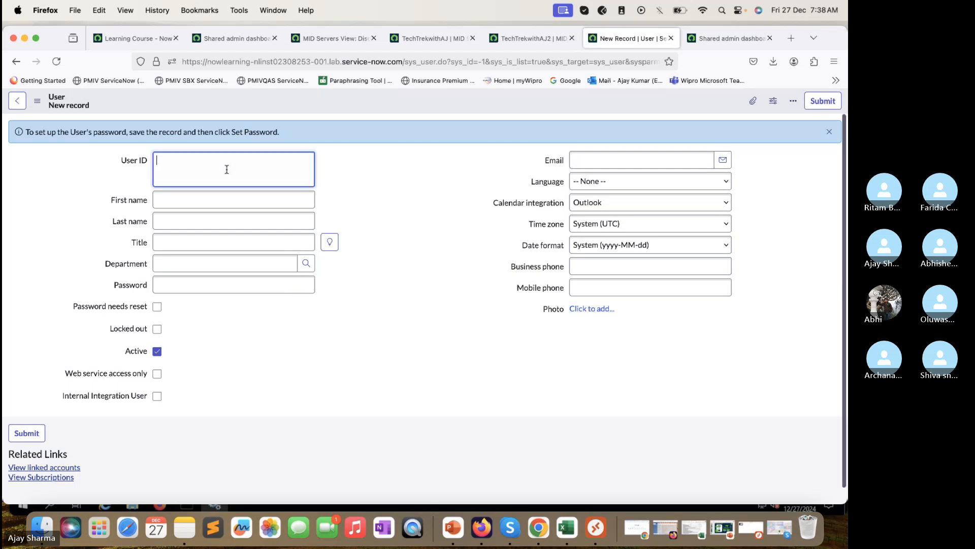
pyautogui.press('super+v')
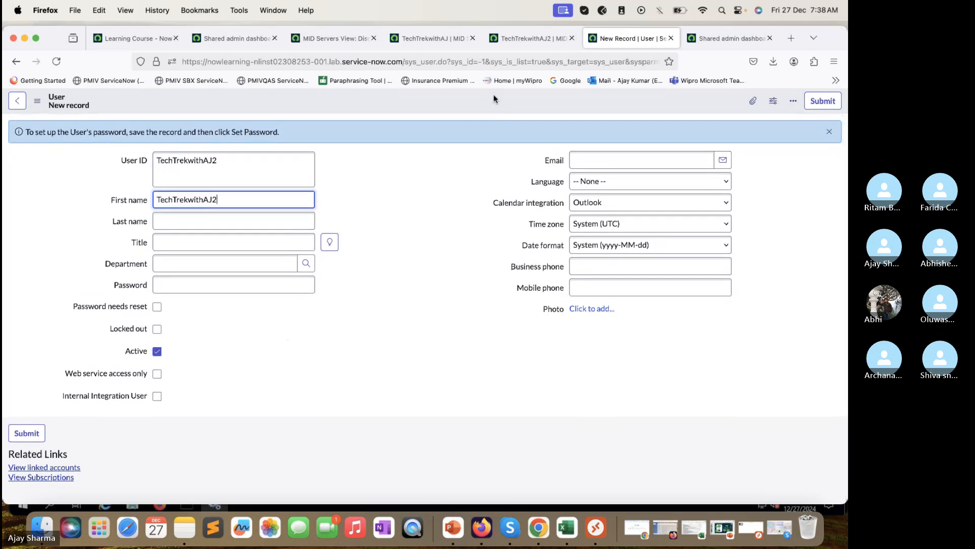
pyautogui.rightClick(494, 97)
pyautogui.click(509, 103)
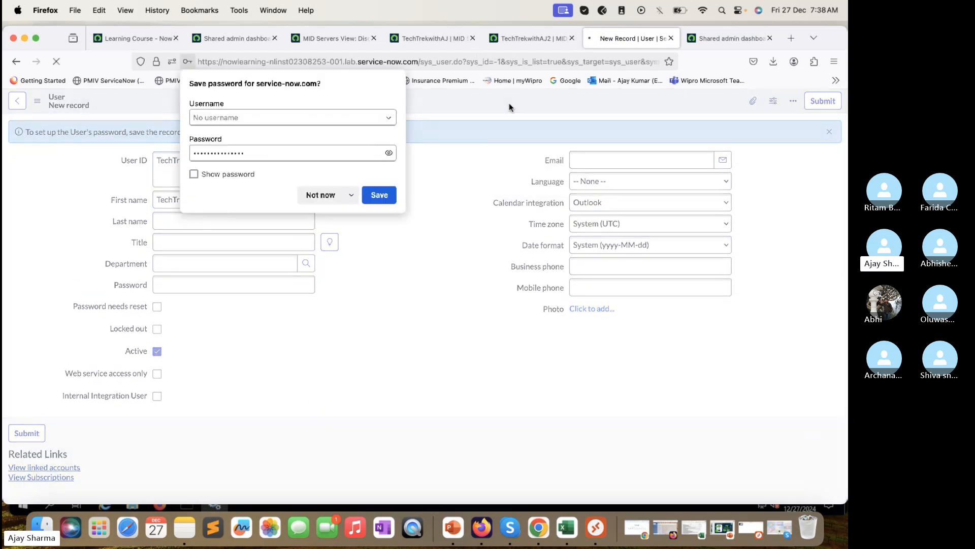
pyautogui.click(311, 195)
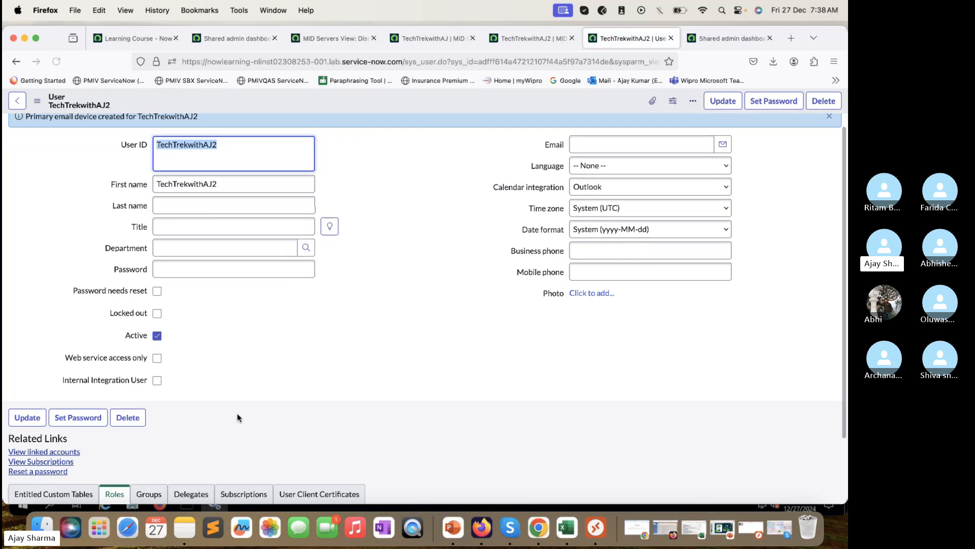
pyautogui.scroll(-3, 193, 393)
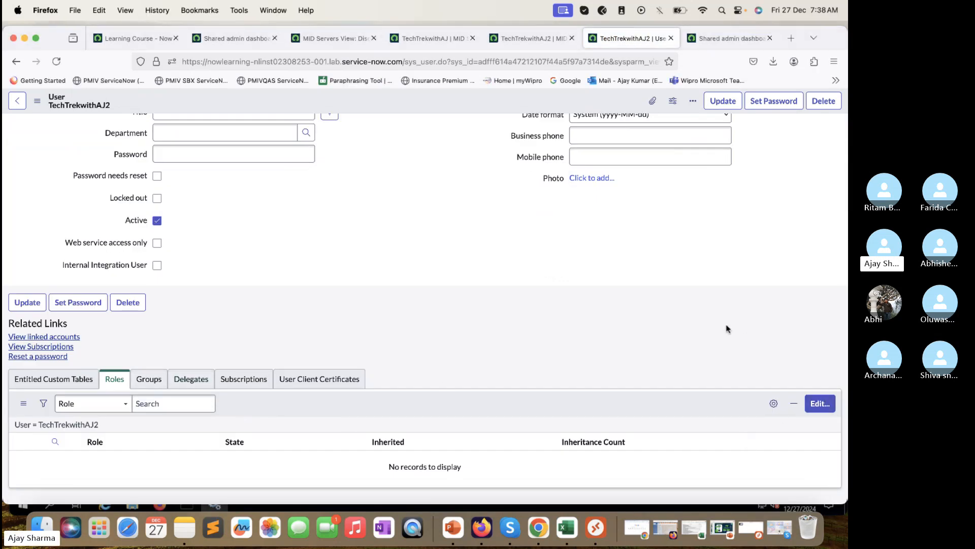
# Step: Search roles for 'Mid', add mid_server to TechTrekwithAJ2's Roles List and save
pyautogui.click(820, 404)
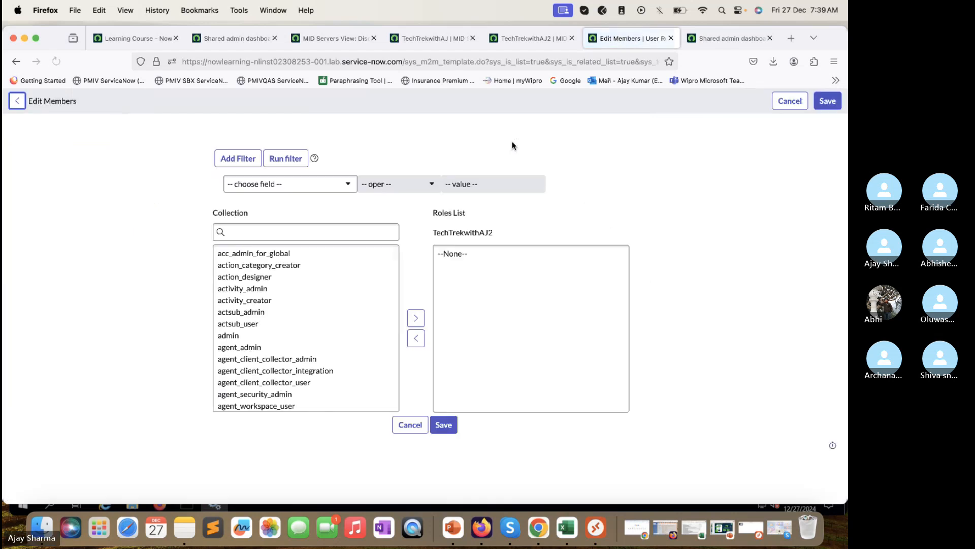
pyautogui.click(287, 330)
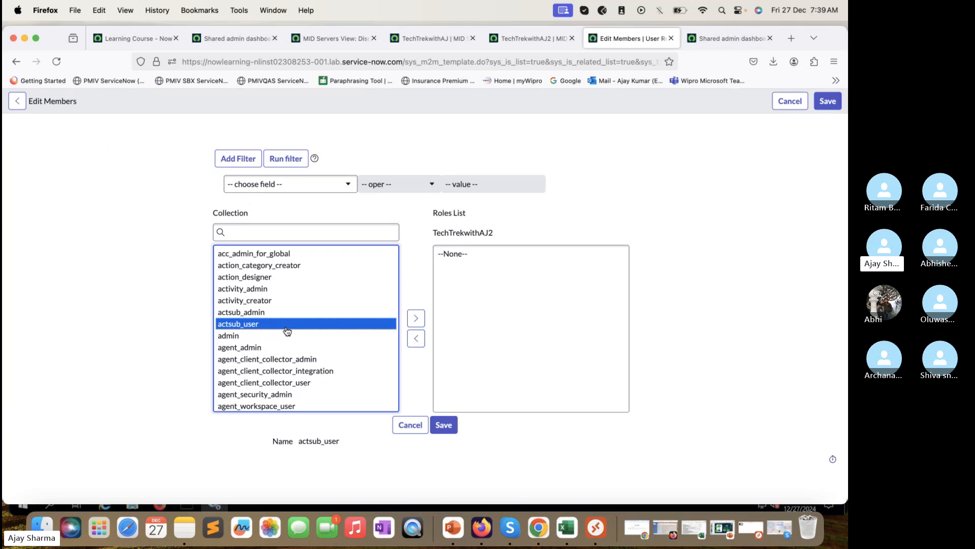
pyautogui.click(275, 372)
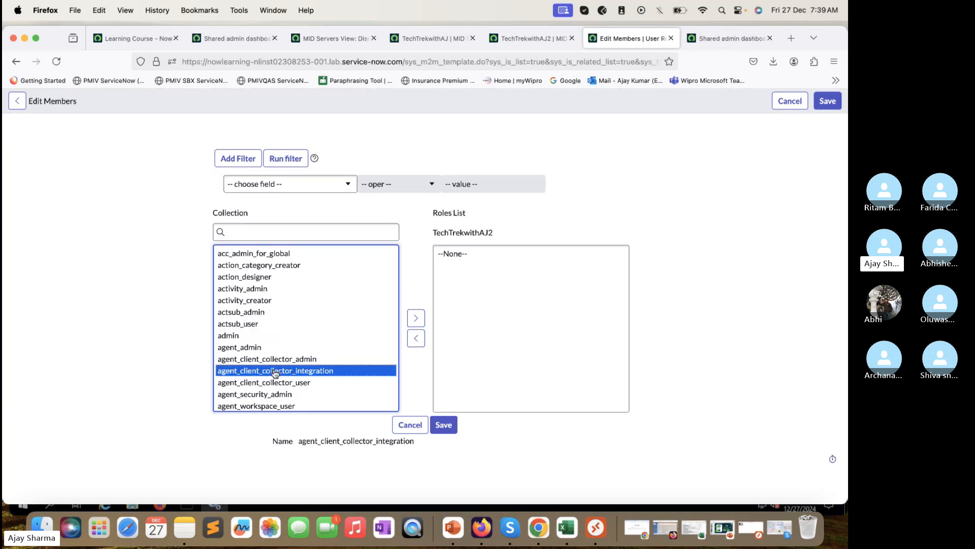
pyautogui.click(278, 234)
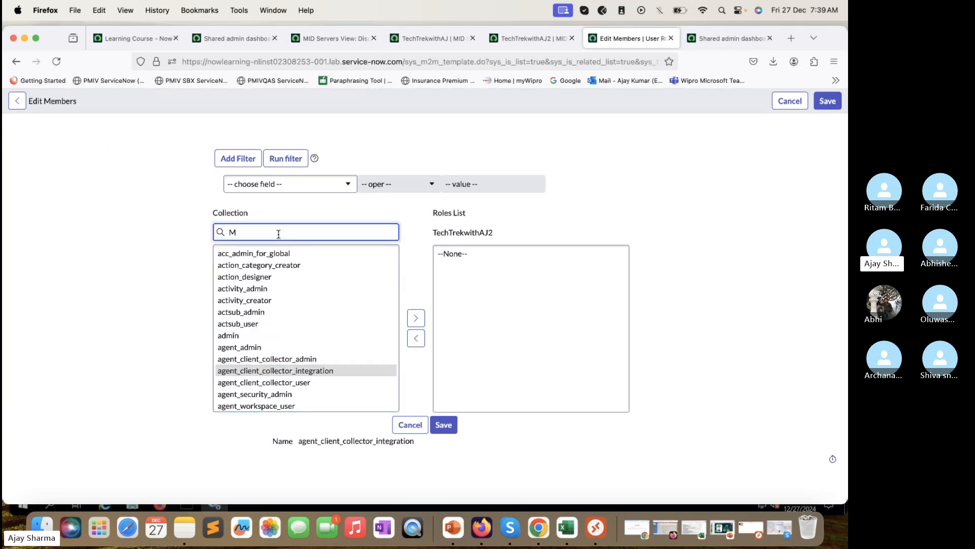
pyautogui.write('Mid')
pyautogui.click(273, 253)
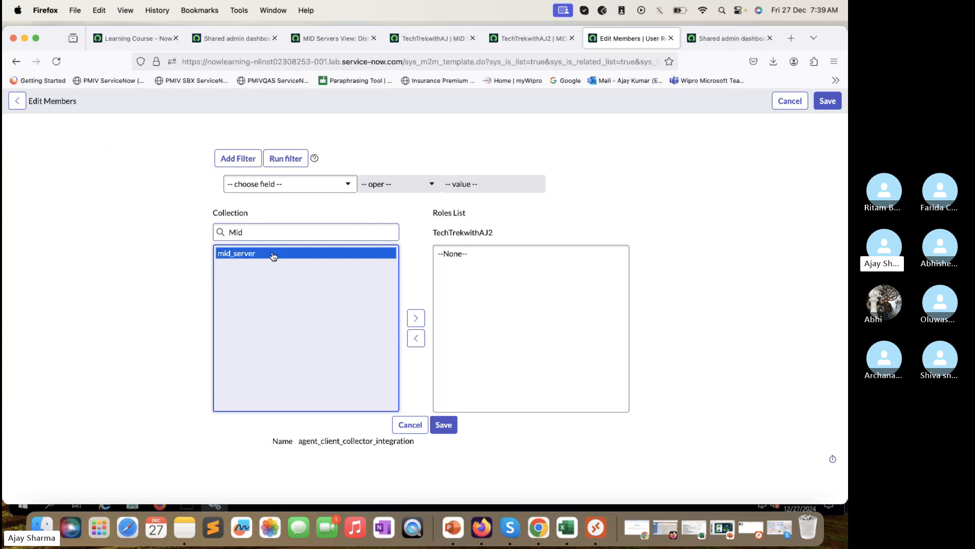
pyautogui.click(416, 318)
pyautogui.click(447, 430)
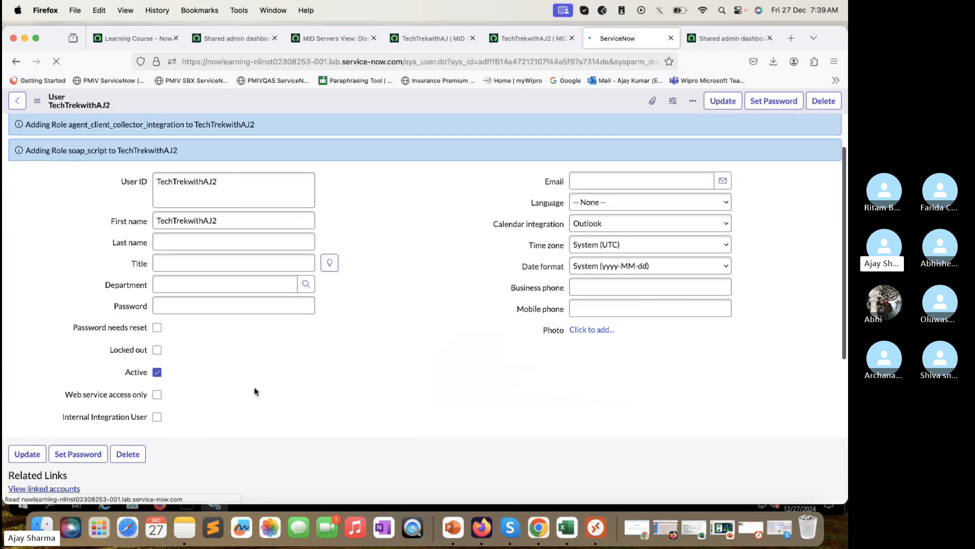
pyautogui.scroll(-5, 256, 392)
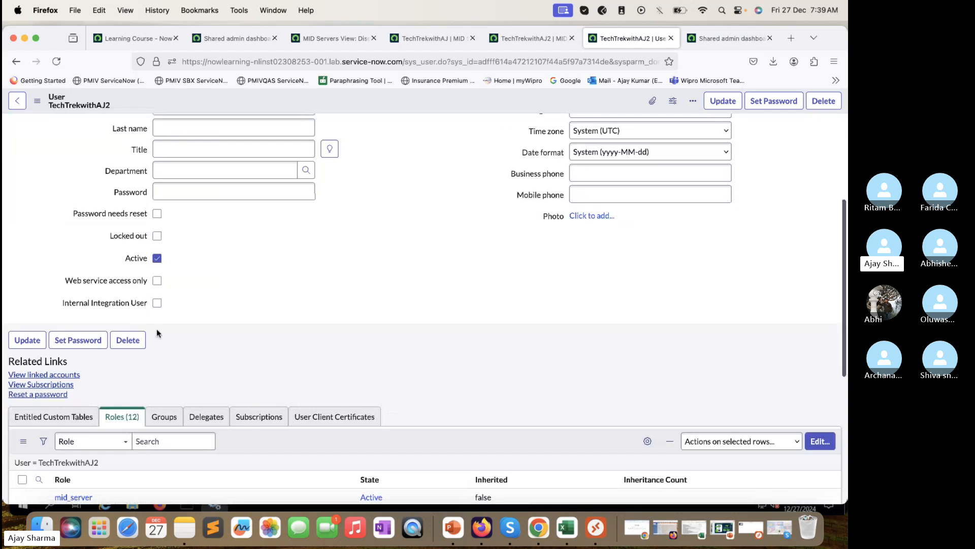
# Step: Generate a random password for TechTrekwithAJ2, reveal it and copy it
pyautogui.click(77, 340)
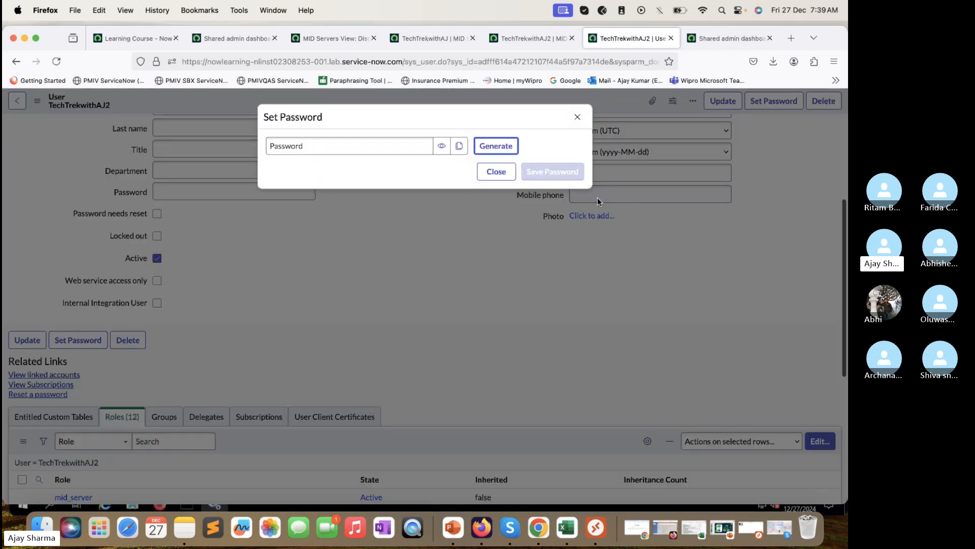
pyautogui.click(498, 146)
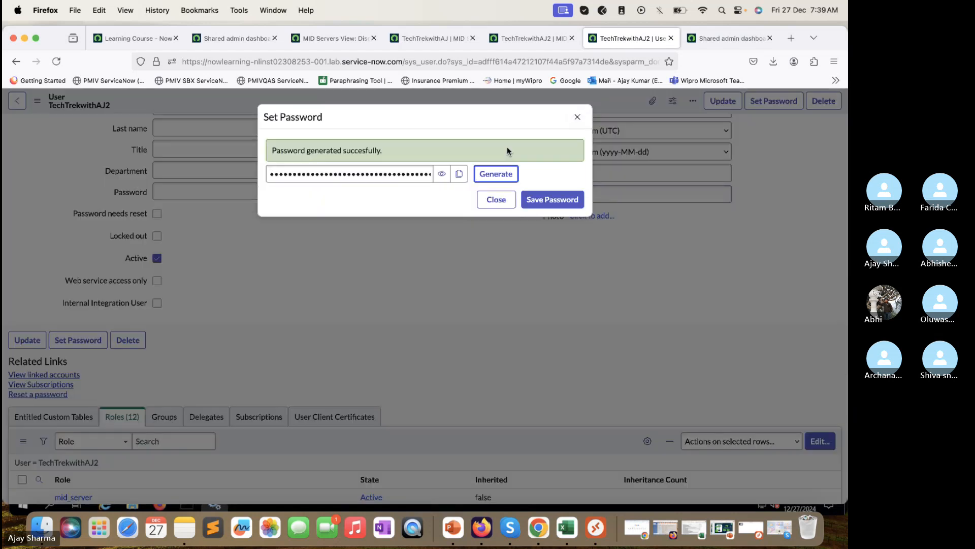
pyautogui.click(496, 174)
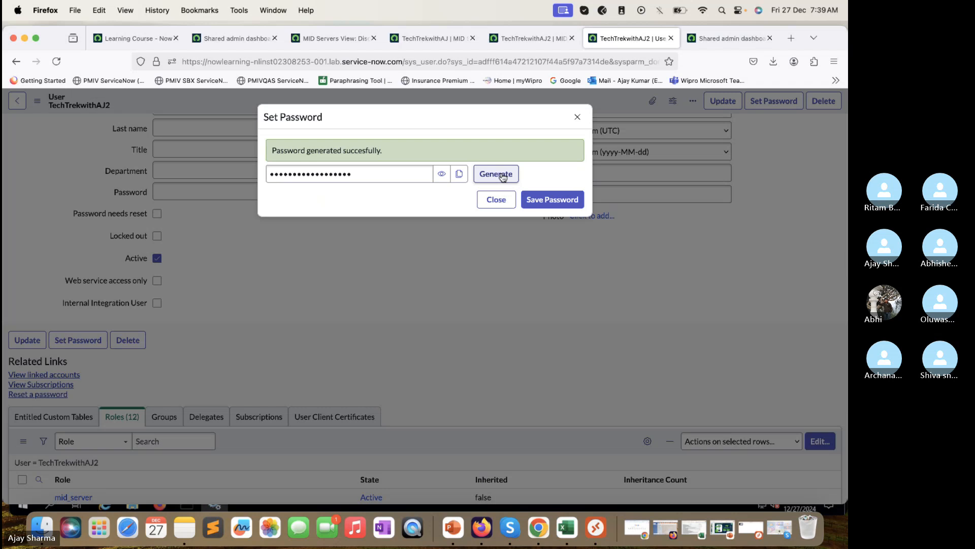
pyautogui.click(442, 174)
pyautogui.click(459, 174)
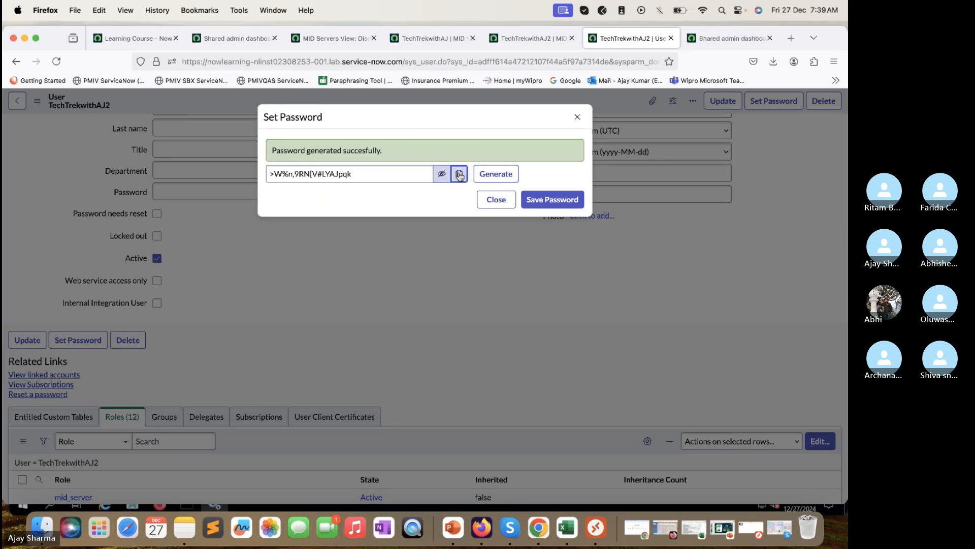
# Step: Paste the password into Excel cell H14, then save it in ServiceNow and close the dialog
pyautogui.click(680, 514)
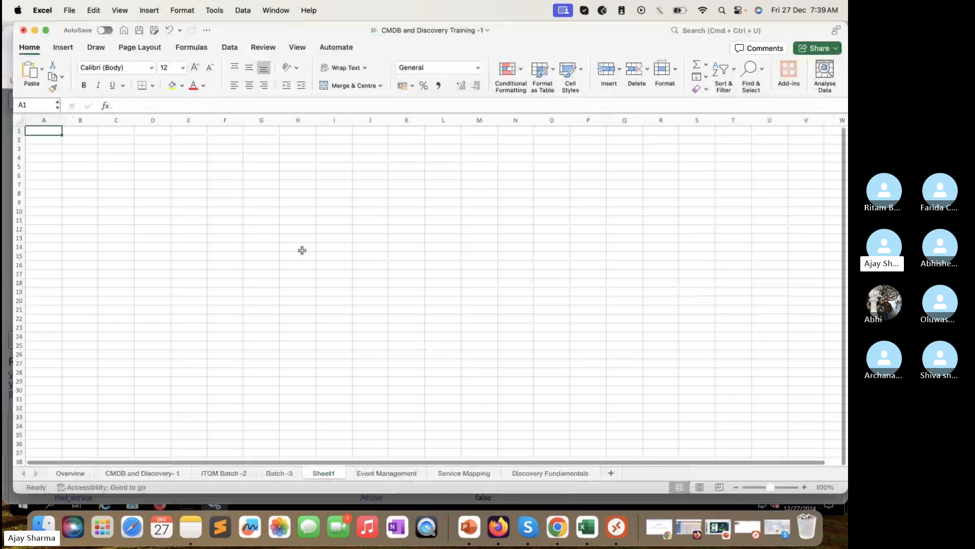
pyautogui.click(302, 250)
pyautogui.press('super+v')
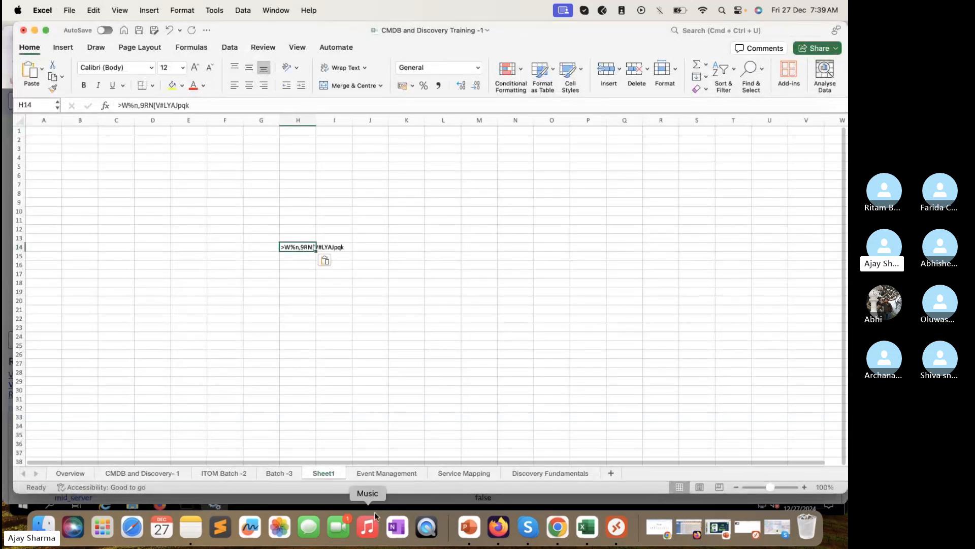
pyautogui.click(387, 502)
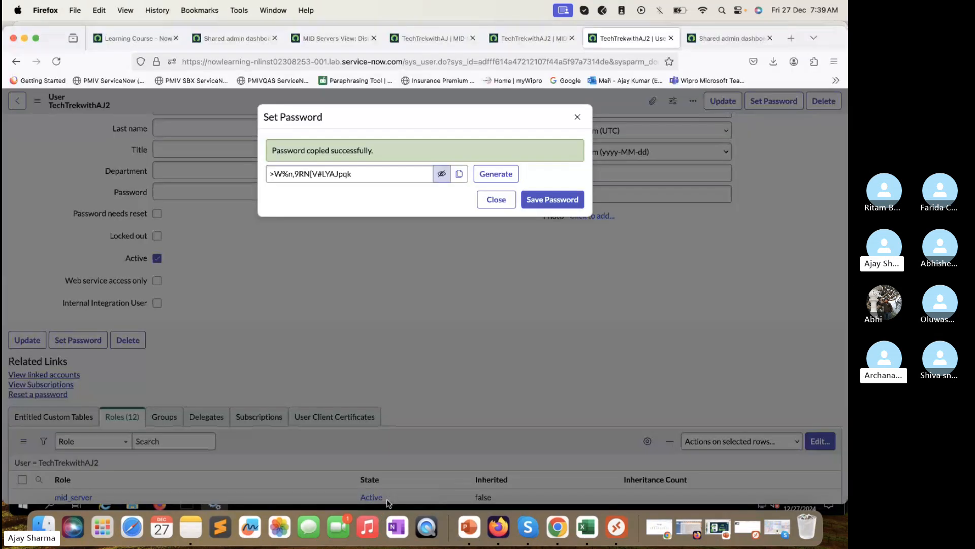
pyautogui.click(555, 201)
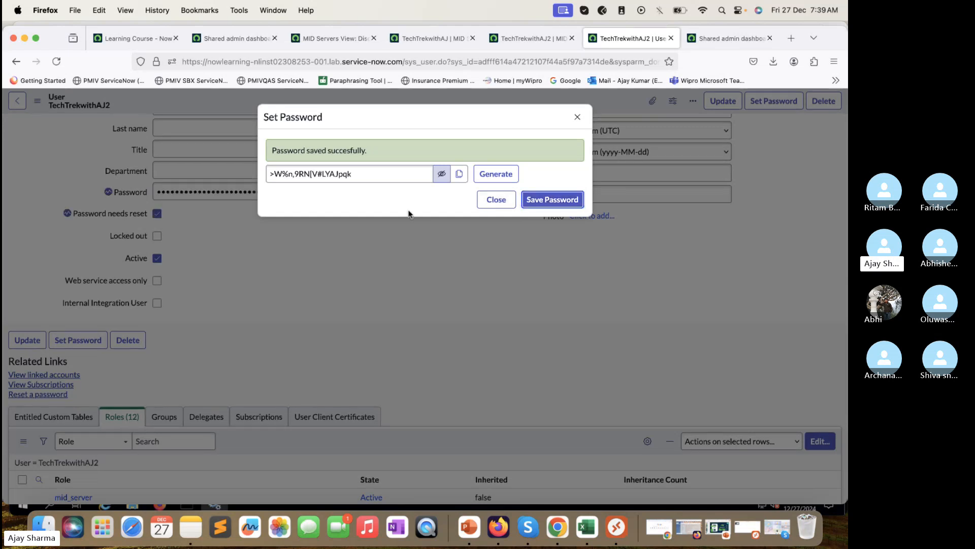
pyautogui.click(492, 202)
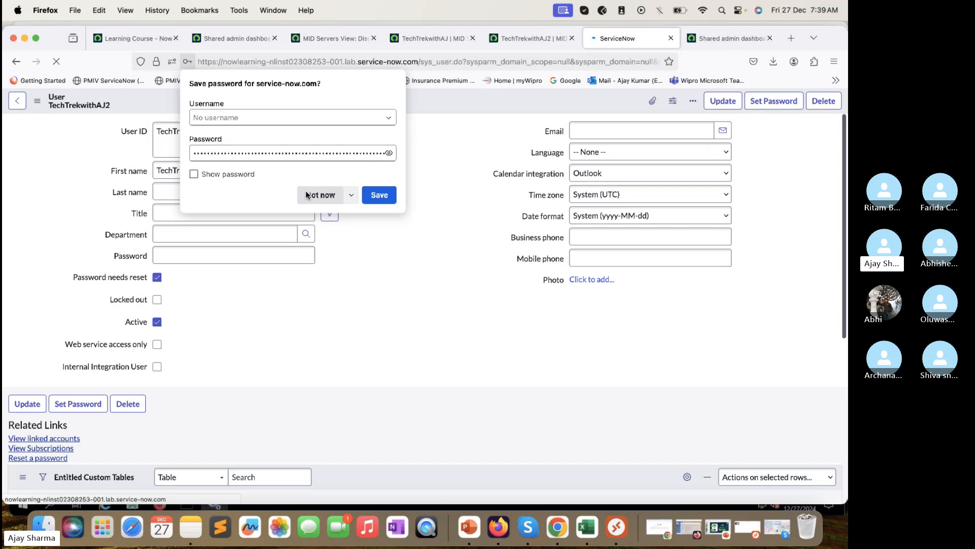
# Step: Copy the User ID TechTrekwithAJ2 into Excel G14 and autofit columns G and H
pyautogui.click(307, 195)
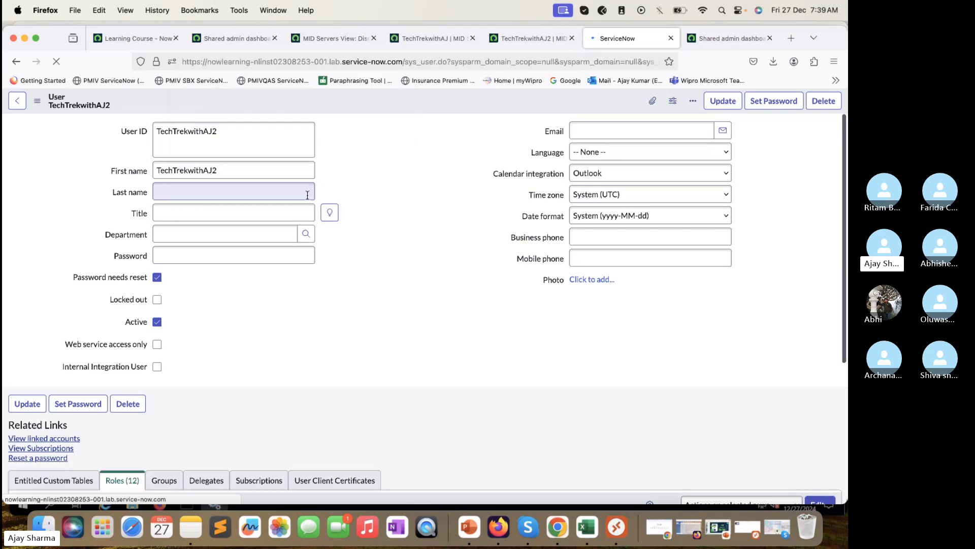
pyautogui.doubleClick(241, 135)
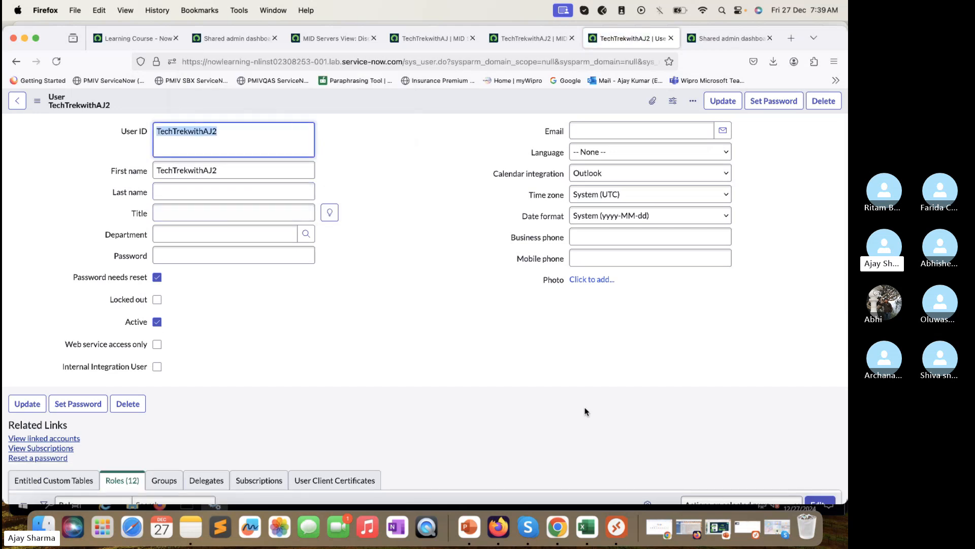
pyautogui.click(587, 527)
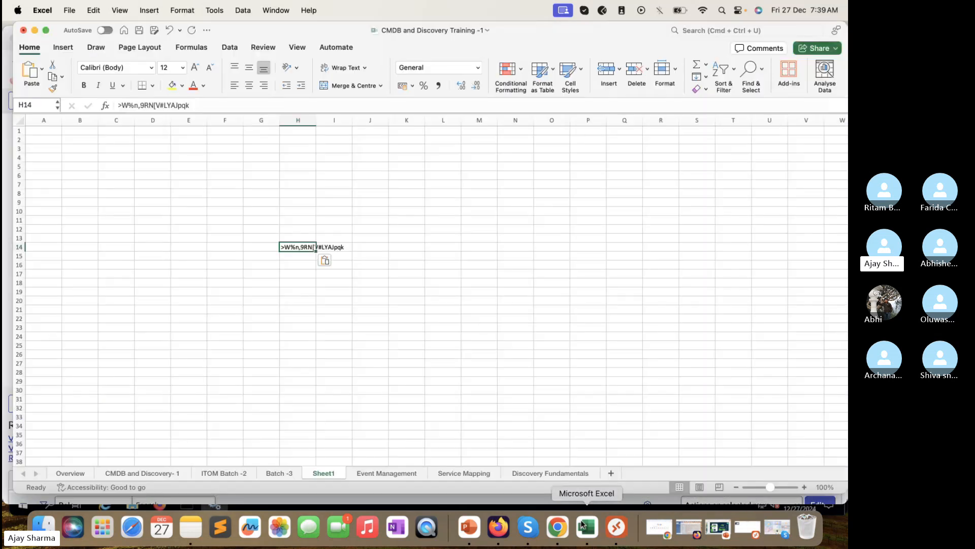
pyautogui.click(261, 247)
pyautogui.press('super+v')
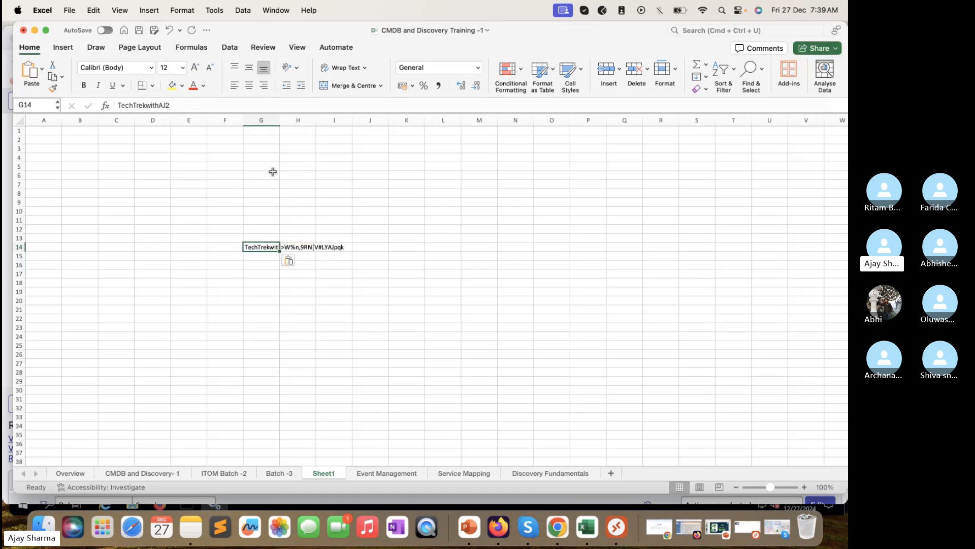
pyautogui.moveTo(281, 118); pyautogui.dragTo(281, 119)
pyautogui.doubleClick(281, 119)
pyautogui.doubleClick(330, 119)
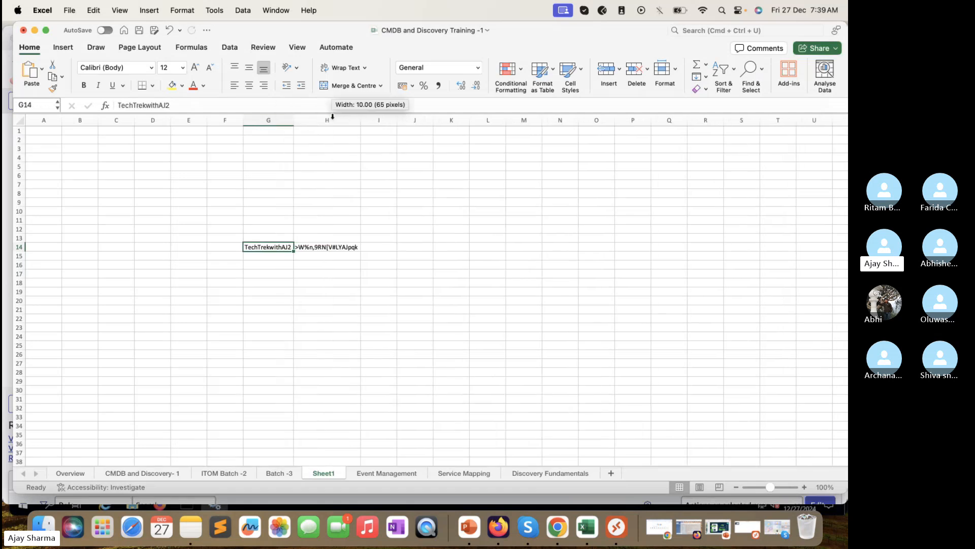
pyautogui.press('super+Tab')
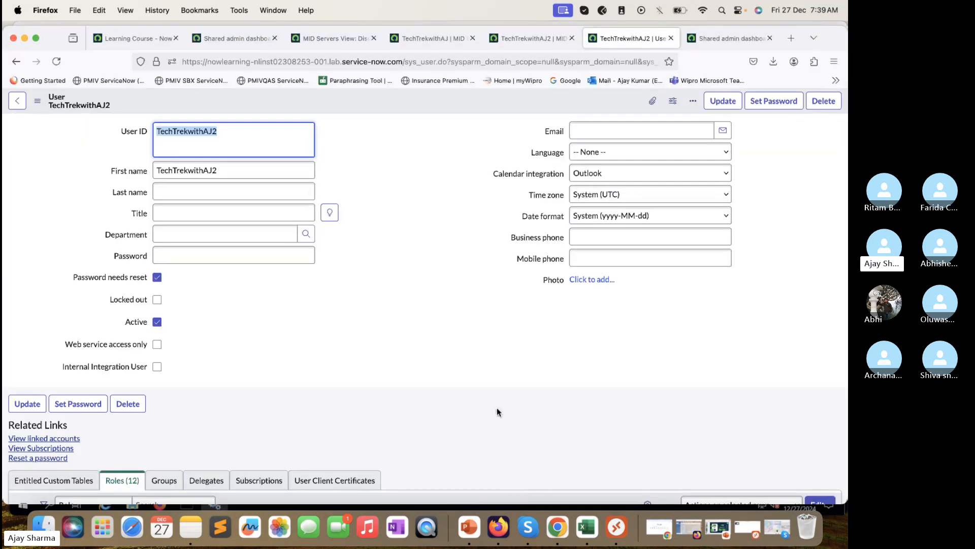
# Step: Load the ServiceNow instance's login page in a new Firefox private window
pyautogui.rightClick(544, 529)
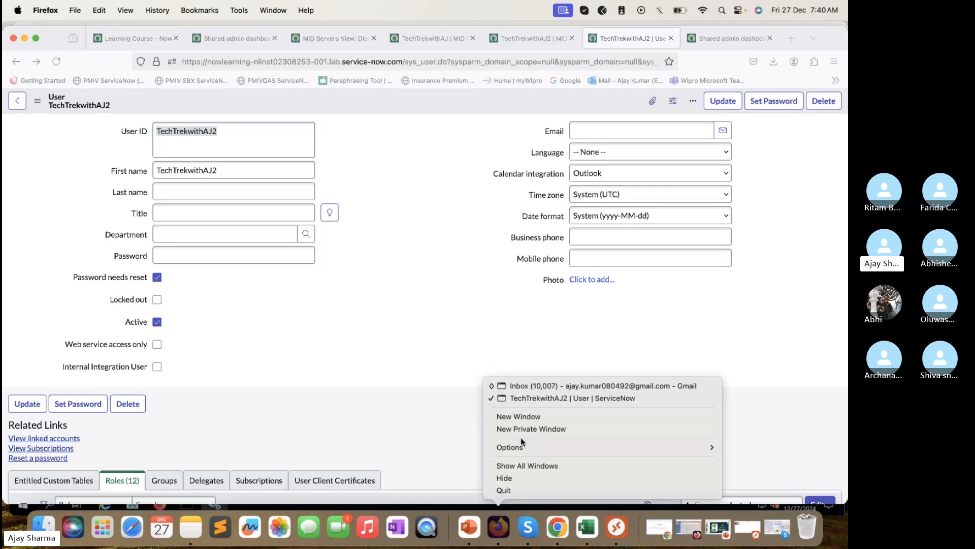
pyautogui.click(531, 429)
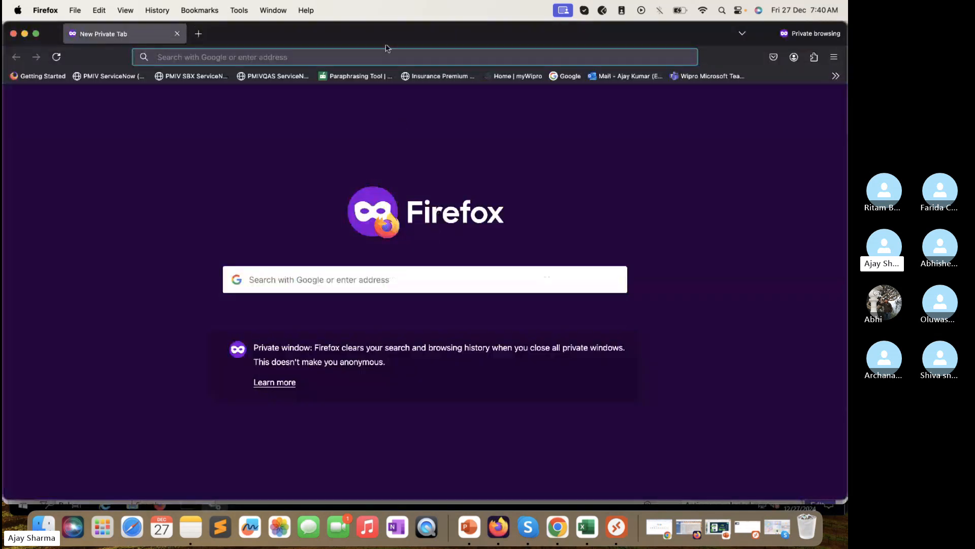
pyautogui.moveTo(388, 46); pyautogui.dragTo(394, 181)
pyautogui.click(336, 63)
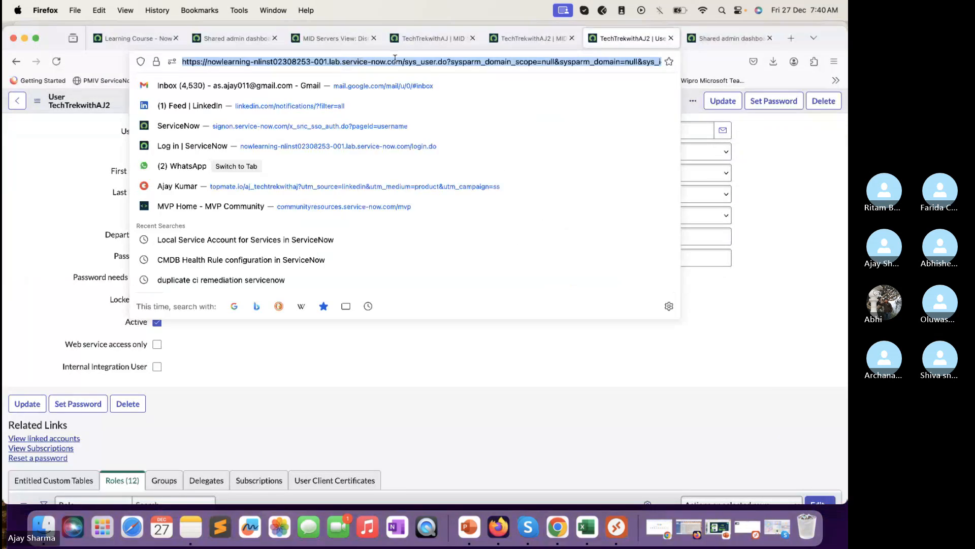
pyautogui.moveTo(405, 62); pyautogui.dragTo(237, 44)
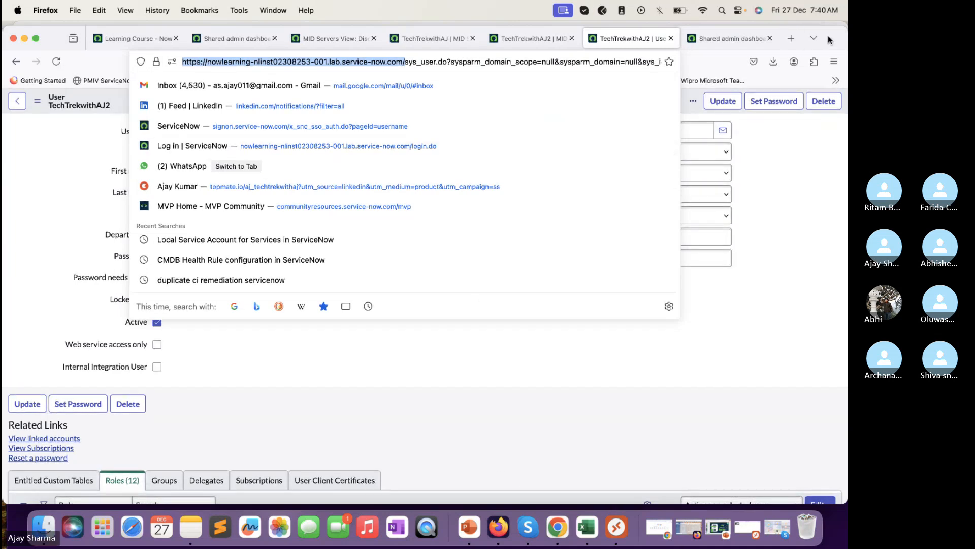
pyautogui.moveTo(821, 39); pyautogui.dragTo(797, 45)
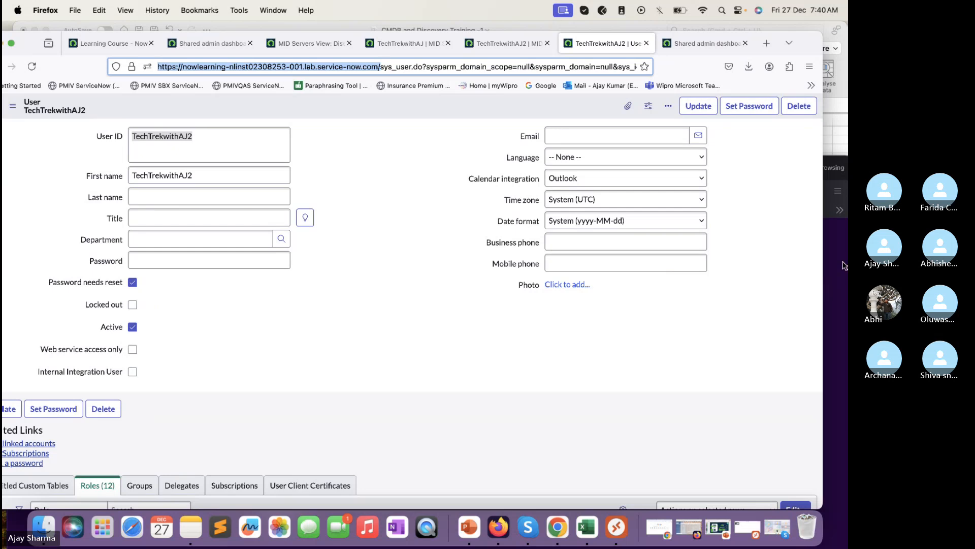
pyautogui.press('super+shift+p')
pyautogui.moveTo(664, 176); pyautogui.dragTo(657, 89)
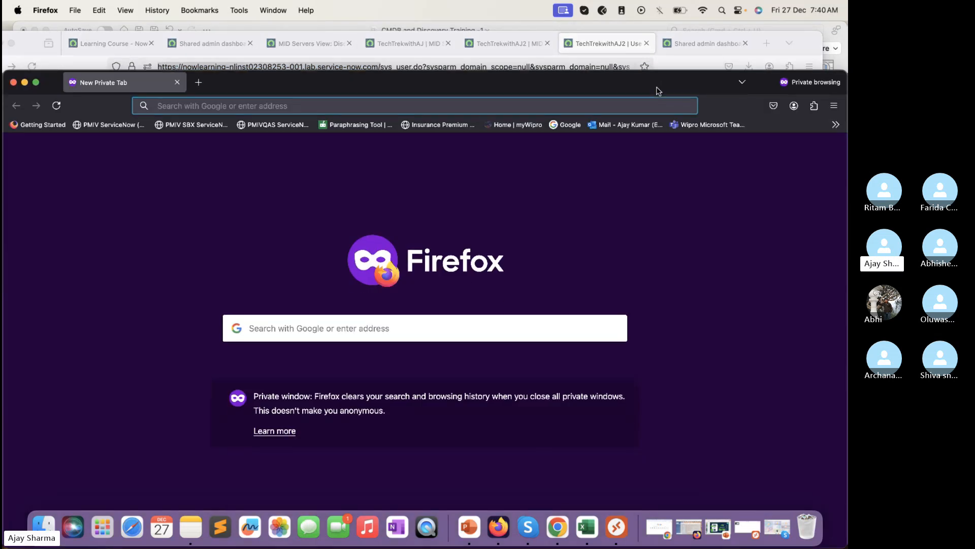
pyautogui.press('super+v')
pyautogui.press('Return')
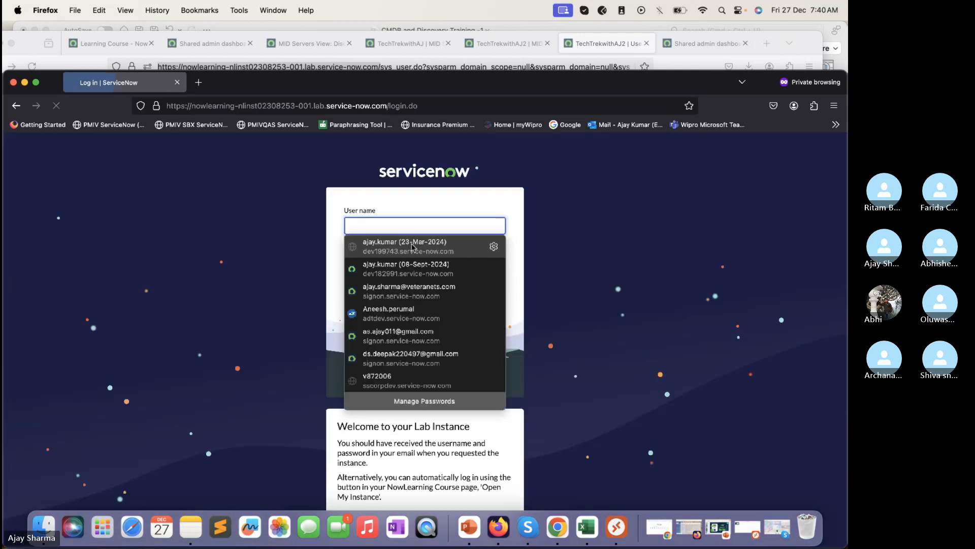
# Step: Log in as TechTrekwithAJ2 using the password copied from Excel H14
pyautogui.write('Tech')
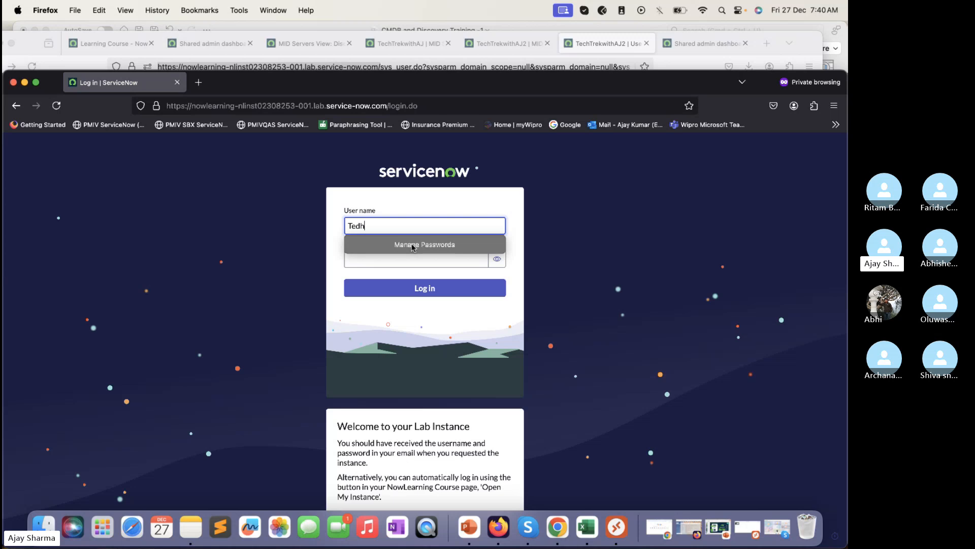
pyautogui.press('BackSpace')
pyautogui.write('hTrekwithAJ2')
pyautogui.press('Tab')
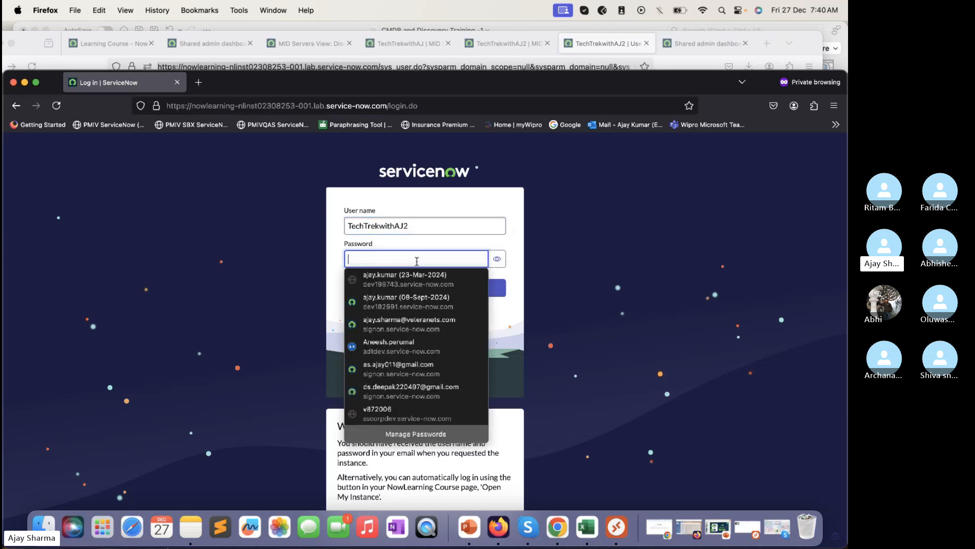
pyautogui.click(586, 529)
pyautogui.click(323, 246)
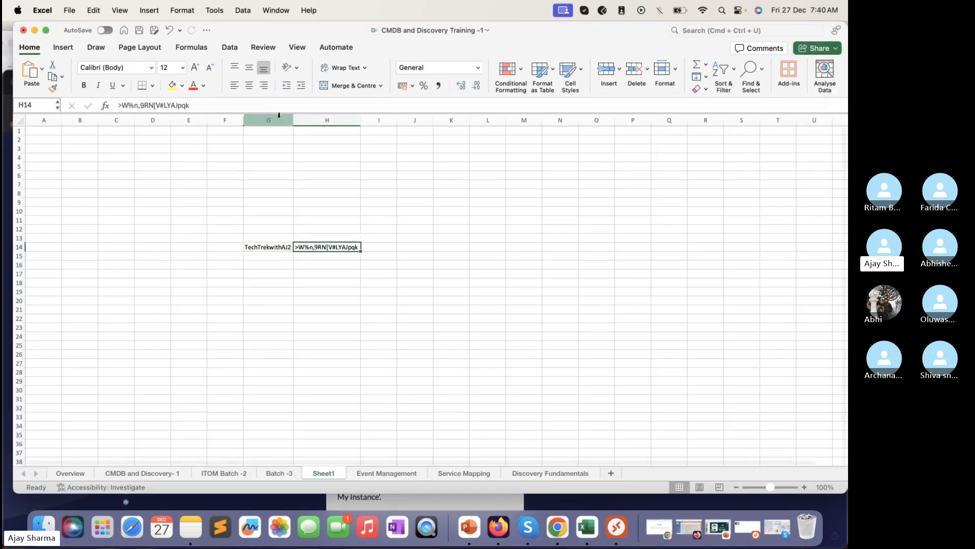
pyautogui.moveTo(190, 105); pyautogui.dragTo(65, 97)
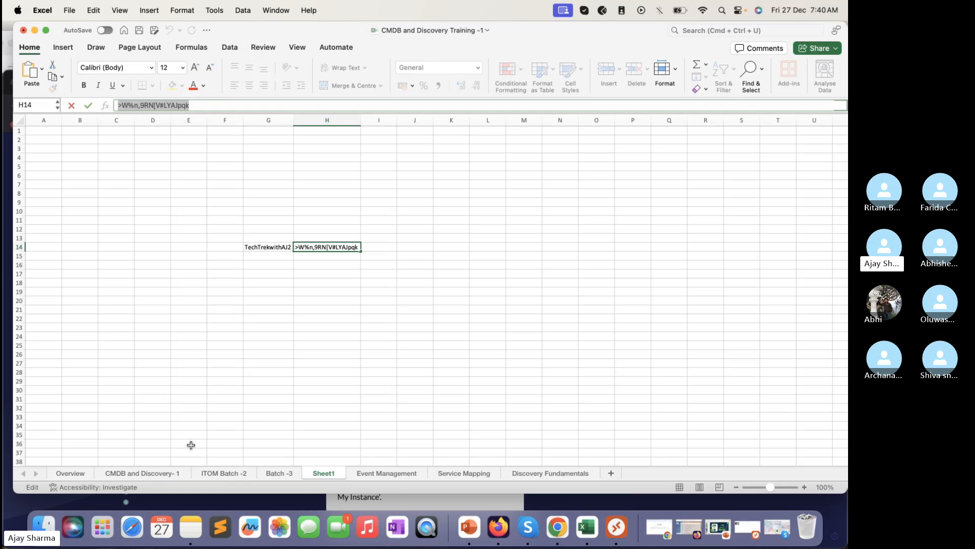
pyautogui.click(558, 506)
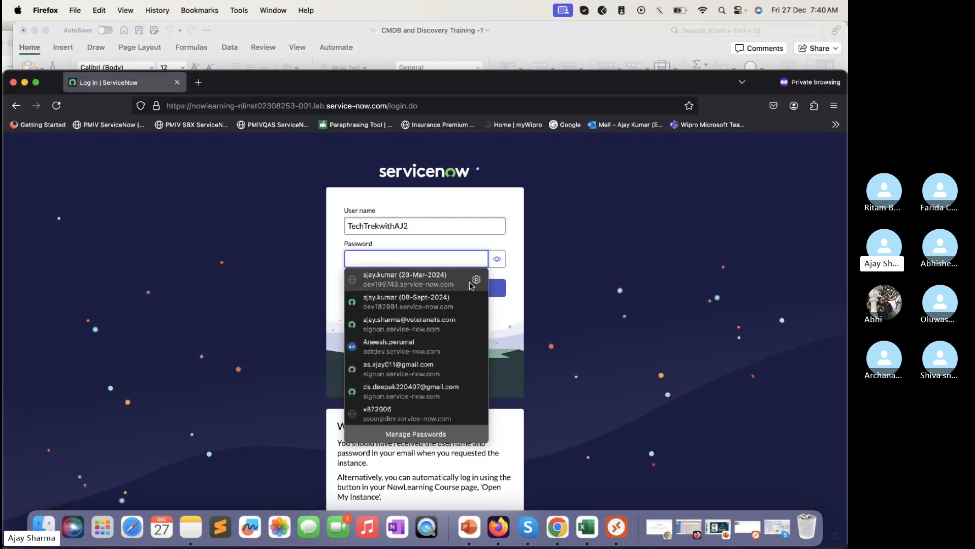
pyautogui.press('super+v')
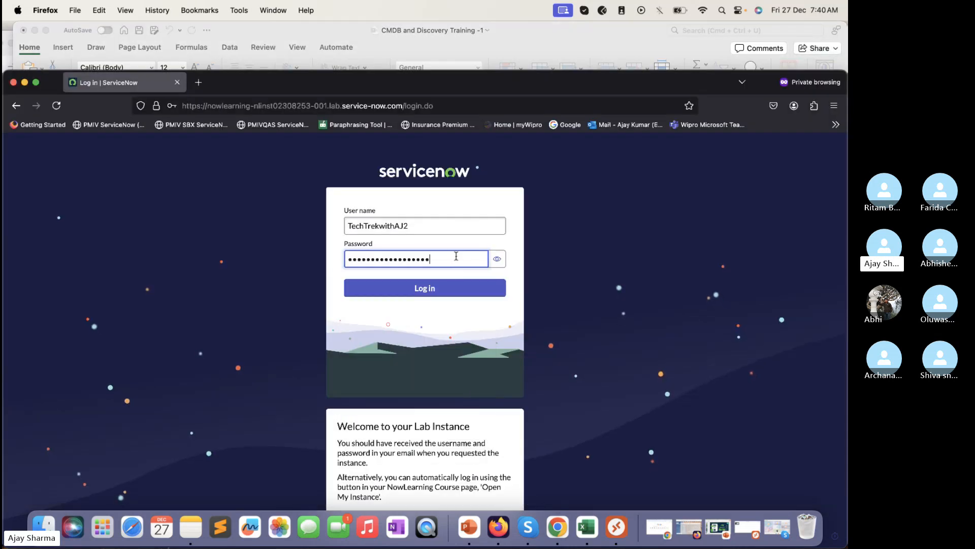
pyautogui.click(443, 286)
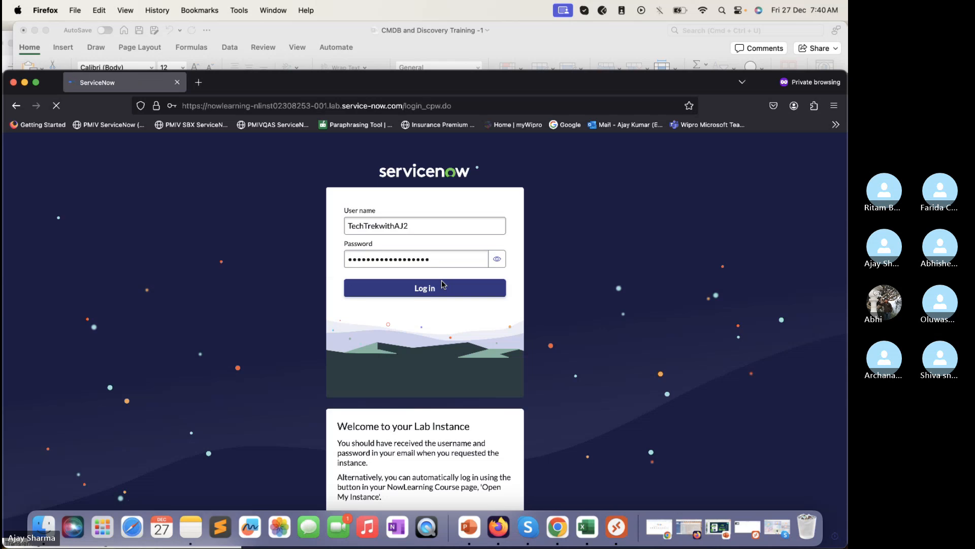
# Step: Complete the forced password change with the current password and a new password
pyautogui.click(429, 301)
pyautogui.press('super+v')
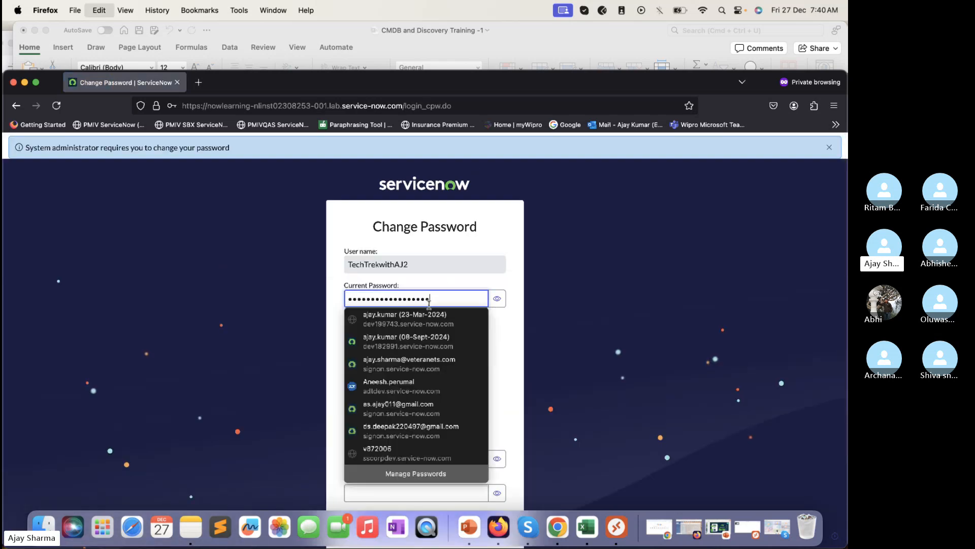
pyautogui.click(430, 460)
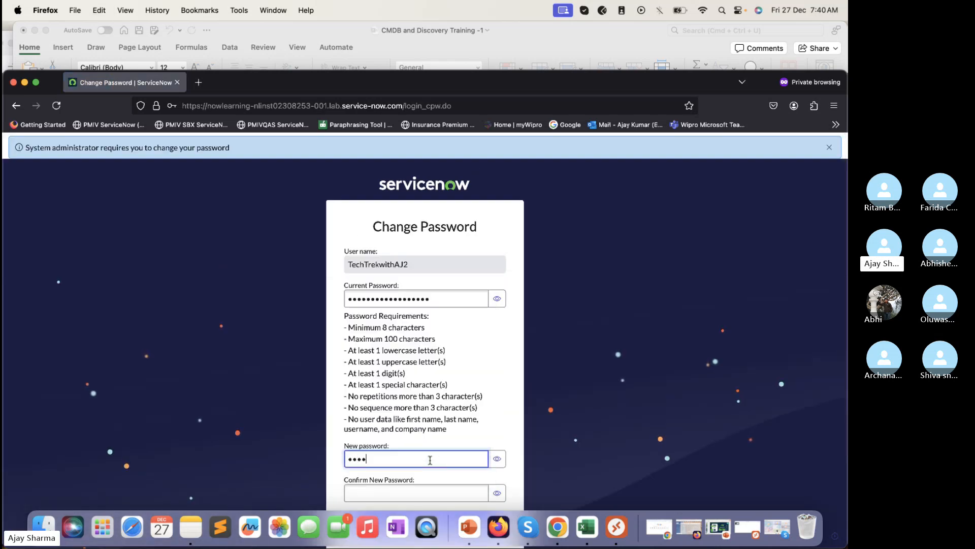
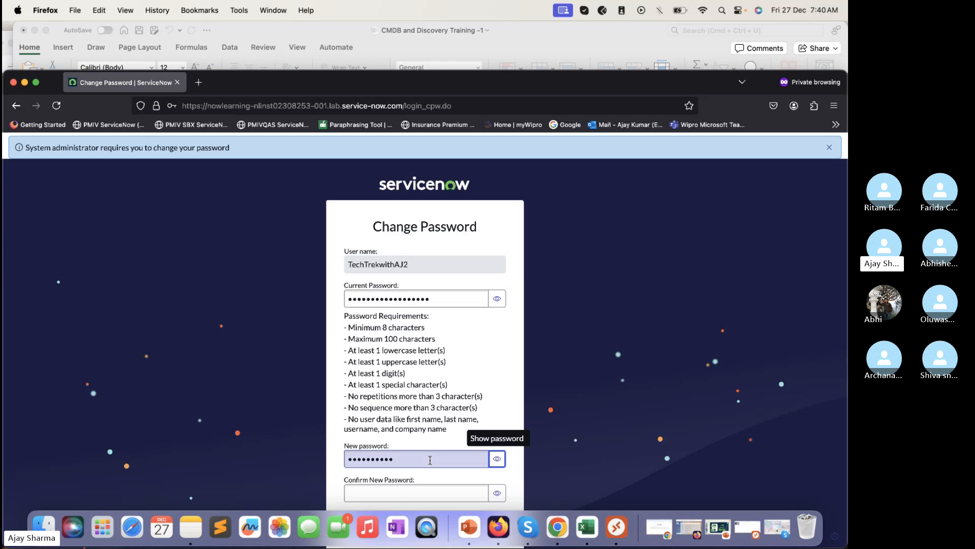
pyautogui.click(449, 497)
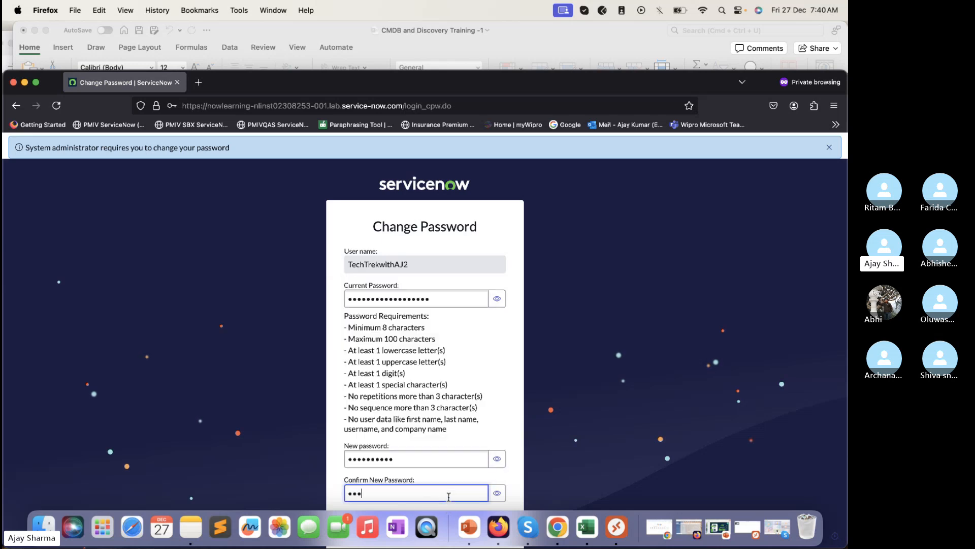
pyautogui.scroll(-4, 451, 491)
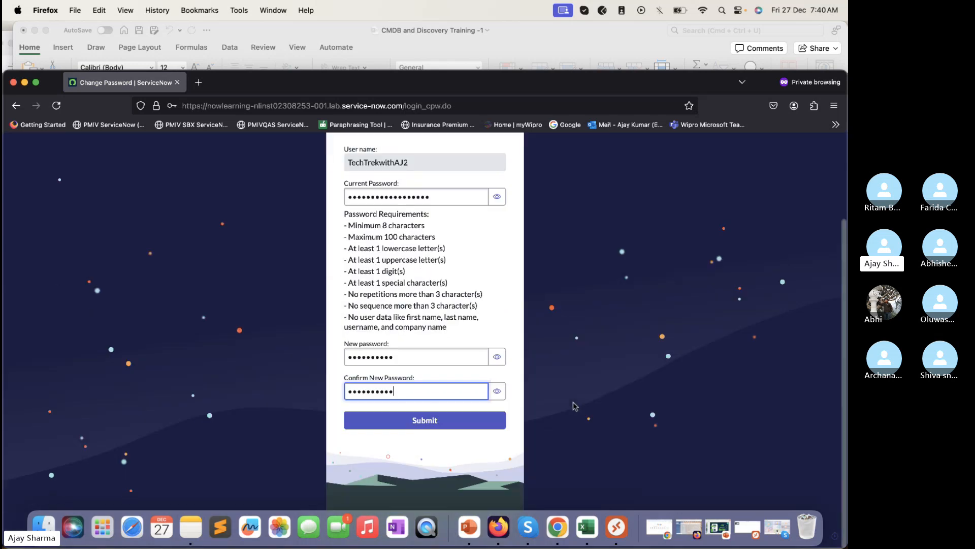
pyautogui.click(437, 420)
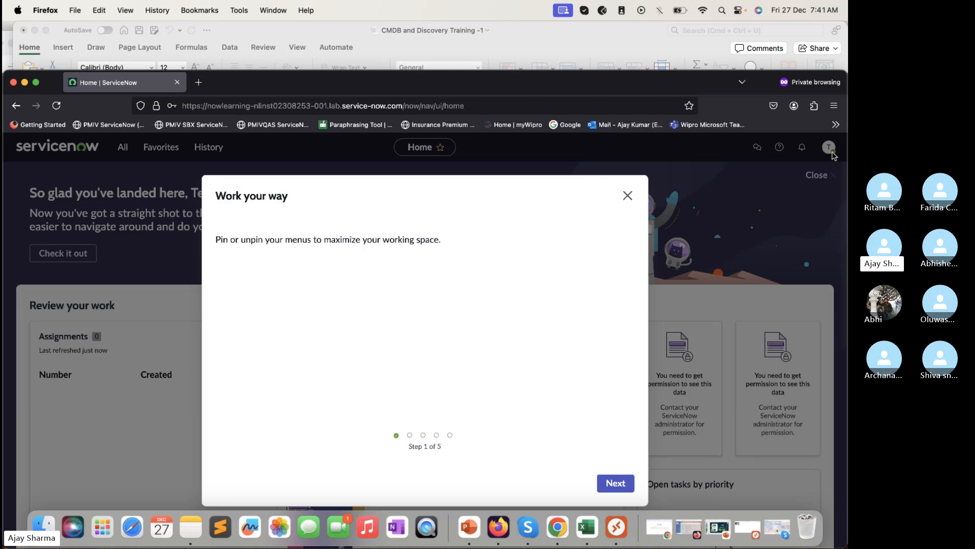
# Step: Close the welcome dialog, log out of the private session and close the private window
pyautogui.click(627, 196)
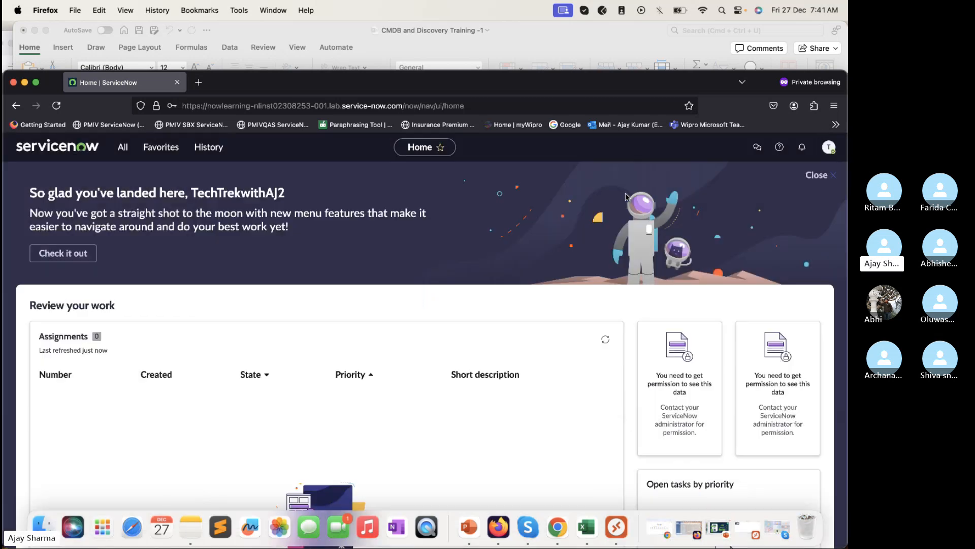
pyautogui.click(829, 147)
pyautogui.click(727, 294)
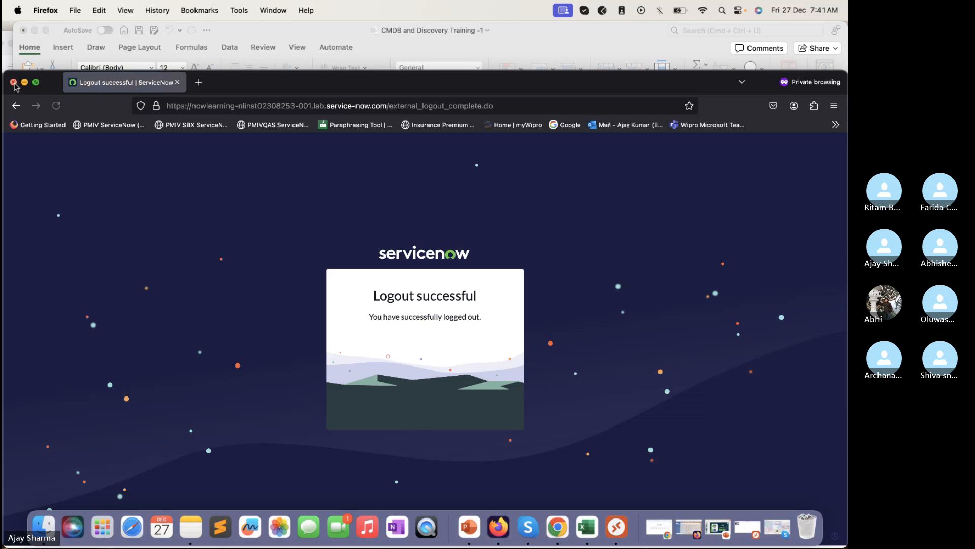
pyautogui.click(13, 82)
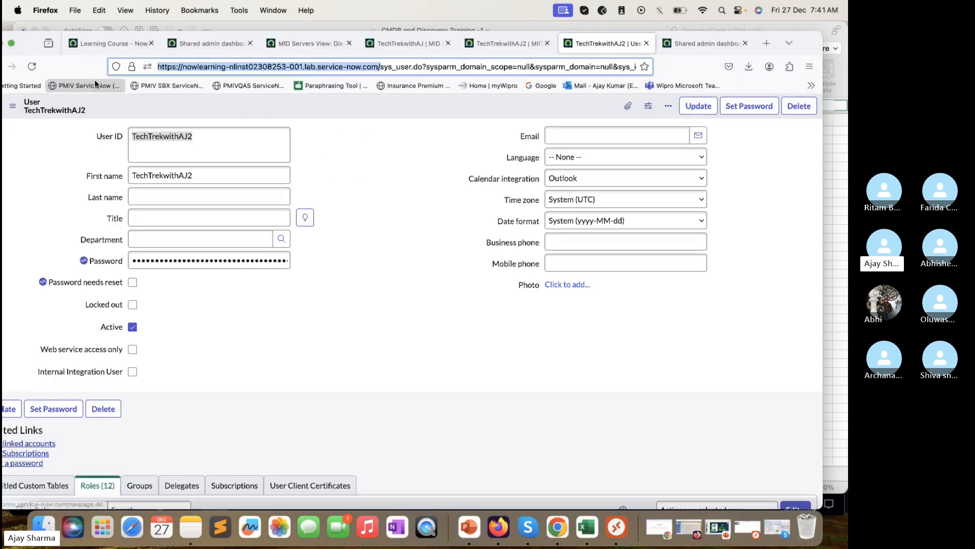
# Step: Reload the TechTrekwithAJ2 user record, then switch to the Remote Desktop session
pyautogui.click(32, 68)
pyautogui.click(423, 45)
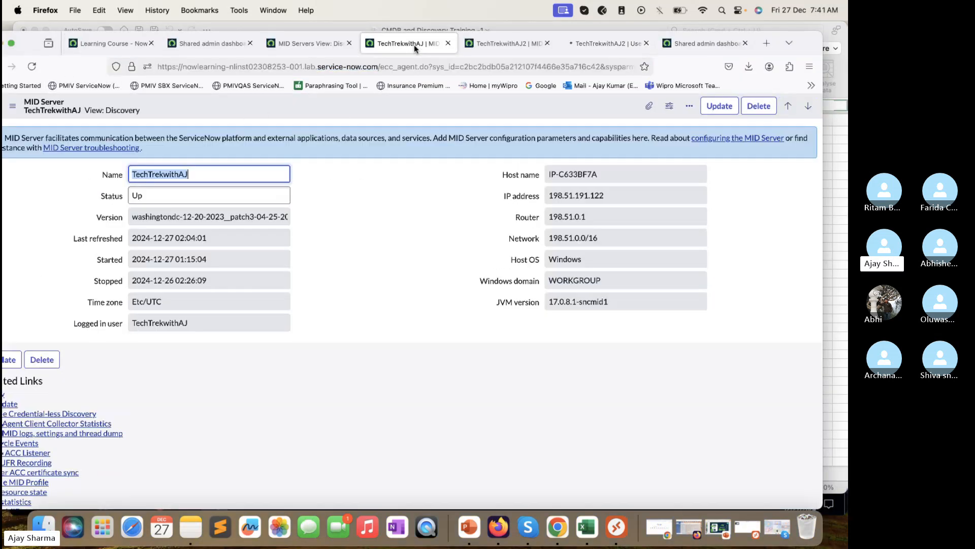
pyautogui.click(610, 44)
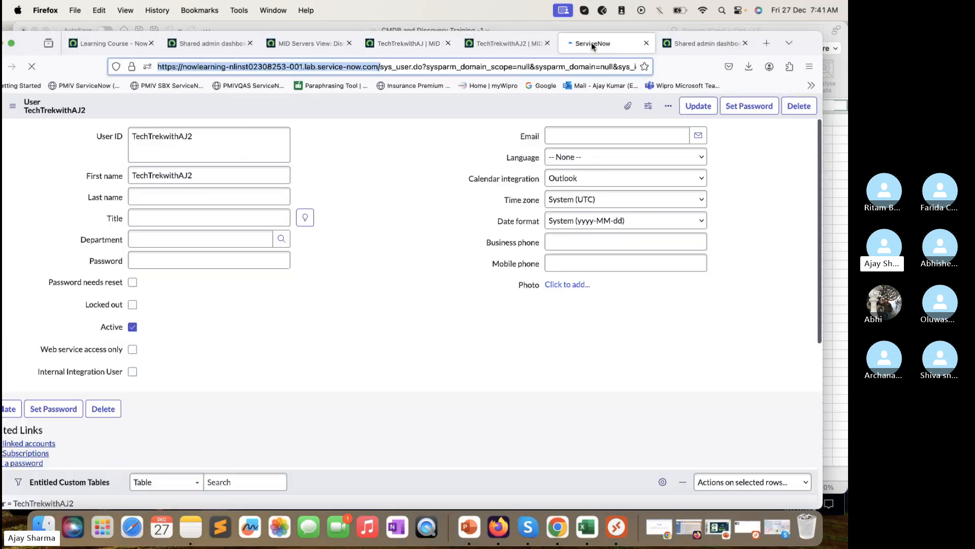
pyautogui.click(293, 28)
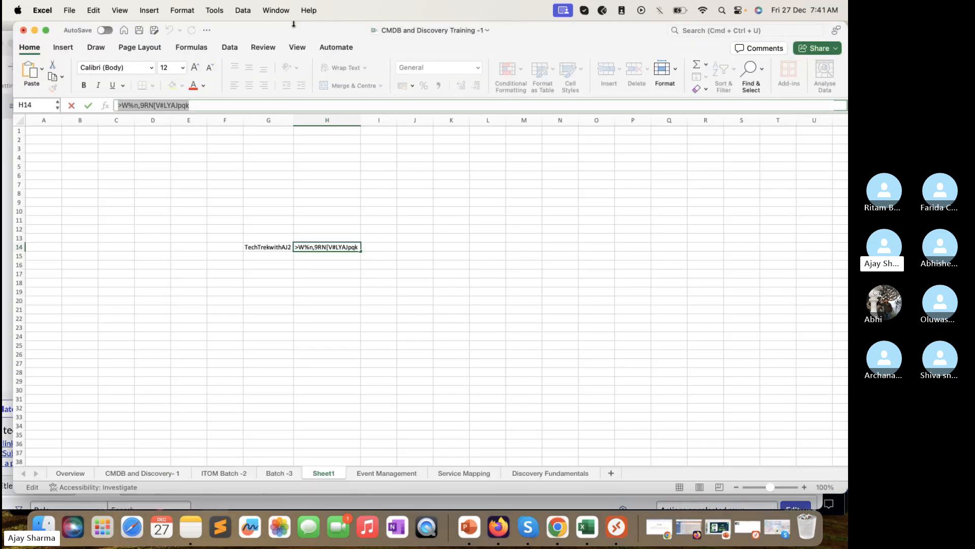
pyautogui.click(34, 30)
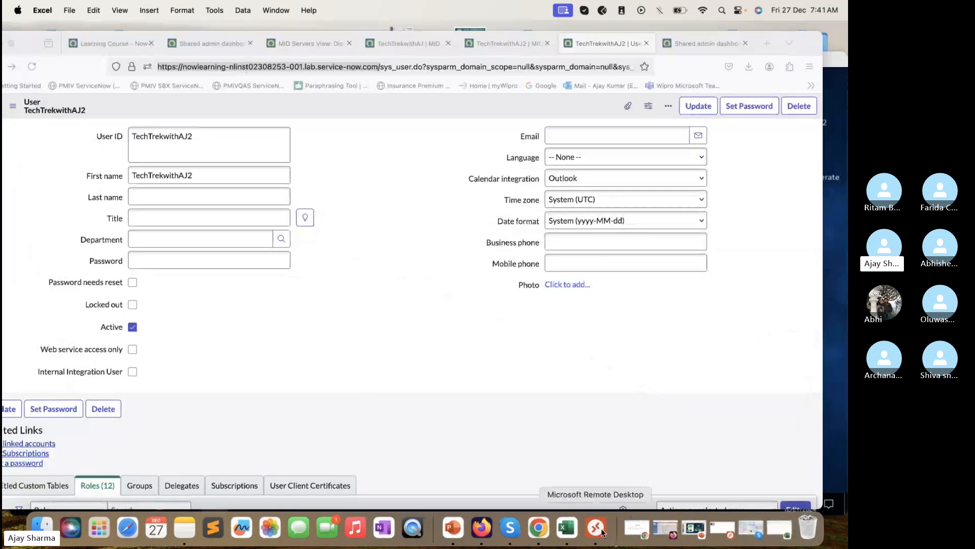
pyautogui.click(596, 528)
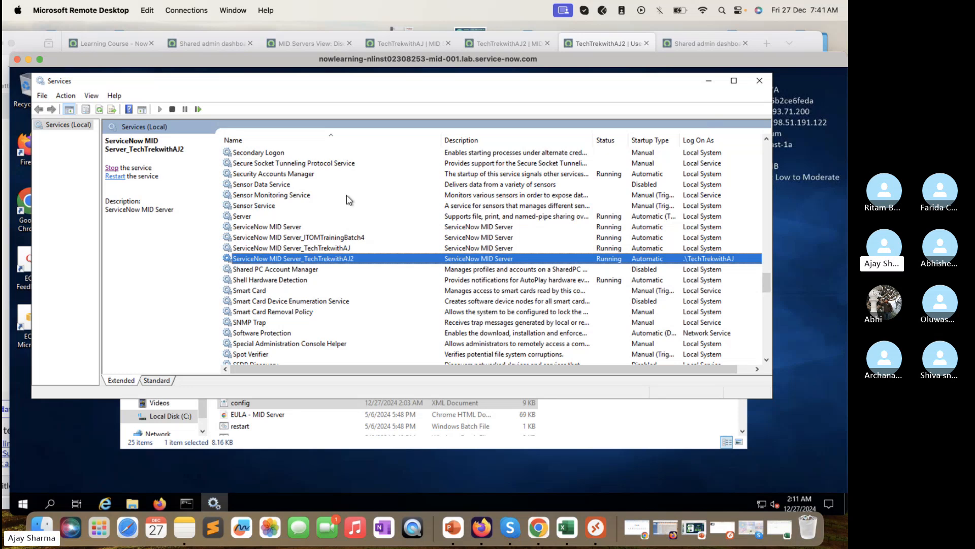
# Step: Stop the ServiceNow MID Server_TechTrekwithAJ2 service and bring up its agent folder in File Explorer
pyautogui.click(115, 169)
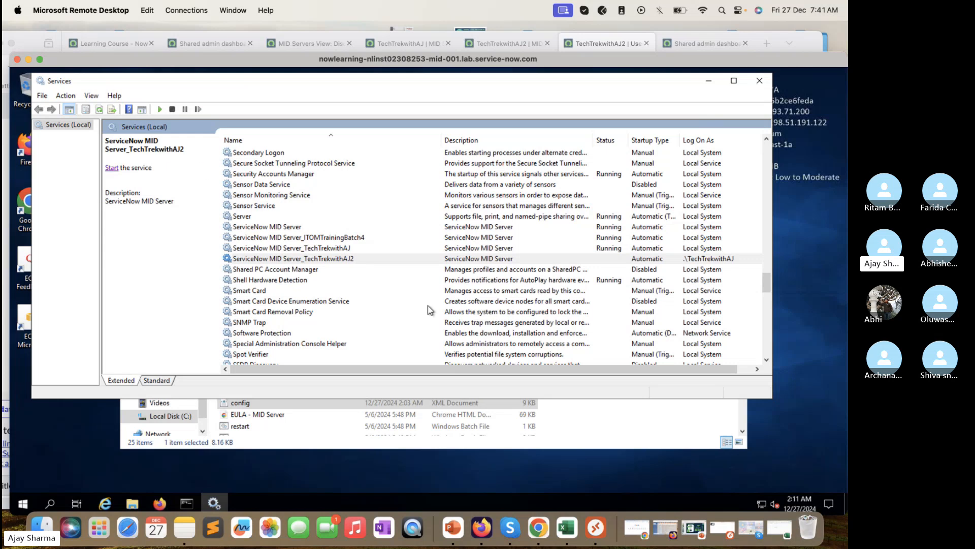
pyautogui.click(348, 448)
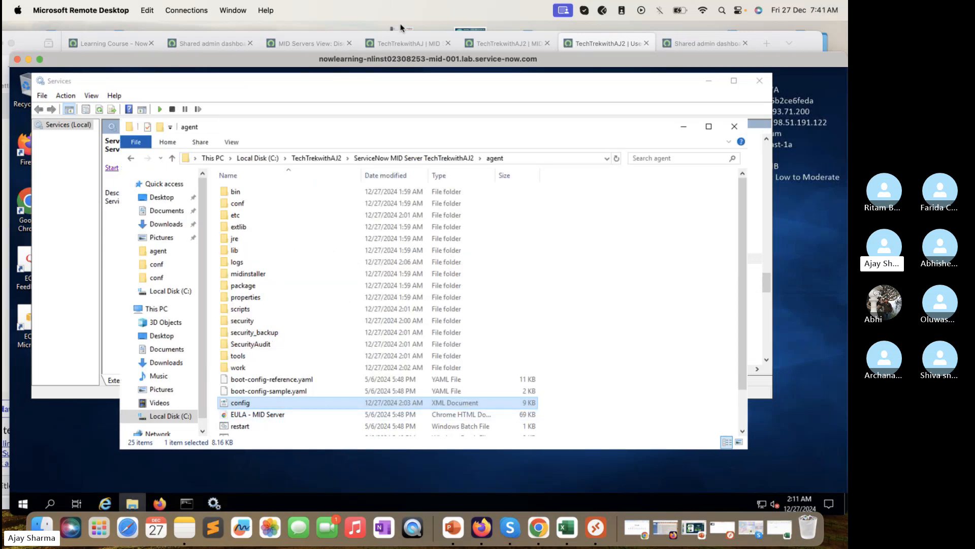
# Step: Try opening config in Notepad; dismiss the permission-denied error and close Notepad
pyautogui.click(241, 402)
pyautogui.rightClick(247, 407)
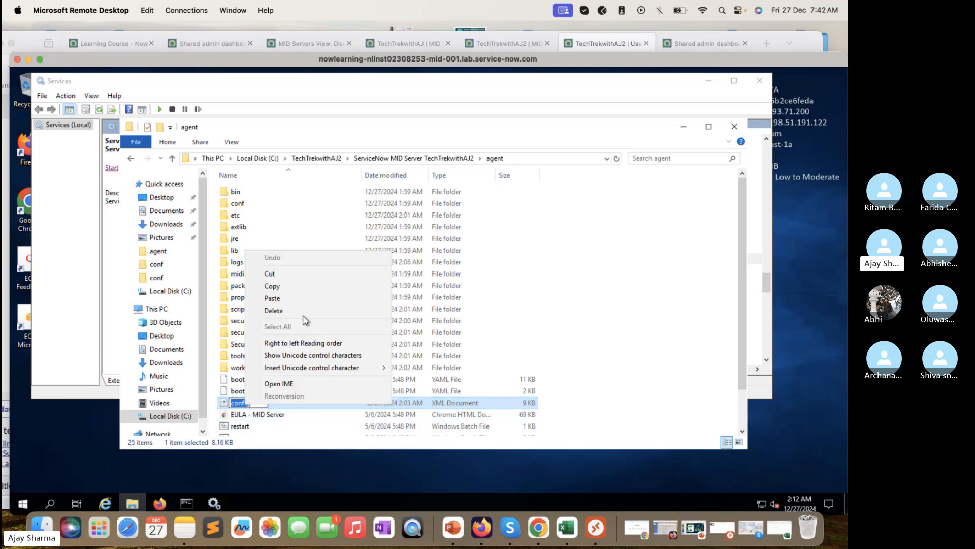
pyautogui.click(317, 442)
pyautogui.click(250, 406)
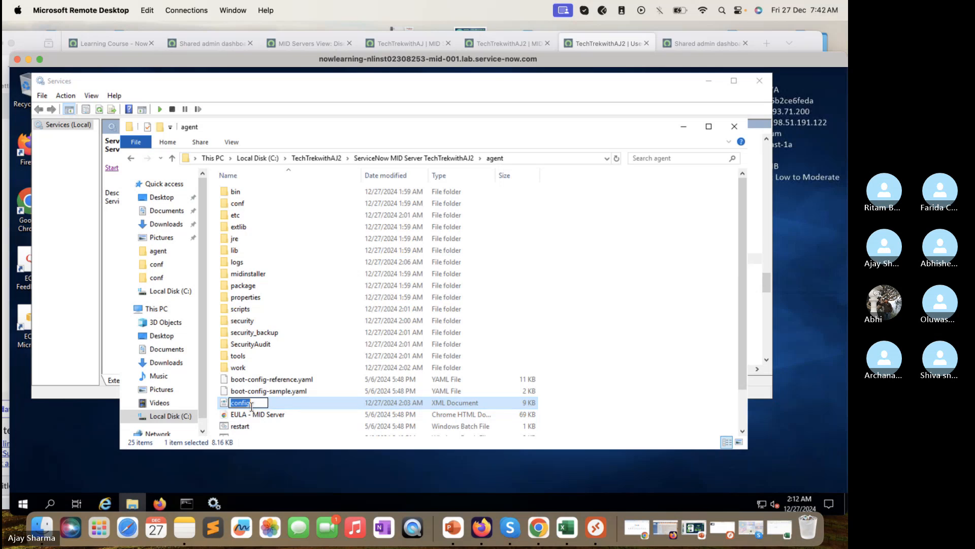
pyautogui.rightClick(249, 406)
pyautogui.click(262, 442)
pyautogui.rightClick(232, 404)
pyautogui.moveTo(339, 279)
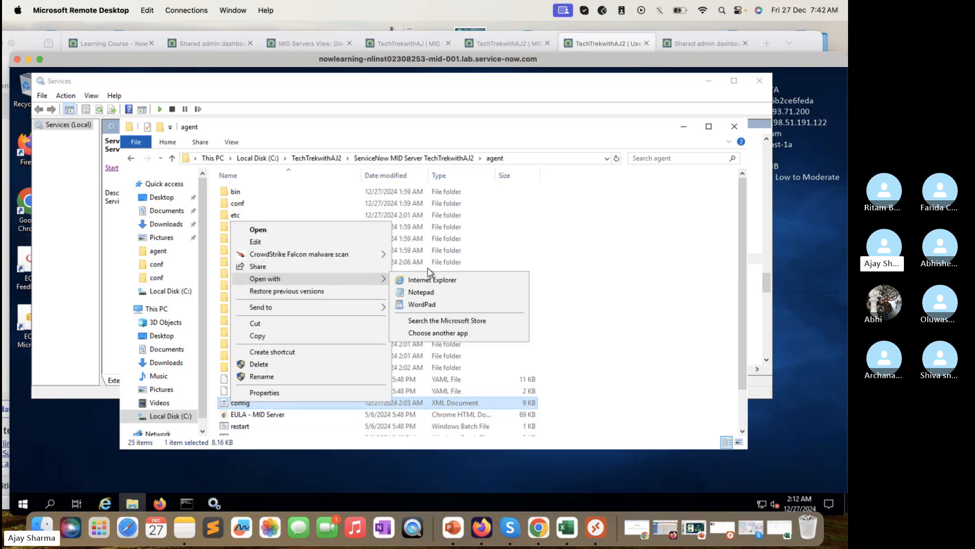
pyautogui.click(432, 293)
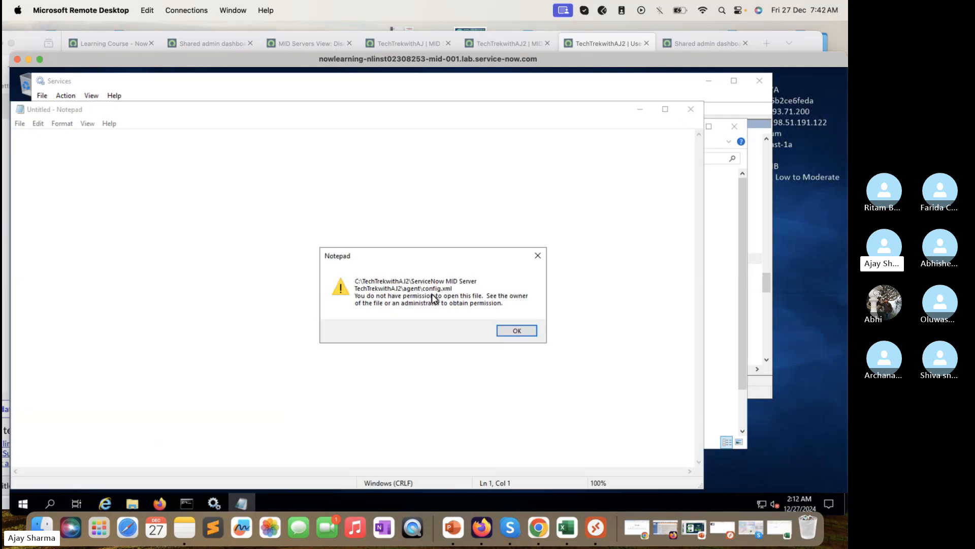
pyautogui.click(514, 329)
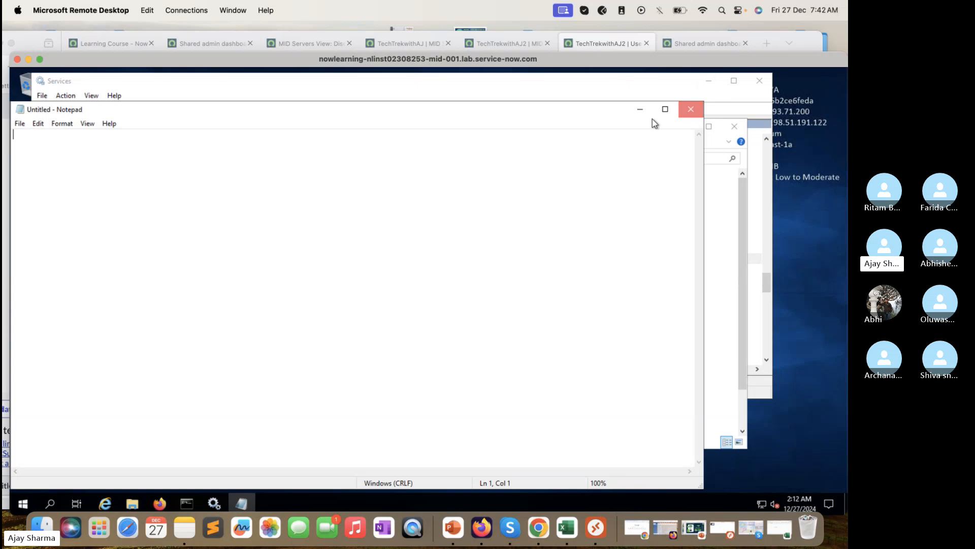
pyautogui.click(691, 108)
# Step: Try config in WordPad, which fails to open it, then open it with Internet Explorer
pyautogui.rightClick(236, 404)
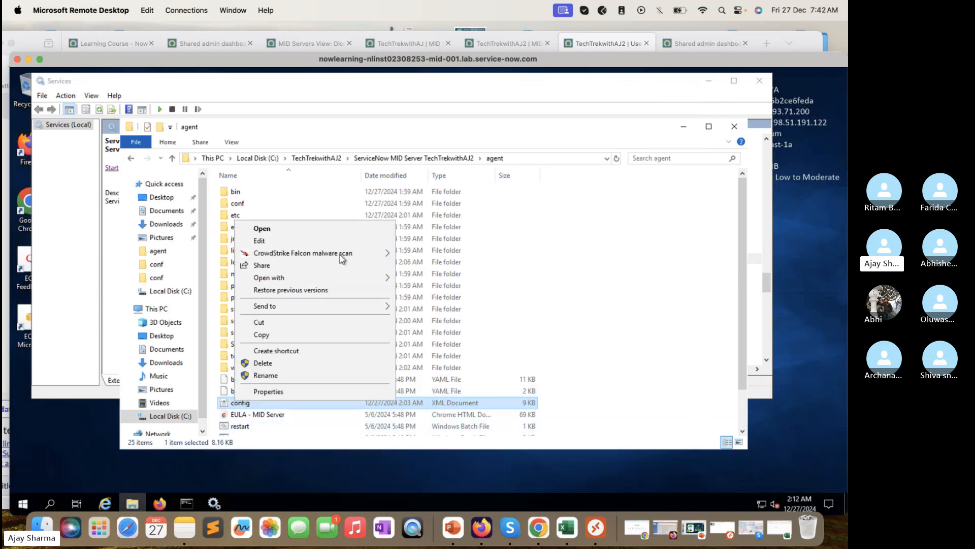
pyautogui.moveTo(358, 278)
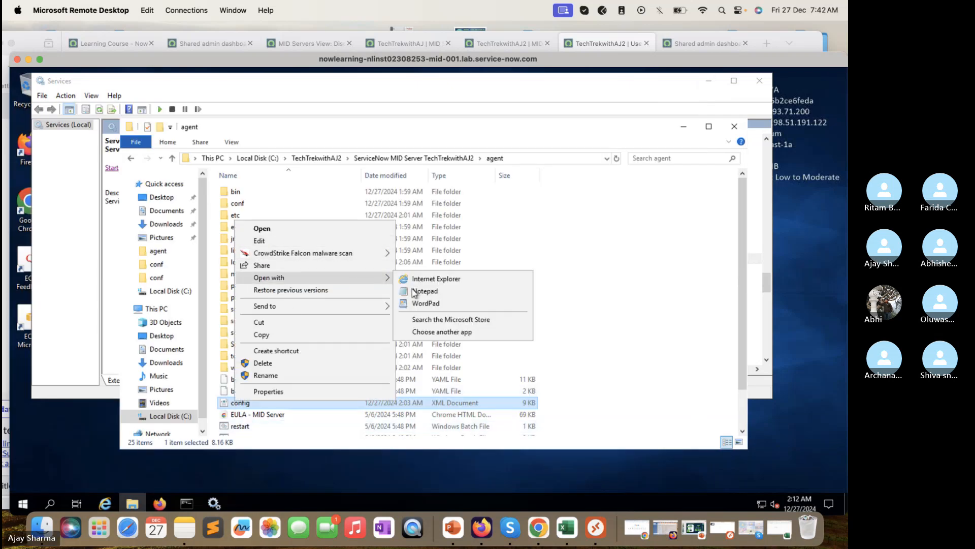
pyautogui.click(437, 305)
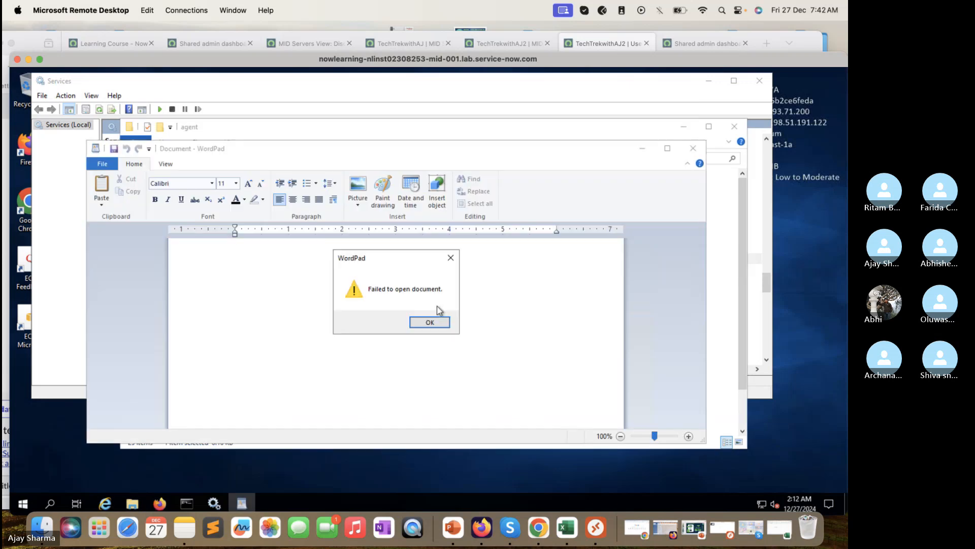
pyautogui.click(437, 325)
pyautogui.hotkey('alt', 'F4')
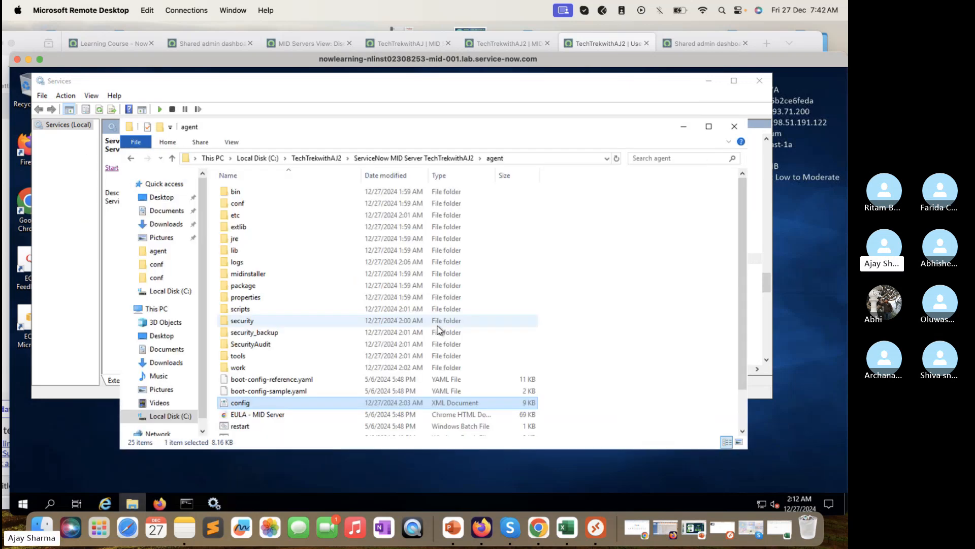
pyautogui.rightClick(235, 403)
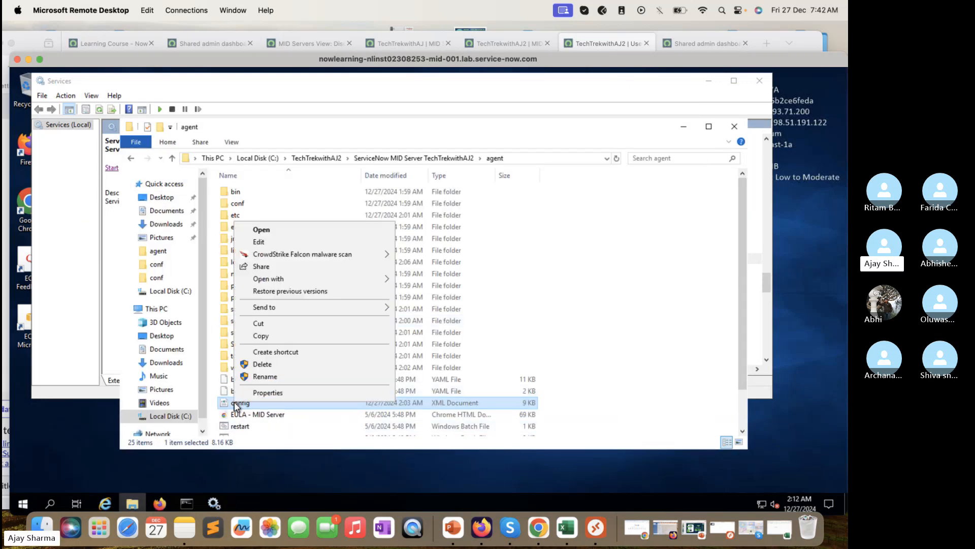
pyautogui.moveTo(370, 279)
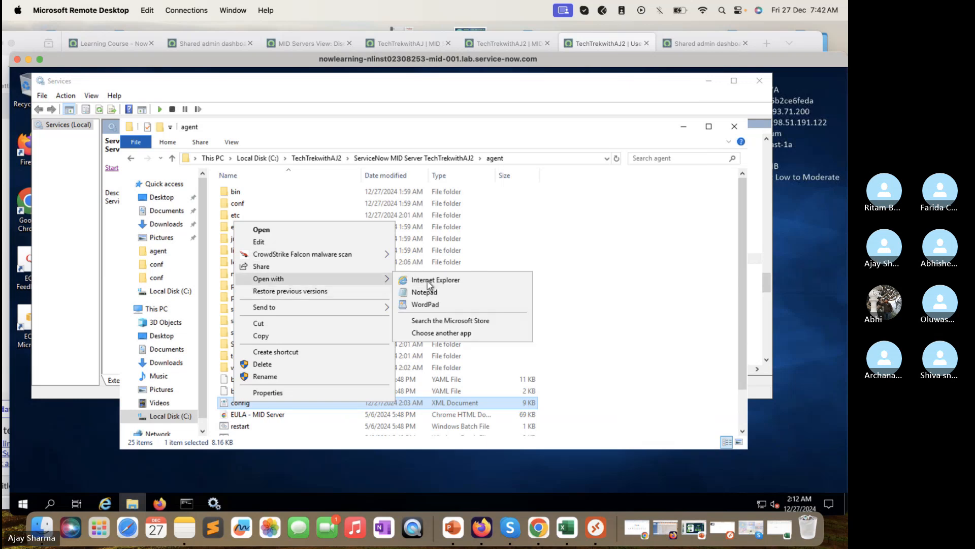
pyautogui.click(432, 281)
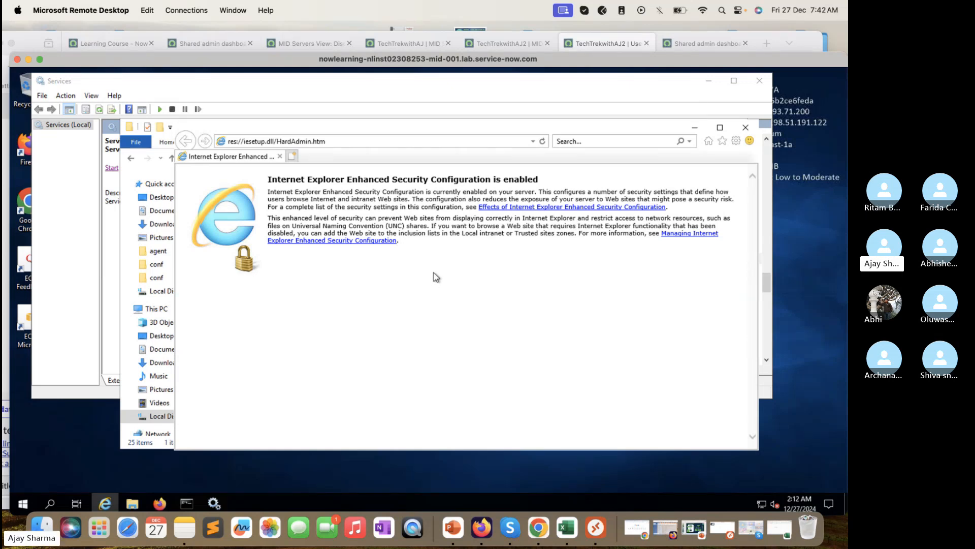
# Step: Close Internet Explorer and return to the agent folder, dismissing config's context menu
pyautogui.click(750, 133)
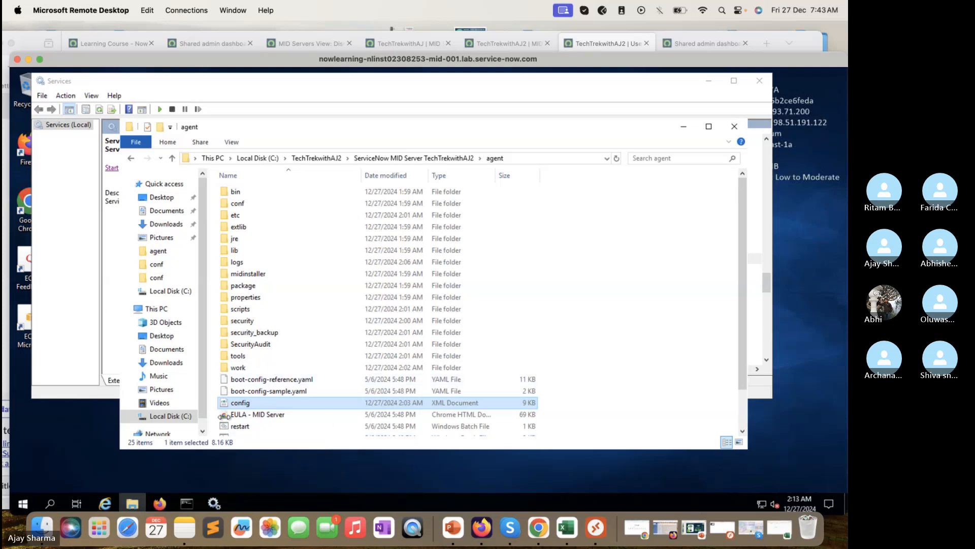
pyautogui.rightClick(239, 405)
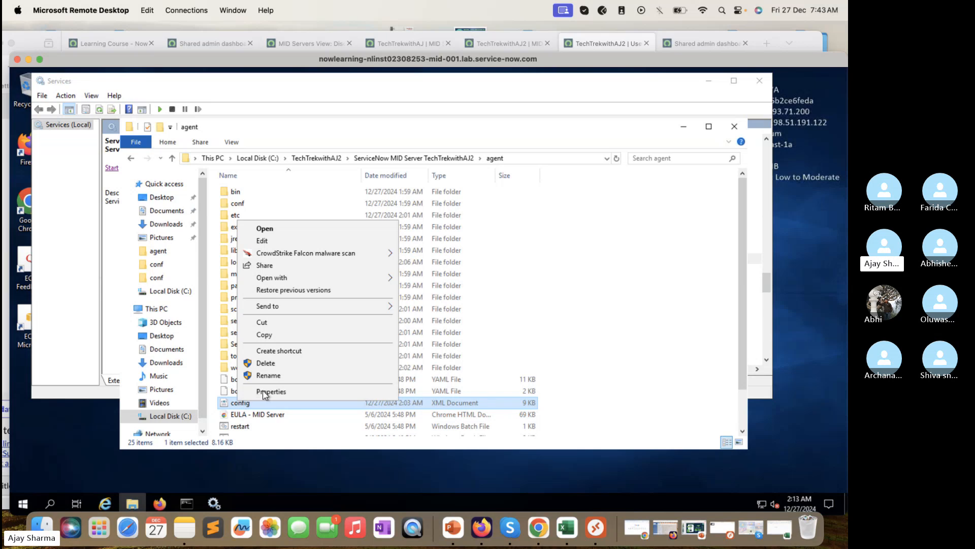
pyautogui.click(120, 312)
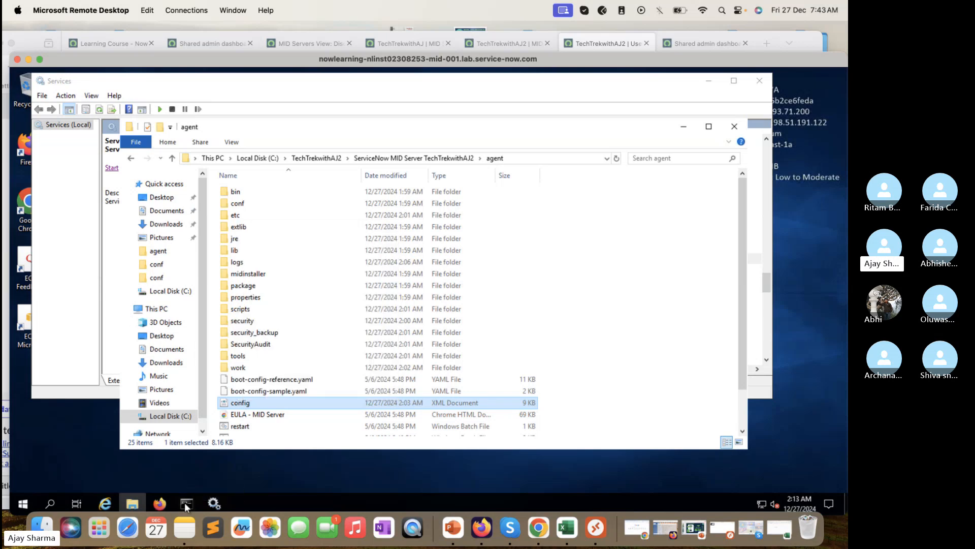
# Step: Try to open config.xml by running it from the administrator command prompt
pyautogui.click(187, 505)
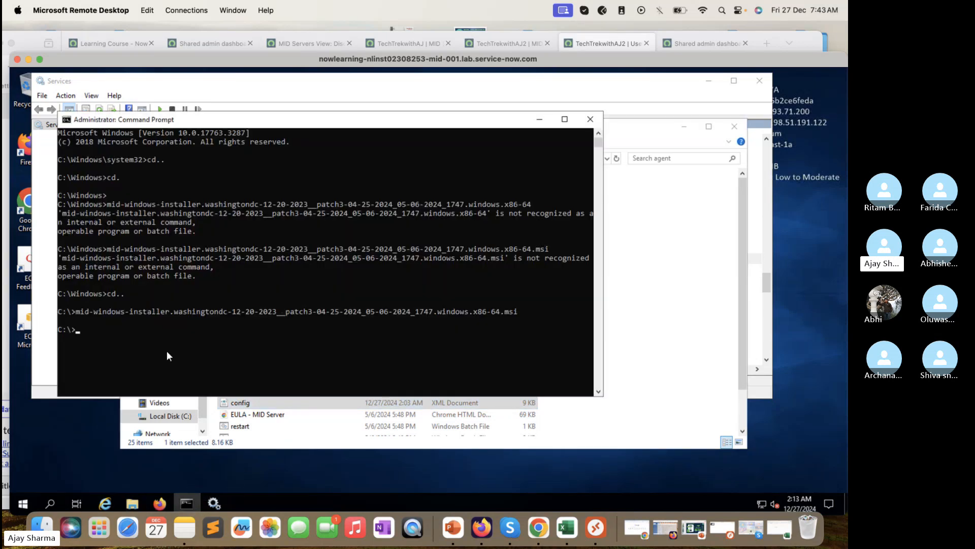
pyautogui.write('notepad.')
pyautogui.press('BackSpace')
pyautogui.press('BackSpace')
pyautogui.press('BackSpace')
pyautogui.press('BackSpace')
pyautogui.press('BackSpace')
pyautogui.press('BackSpace')
pyautogui.press('BackSpace')
pyautogui.press('BackSpace')
pyautogui.write('config.xml')
pyautogui.press('Return')
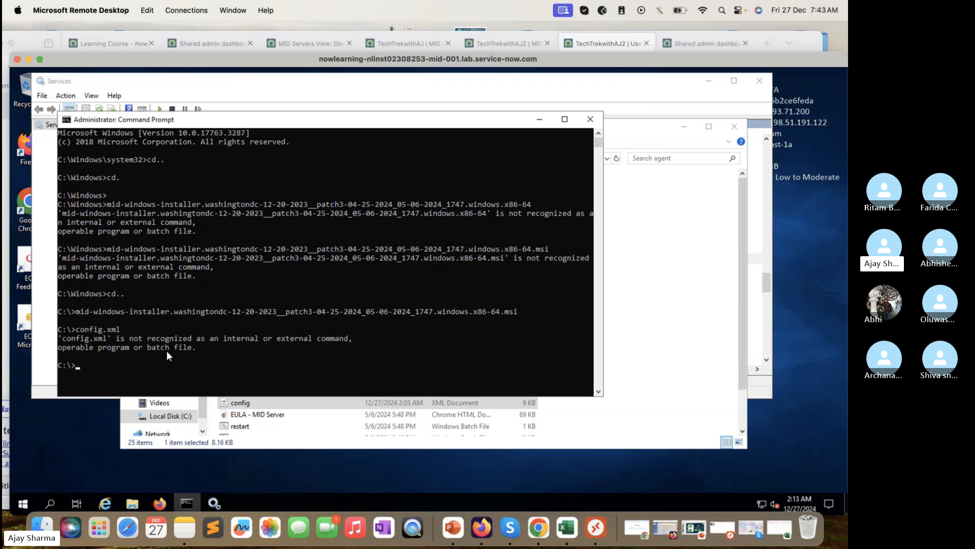
# Step: Choose Edit on config in the agent folder, which opens Internet Explorer on a new tab
pyautogui.click(243, 404)
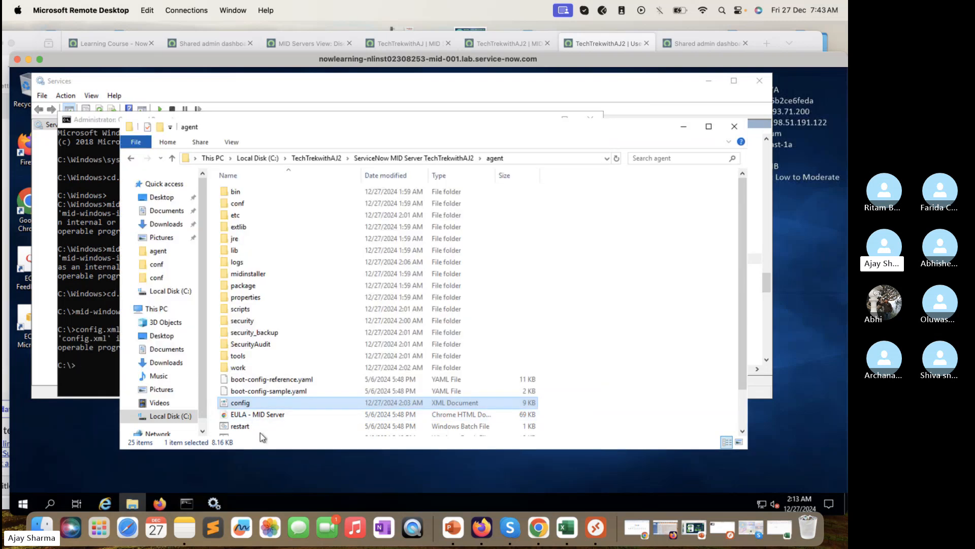
pyautogui.rightClick(244, 404)
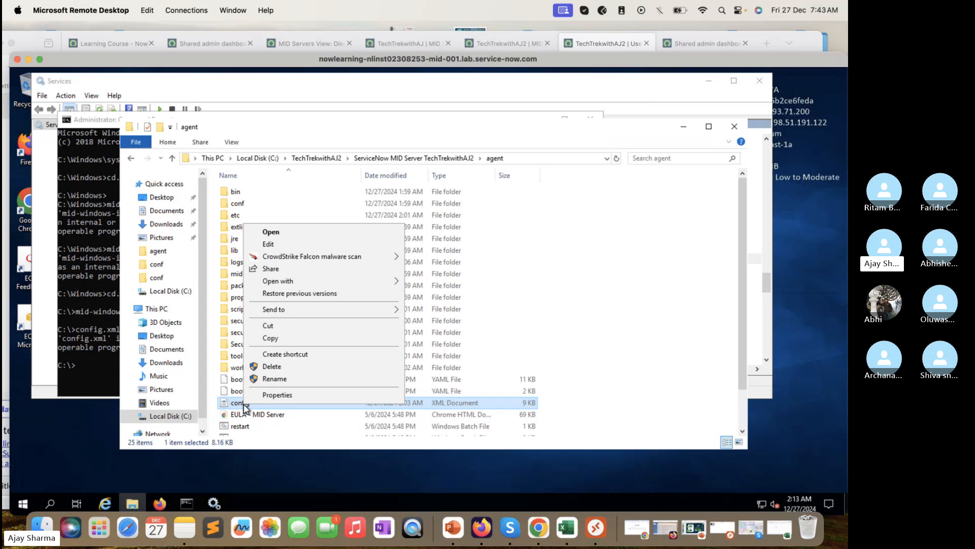
pyautogui.click(368, 234)
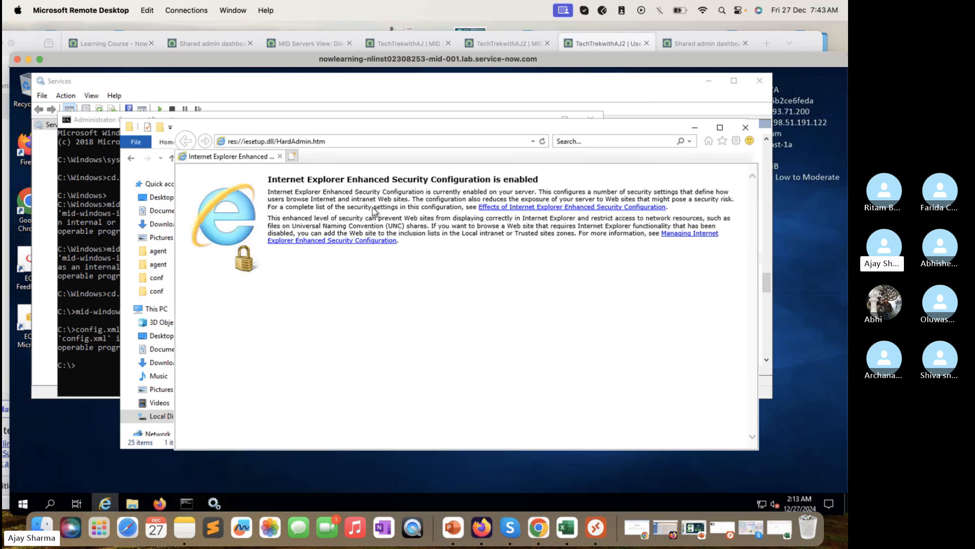
pyautogui.click(291, 158)
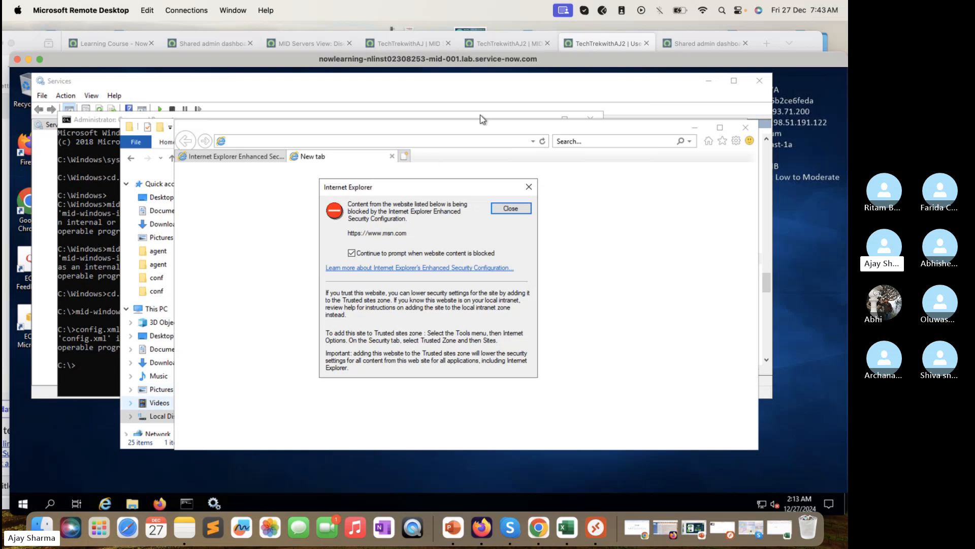
# Step: Dismiss the blocked-content warning and close the Internet Explorer tabs and window
pyautogui.click(511, 208)
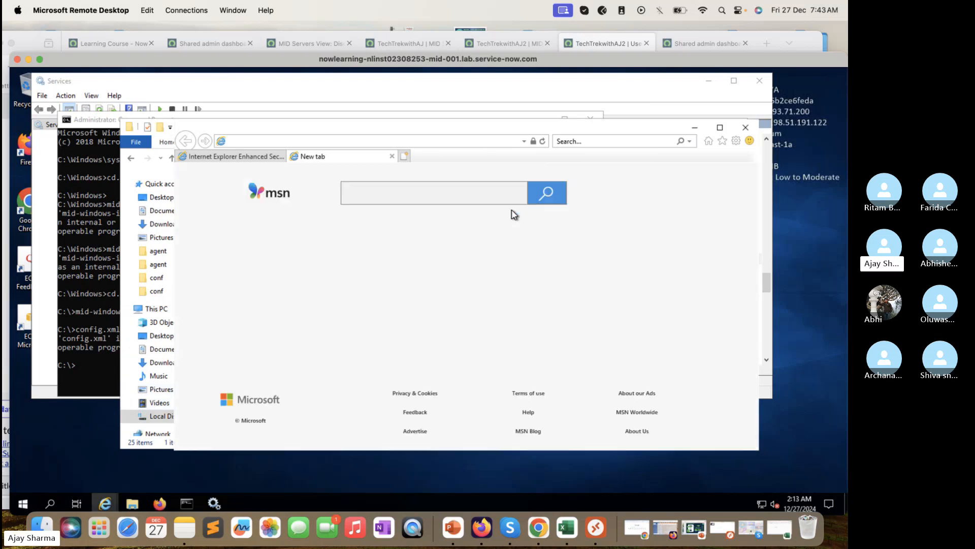
pyautogui.click(261, 158)
pyautogui.click(280, 157)
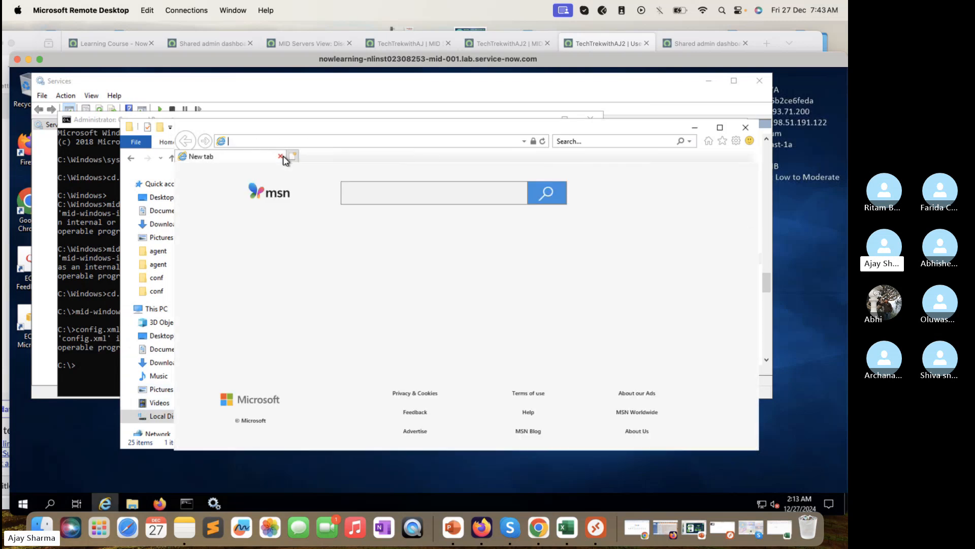
pyautogui.click(746, 127)
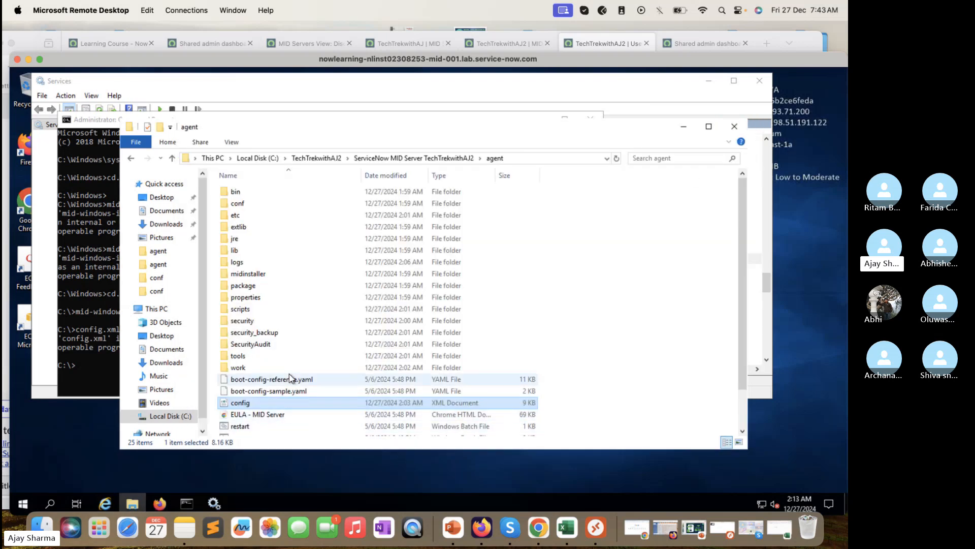
# Step: Try Open with > Choose another app on config, then cancel the app chooser
pyautogui.scroll(-1, 291, 379)
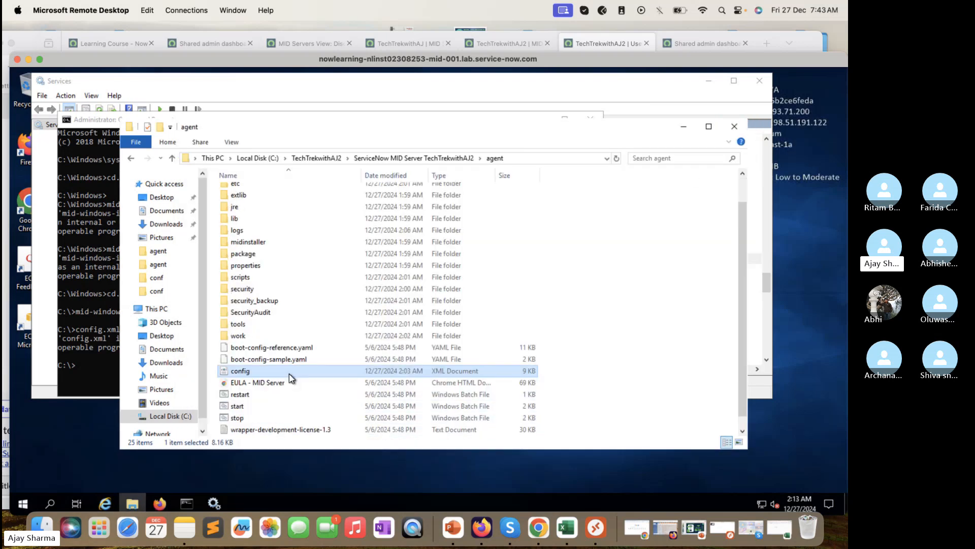
pyautogui.scroll(1, 291, 379)
pyautogui.scroll(-1, 291, 378)
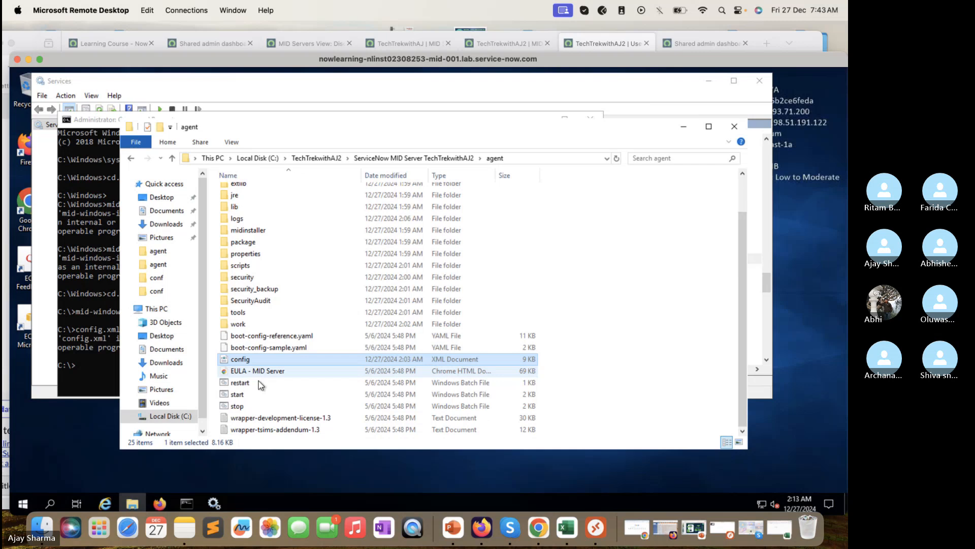
pyautogui.rightClick(244, 360)
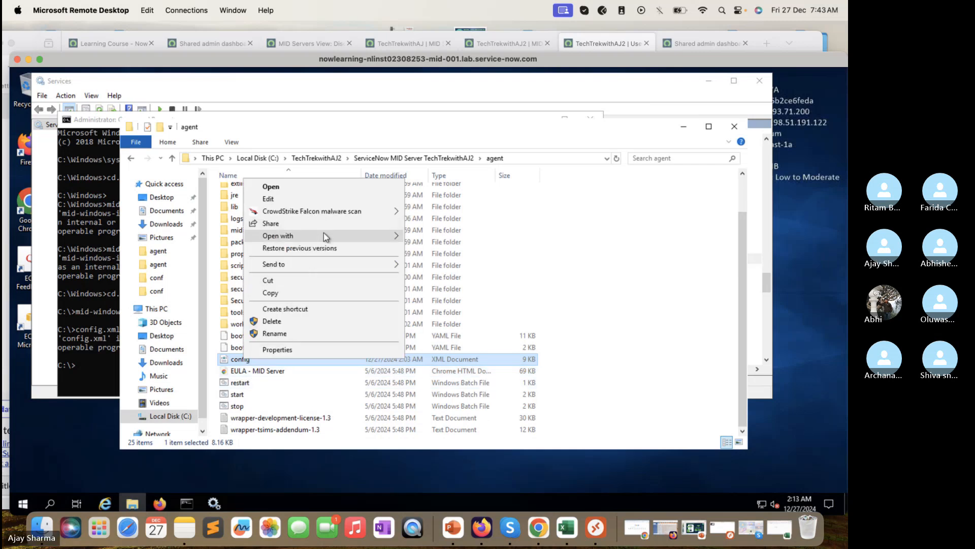
pyautogui.moveTo(324, 234)
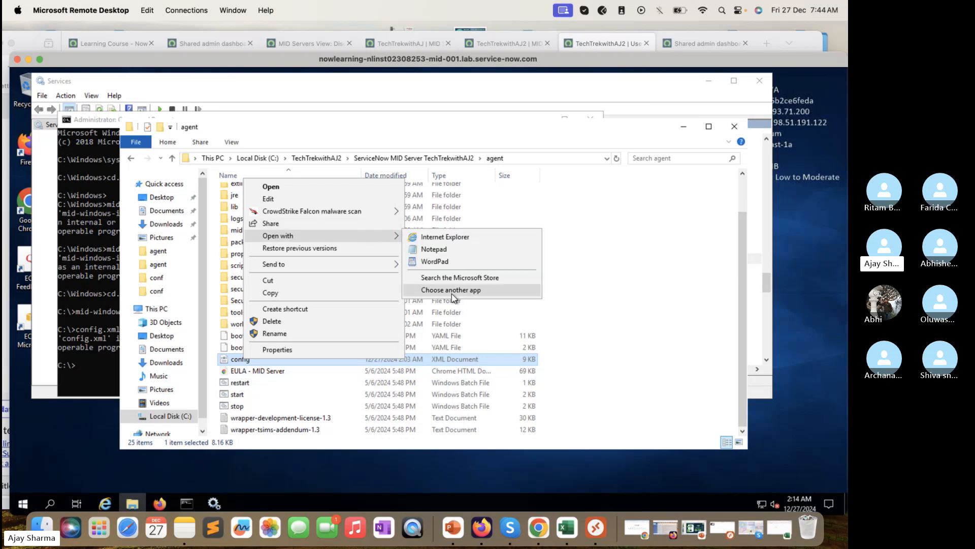
pyautogui.click(452, 291)
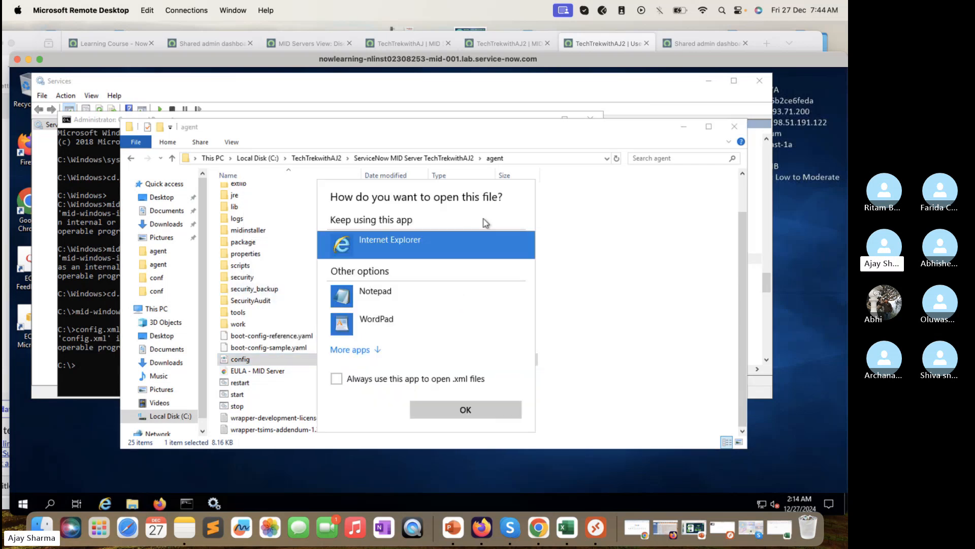
pyautogui.click(608, 239)
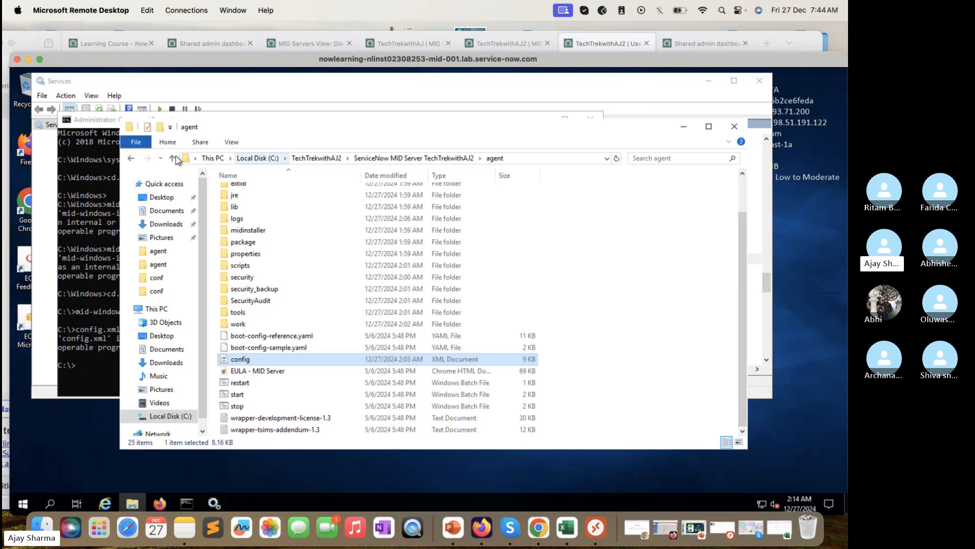
# Step: Navigate from Local Disk (C:) into TechTrekwithAJ2\ServiceNow MID Server TechTrekwithAJ2
pyautogui.click(133, 159)
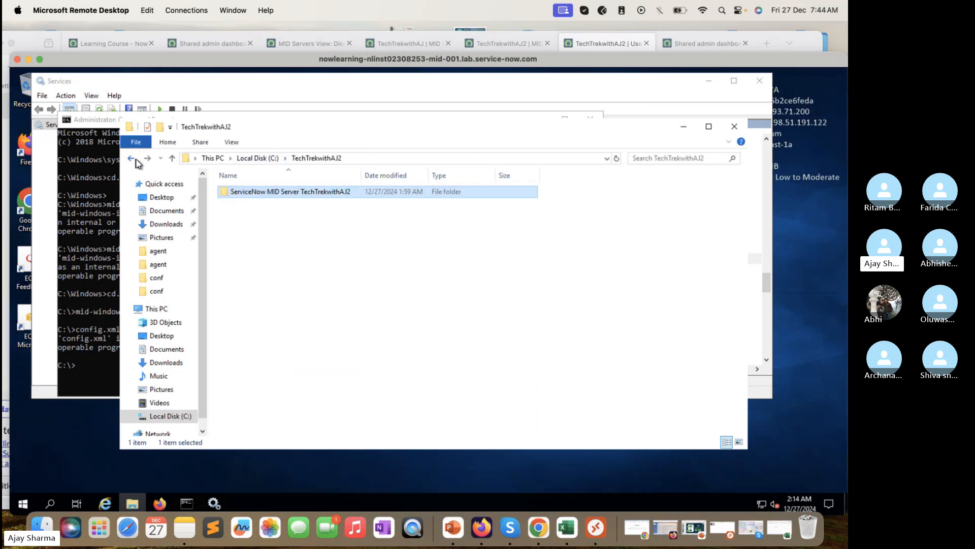
pyautogui.click(133, 159)
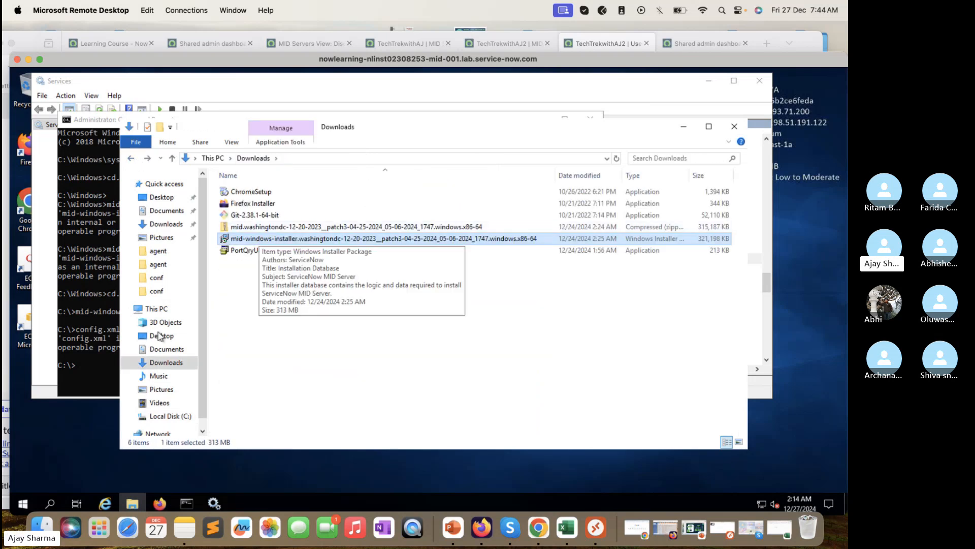
pyautogui.click(165, 415)
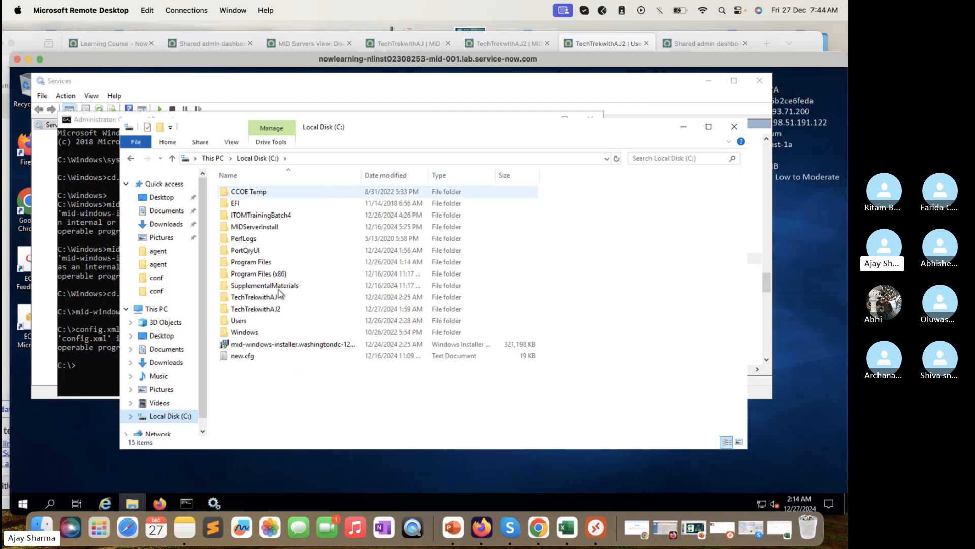
pyautogui.doubleClick(268, 310)
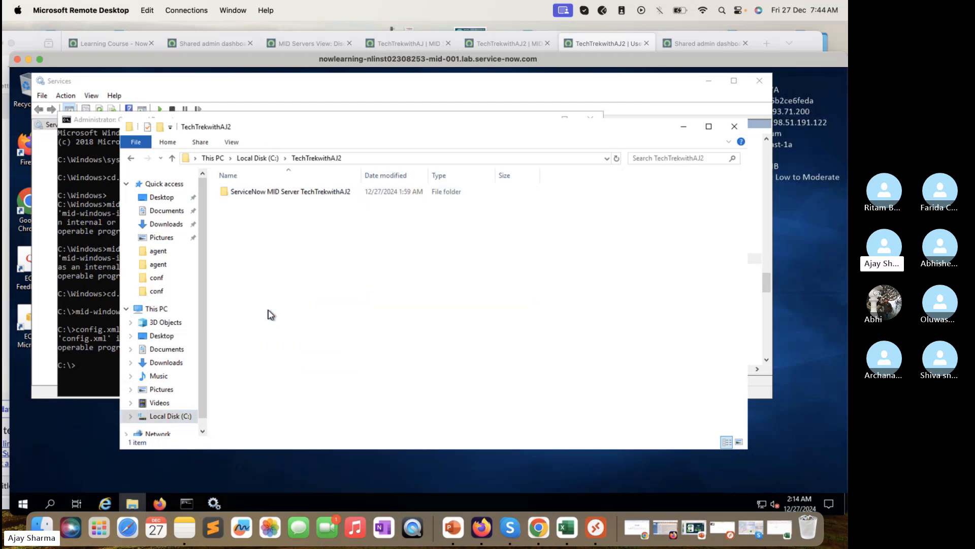
pyautogui.click(131, 158)
pyautogui.rightClick(271, 312)
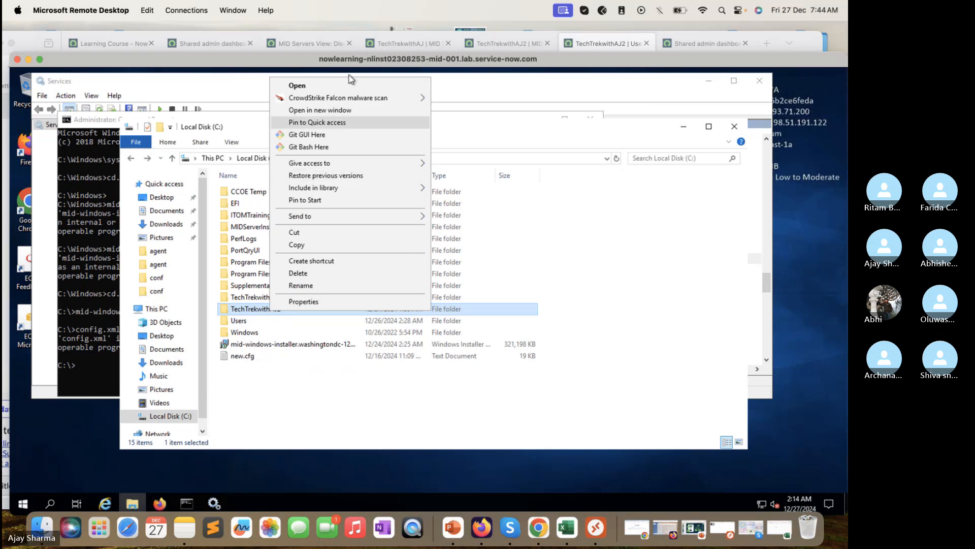
pyautogui.doubleClick(250, 309)
pyautogui.doubleClick(278, 193)
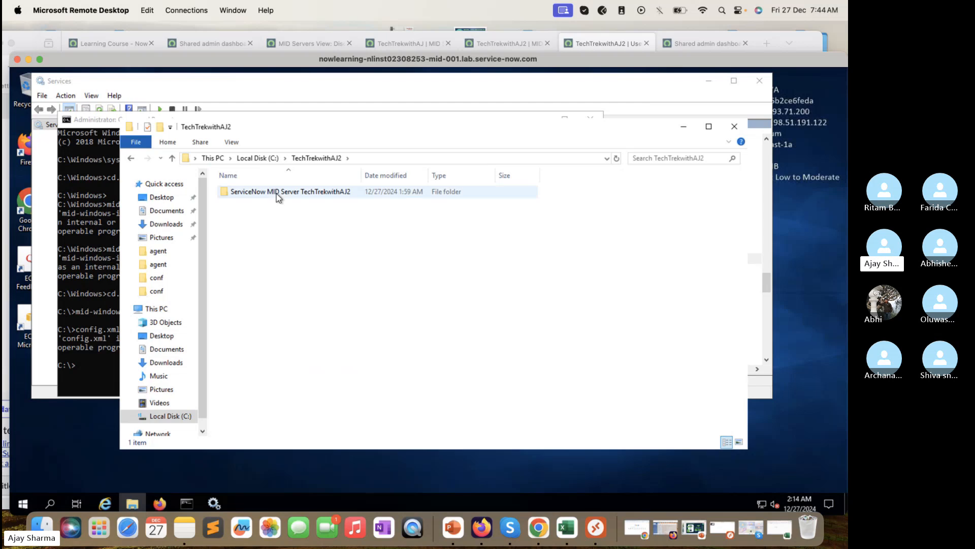
# Step: Open the folder's Properties and review Security permissions for the installing user, Administrator and Administrators
pyautogui.rightClick(265, 197)
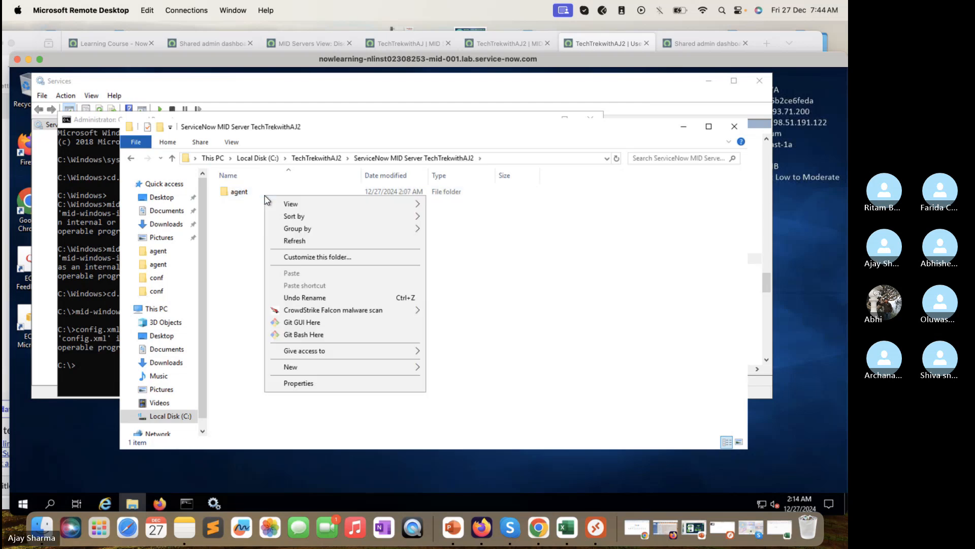
pyautogui.click(323, 384)
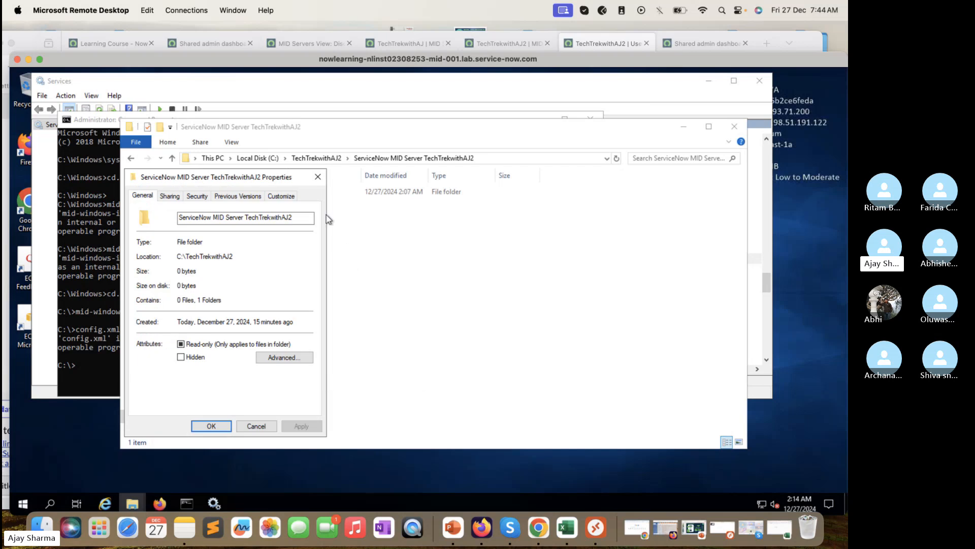
pyautogui.click(199, 197)
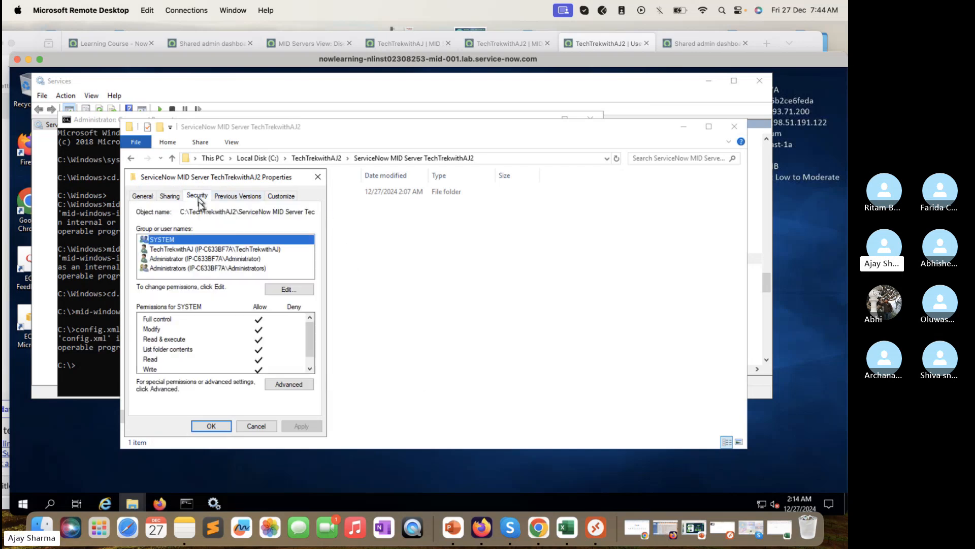
pyautogui.click(237, 249)
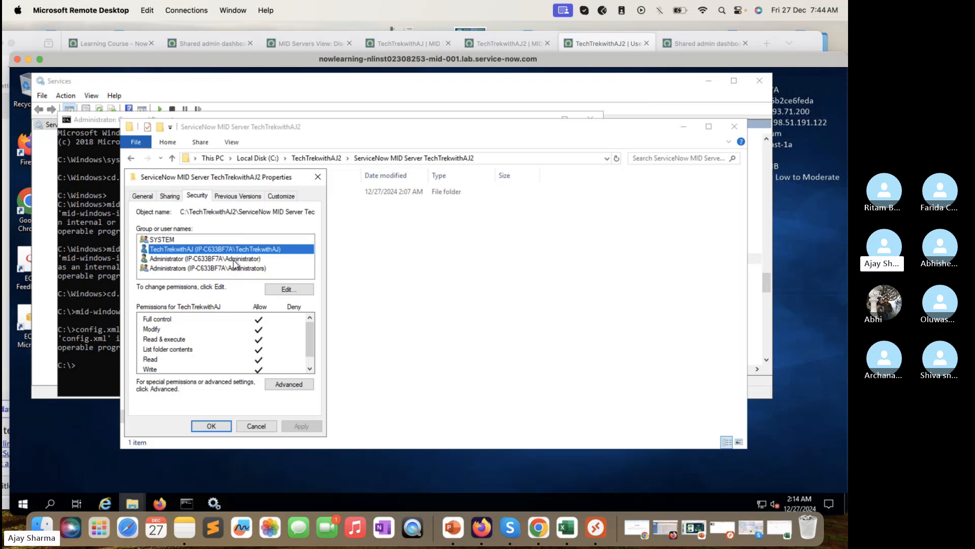
pyautogui.click(235, 259)
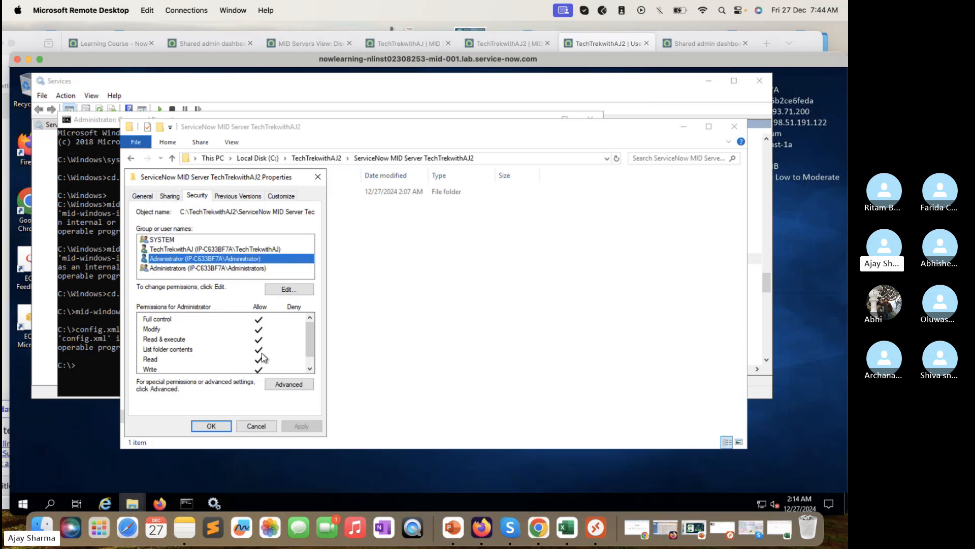
pyautogui.scroll(-1, 263, 358)
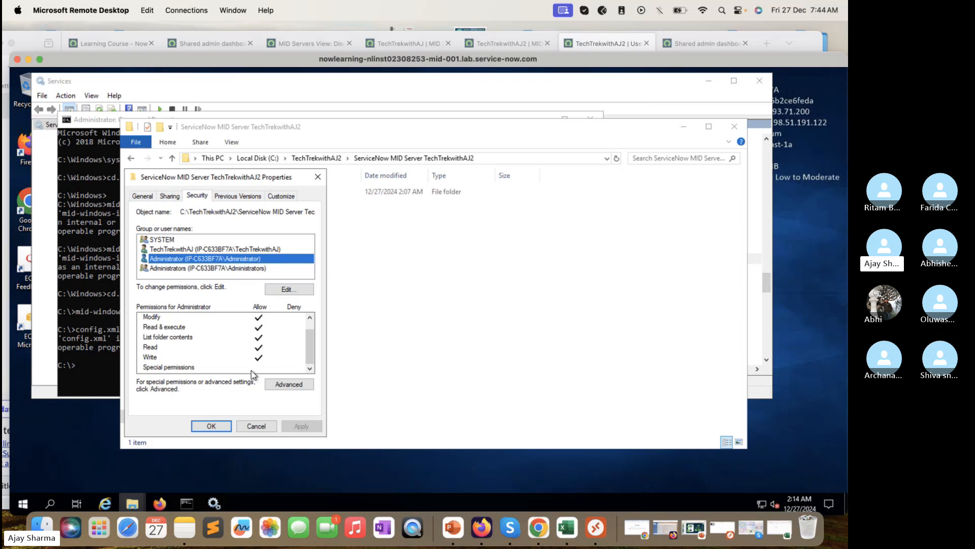
pyautogui.click(264, 269)
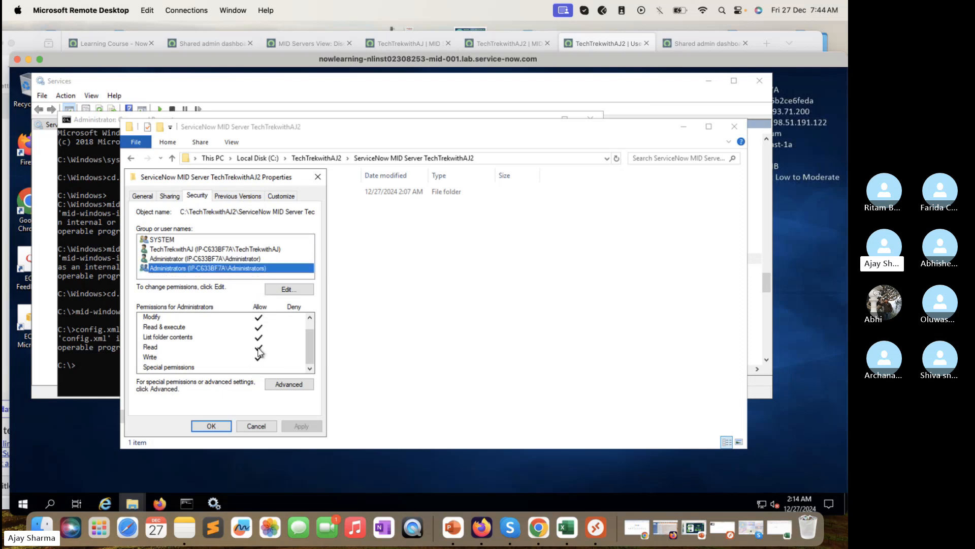
pyautogui.scroll(1, 269, 325)
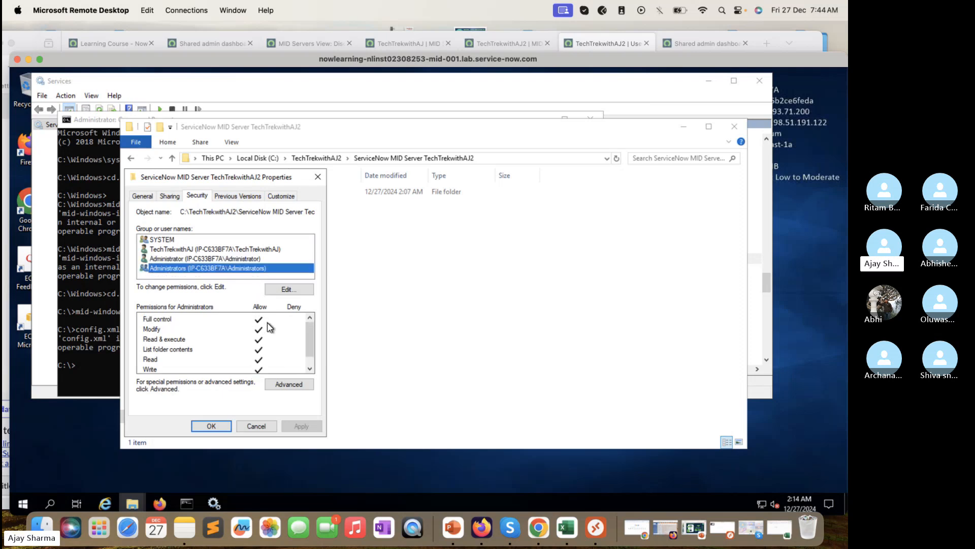
# Step: Open the editable permissions twice and close the editor without changes
pyautogui.click(288, 289)
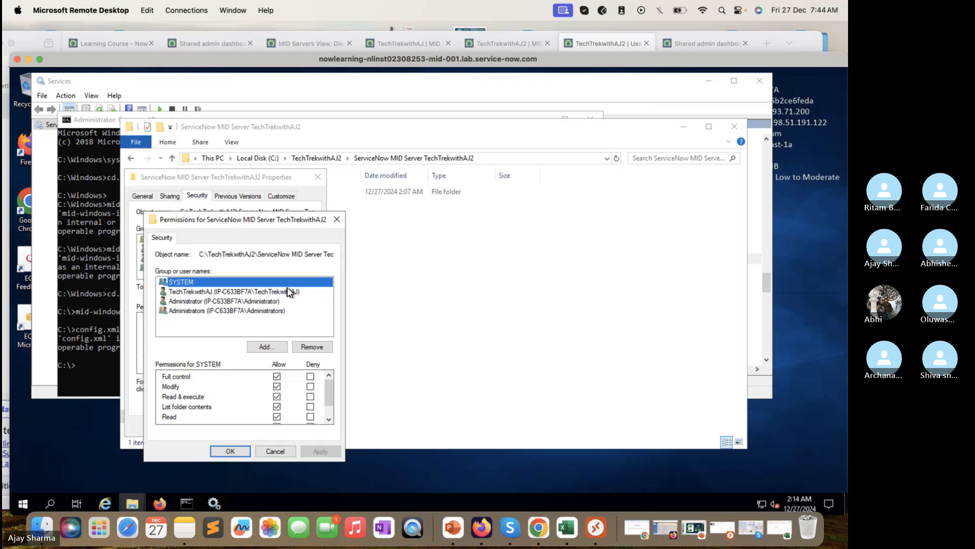
pyautogui.scroll(-1, 285, 402)
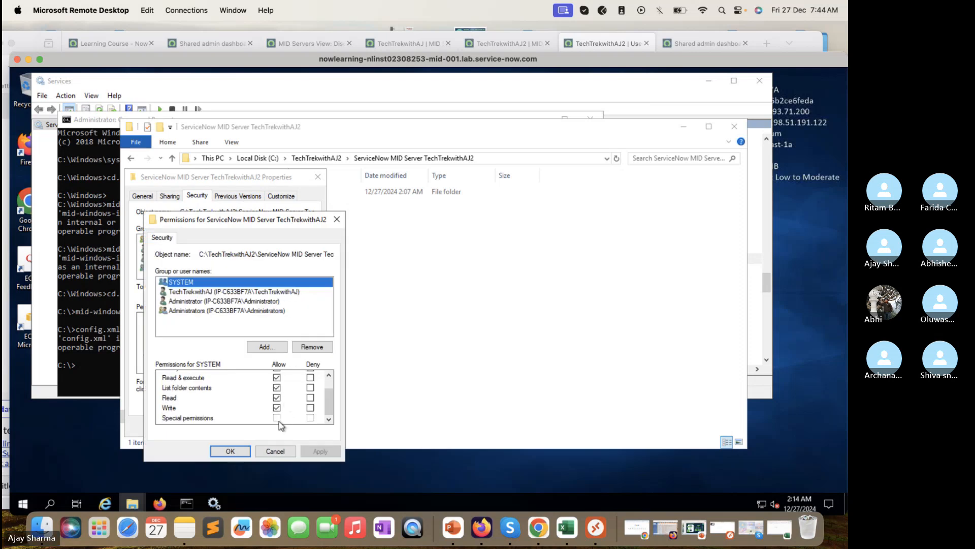
pyautogui.scroll(1, 312, 390)
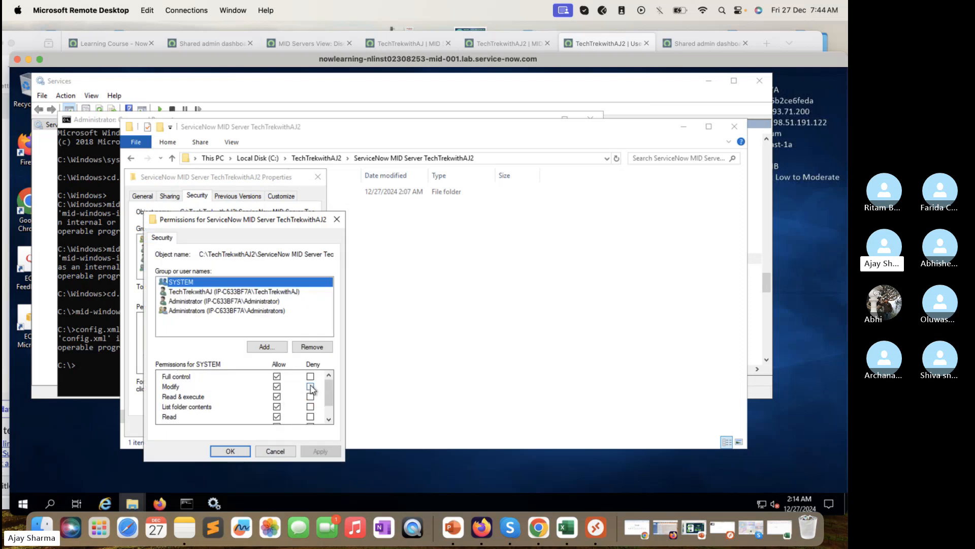
pyautogui.click(239, 450)
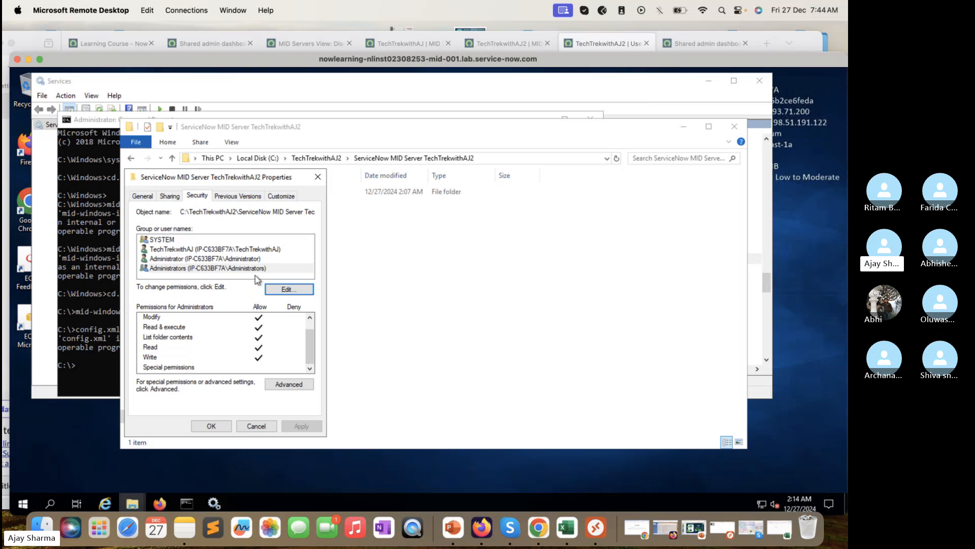
pyautogui.click(257, 259)
pyautogui.click(288, 289)
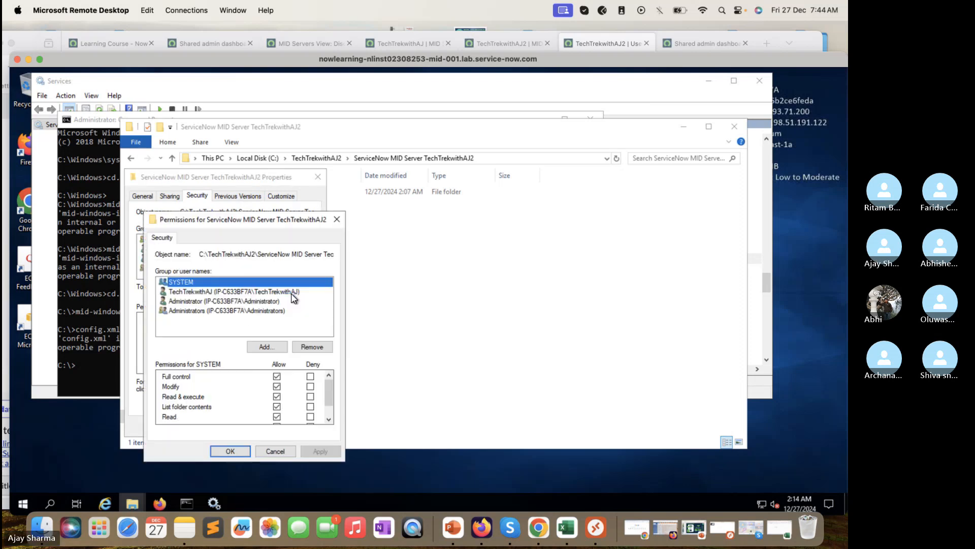
pyautogui.scroll(-1, 250, 379)
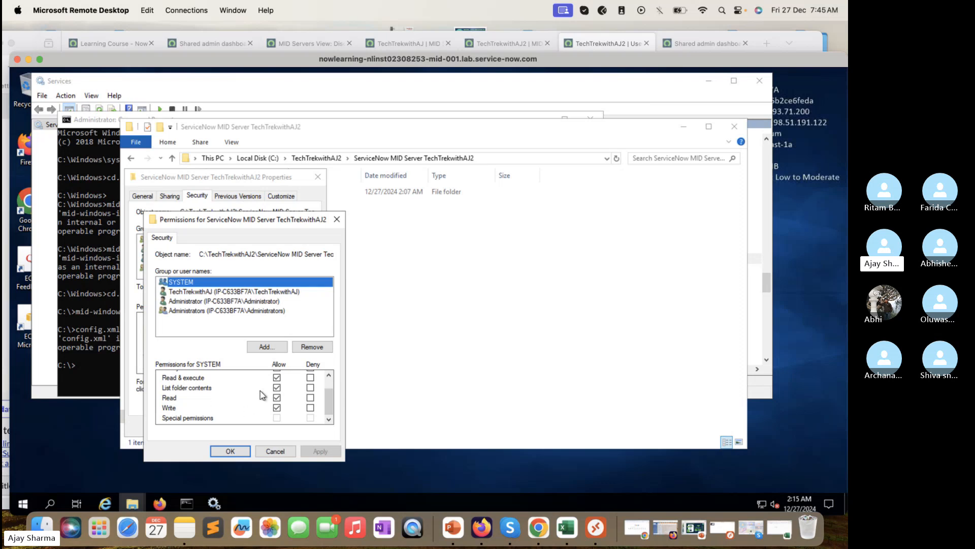
pyautogui.click(276, 450)
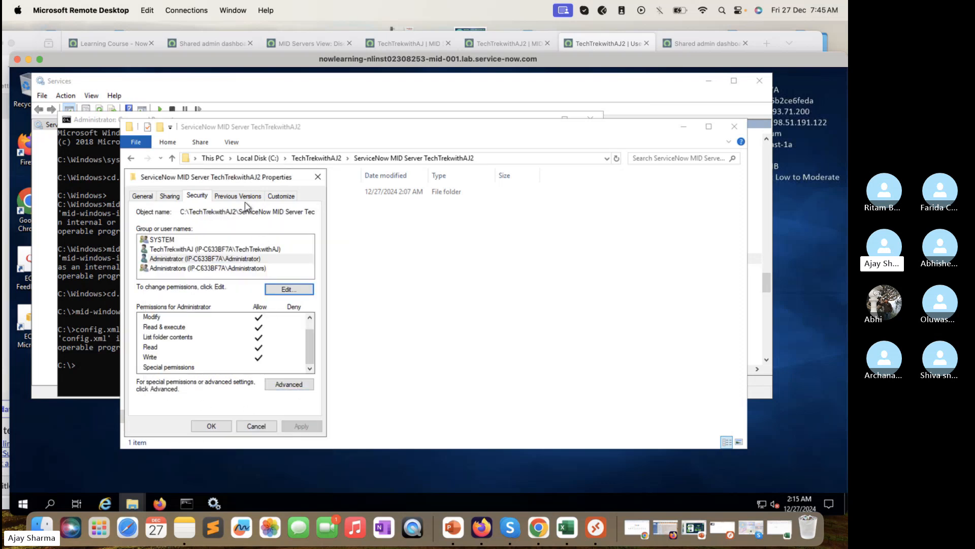
# Step: Check the Previous Versions, Customize, Sharing and General tabs, cancel Advanced attributes, and close Properties
pyautogui.scroll(1, 274, 339)
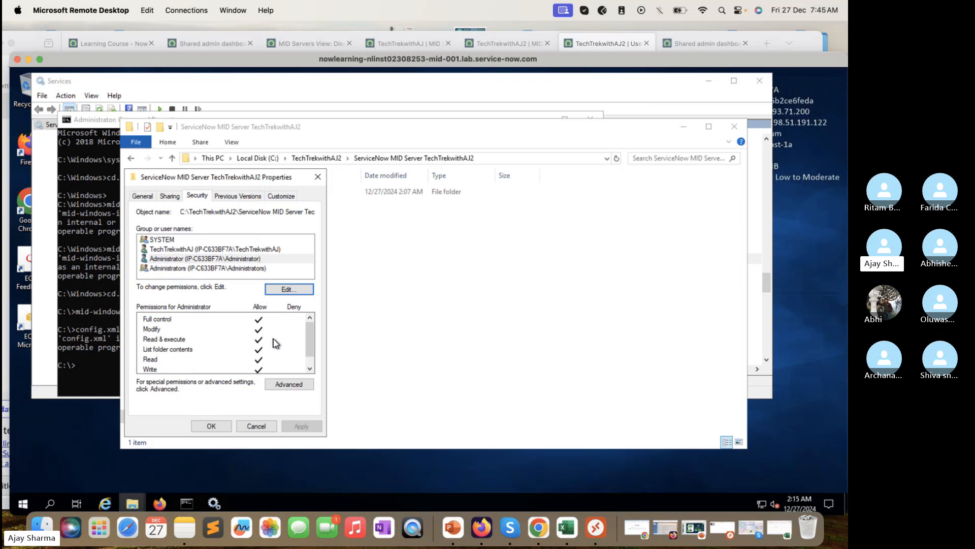
pyautogui.click(232, 198)
pyautogui.click(282, 200)
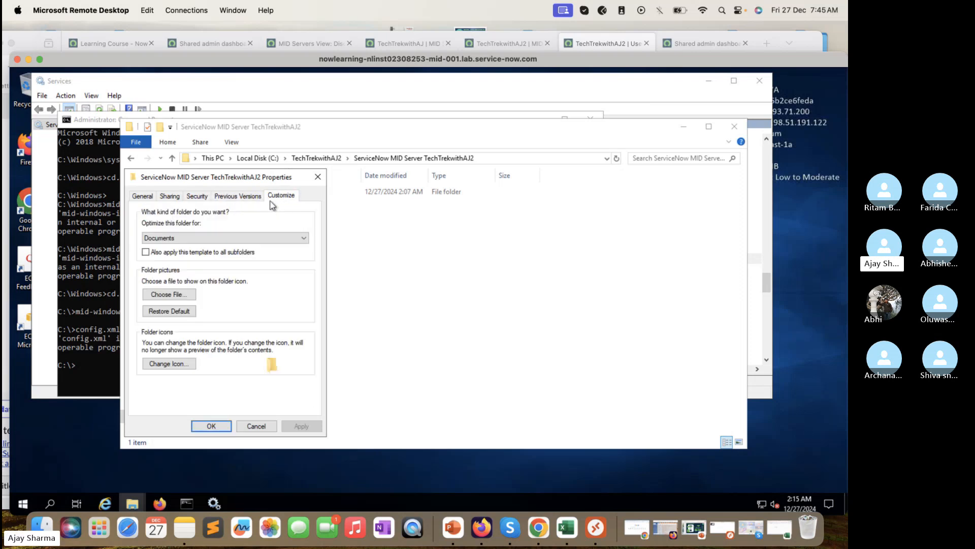
pyautogui.click(246, 199)
pyautogui.click(169, 197)
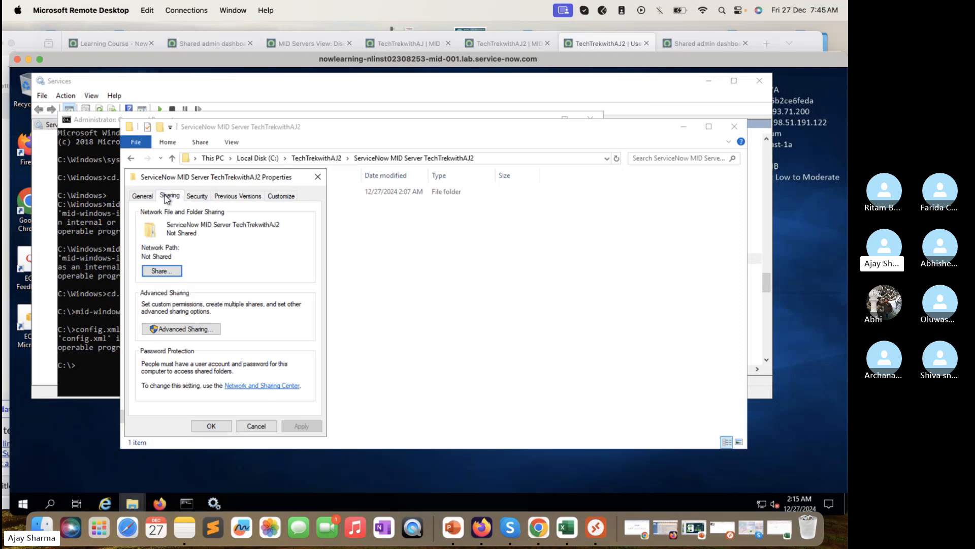
pyautogui.click(145, 201)
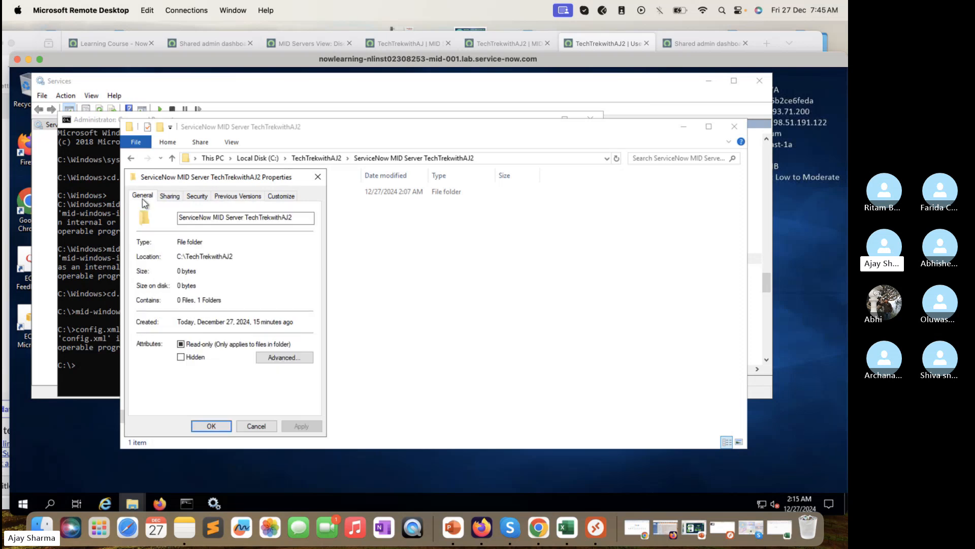
pyautogui.click(294, 358)
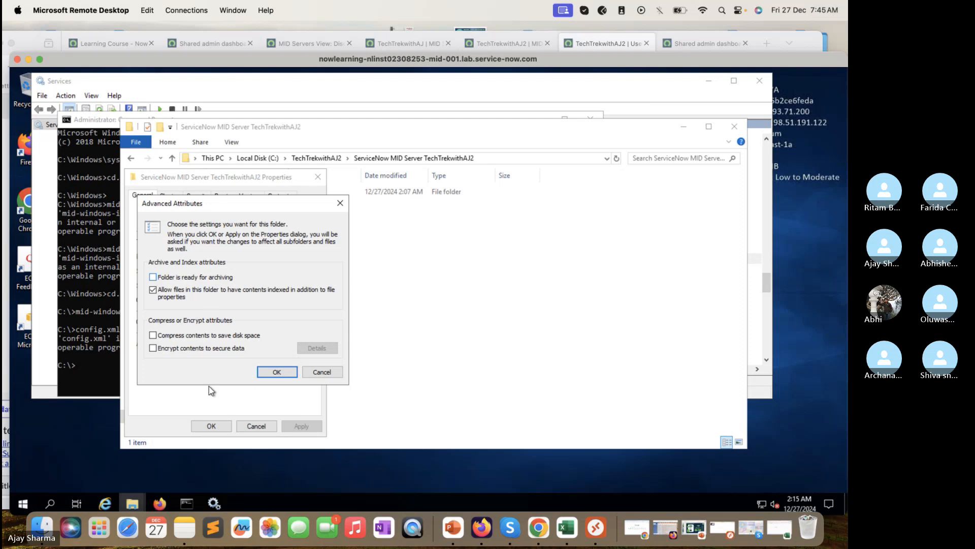
pyautogui.click(331, 374)
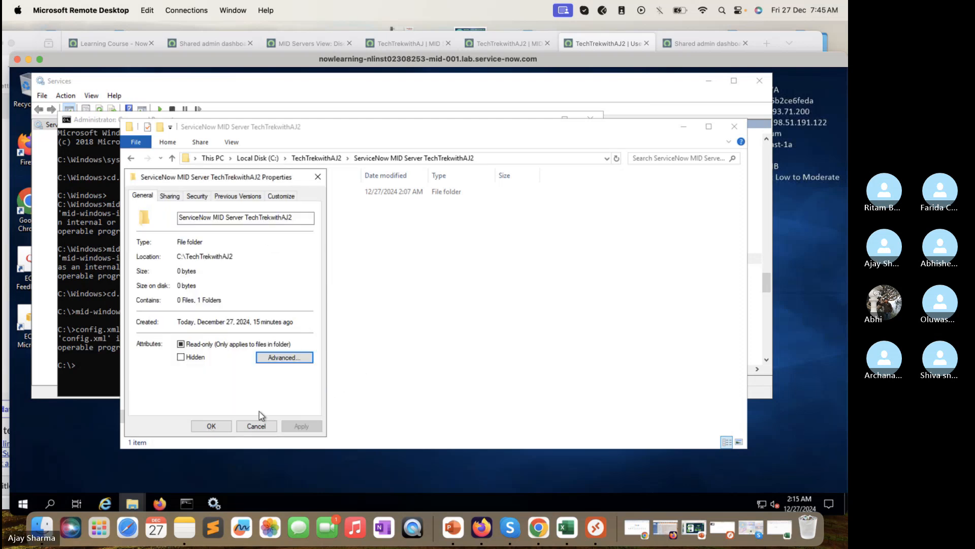
pyautogui.click(211, 425)
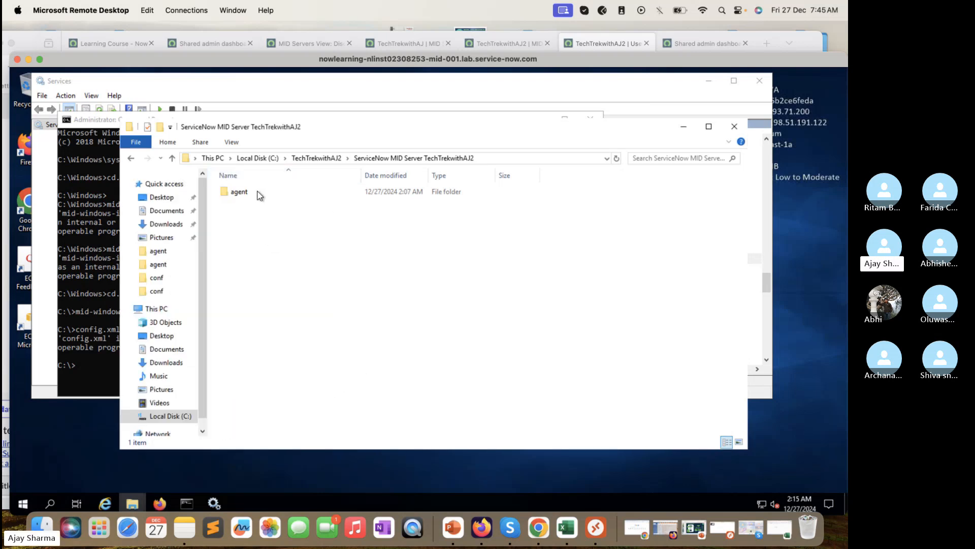
# Step: Open the agent folder, Continue past the access prompt, and bring up the config file's actions
pyautogui.click(258, 194)
pyautogui.doubleClick(258, 194)
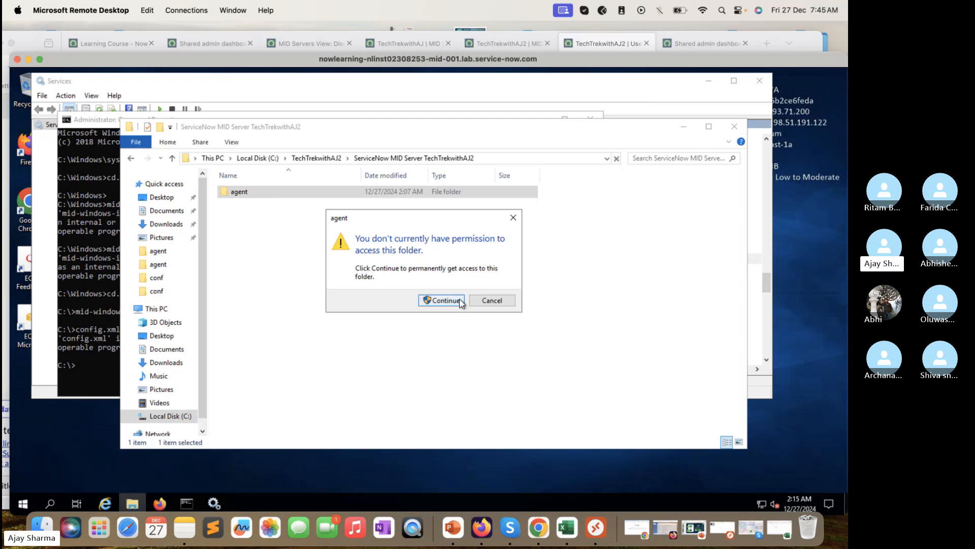
pyautogui.click(461, 302)
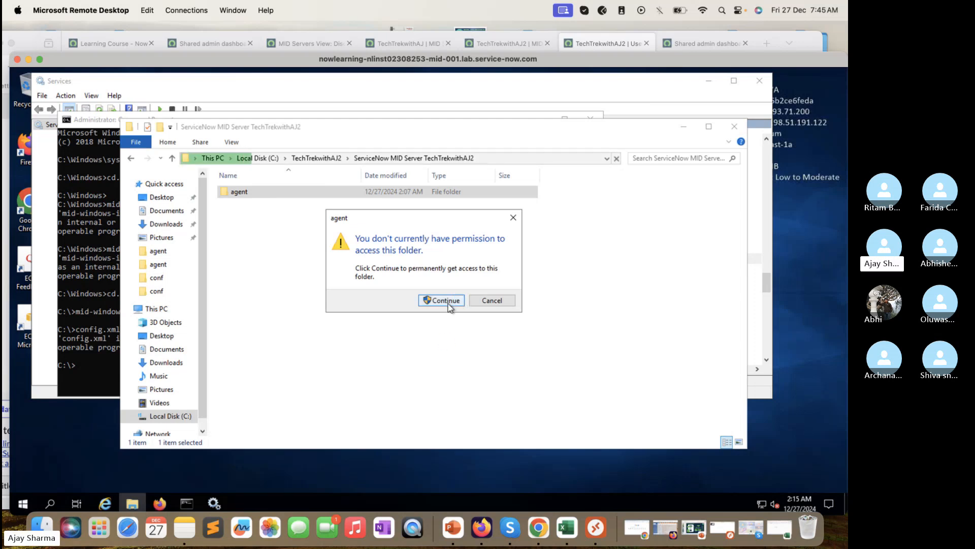
pyautogui.click(448, 302)
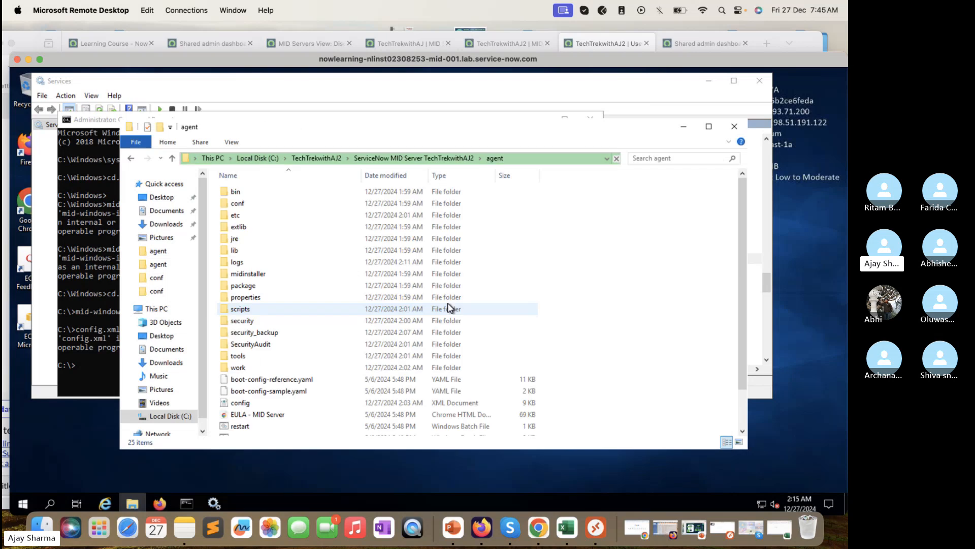
pyautogui.rightClick(249, 404)
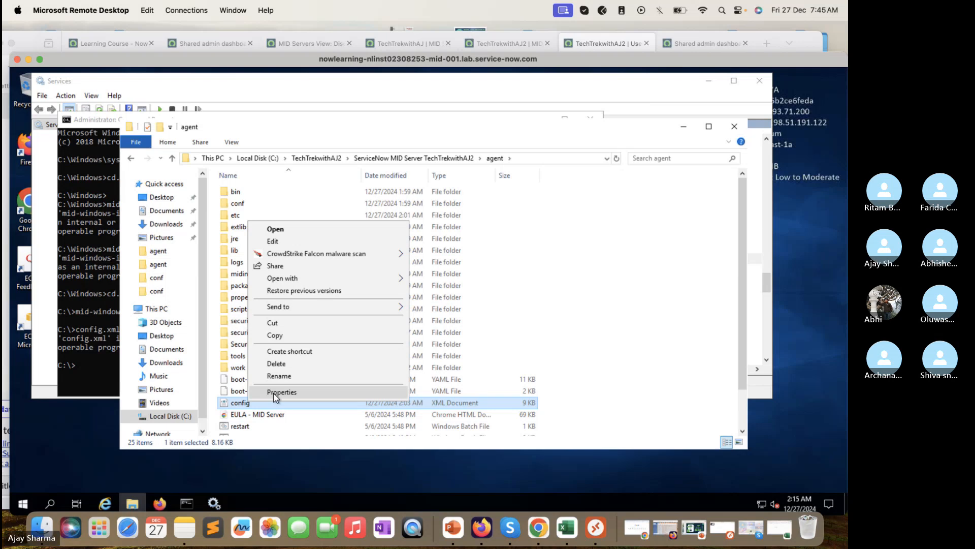
pyautogui.moveTo(362, 308)
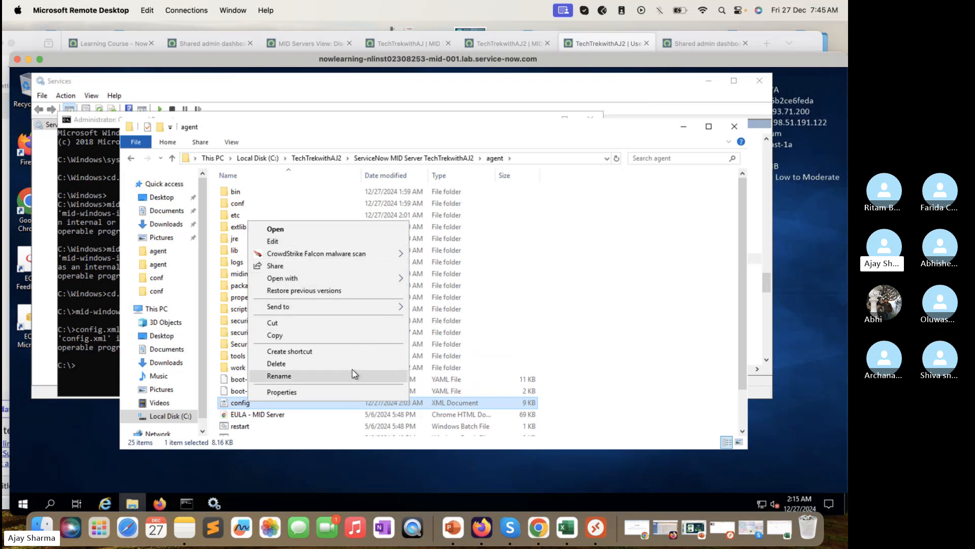
pyautogui.click(367, 227)
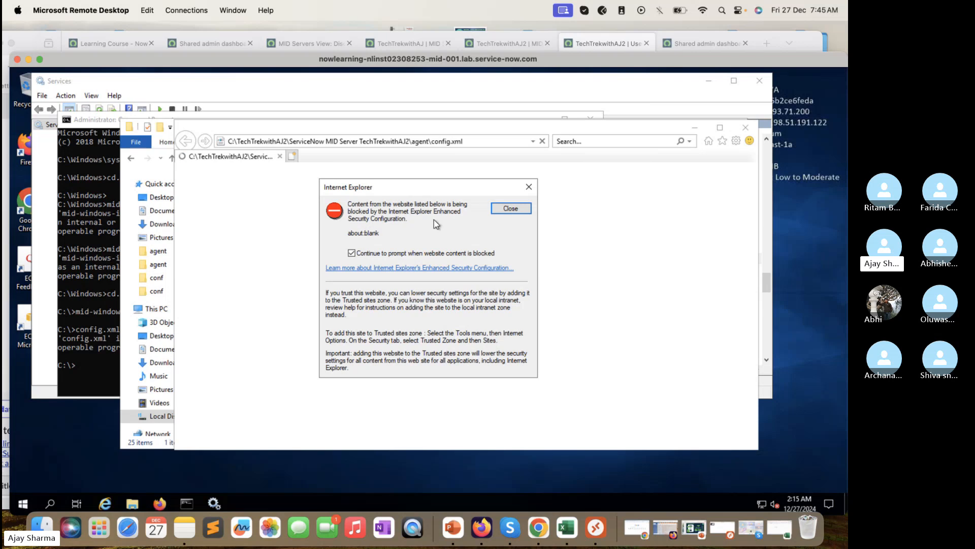
pyautogui.click(512, 207)
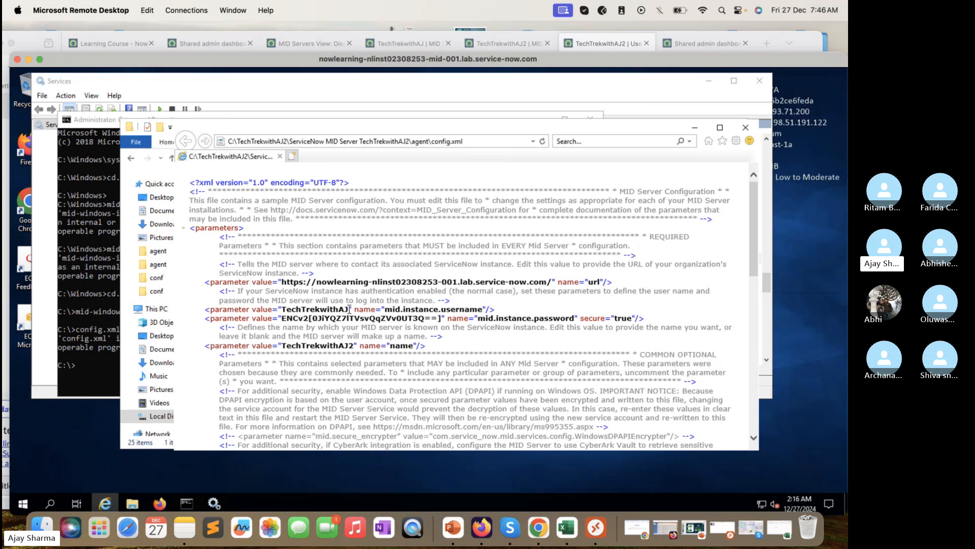
pyautogui.click(745, 127)
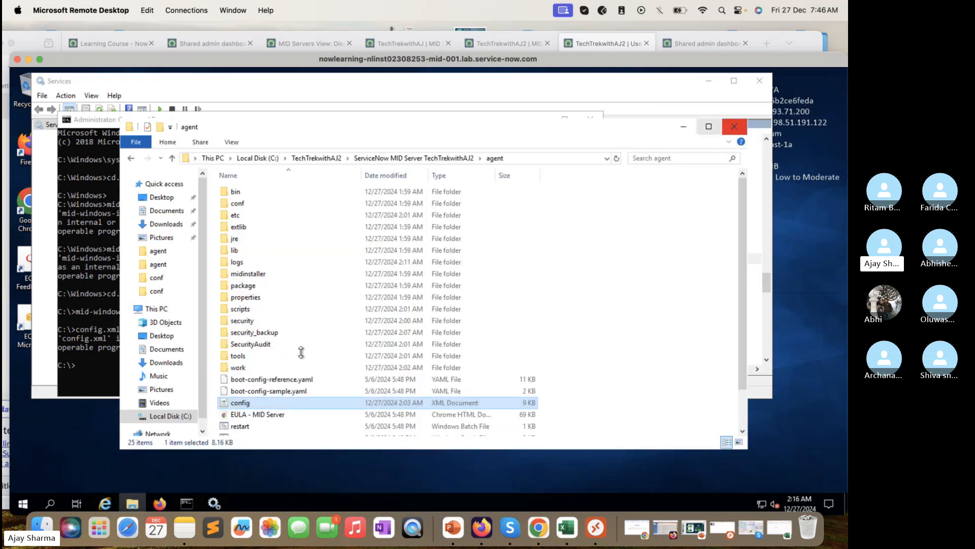
# Step: Open config.xml in Notepad, fix the instance username, and replace the encrypted password with the new plain password
pyautogui.rightClick(243, 407)
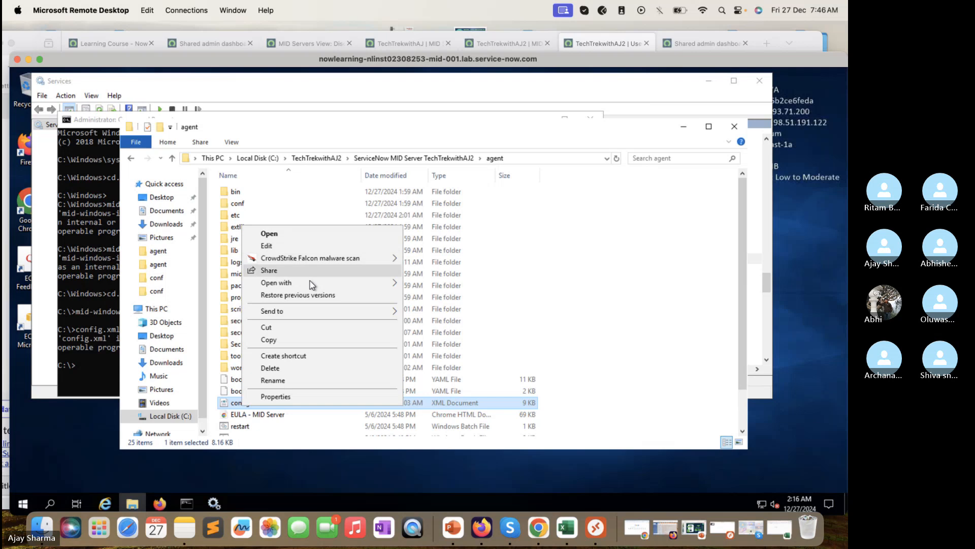
pyautogui.moveTo(392, 283)
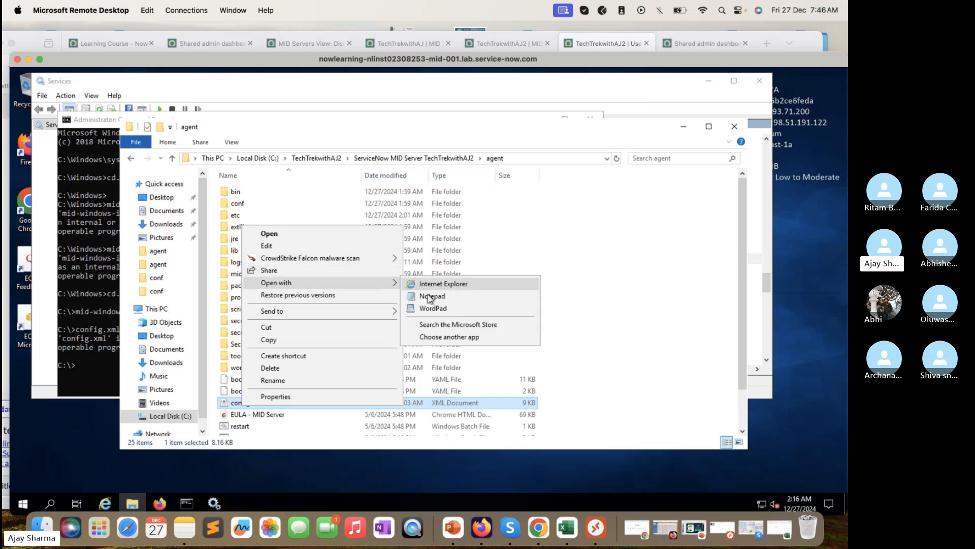
pyautogui.click(428, 297)
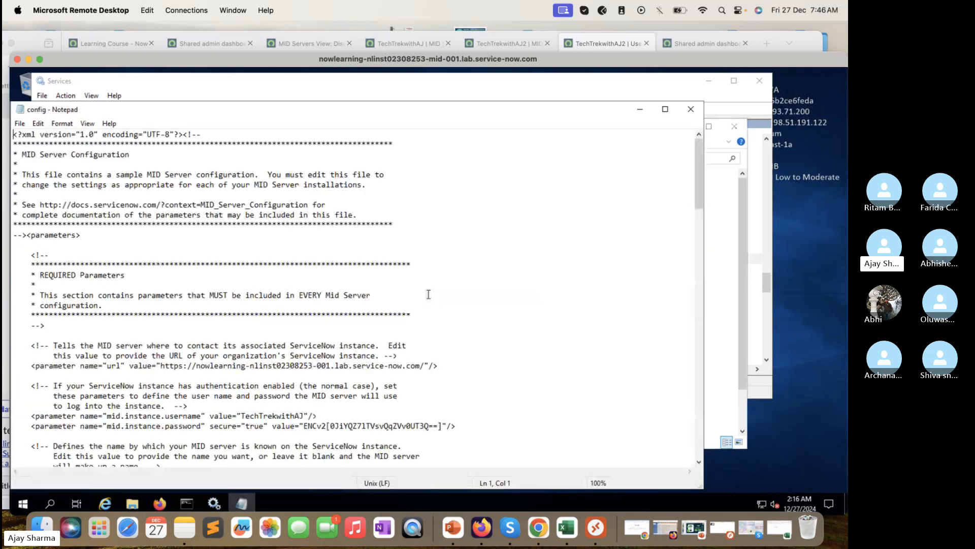
pyautogui.scroll(-1, 320, 404)
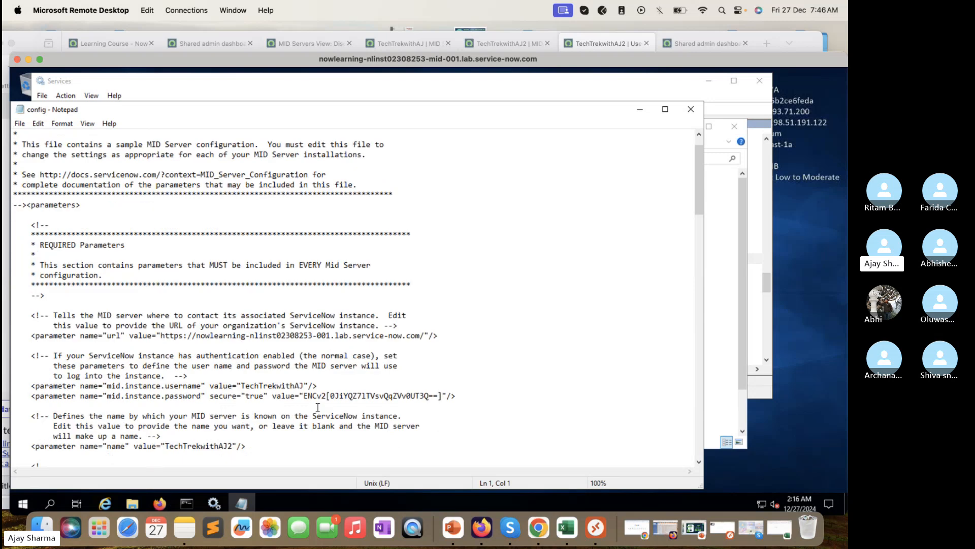
pyautogui.click(305, 386)
pyautogui.moveTo(443, 396); pyautogui.dragTo(307, 398)
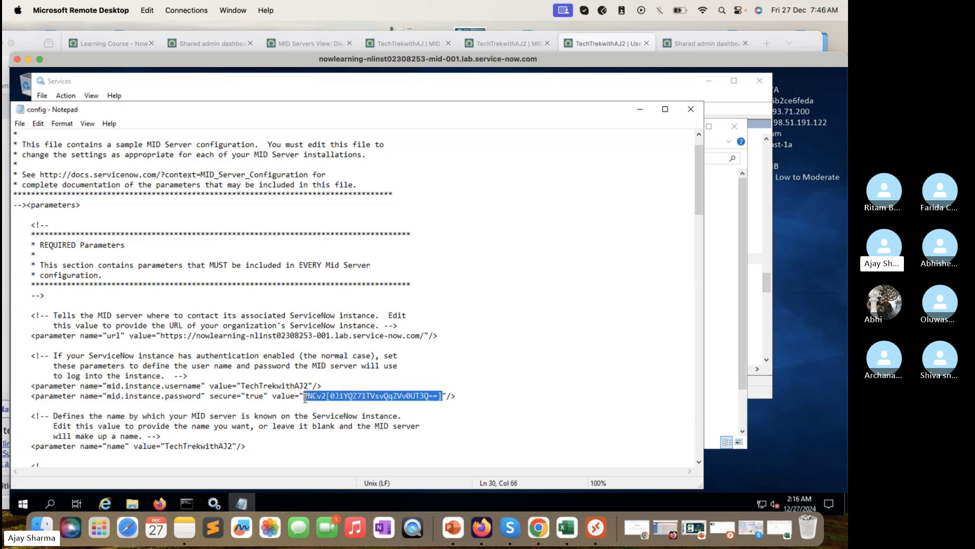
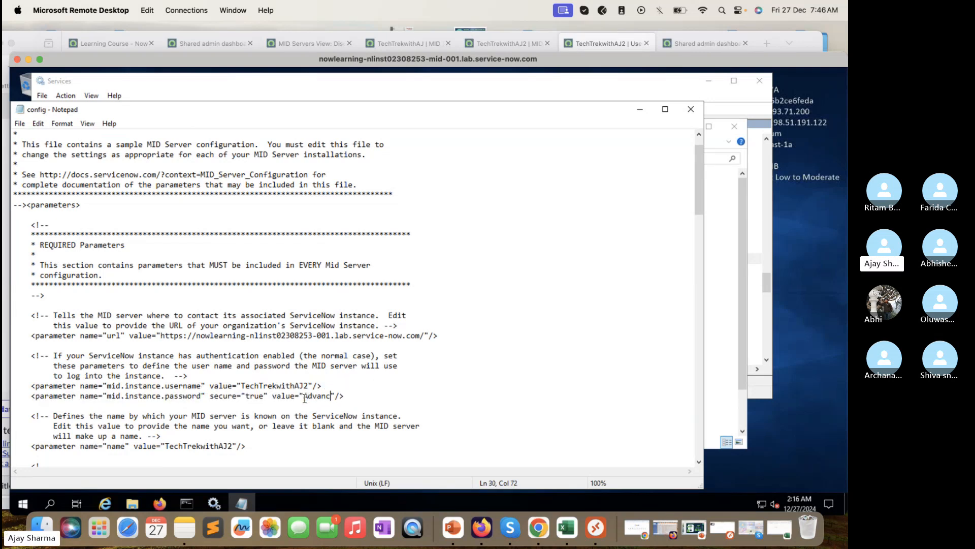
# Step: Save config.xml via File > Save, close Notepad, and return to Services
pyautogui.click(19, 124)
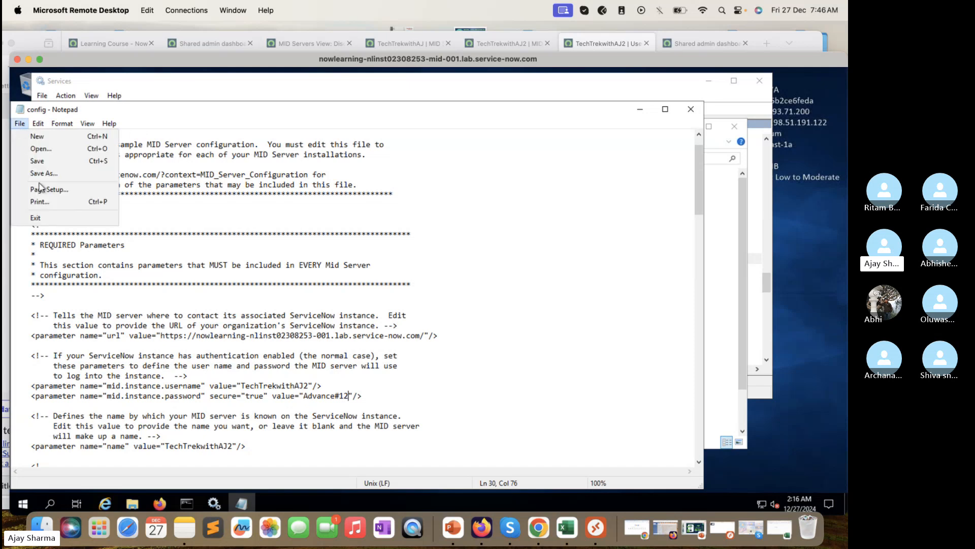
pyautogui.click(46, 162)
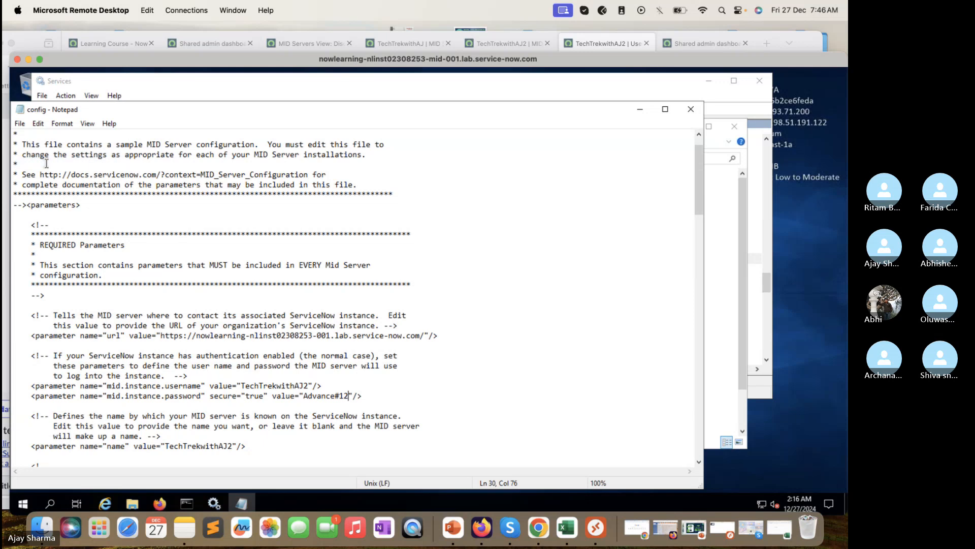
pyautogui.click(19, 124)
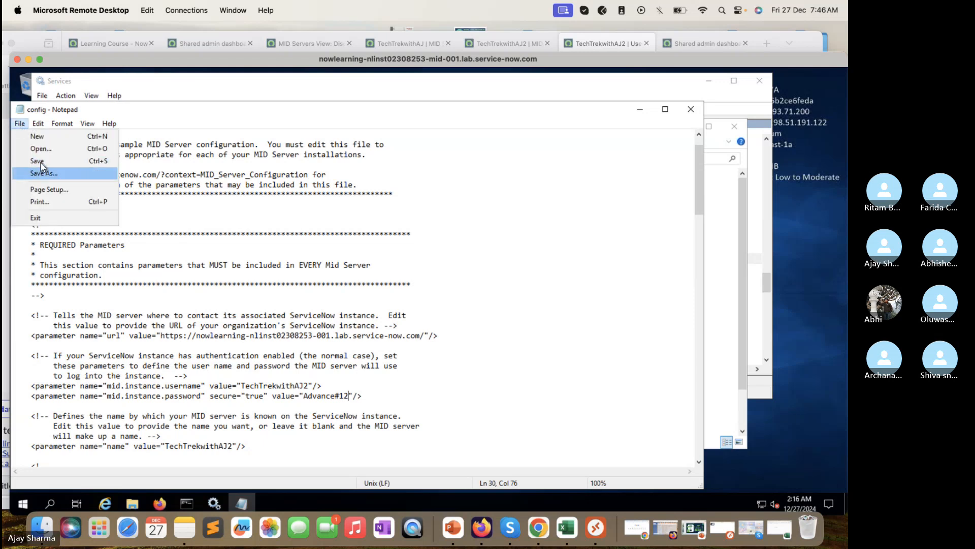
pyautogui.click(40, 163)
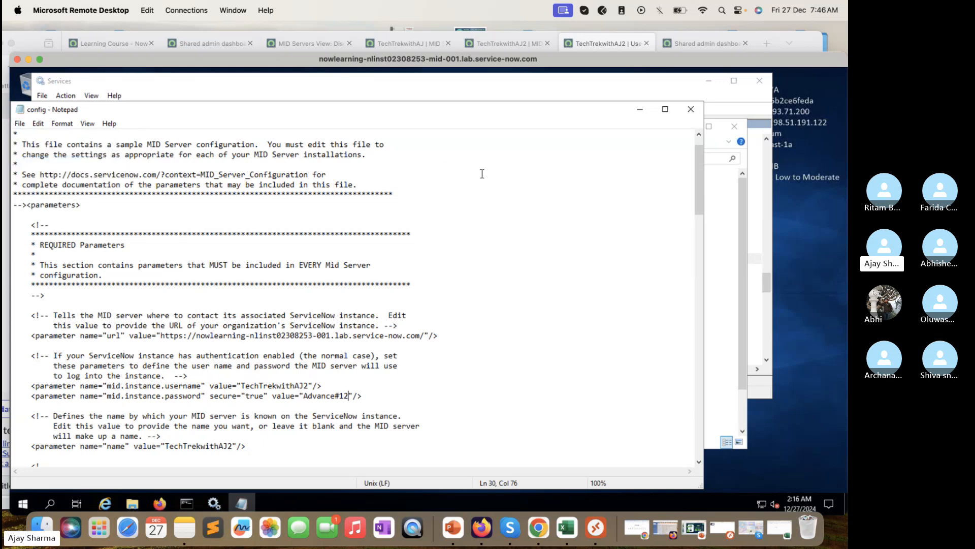
pyautogui.click(691, 110)
pyautogui.click(214, 503)
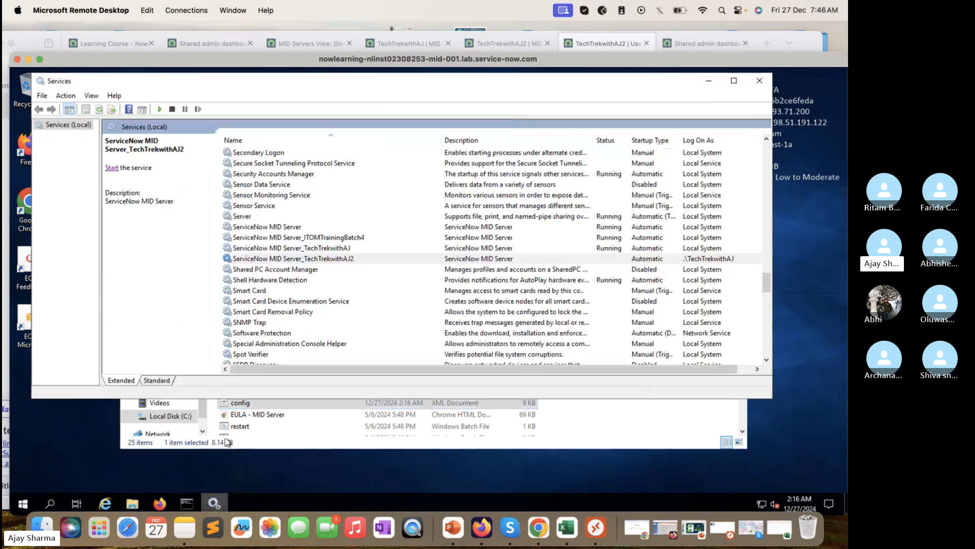
# Step: Restart the ServiceNow MID Server_TechTrekwithAJ2 service, then return to the browser's MID Server records
pyautogui.click(294, 249)
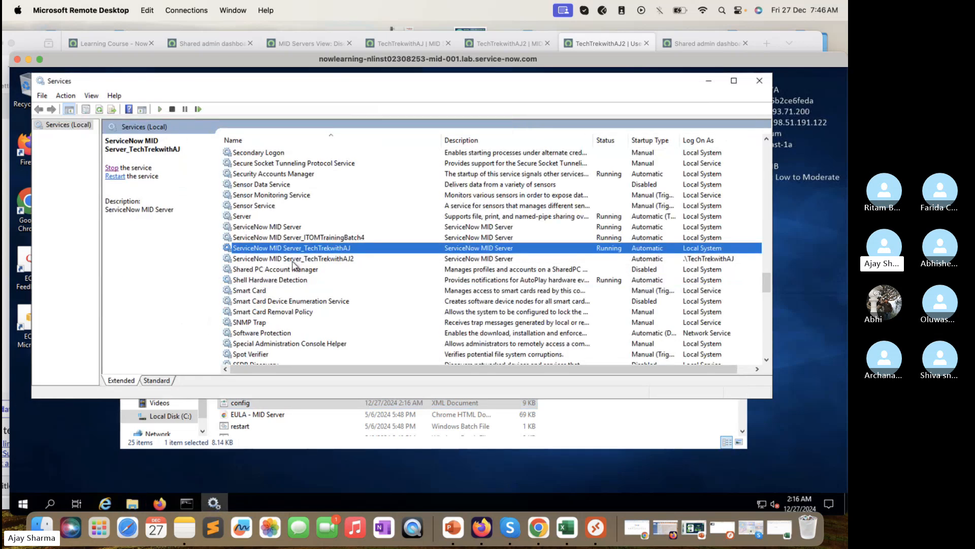
pyautogui.click(293, 260)
pyautogui.click(112, 169)
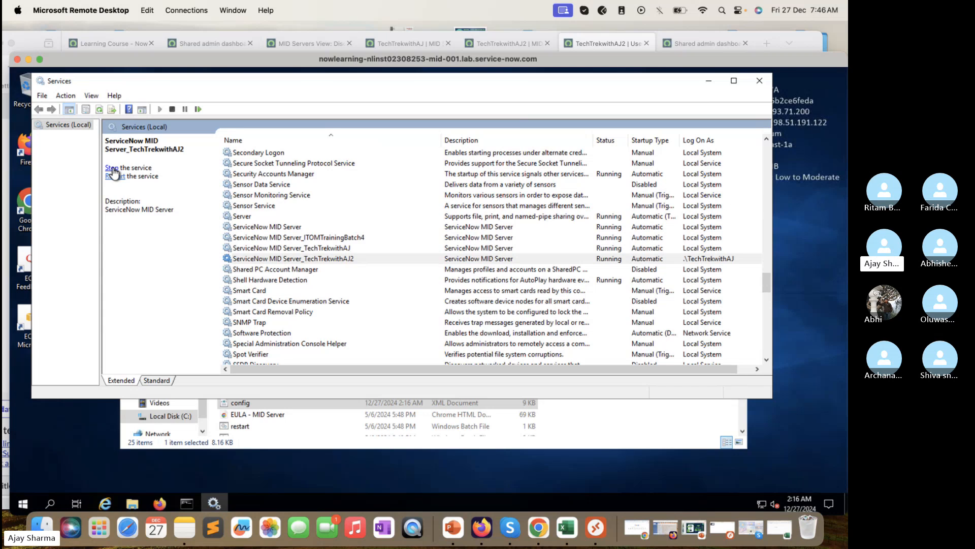
pyautogui.click(538, 528)
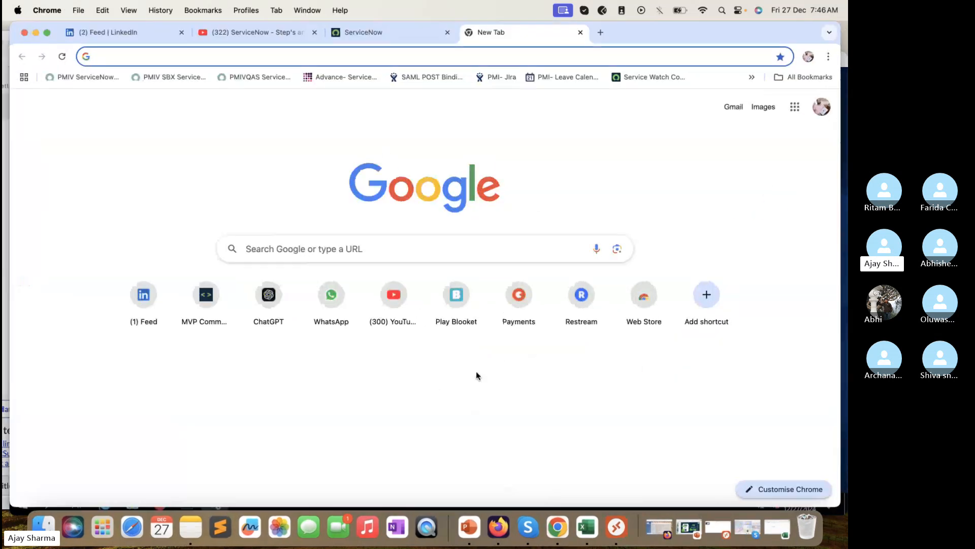
pyautogui.click(36, 32)
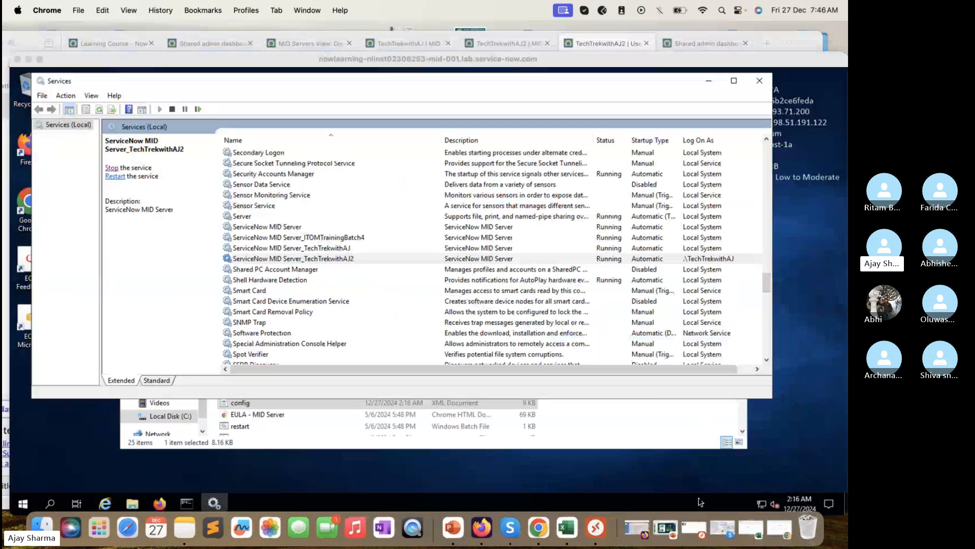
pyautogui.click(326, 45)
# Step: Reload the TechTrekwithAJ2 MID Server record to get its current status
pyautogui.click(397, 34)
pyautogui.click(504, 44)
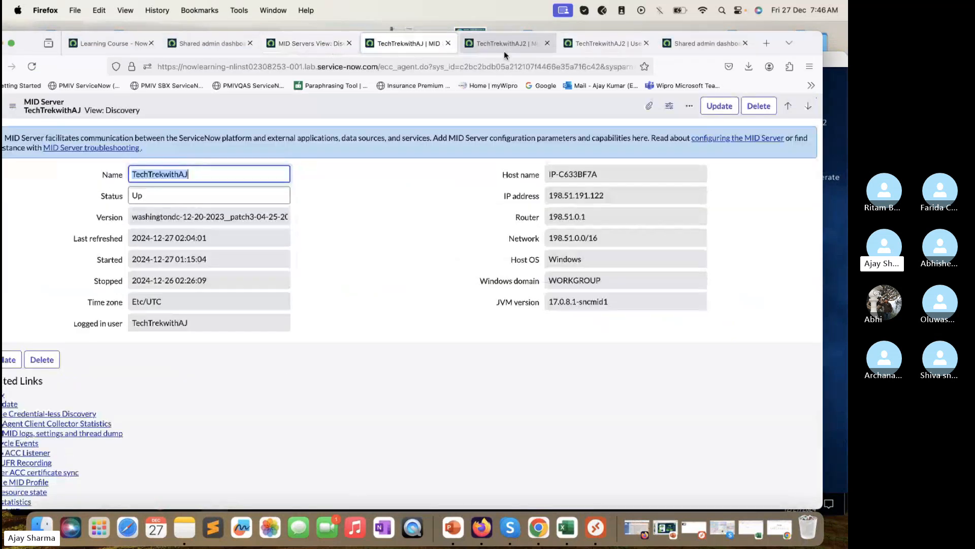
pyautogui.click(27, 67)
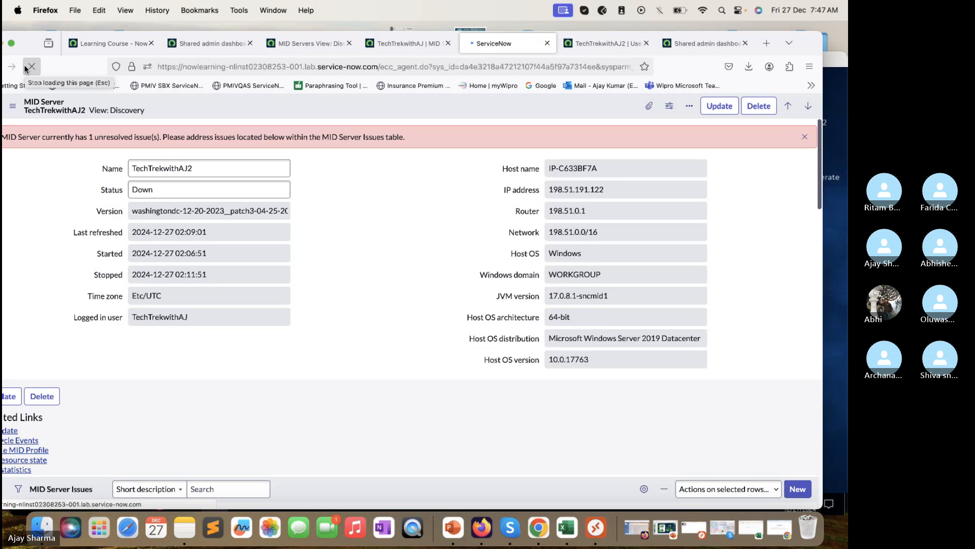
pyautogui.click(32, 66)
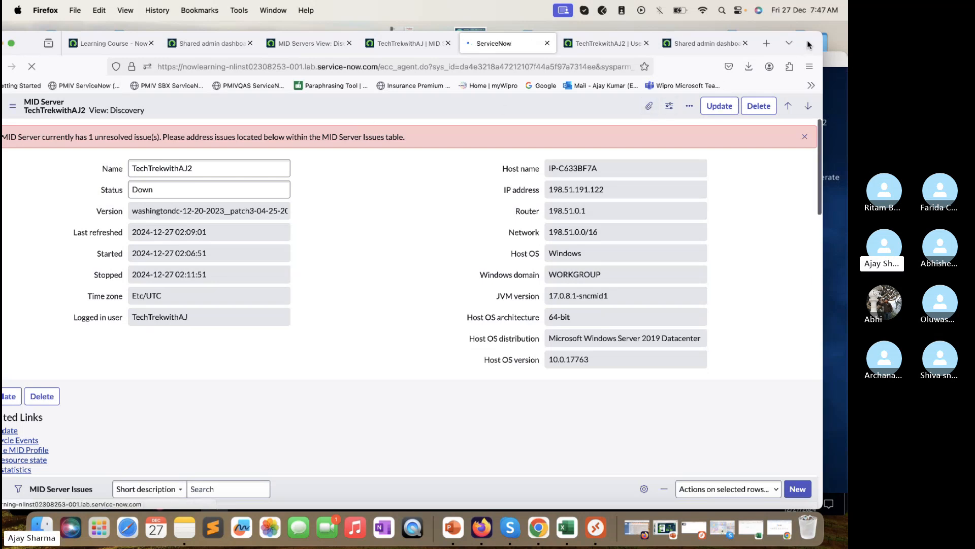
pyautogui.moveTo(805, 45); pyautogui.dragTo(821, 35)
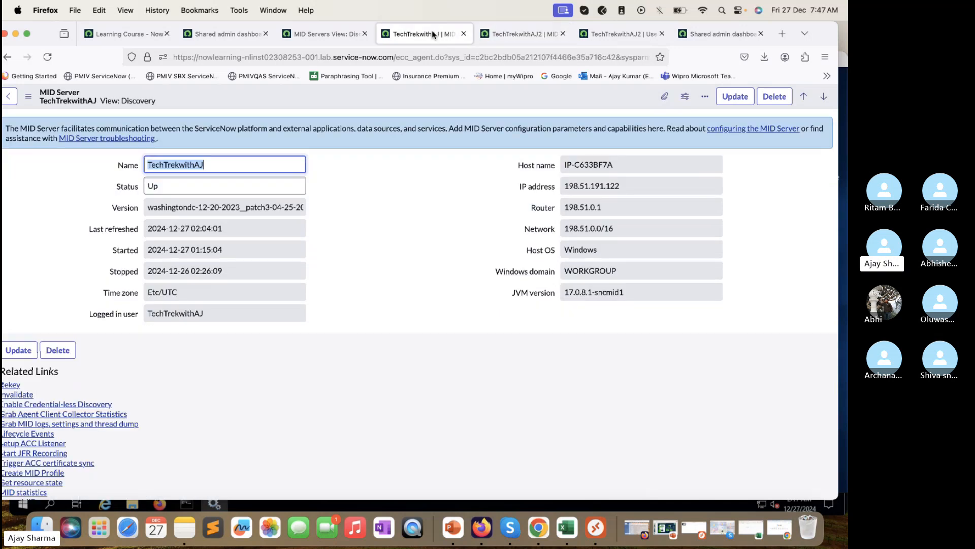
# Step: Refresh the MID Servers list, open TechTrekwithAJ2 and TechTrekwithAJ in new tabs, and scroll to MID Server Issues
pyautogui.click(326, 33)
pyautogui.click(48, 56)
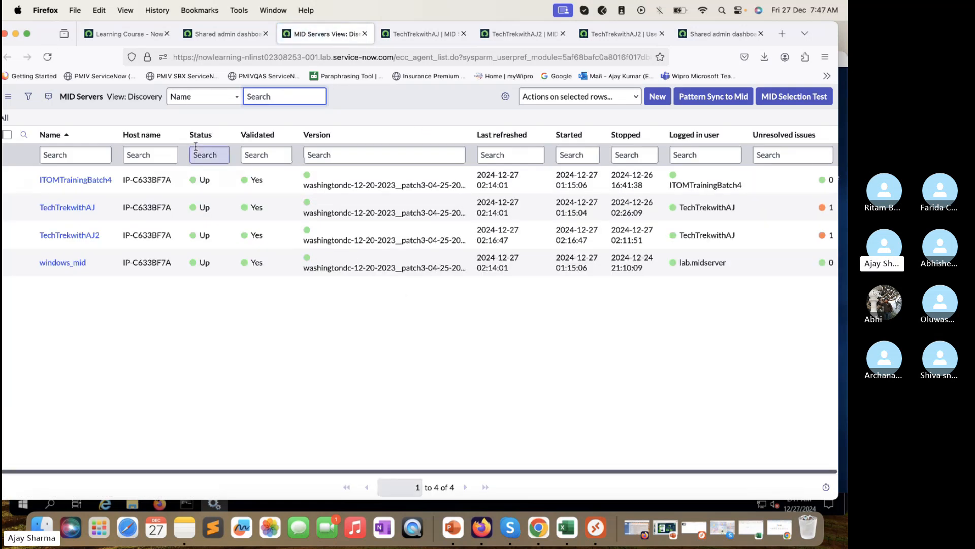
pyautogui.click(48, 57)
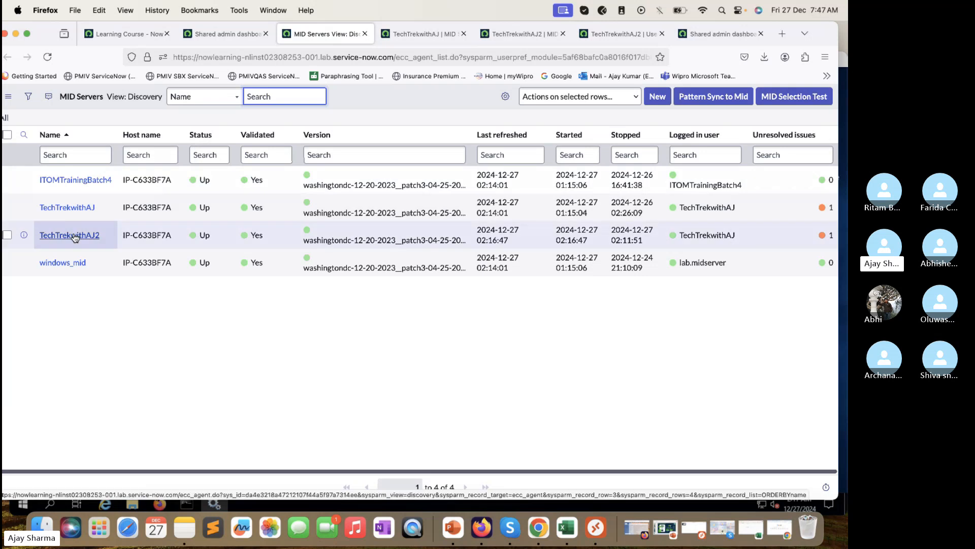
pyautogui.keyDown('super'); pyautogui.click(75, 236); pyautogui.keyUp('super')
pyautogui.keyDown('super'); pyautogui.click(67, 207); pyautogui.keyUp('super')
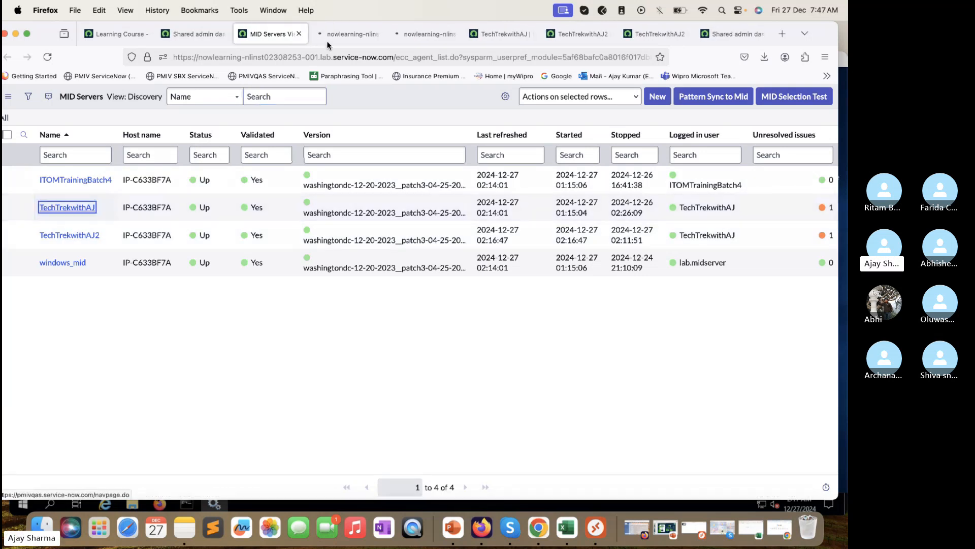
pyautogui.click(350, 34)
pyautogui.scroll(-10, 222, 293)
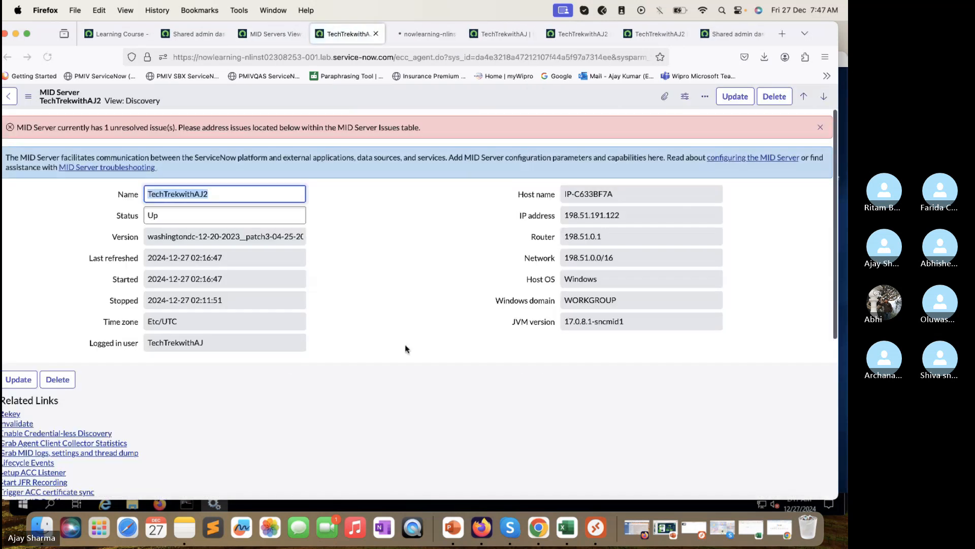
# Step: Set the TechTrekwithAJ2 loggedInUserIsNotUnique issue State to Resolved
pyautogui.scroll(-10, 405, 347)
pyautogui.doubleClick(464, 426)
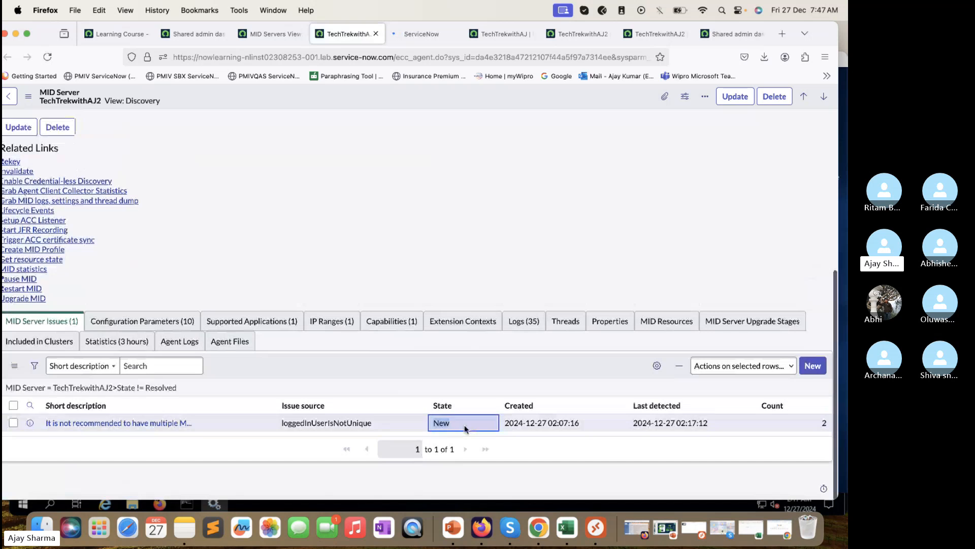
pyautogui.click(465, 426)
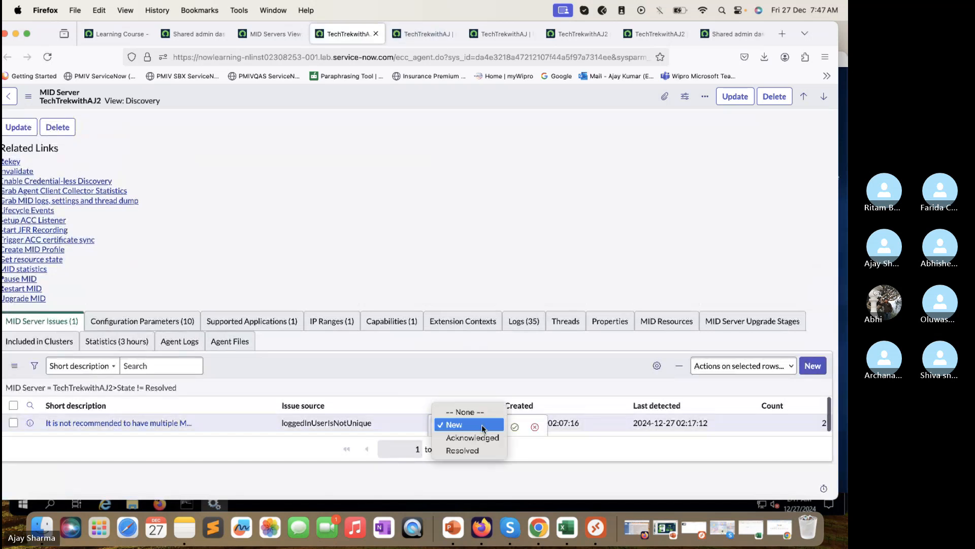
pyautogui.click(462, 450)
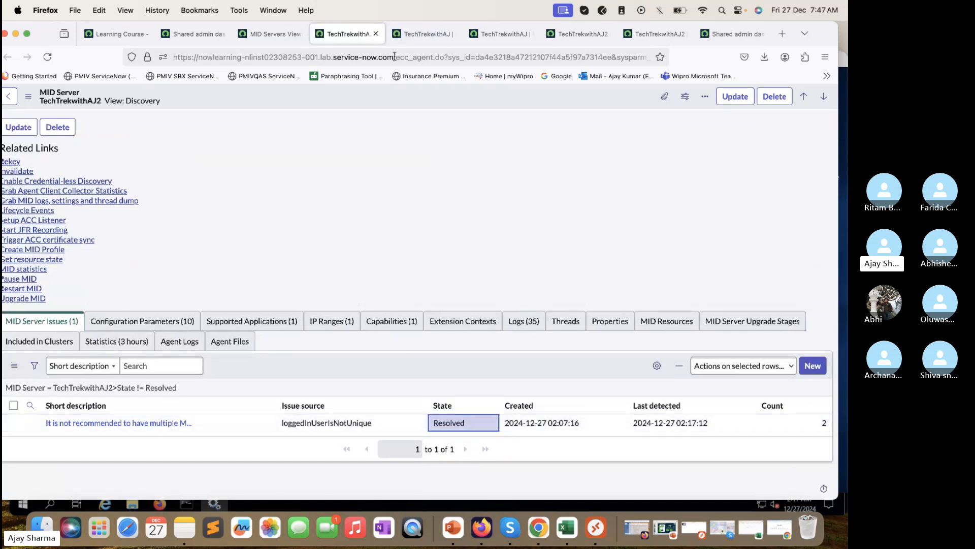
# Step: Set the TechTrekwithAJ loggedInUserIsNotUnique issue State to Resolved and save it
pyautogui.click(419, 34)
pyautogui.scroll(-10, 398, 272)
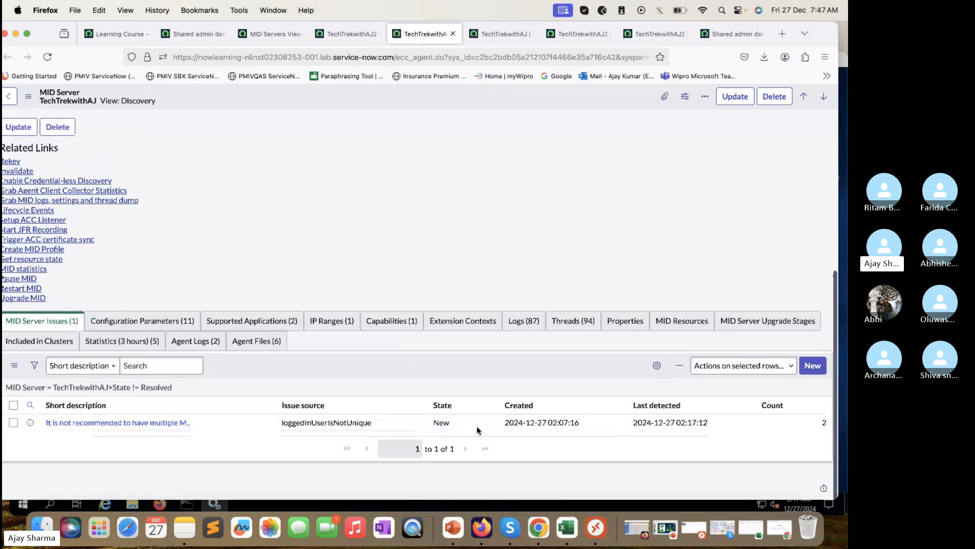
pyautogui.doubleClick(475, 425)
pyautogui.click(475, 427)
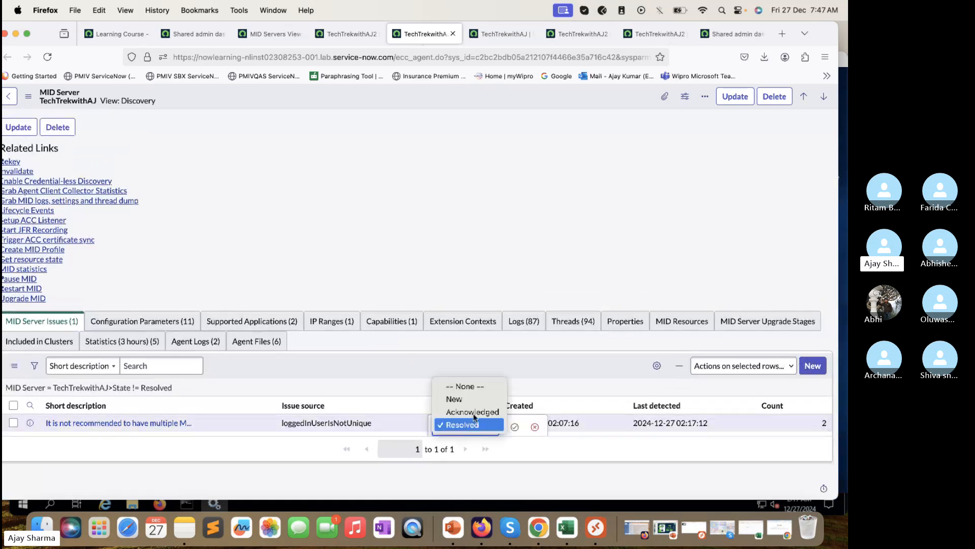
pyautogui.click(475, 430)
pyautogui.click(514, 427)
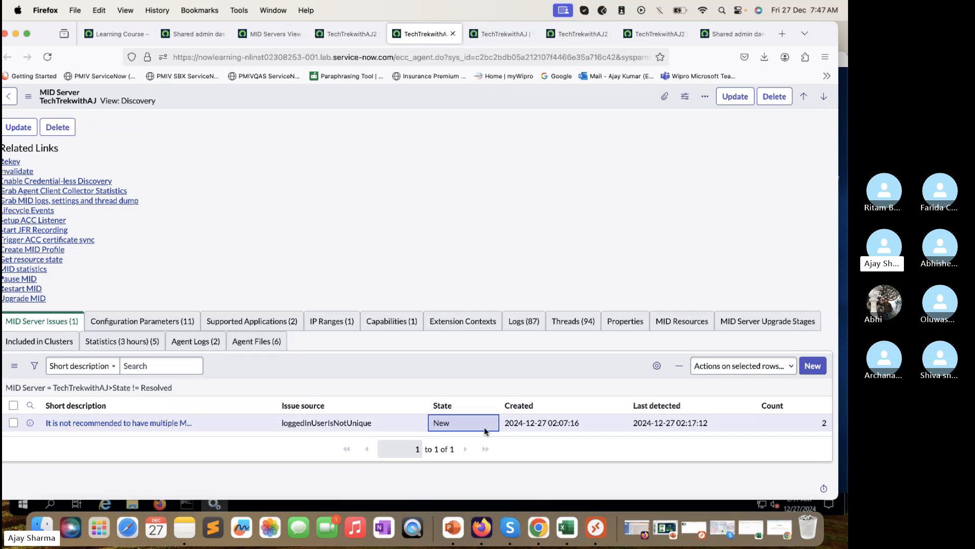
pyautogui.doubleClick(465, 424)
pyautogui.click(467, 426)
pyautogui.click(454, 399)
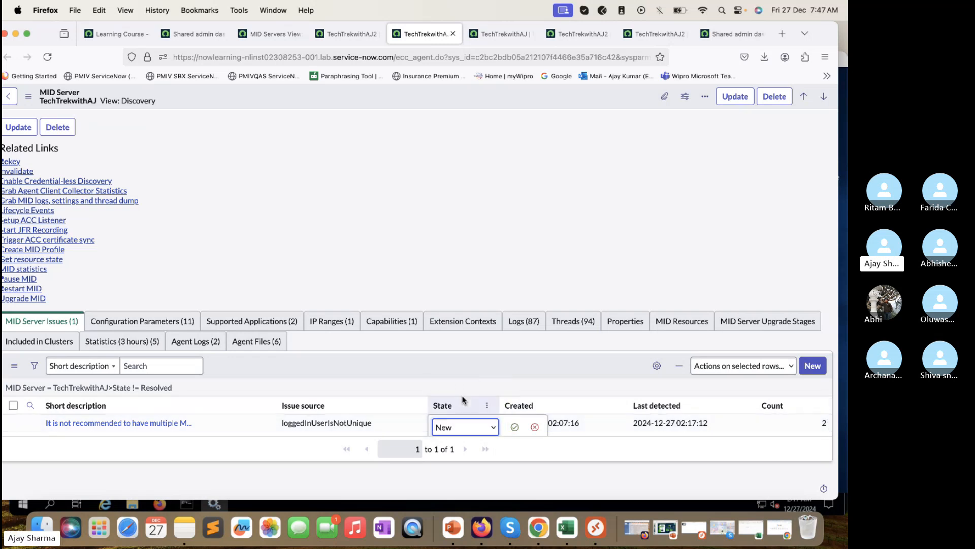
pyautogui.click(465, 426)
pyautogui.click(464, 451)
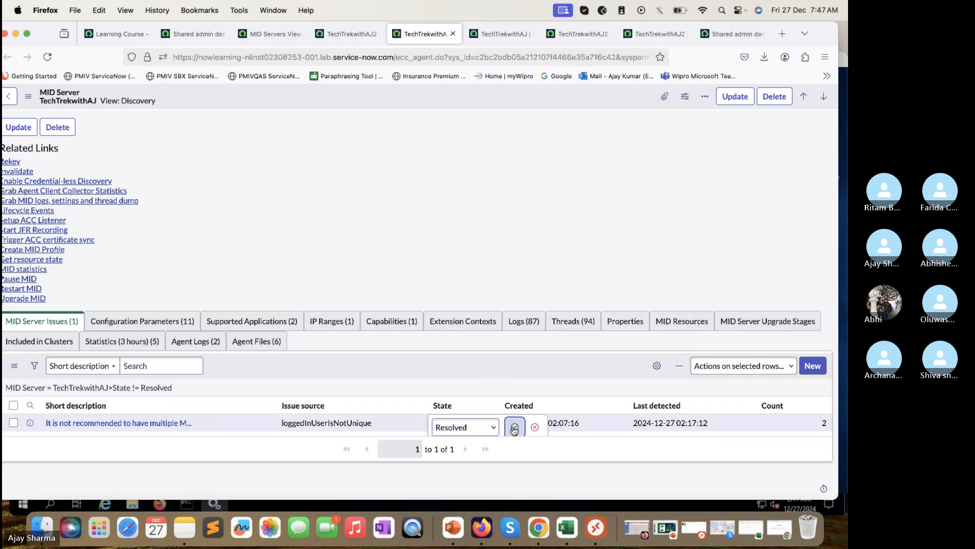
pyautogui.click(514, 427)
# Step: Reload TechTrekwithAJ2 to confirm no unresolved issues remain, then compare with the TechTrekwithAJ tab
pyautogui.scroll(1, 462, 273)
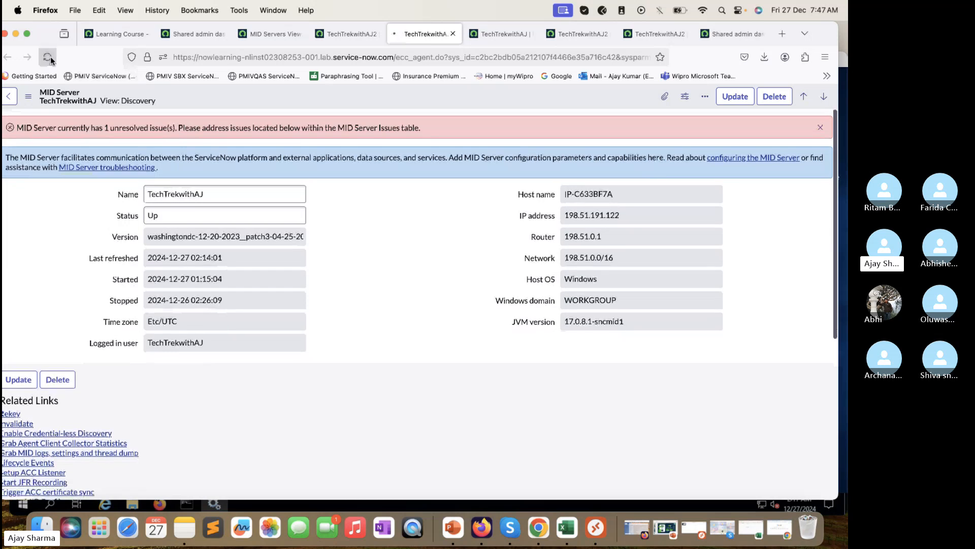
pyautogui.click(360, 35)
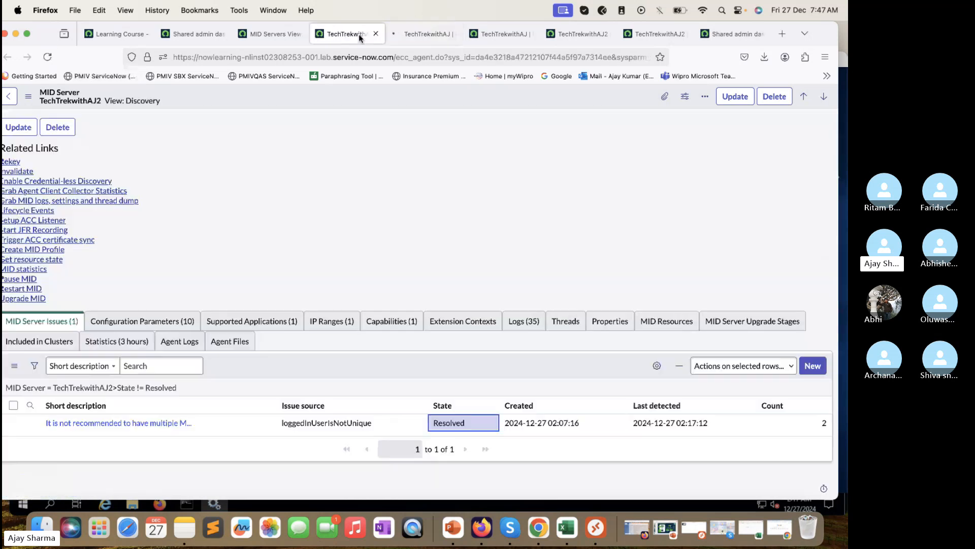
pyautogui.click(47, 57)
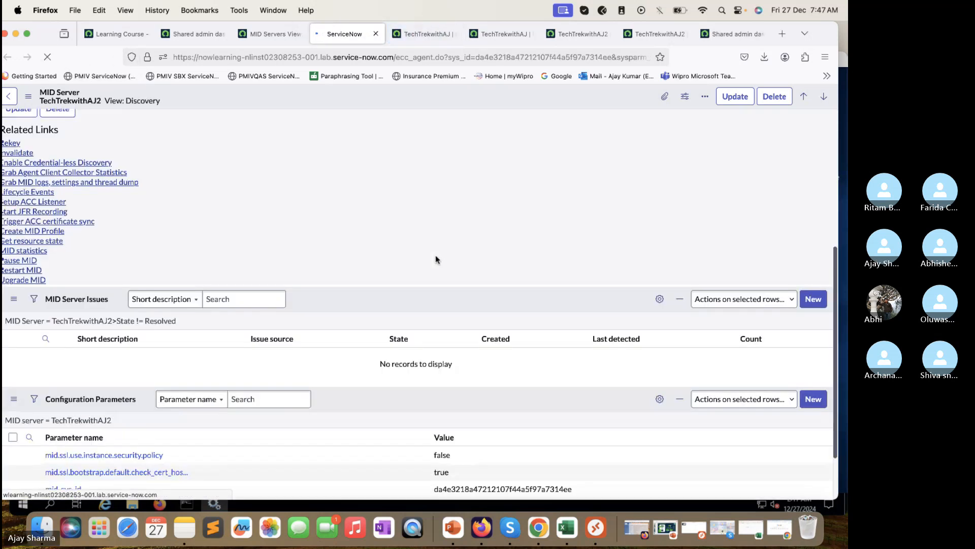
pyautogui.scroll(-6, 436, 260)
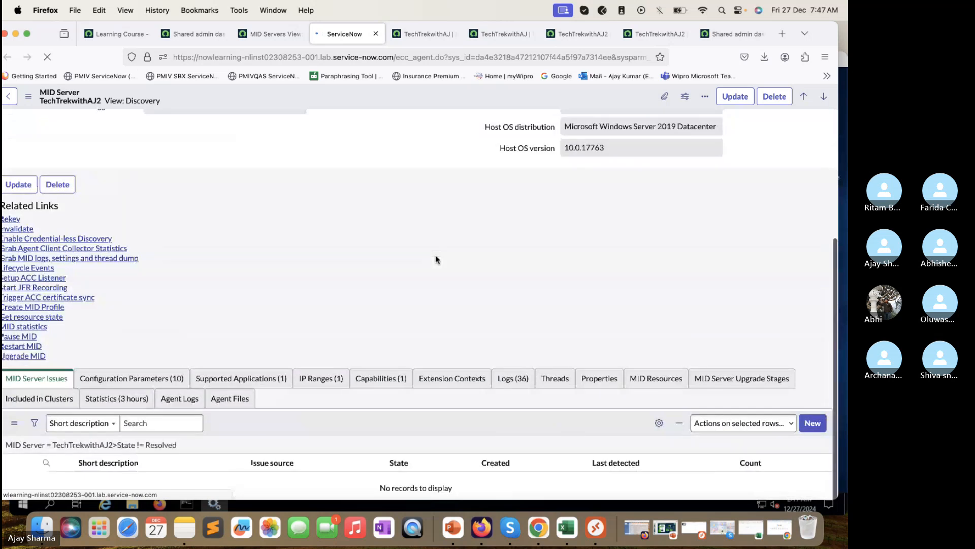
pyautogui.hotkey('ctrl', 'Tab')
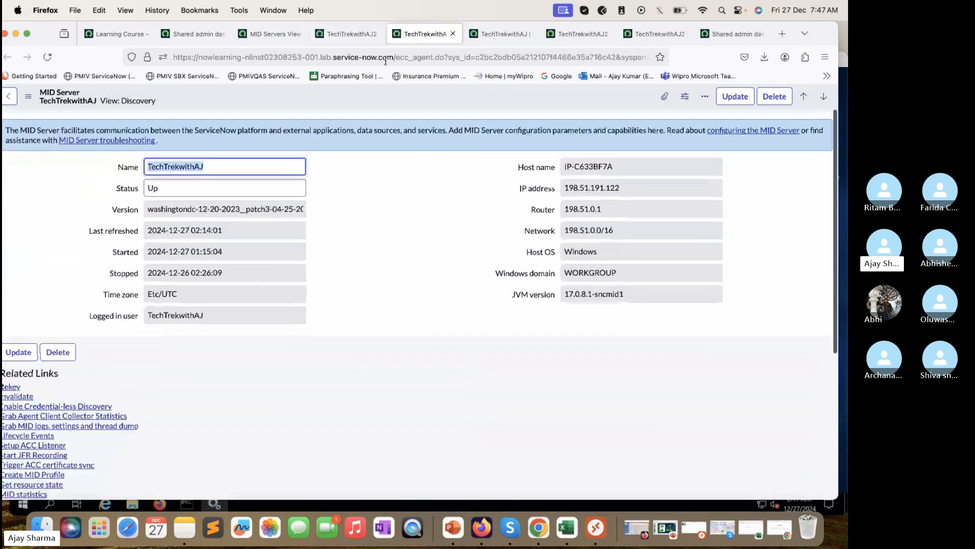
pyautogui.hotkey('ctrl', 'shift', 'Tab')
# Step: Reload the MID Servers list to confirm all four Up with 0 unresolved issues, then minimize the browser
pyautogui.click(270, 34)
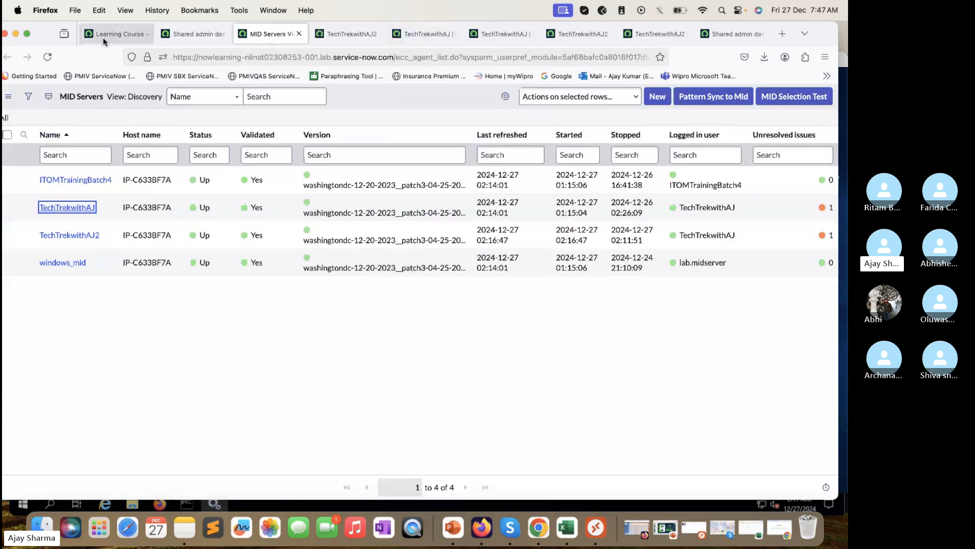
pyautogui.click(47, 57)
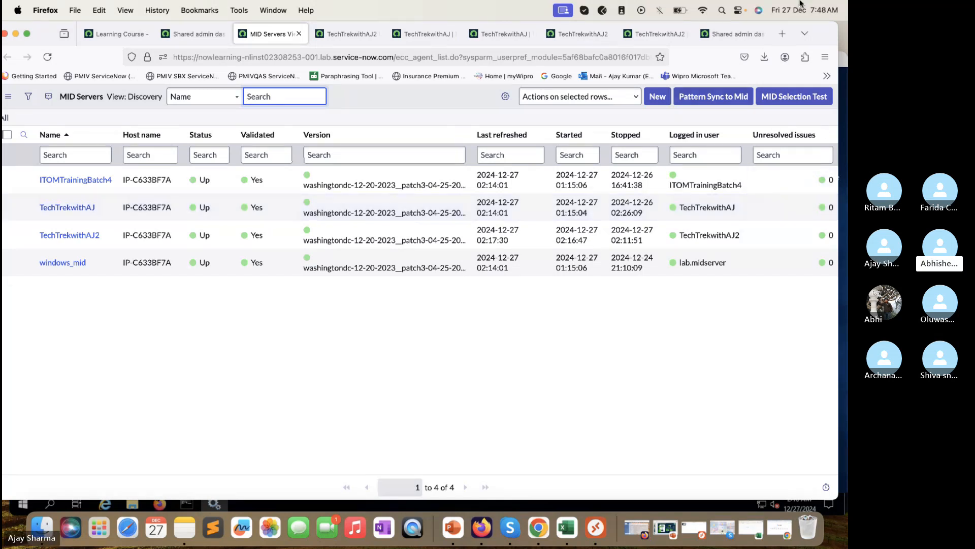
pyautogui.click(342, 39)
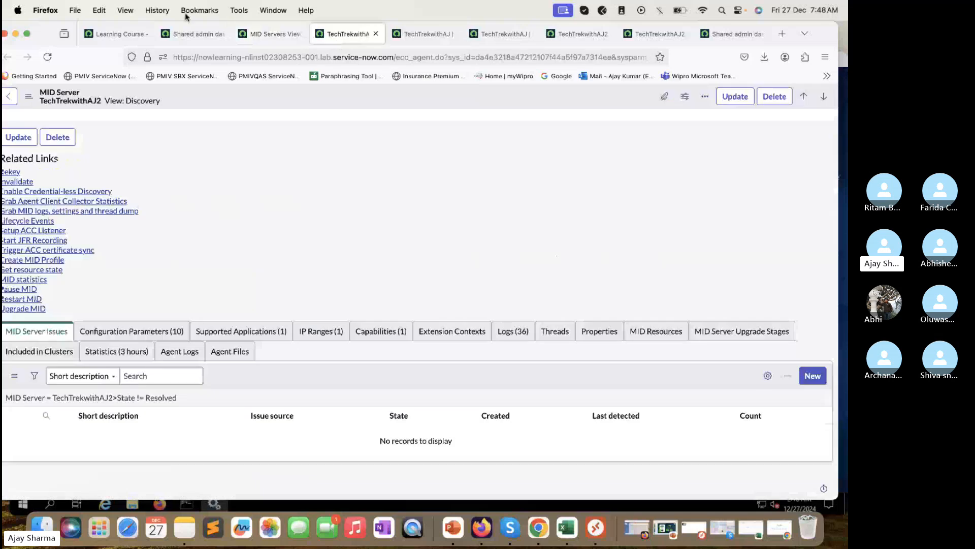
pyautogui.click(16, 33)
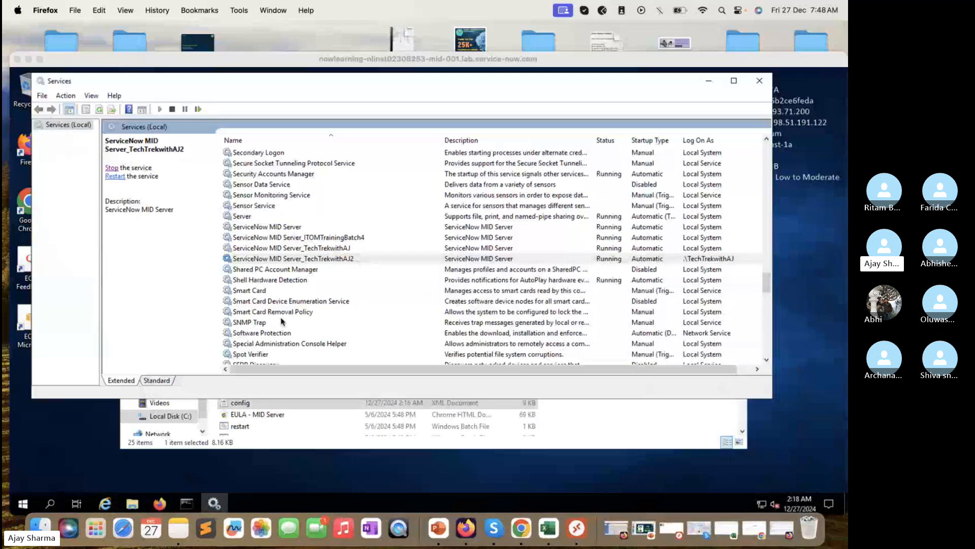
# Step: Return to the ITOM Training presentation and advance from slide 37 to slide 38, MID Server Communication Architecture
pyautogui.click(664, 539)
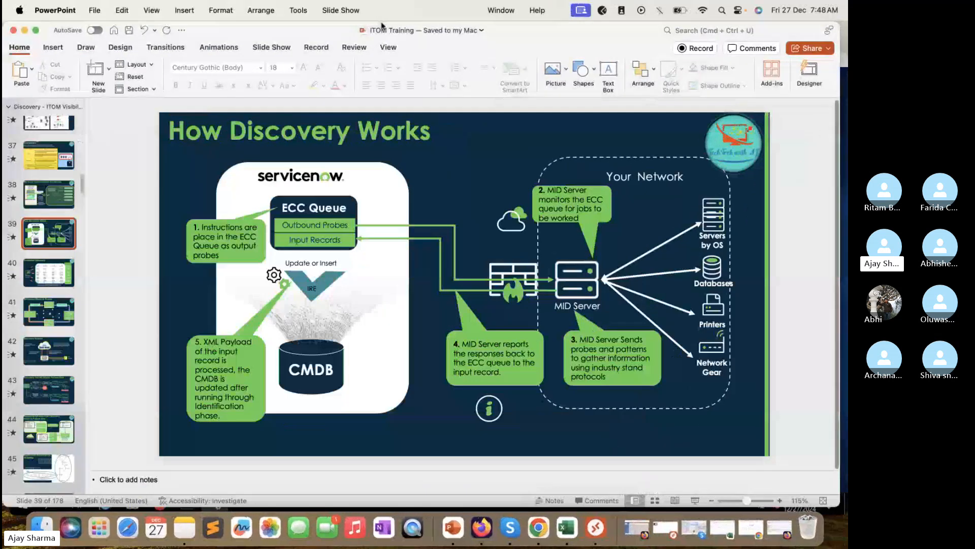
pyautogui.click(48, 155)
pyautogui.click(47, 196)
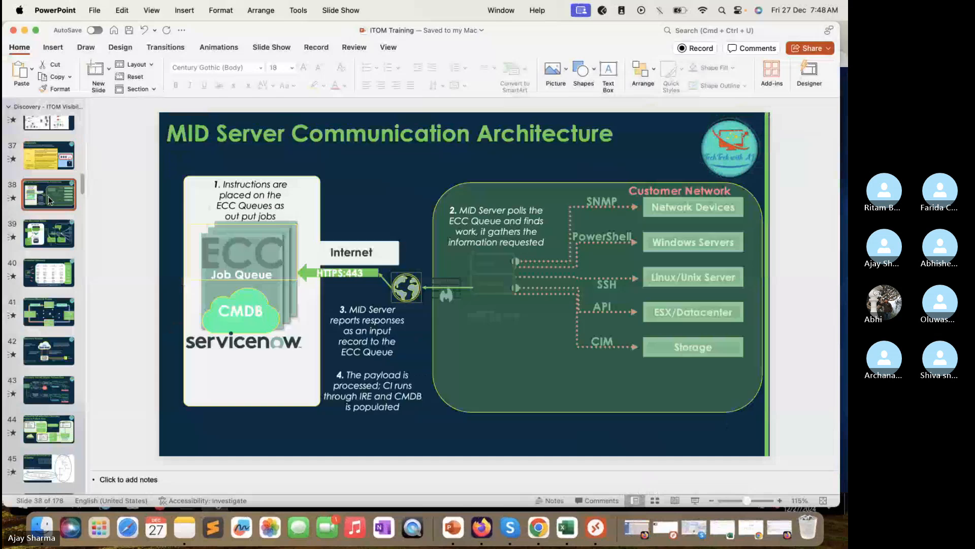